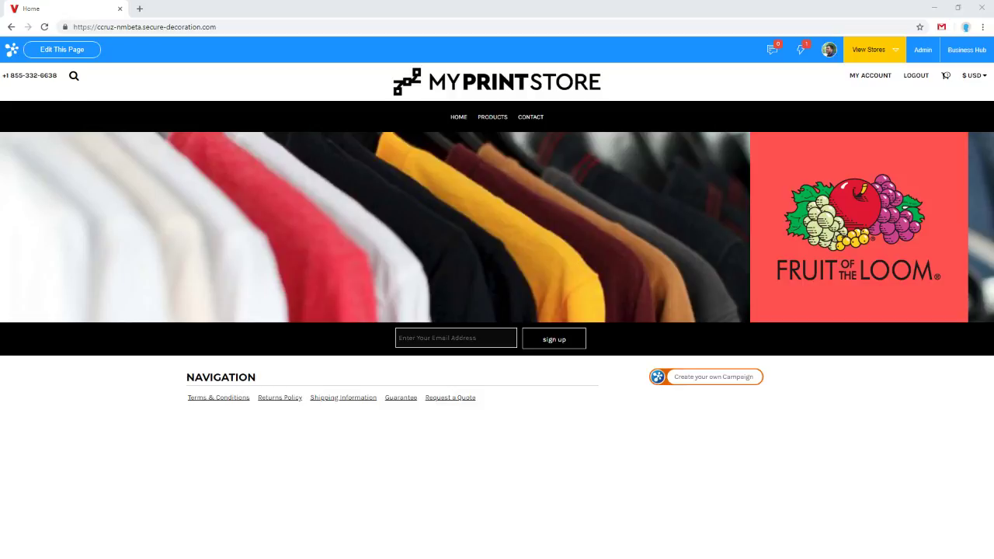
# Open the store's Products page for editing and bring up the settings of its blank product listing
pyautogui.click(501, 120)
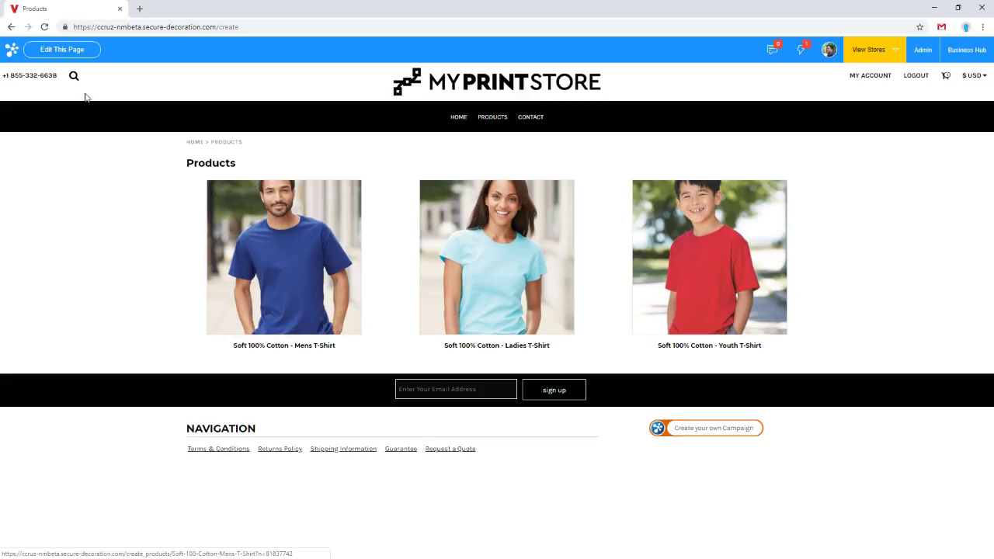
pyautogui.click(70, 58)
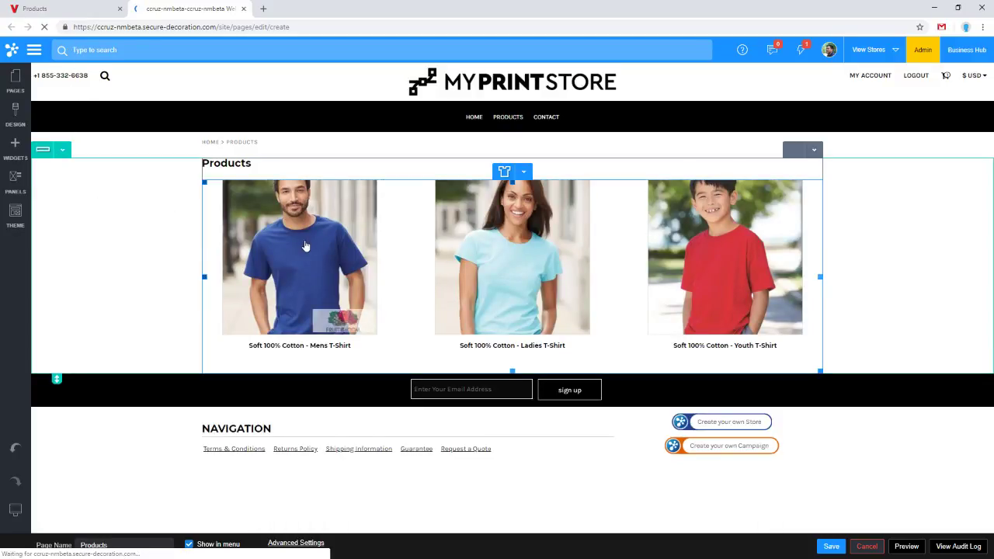
pyautogui.doubleClick(305, 247)
pyautogui.moveTo(204, 195); pyautogui.dragTo(265, 172)
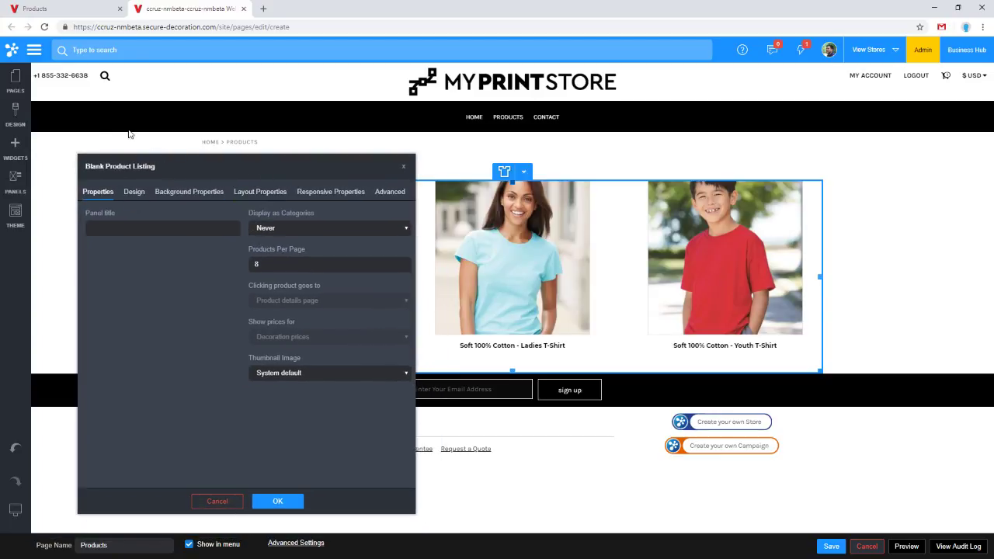
# Open the Blank Product Display settings for products in the store's admin area
pyautogui.click(82, 6)
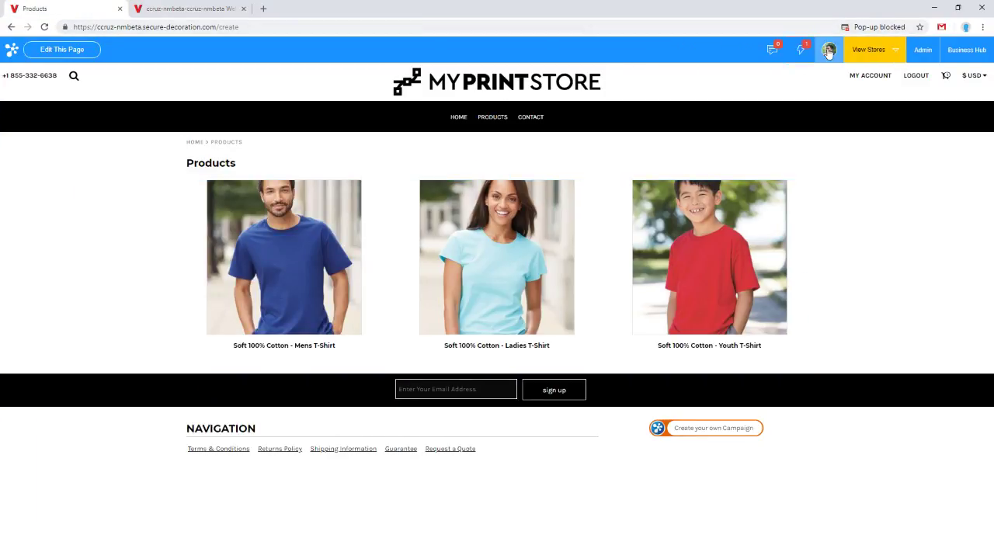
pyautogui.click(924, 49)
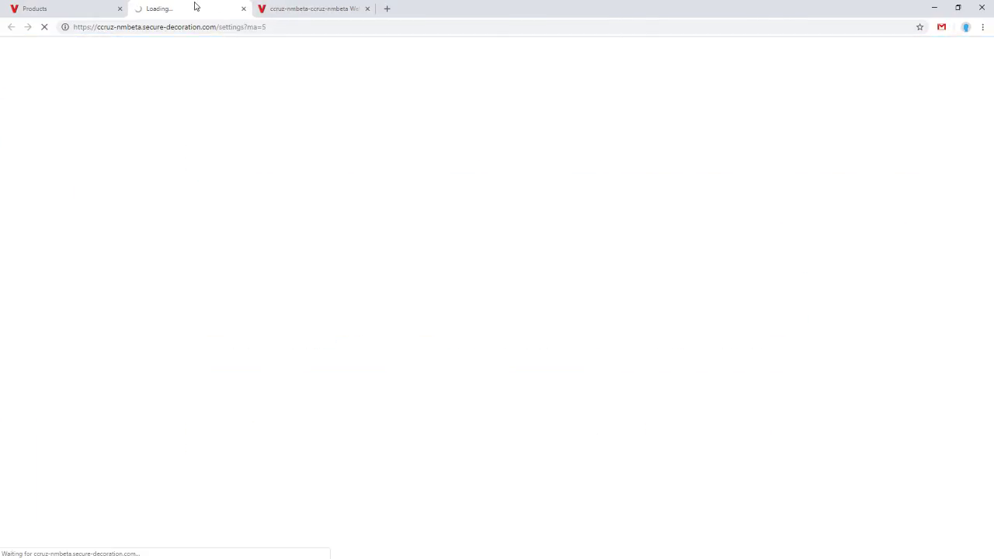
pyautogui.click(282, 8)
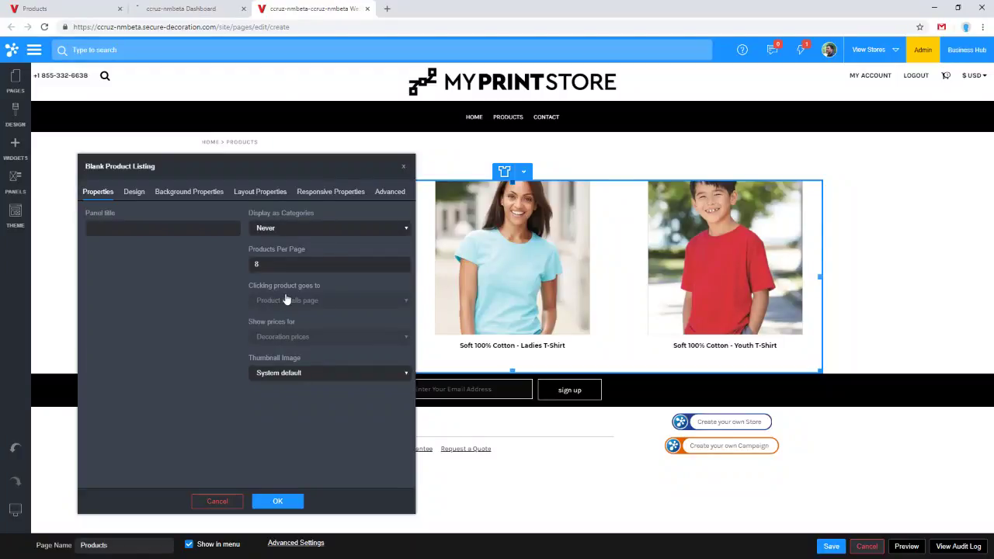
pyautogui.hotkey('ctrl', 'shift', 'Tab')
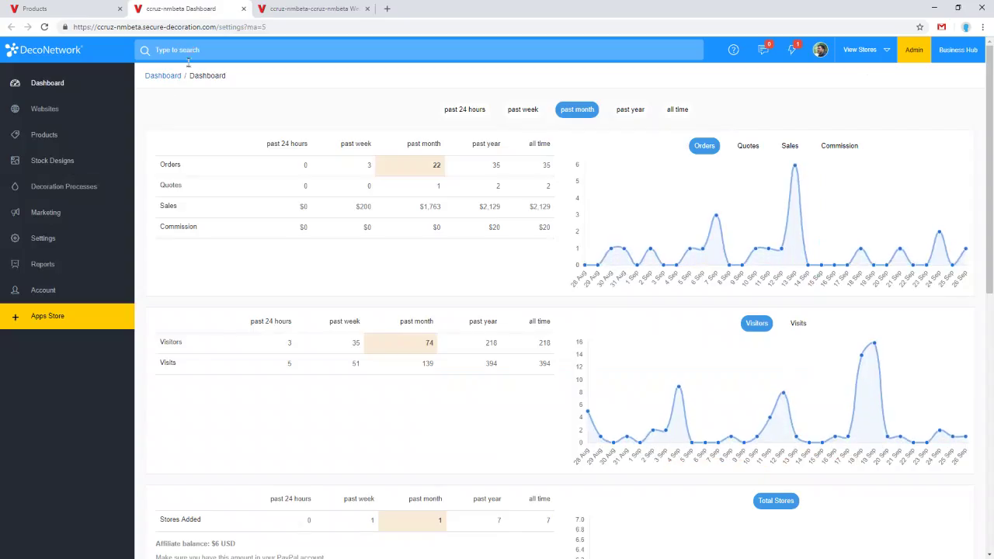
pyautogui.click(60, 138)
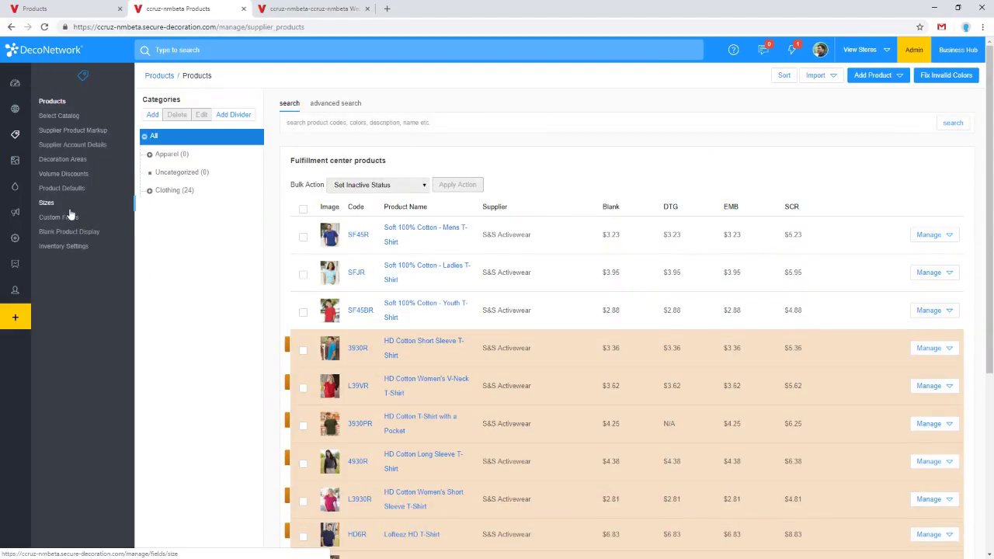
pyautogui.click(72, 232)
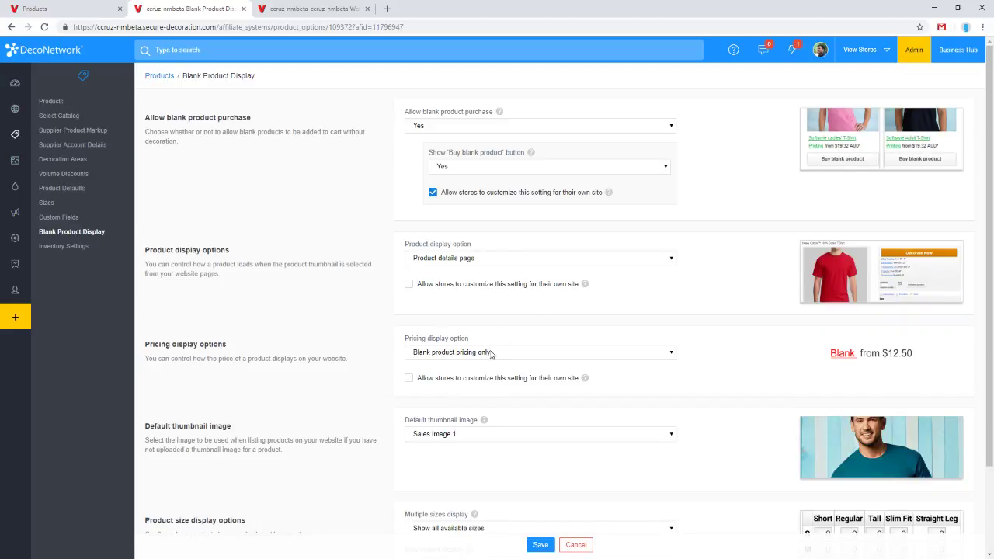
pyautogui.click(432, 289)
pyautogui.click(444, 381)
pyautogui.hotkey('ctrl', 'Tab')
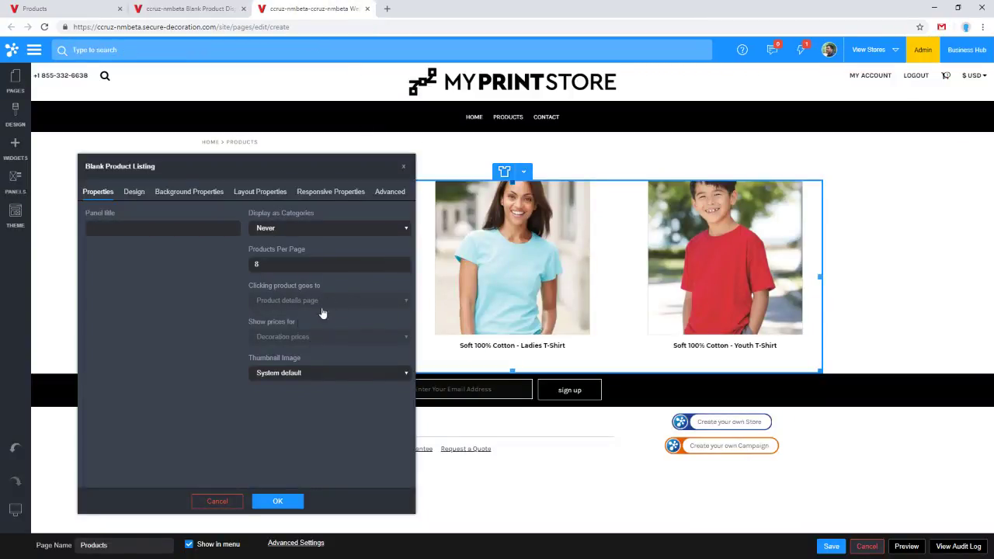
pyautogui.hotkey('ctrl', 'shift', 'Tab')
pyautogui.click(420, 379)
pyautogui.click(429, 285)
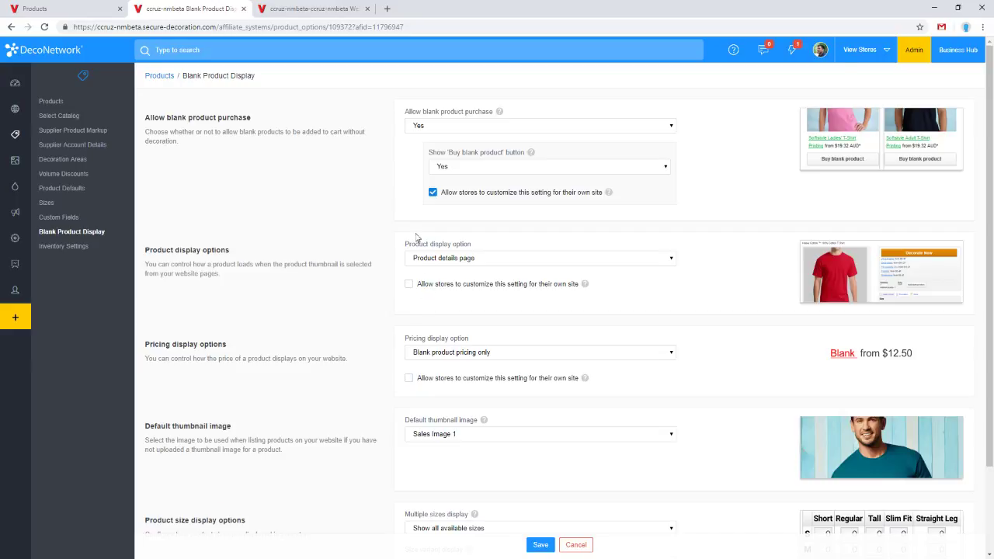
# Set the pricing display option to "Both decoration and blank product pricing" and save the settings
pyautogui.click(456, 353)
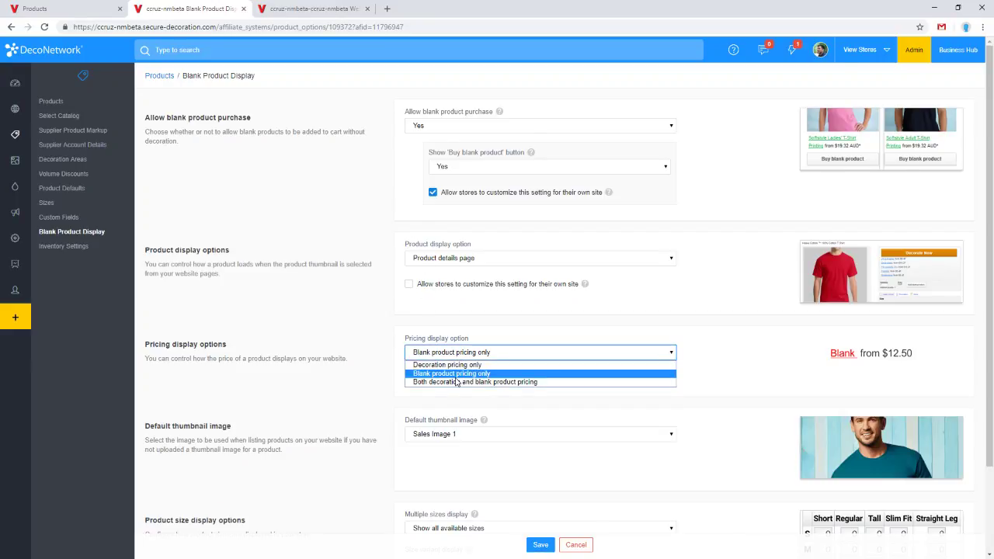
pyautogui.click(456, 382)
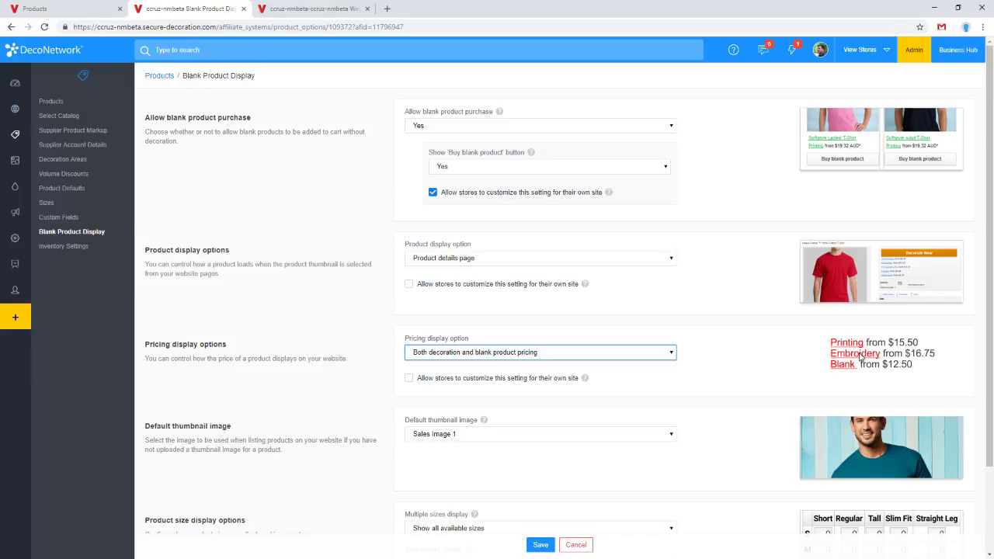
pyautogui.click(544, 548)
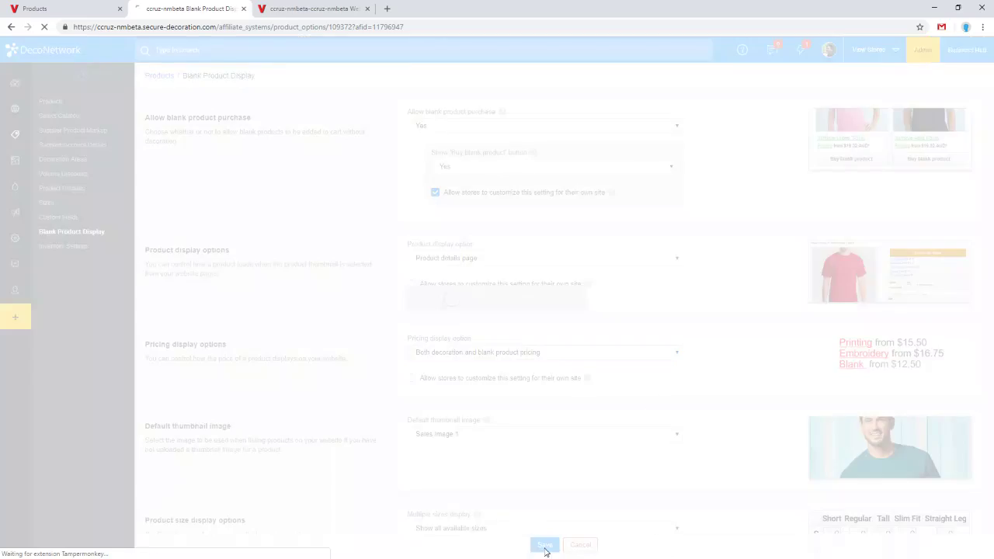
# Reload the storefront's Products page to check how the products are displayed
pyautogui.click(330, 9)
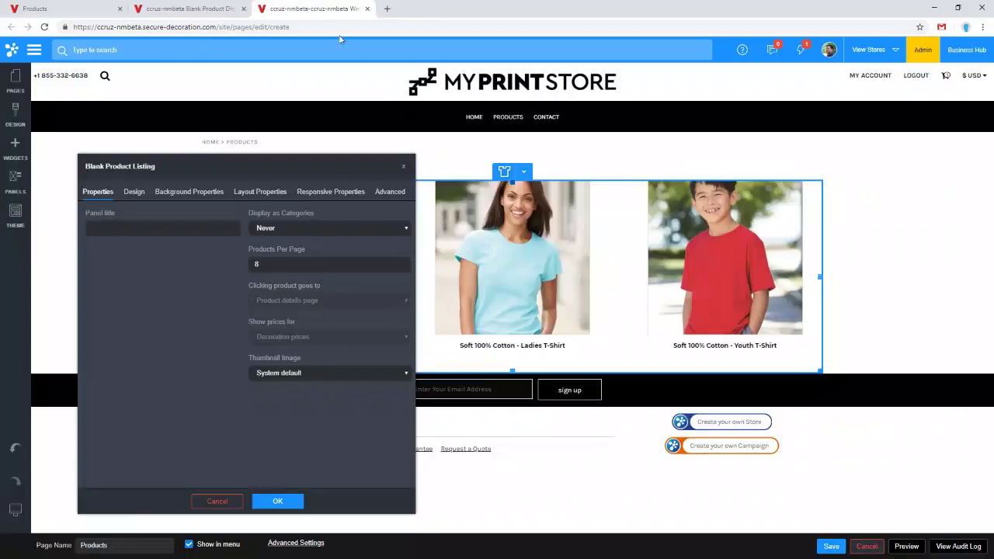
pyautogui.click(73, 11)
pyautogui.click(45, 27)
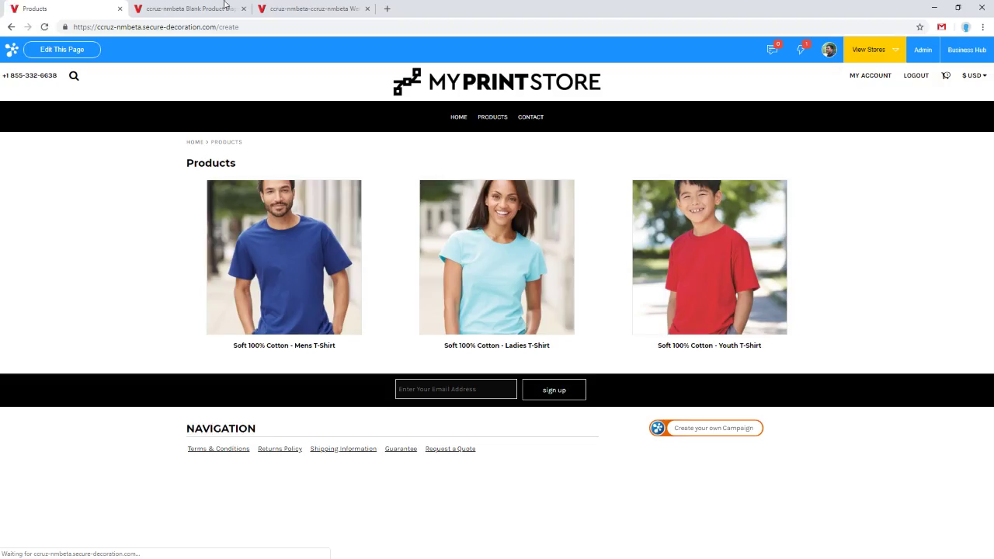
# Reload the Products page editor and set Product Prices to Show Below in the blank product listing's design settings
pyautogui.click(311, 9)
pyautogui.click(45, 27)
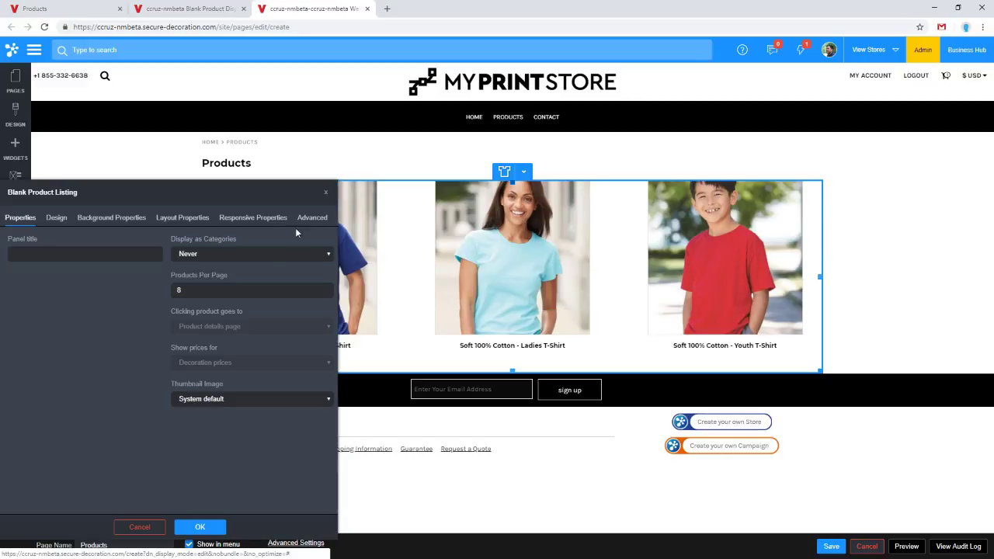
pyautogui.click(57, 218)
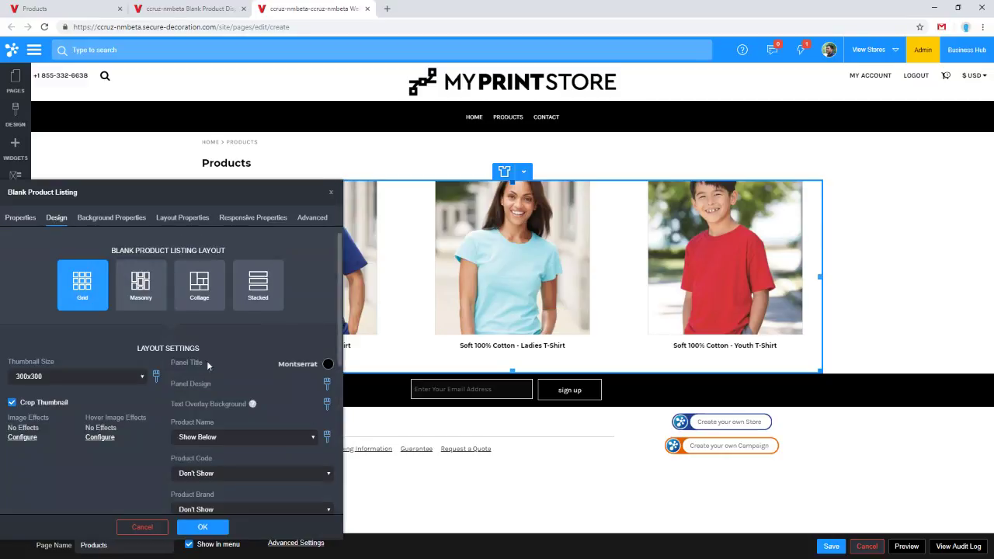
pyautogui.scroll(-5, 211, 377)
pyautogui.click(204, 410)
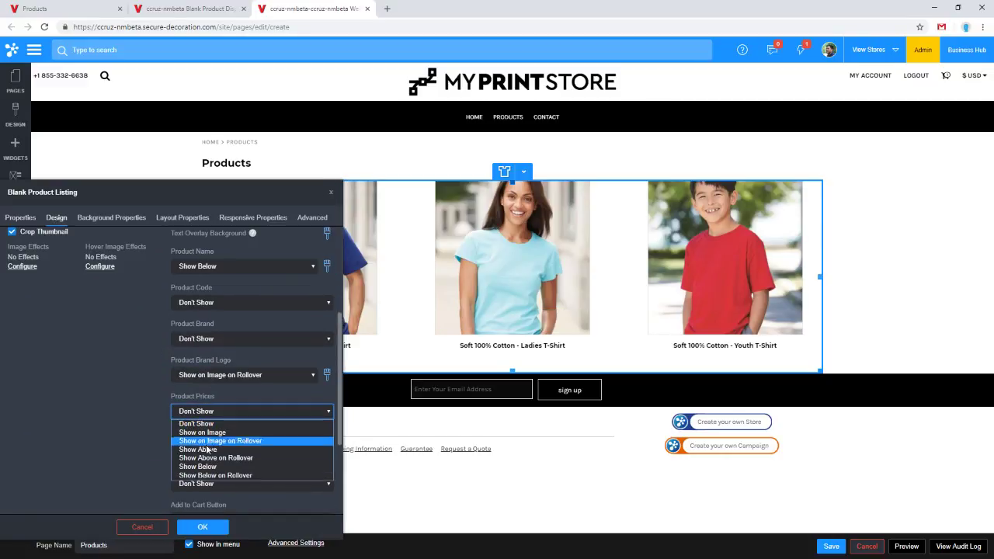
pyautogui.click(206, 466)
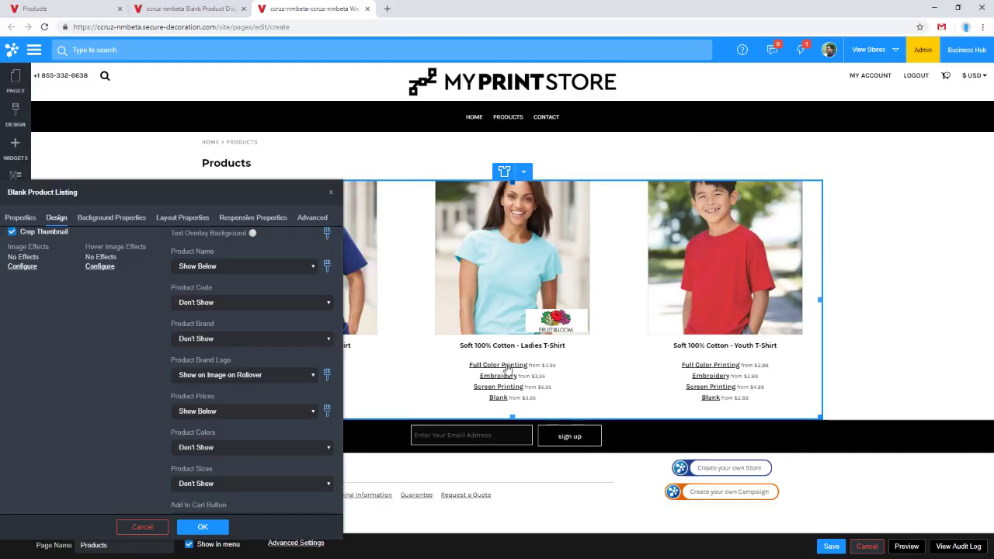
pyautogui.moveTo(280, 197); pyautogui.dragTo(336, 174)
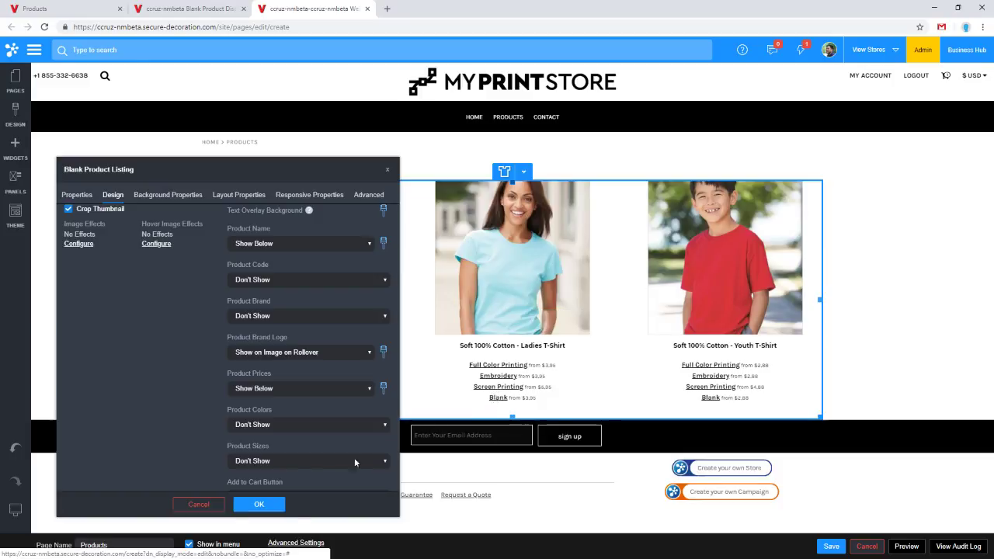
pyautogui.click(531, 362)
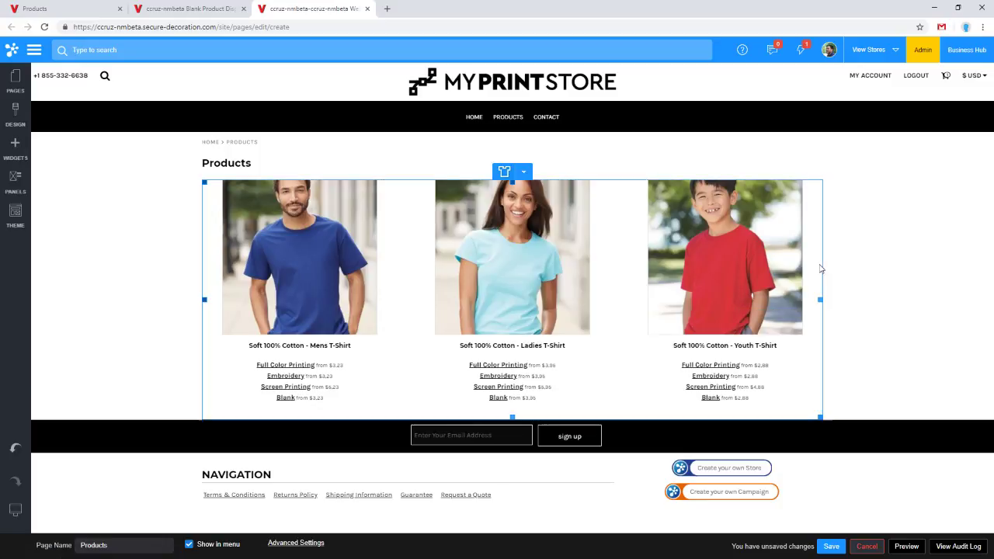
# Review the remaining display options in the blank product listing's design settings, including colors, sizes and the add to cart button
pyautogui.doubleClick(716, 267)
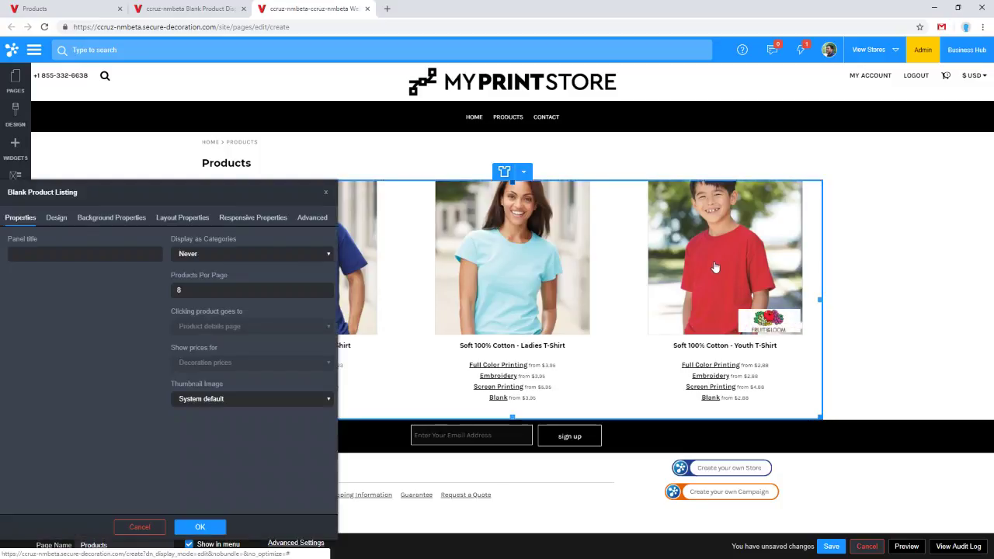
pyautogui.click(50, 221)
pyautogui.scroll(-4, 228, 376)
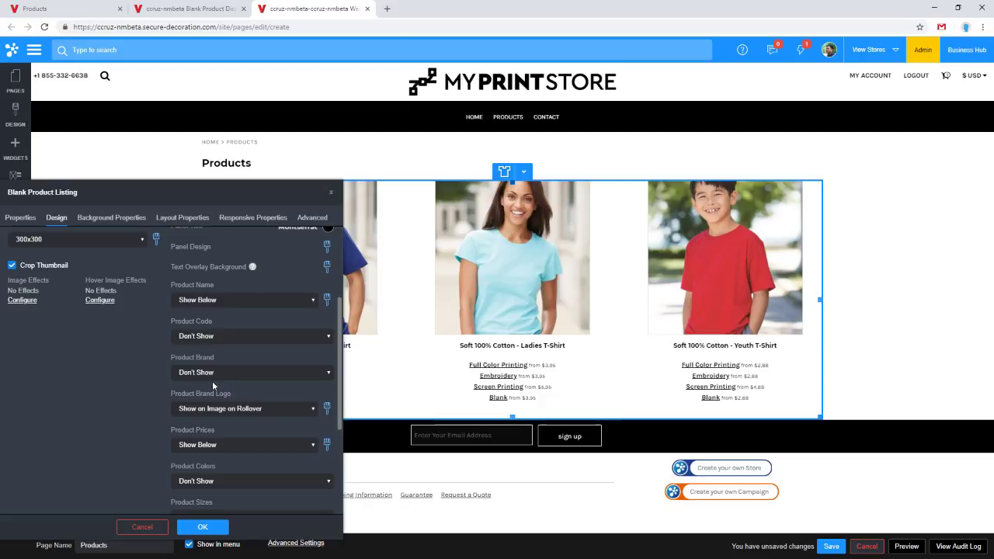
pyautogui.scroll(-3, 244, 406)
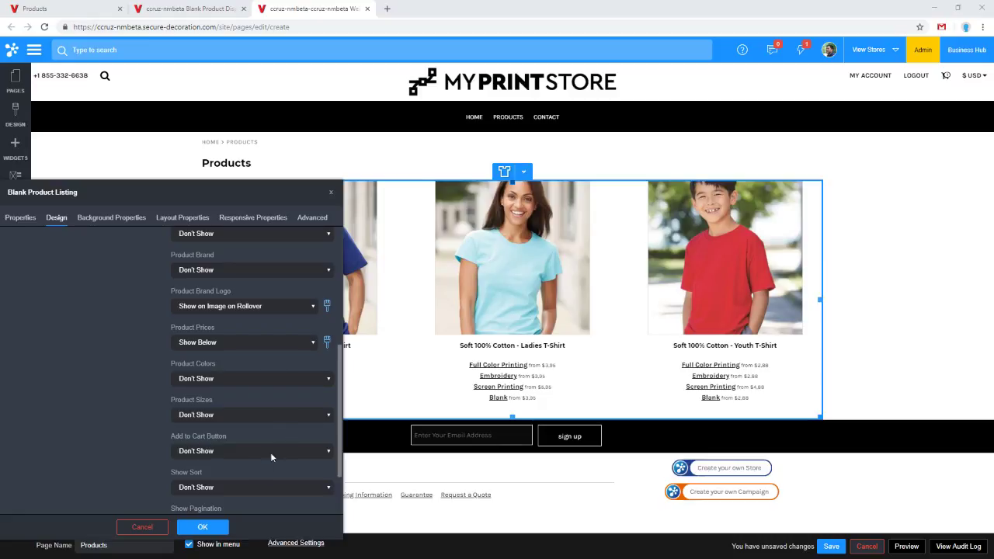
pyautogui.click(204, 527)
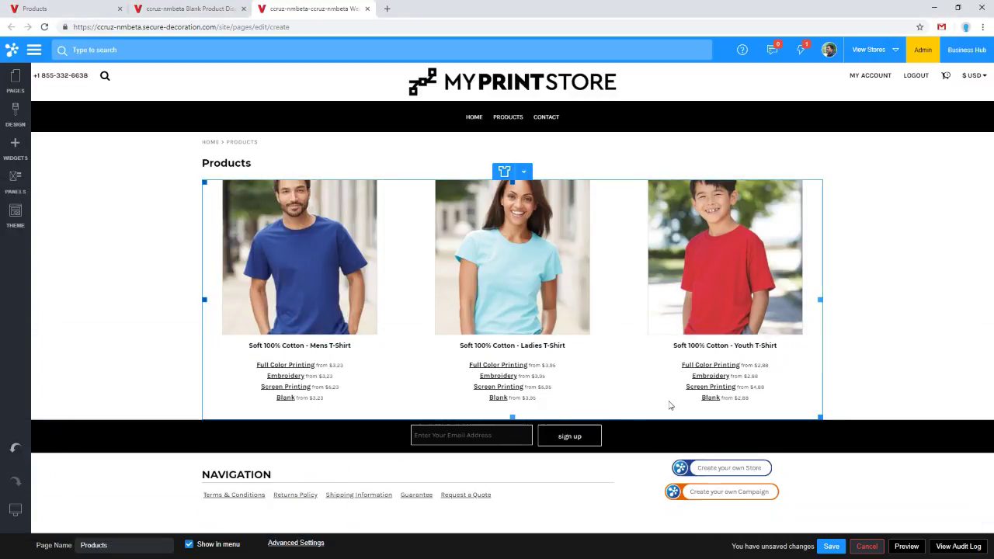
# Save the edited Products page and publish the website
pyautogui.click(832, 547)
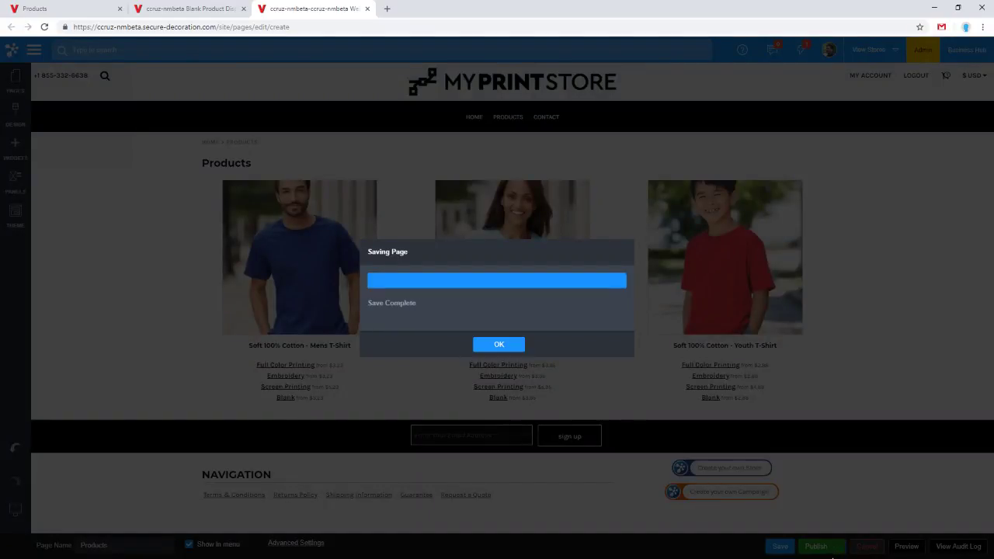
pyautogui.click(511, 347)
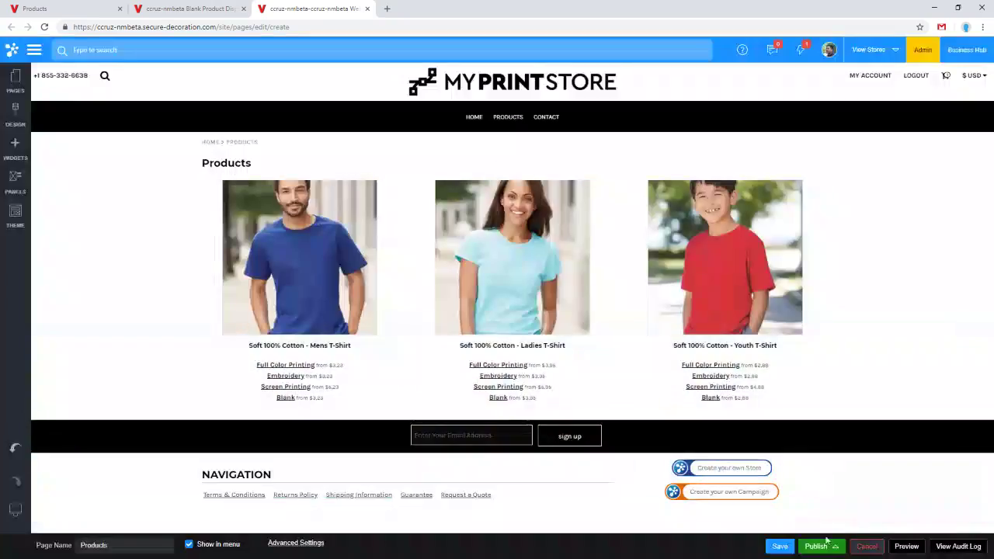
pyautogui.click(817, 548)
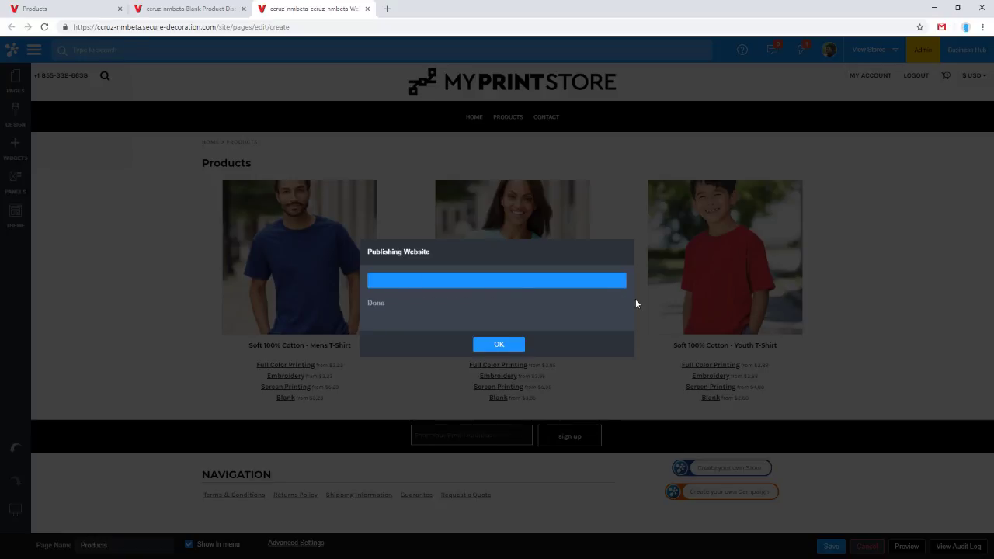
pyautogui.click(486, 344)
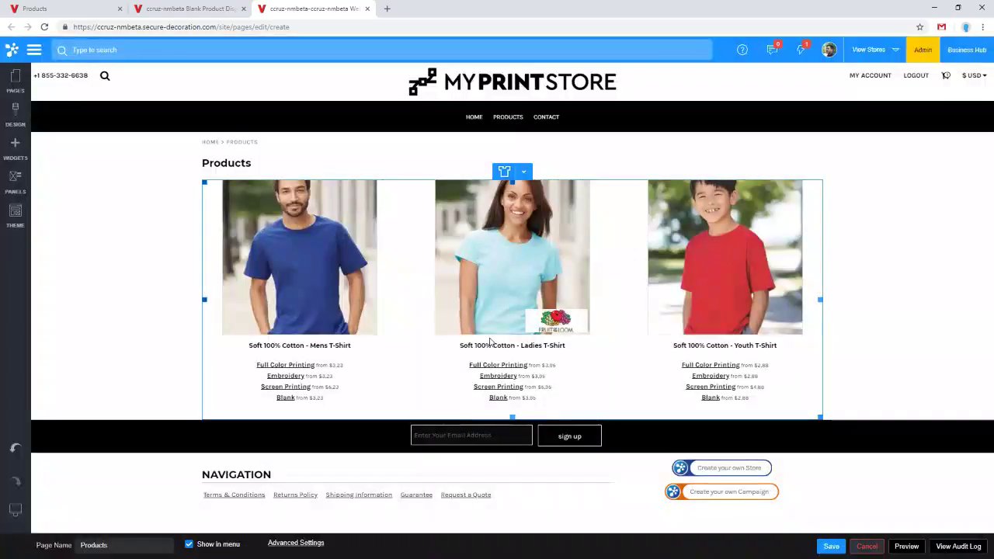
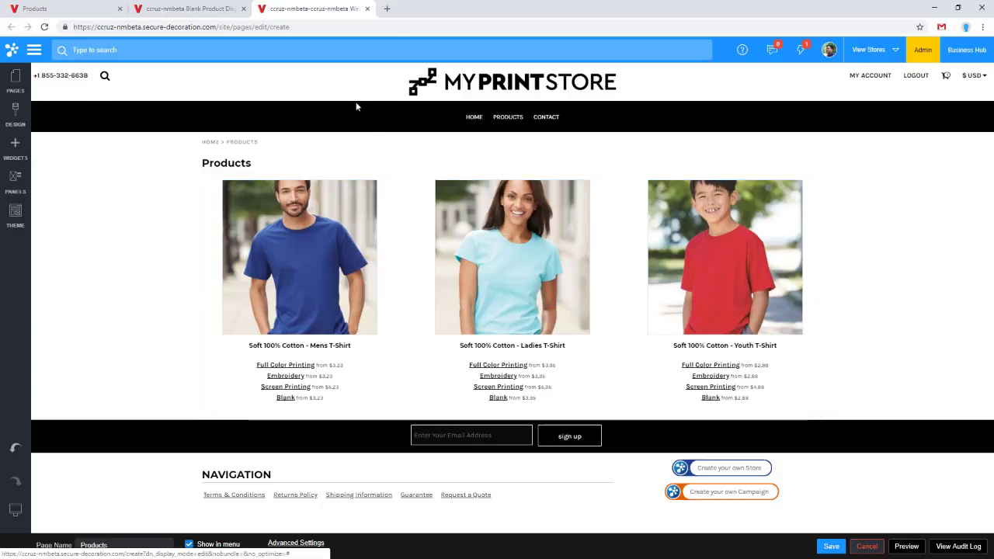
# Reload the storefront's Products page and examine the decoration and blank prices listed under the T-shirts
pyautogui.moveTo(97, 6); pyautogui.dragTo(341, 7)
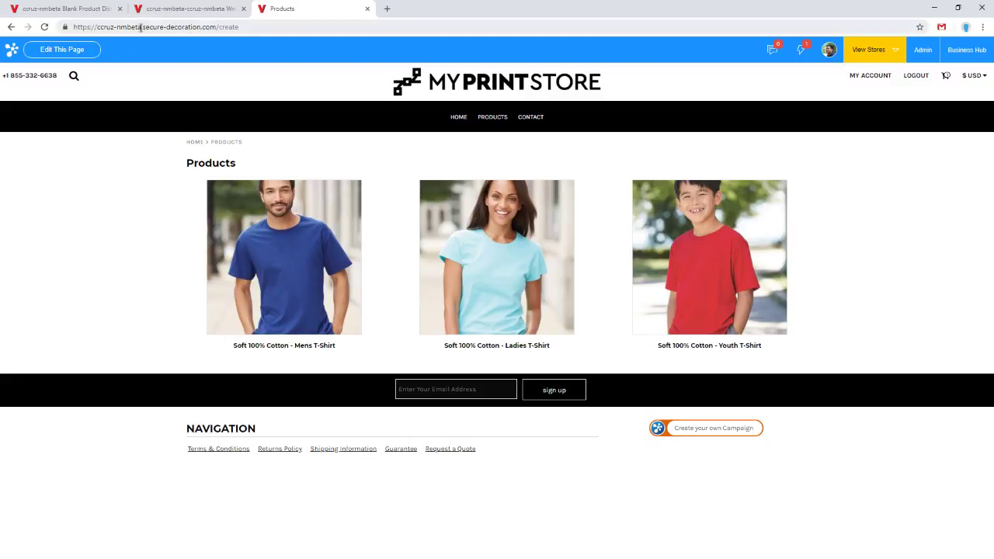
pyautogui.click(44, 26)
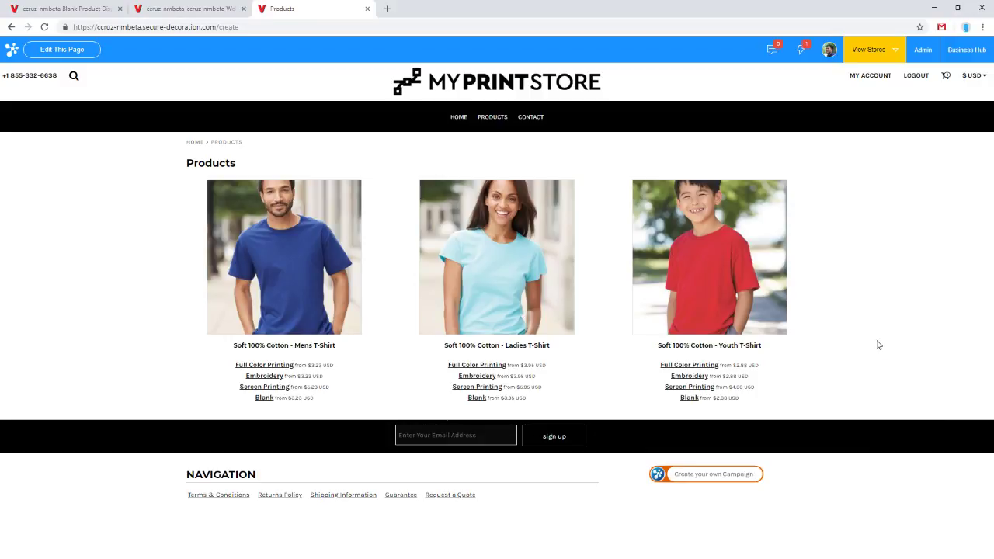
pyautogui.rightClick(529, 363)
pyautogui.press('Escape')
pyautogui.moveTo(547, 365); pyautogui.dragTo(522, 368)
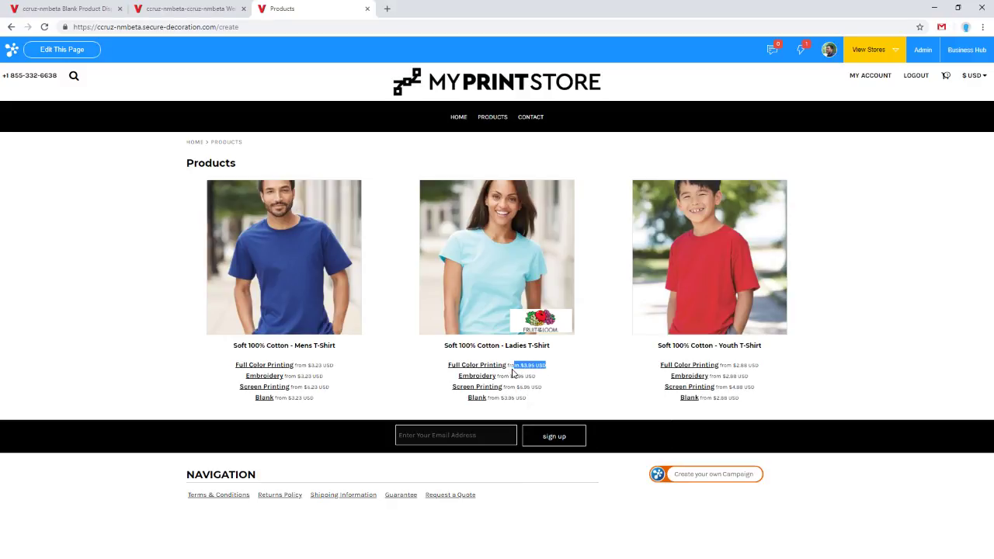
pyautogui.click(512, 366)
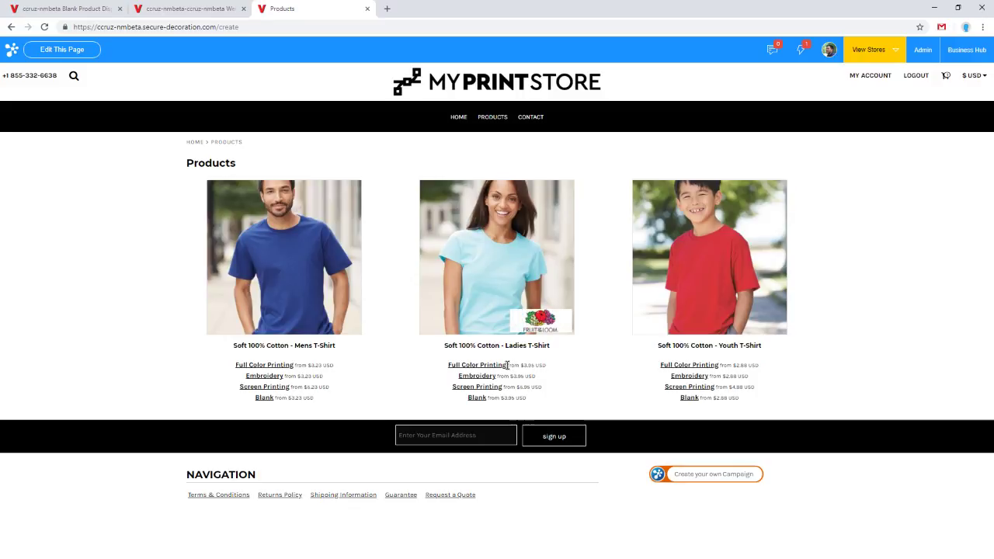
# Inspect the Full Color Printing price text under the Ladies T-Shirt in the browser's developer tools
pyautogui.moveTo(508, 365); pyautogui.dragTo(547, 365)
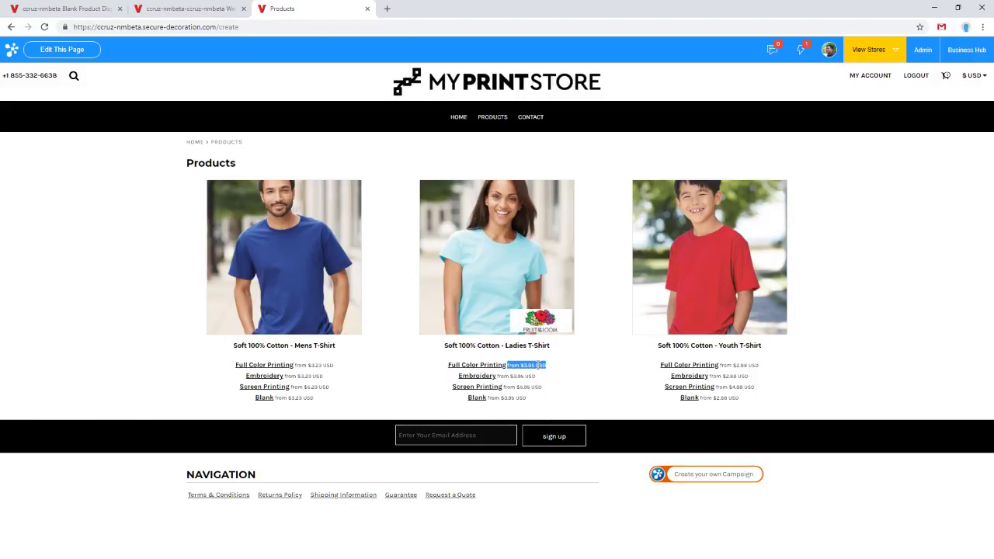
pyautogui.rightClick(538, 365)
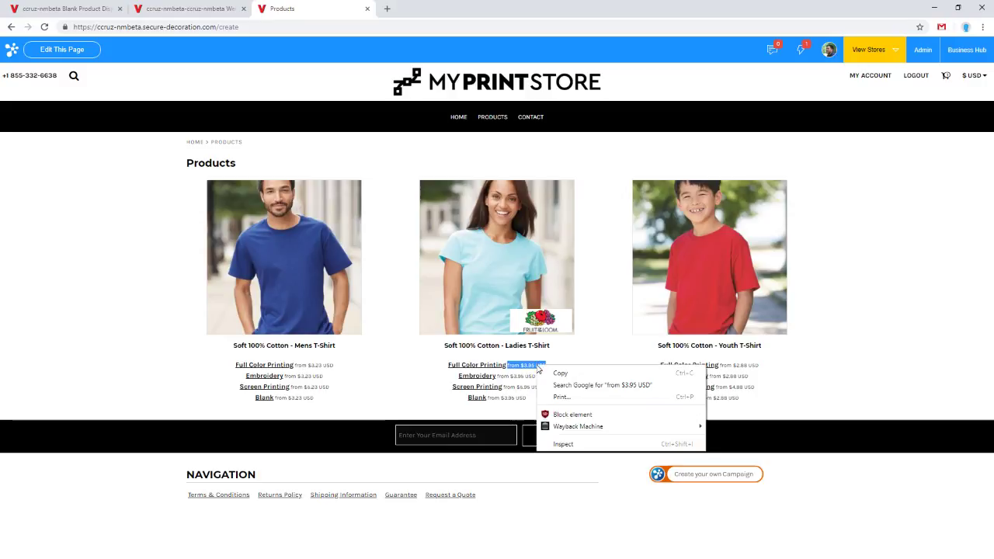
pyautogui.click(562, 444)
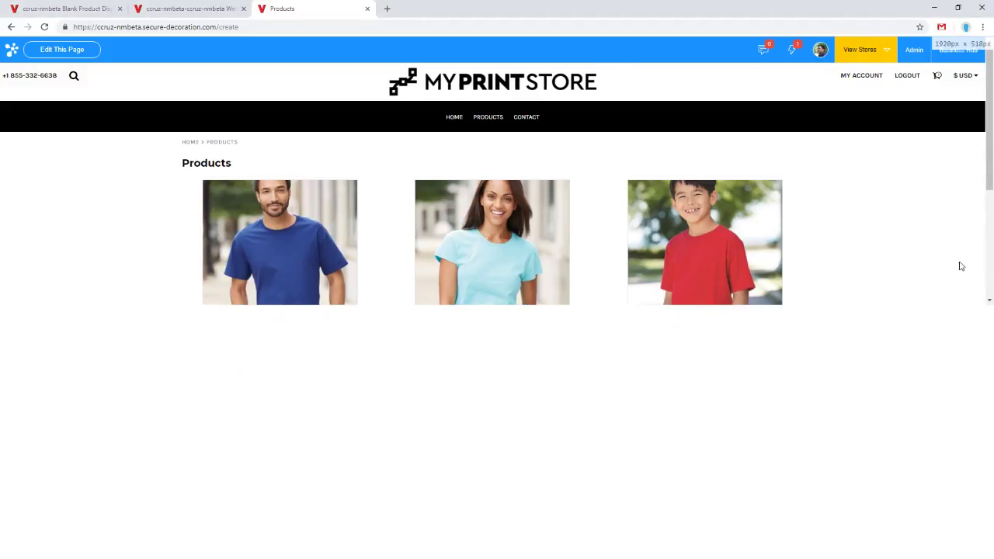
pyautogui.moveTo(740, 377); pyautogui.dragTo(738, 452)
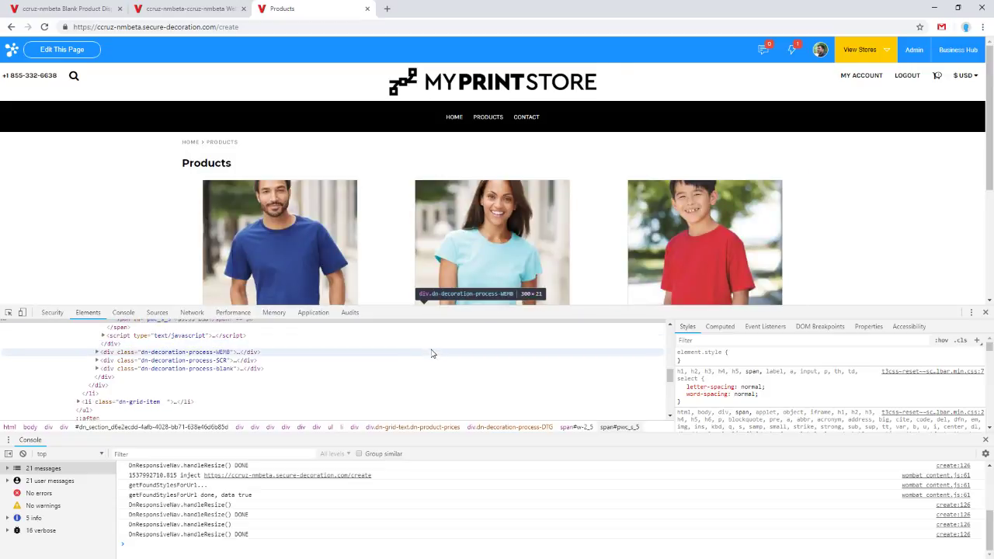
# Collapse the price span and the dn-decoration-process-DTG block in the markup, and select the enclosing dn-product-prices container
pyautogui.scroll(2, 404, 359)
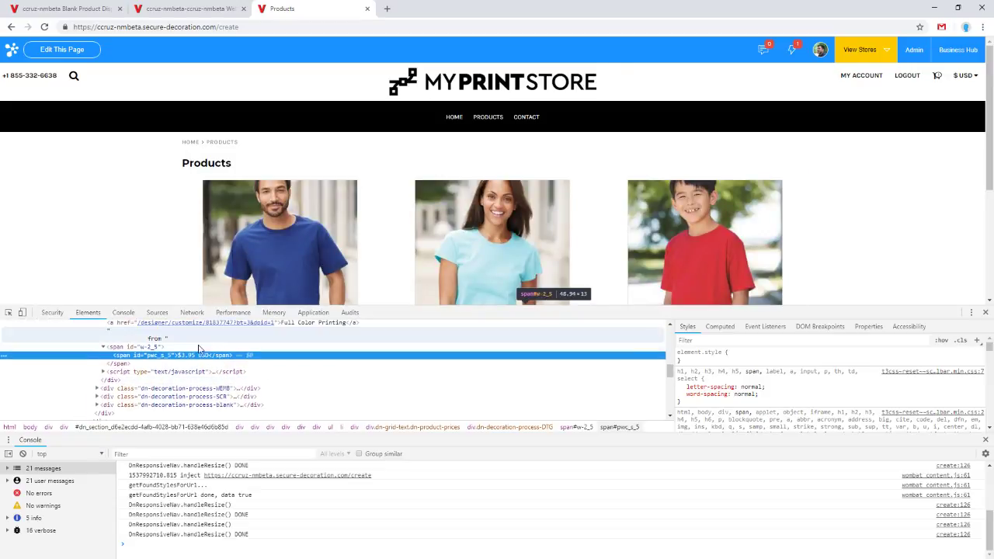
pyautogui.click(102, 347)
pyautogui.scroll(1, 168, 355)
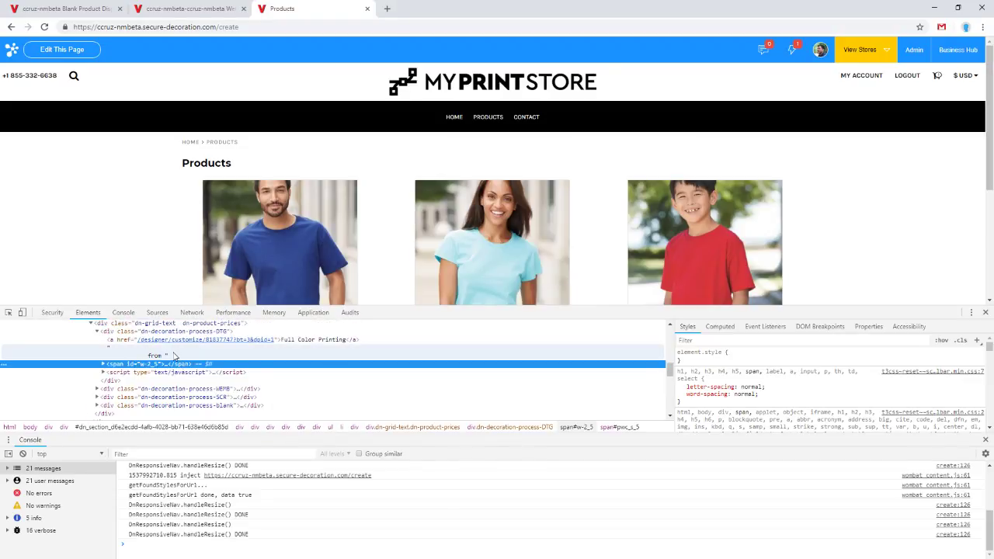
pyautogui.scroll(-1, 499, 233)
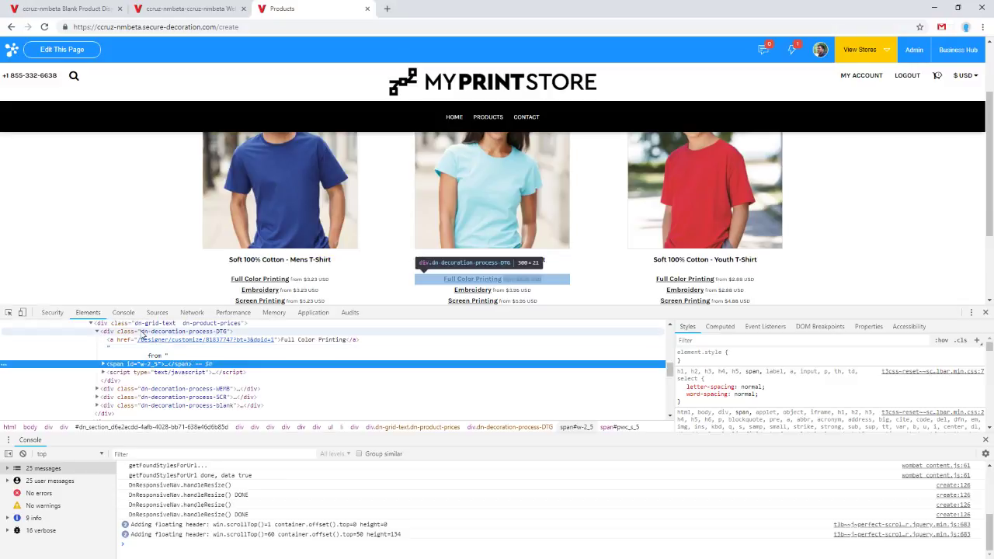
pyautogui.click(140, 332)
pyautogui.click(97, 332)
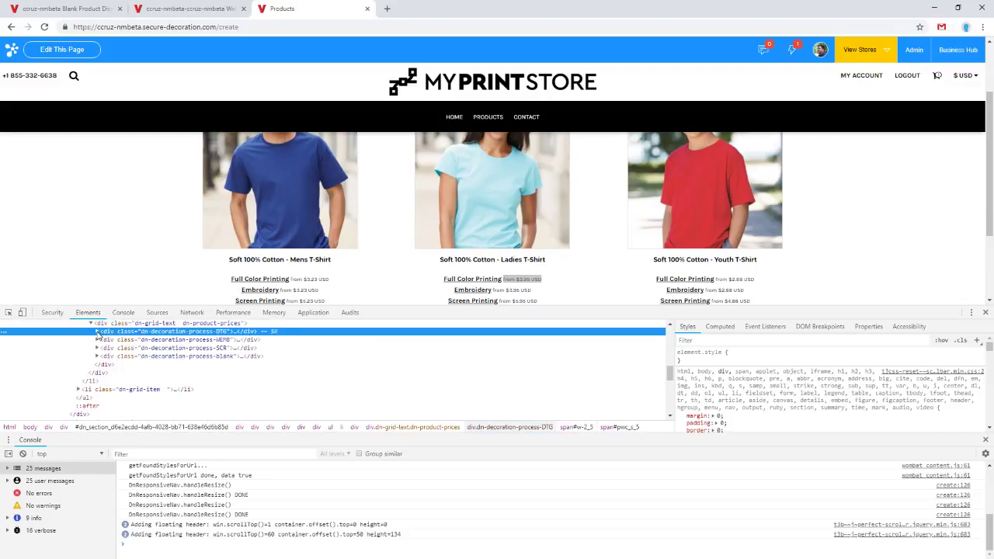
pyautogui.scroll(1, 112, 334)
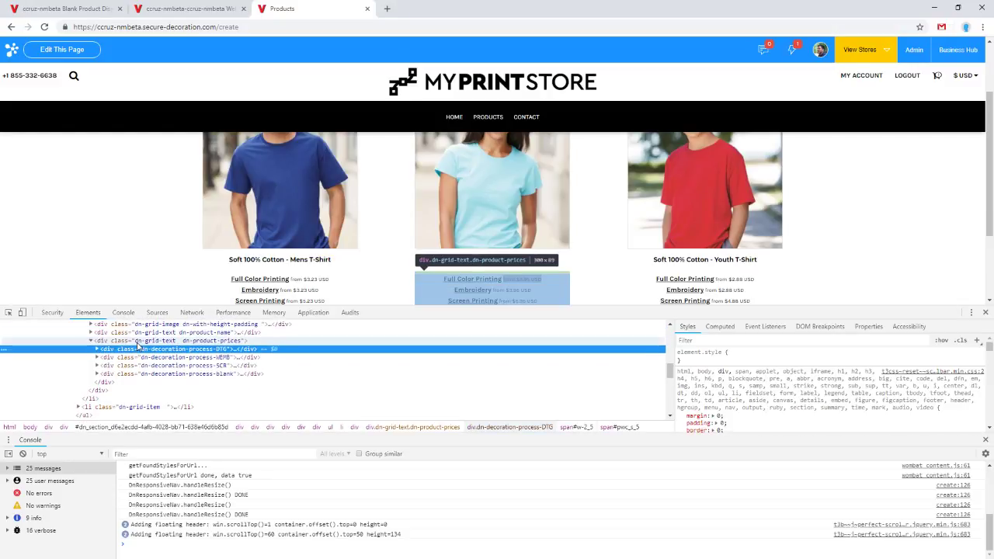
pyautogui.click(138, 343)
pyautogui.scroll(-1, 443, 229)
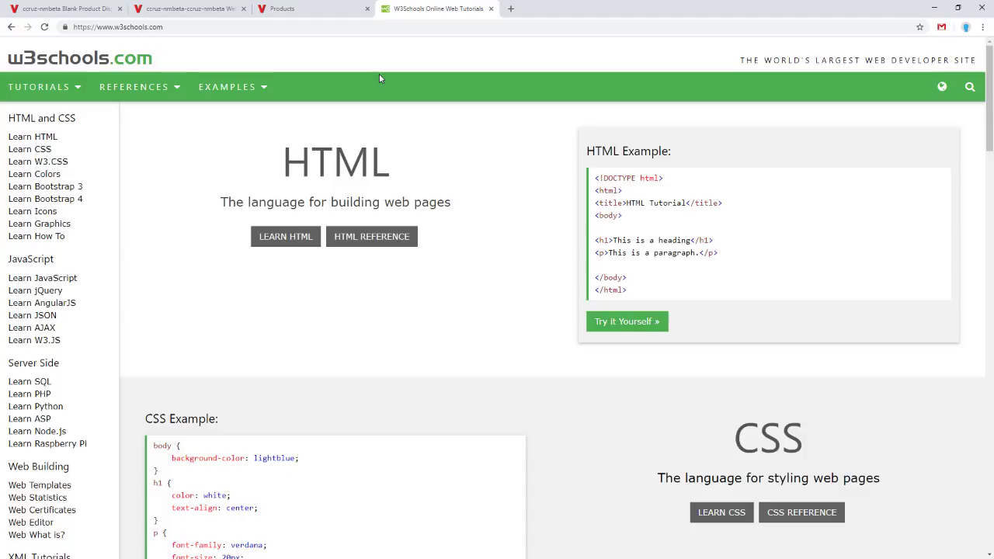
# Open the website's Customize Template CSS page in a separate tab from the page editor and enable custom CSS
pyautogui.click(326, 6)
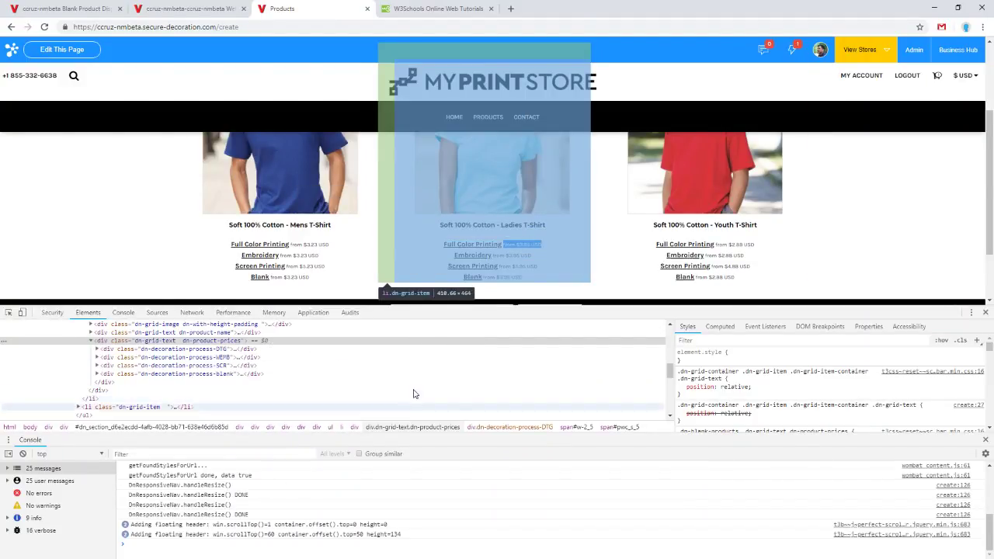
pyautogui.click(233, 556)
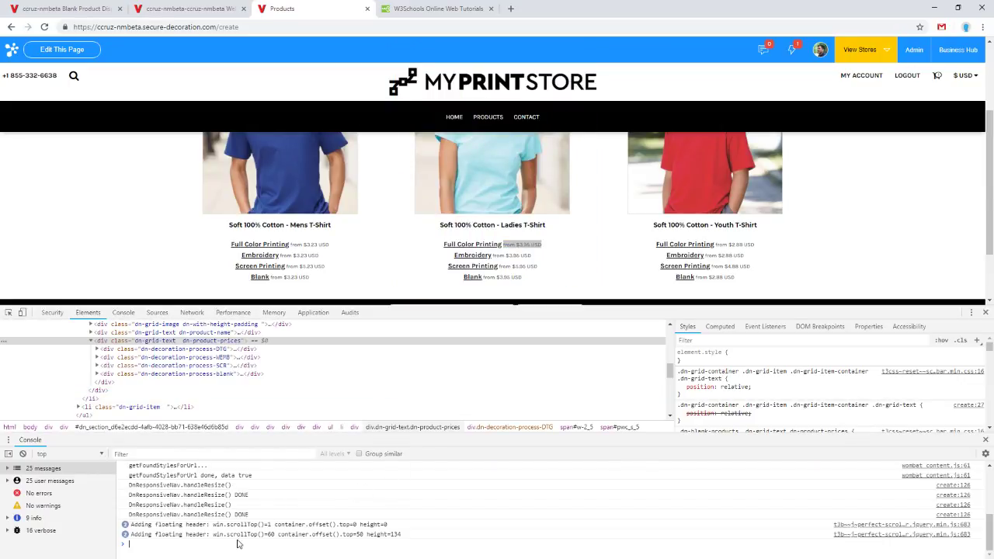
pyautogui.click(175, 8)
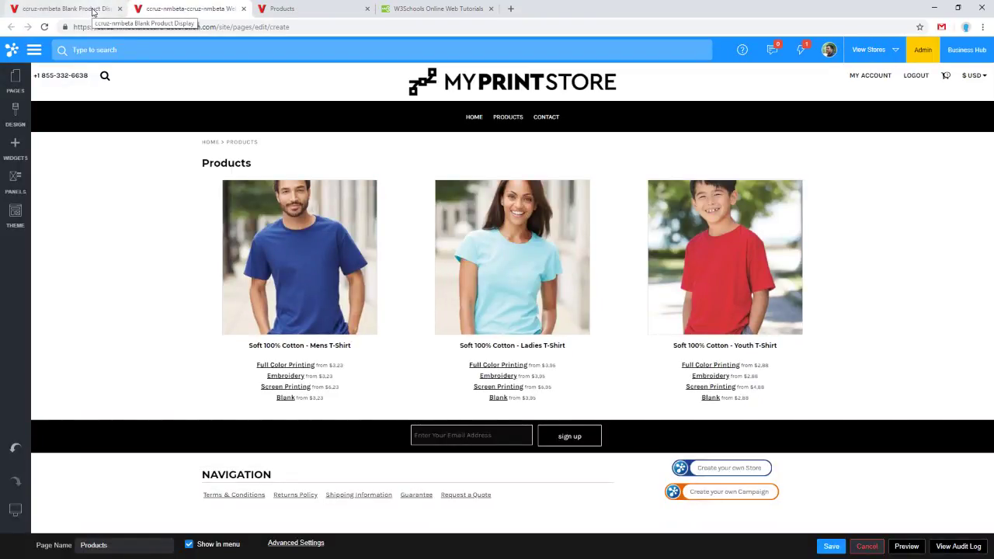
pyautogui.click(92, 10)
pyautogui.click(178, 7)
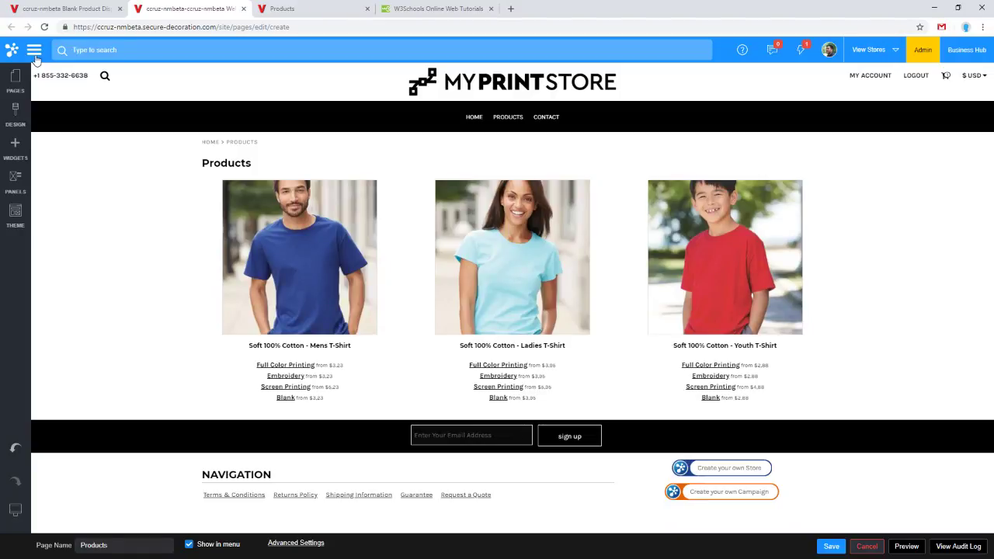
pyautogui.click(34, 51)
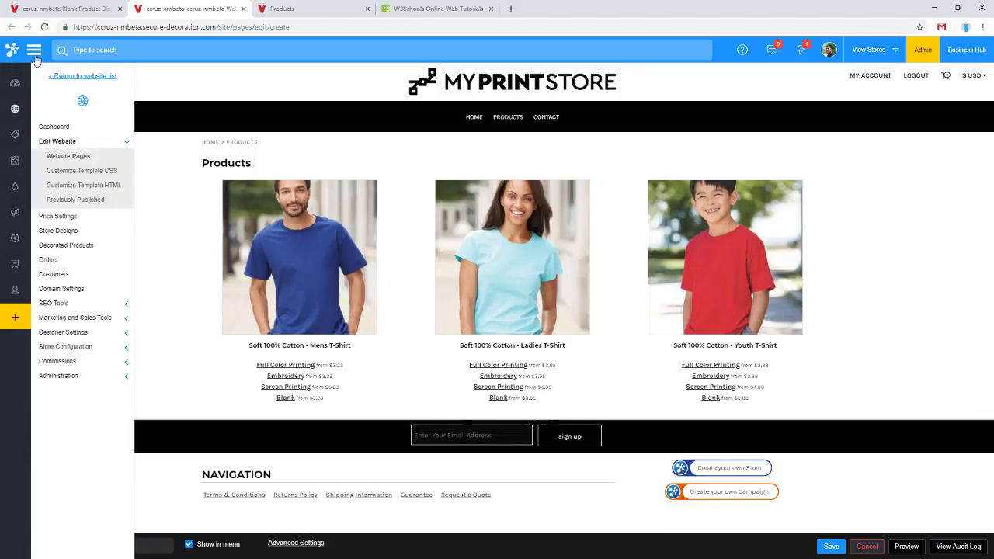
pyautogui.click(69, 174)
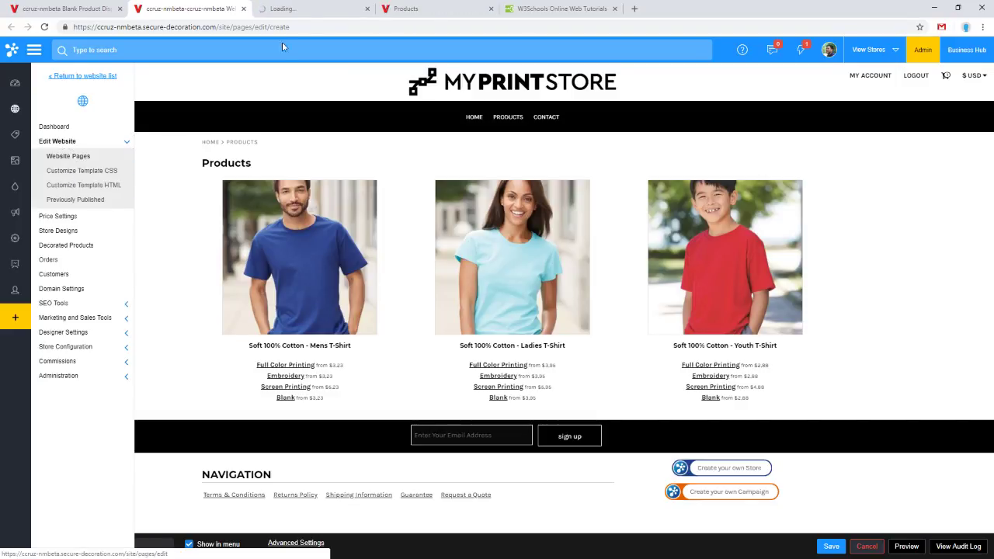
pyautogui.click(328, 9)
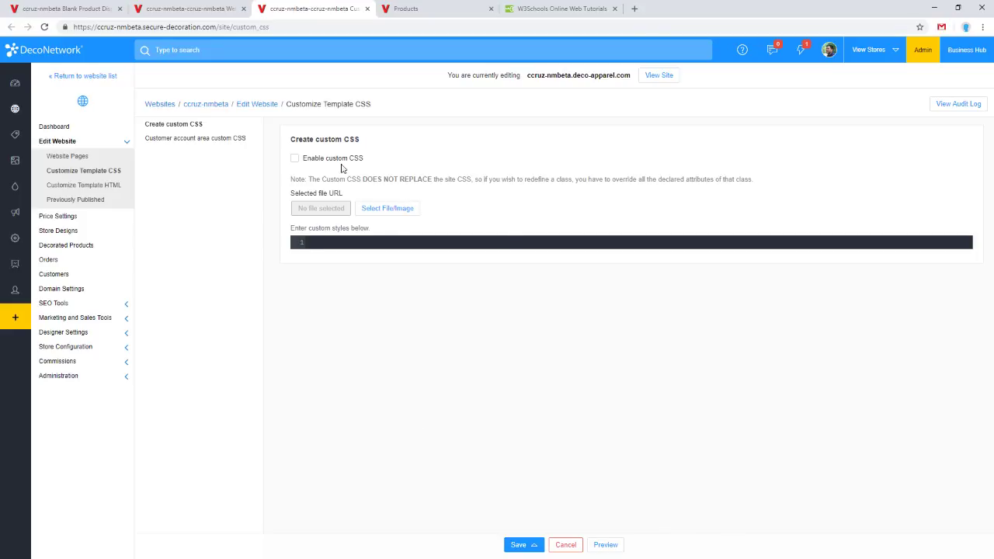
pyautogui.click(312, 162)
# Return to the inspected storefront Products page, clear the developer console and close it to enlarge the markup view
pyautogui.click(227, 7)
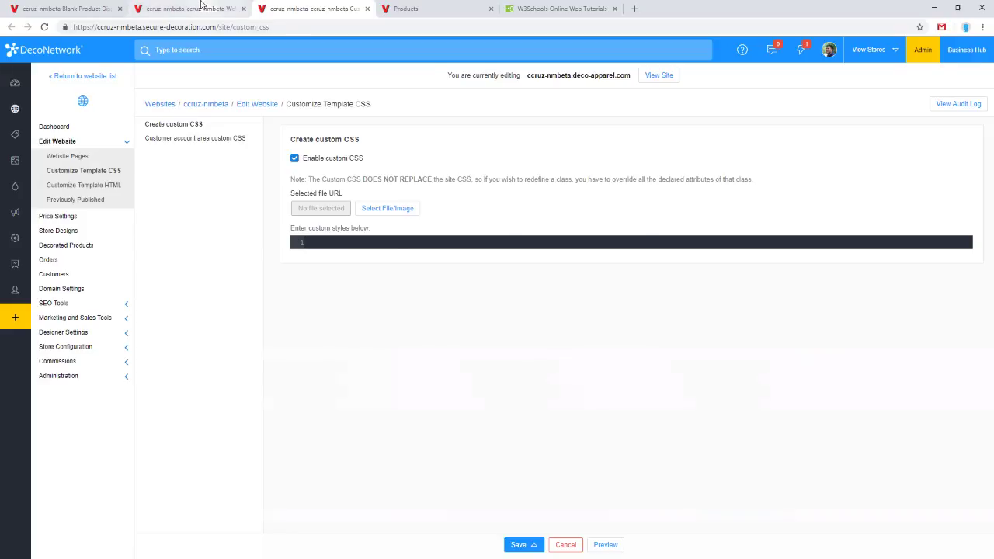
pyautogui.click(101, 4)
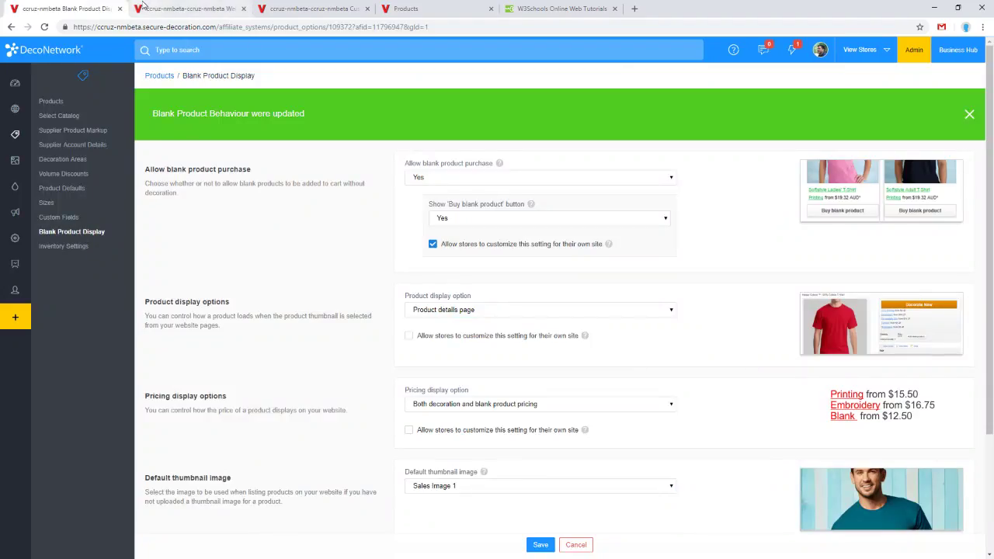
pyautogui.click(167, 4)
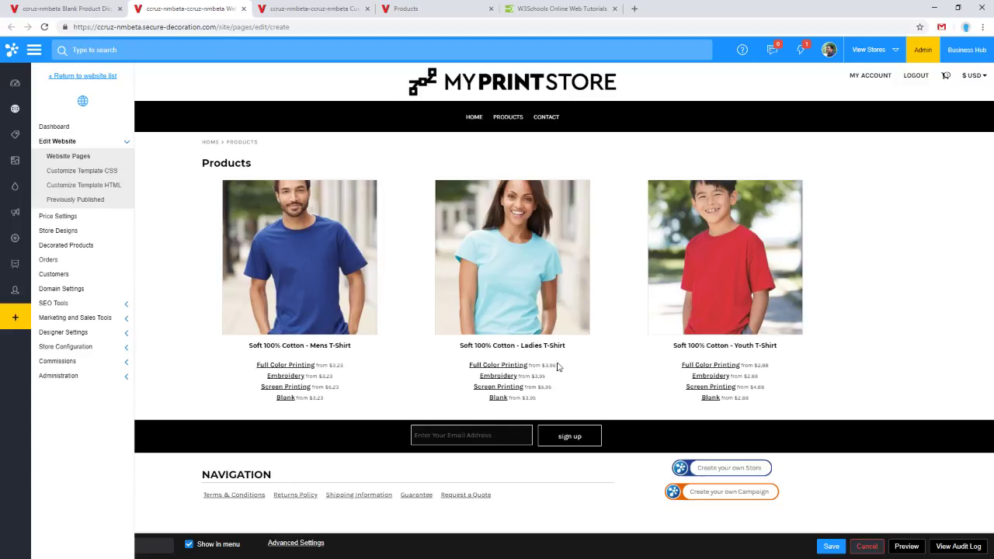
pyautogui.click(413, 10)
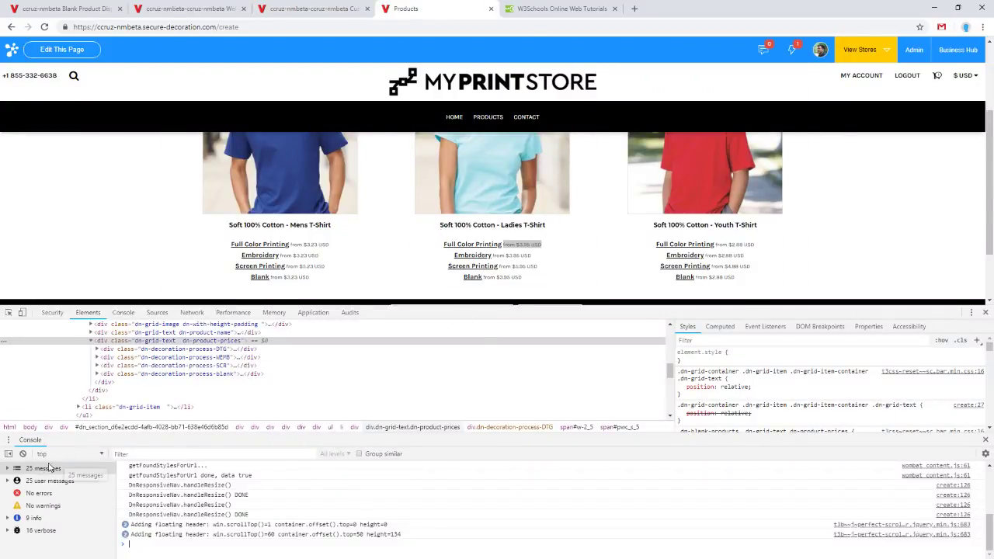
pyautogui.click(23, 457)
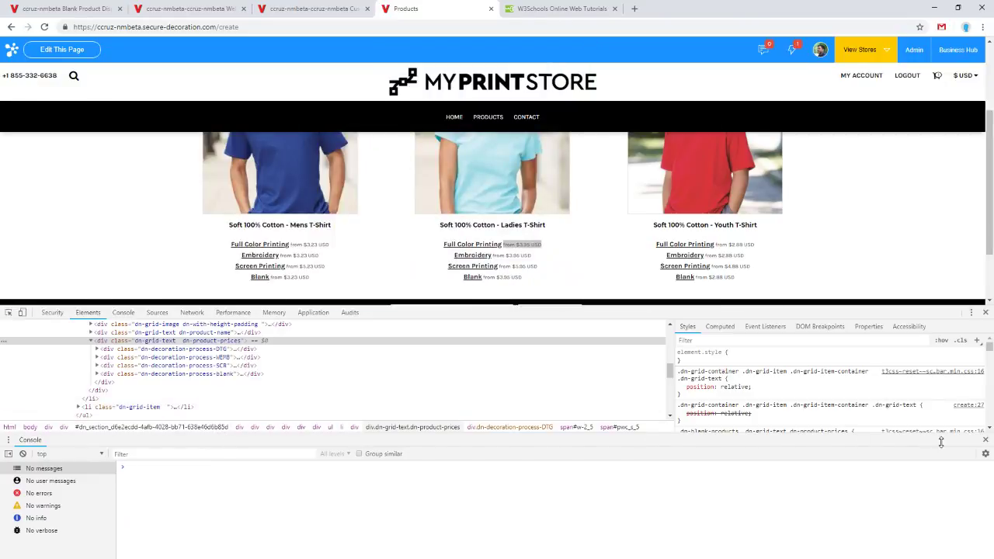
pyautogui.click(987, 440)
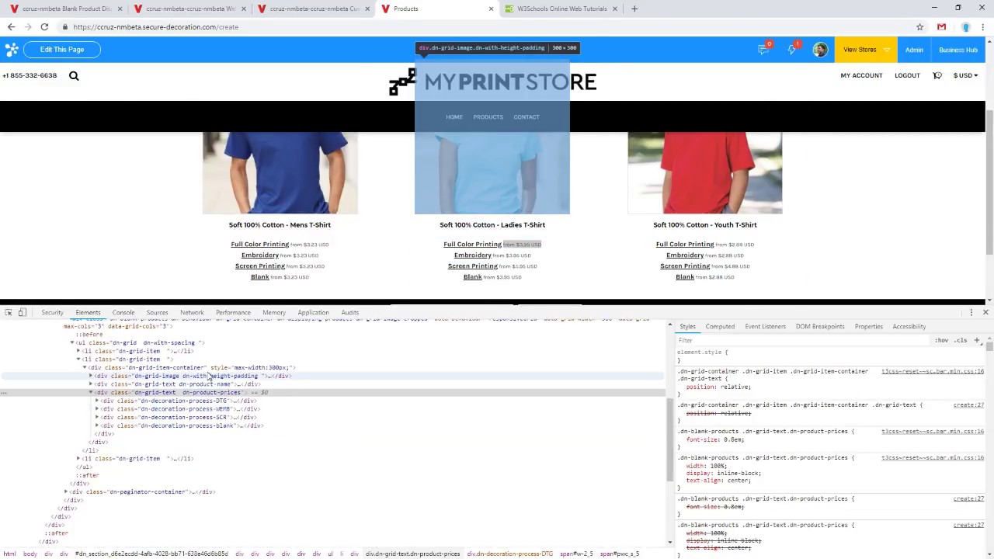
# Trace the markup from the dn-product-prices container up to the page section that encloses the product listing
pyautogui.scroll(1, 155, 373)
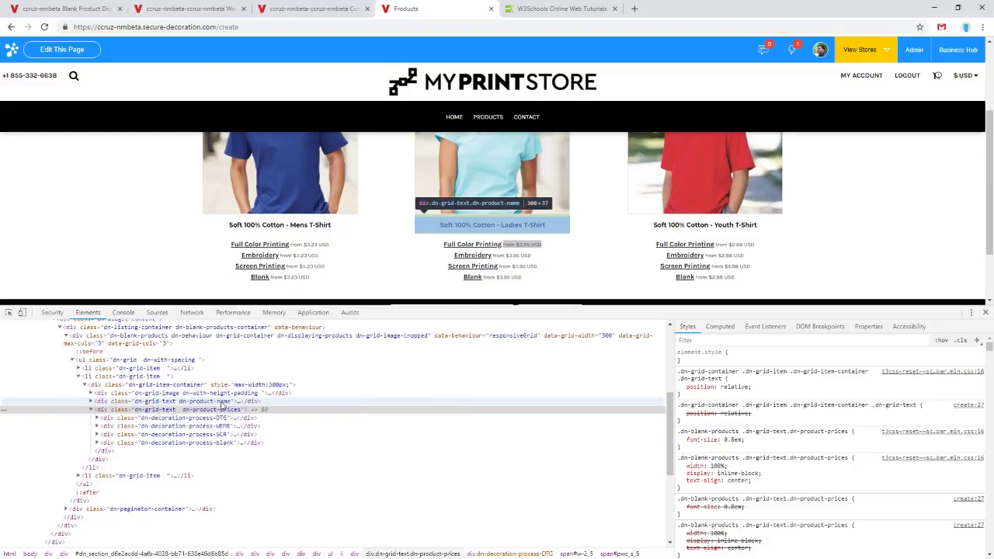
pyautogui.click(116, 412)
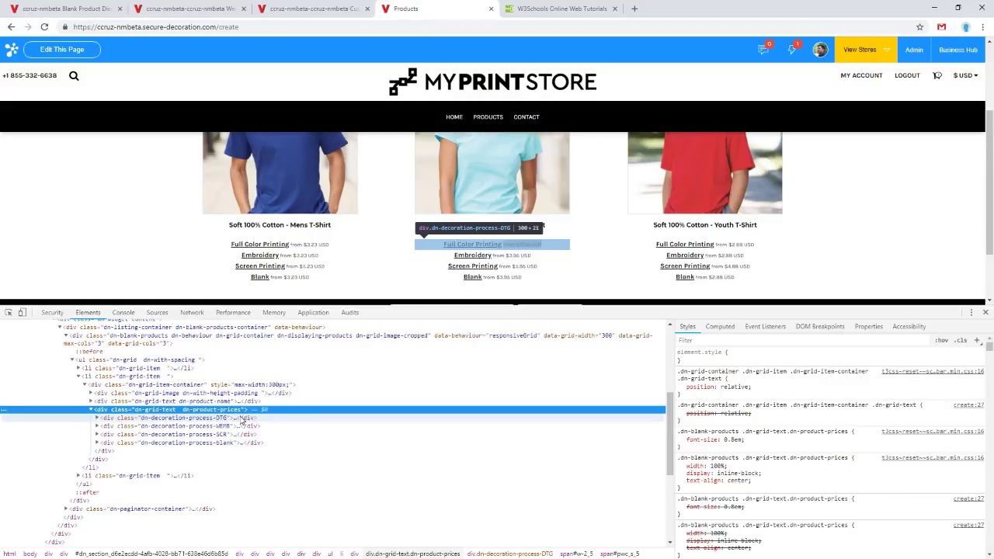
pyautogui.scroll(1, 164, 412)
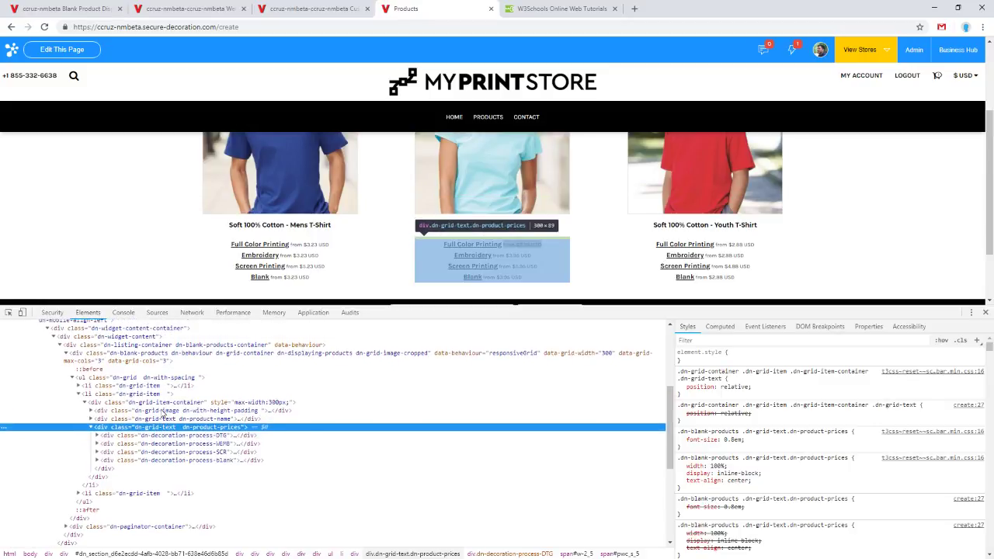
pyautogui.scroll(2, 180, 378)
pyautogui.scroll(3, 181, 378)
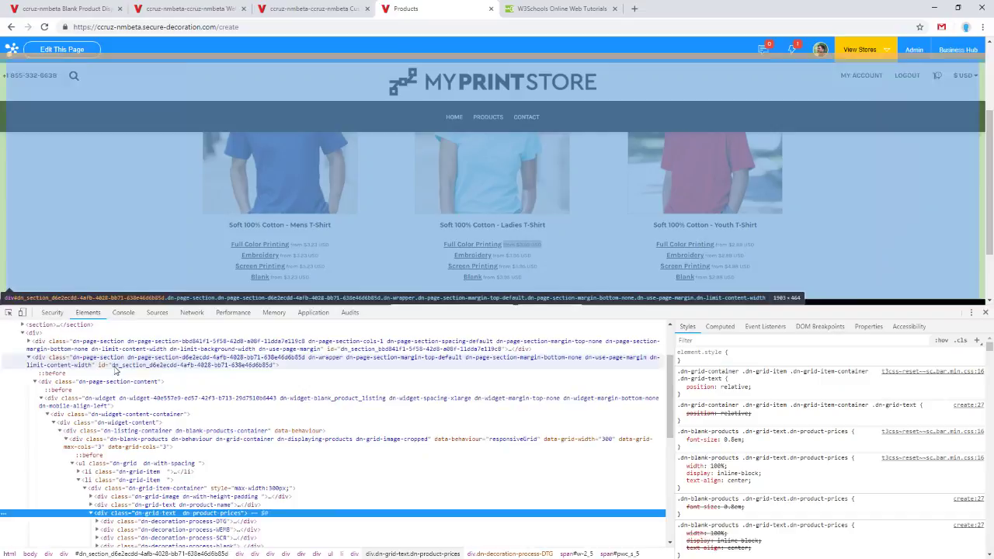
pyautogui.click(115, 370)
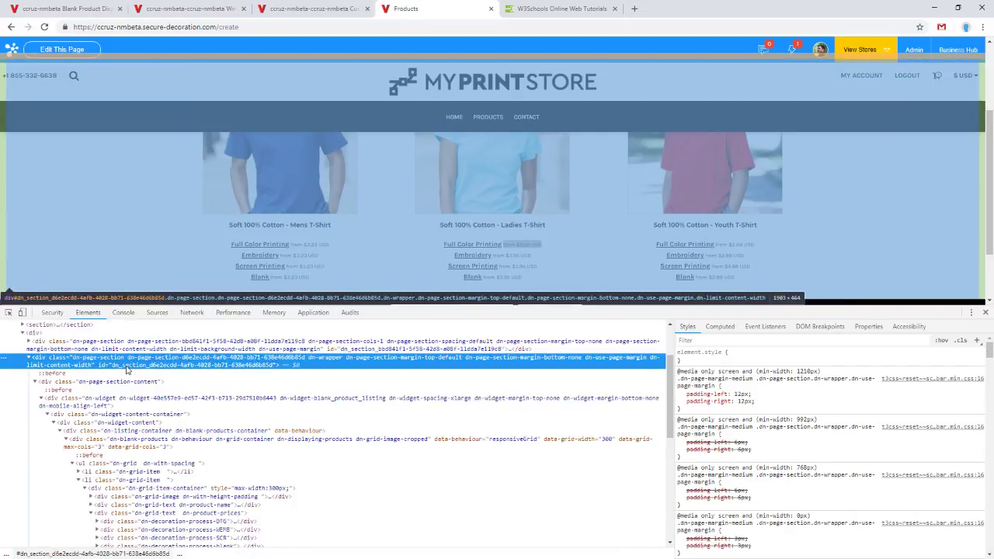
# Inspect the Ladies T-Shirt's dn-product-name element and its dn-decoration-process-DTG element
pyautogui.scroll(-1, 151, 412)
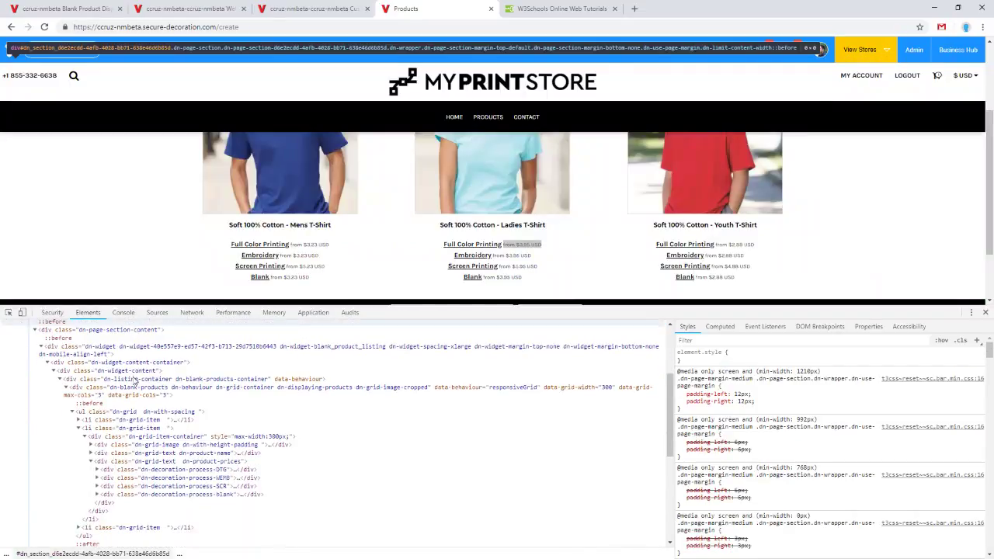
pyautogui.click(168, 455)
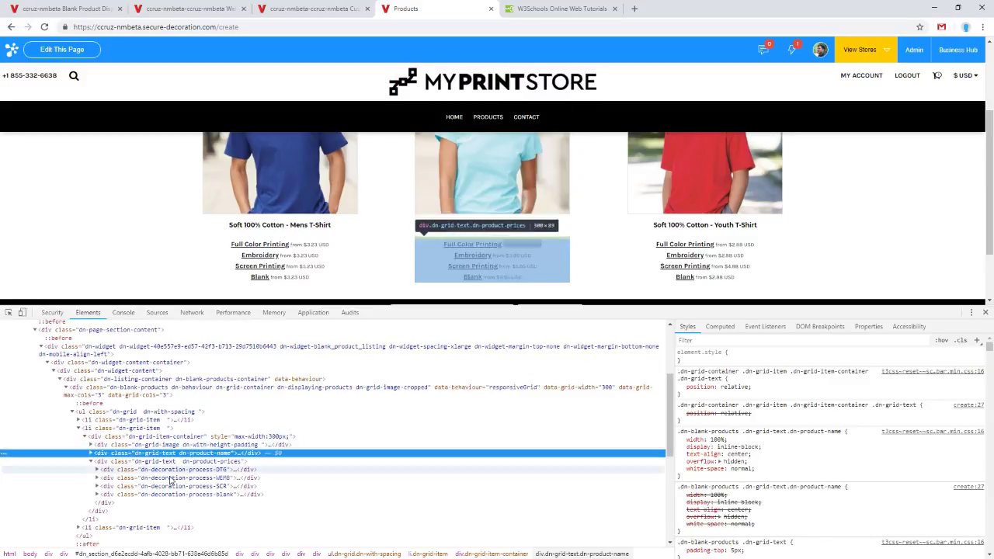
pyautogui.click(185, 472)
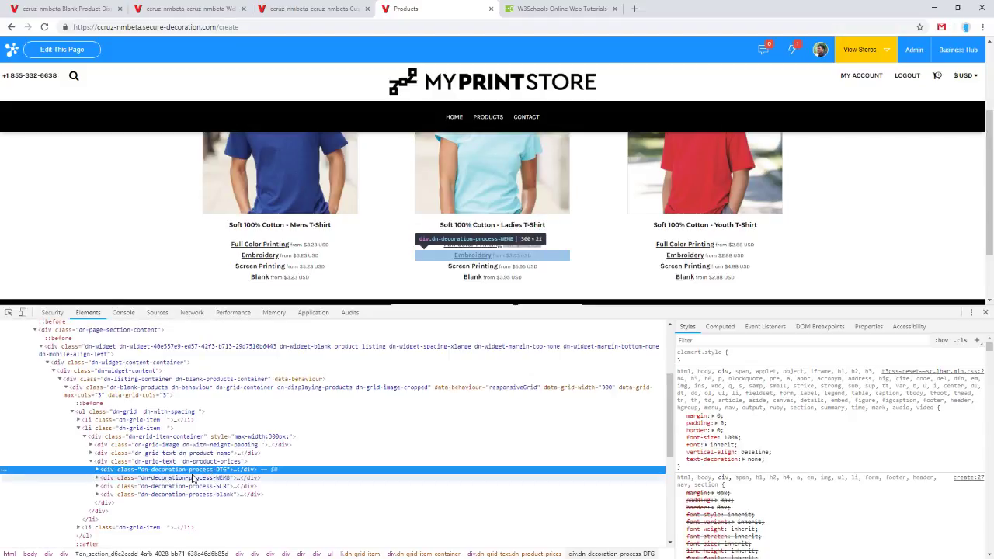
# Examine the id of the listing's page section and trace down from it to the dn-decoration-process-DTG element
pyautogui.scroll(2, 193, 466)
pyautogui.click(195, 364)
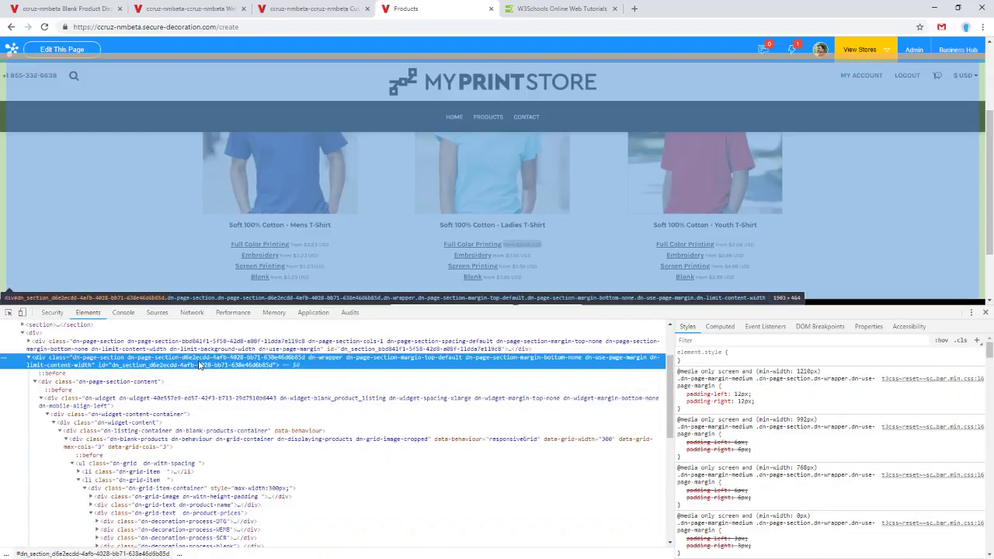
pyautogui.scroll(-1, 200, 420)
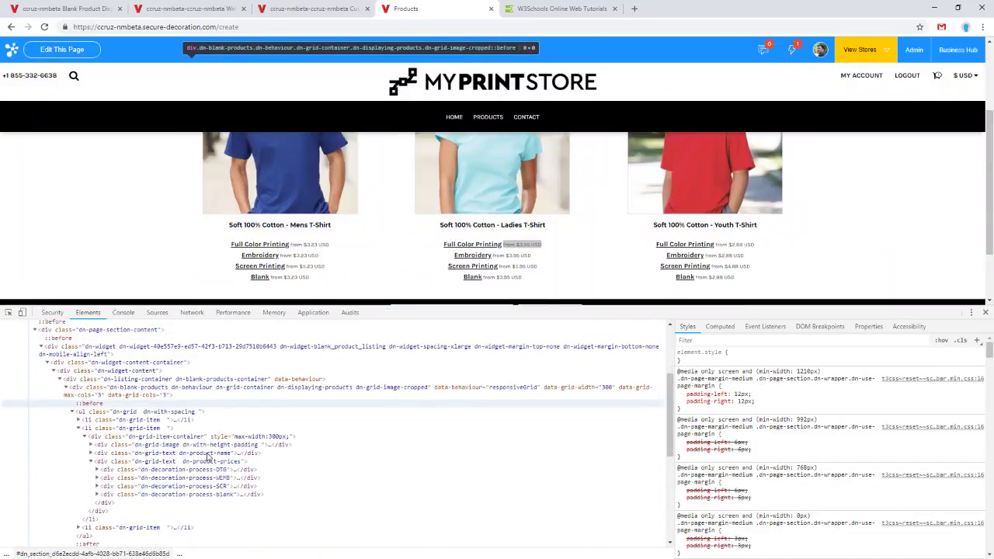
pyautogui.click(206, 470)
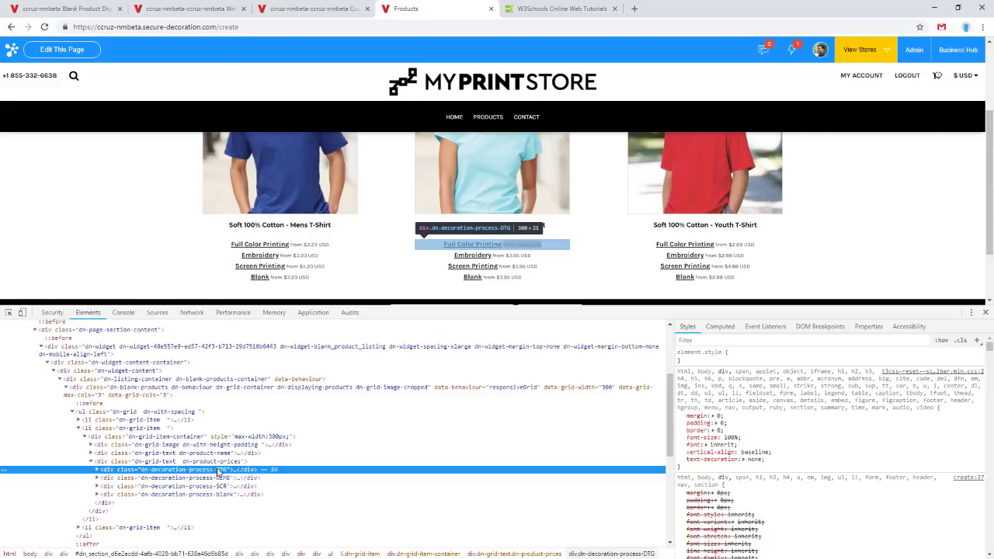
pyautogui.scroll(-1, 101, 423)
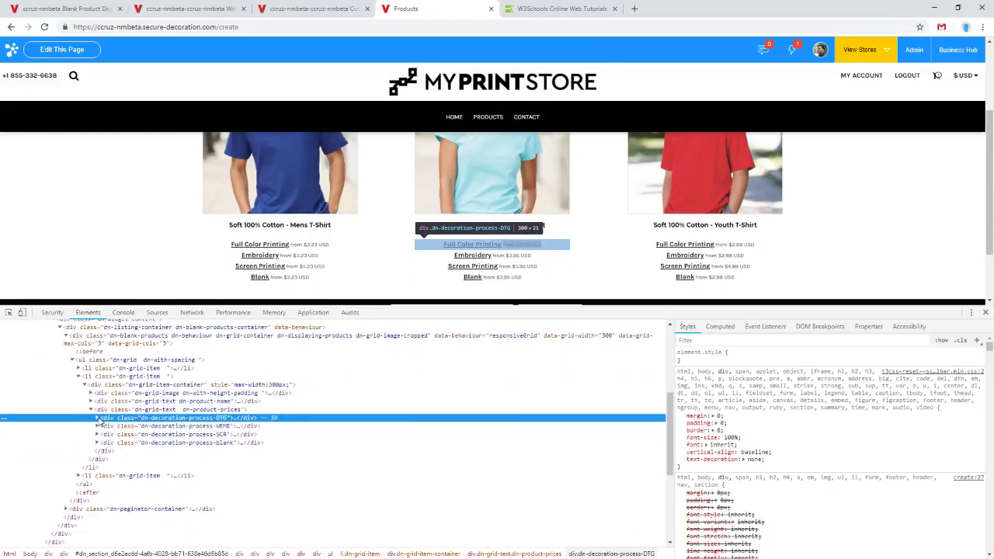
# Examine the link and the "from" text inside the Ladies T-Shirt's dn-decoration-process-DTG element, then collapse the element
pyautogui.click(97, 418)
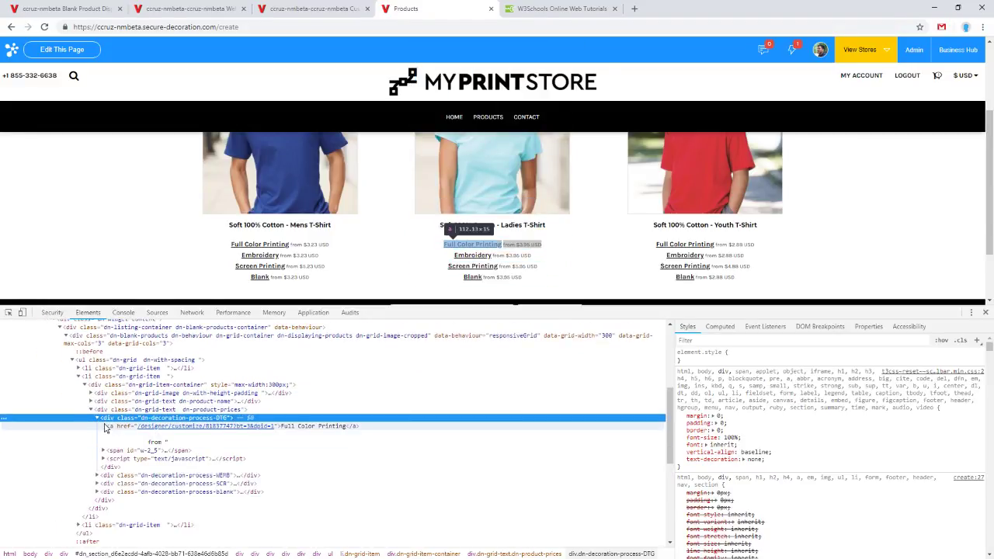
pyautogui.click(150, 442)
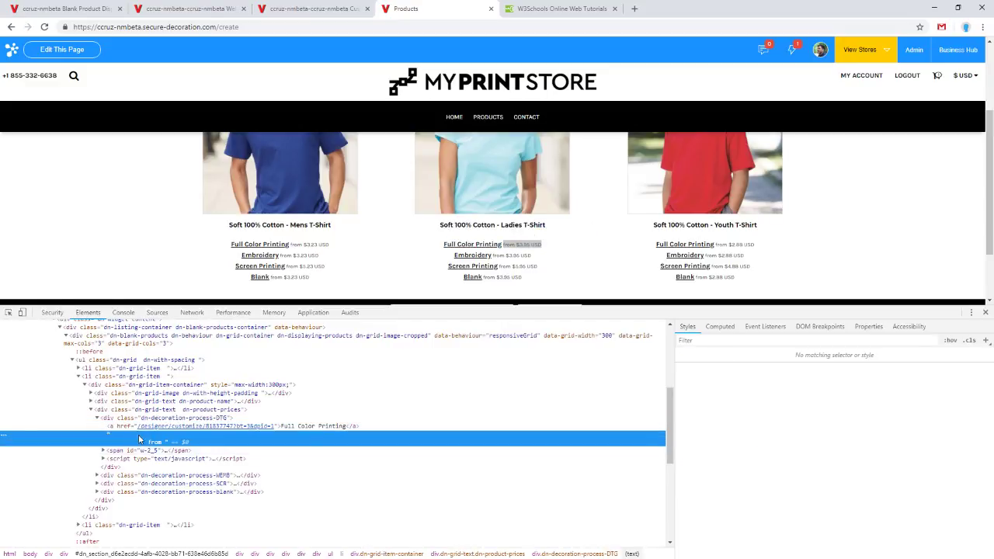
pyautogui.click(123, 427)
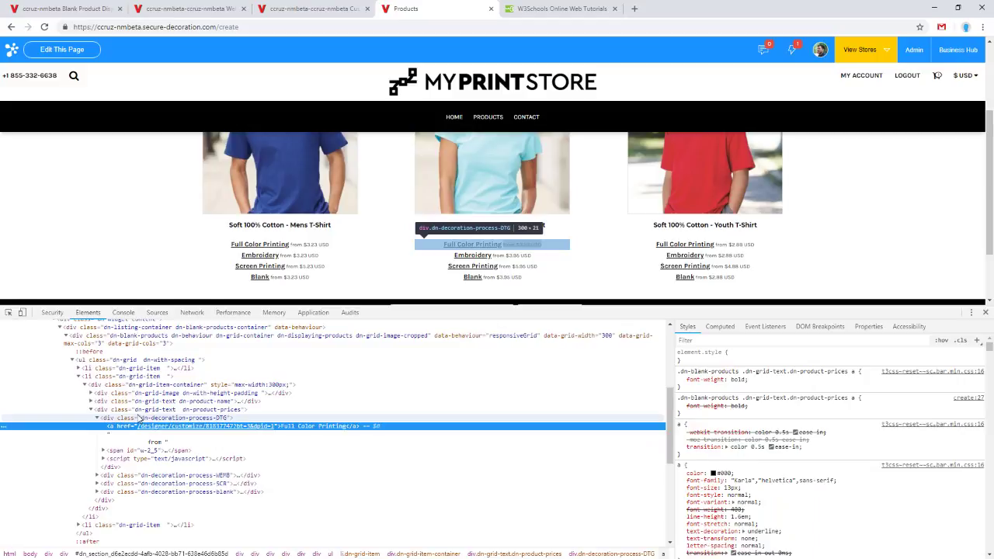
pyautogui.click(142, 419)
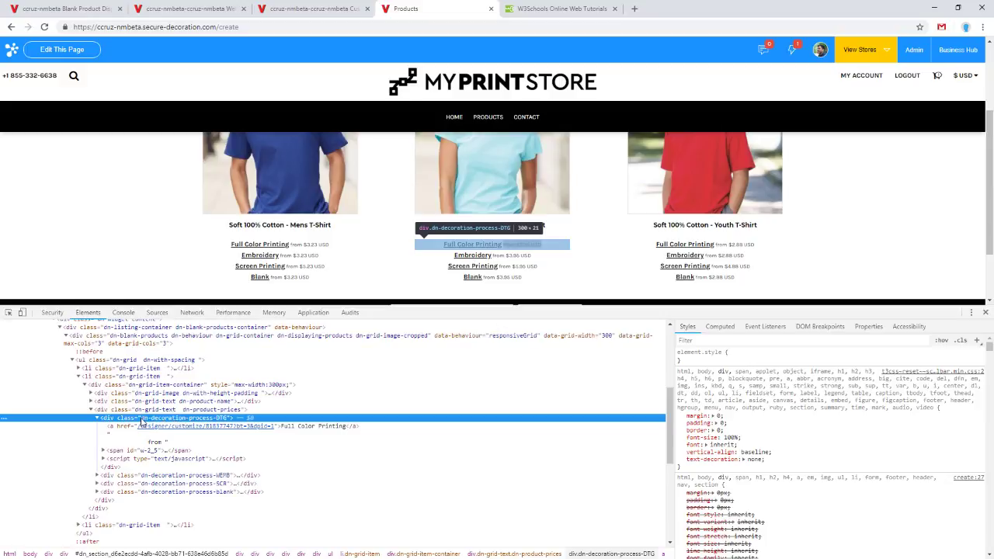
pyautogui.click(97, 418)
# Add a new style rule for the product prices container and shorten its selector to .dn-product-prices
pyautogui.click(197, 413)
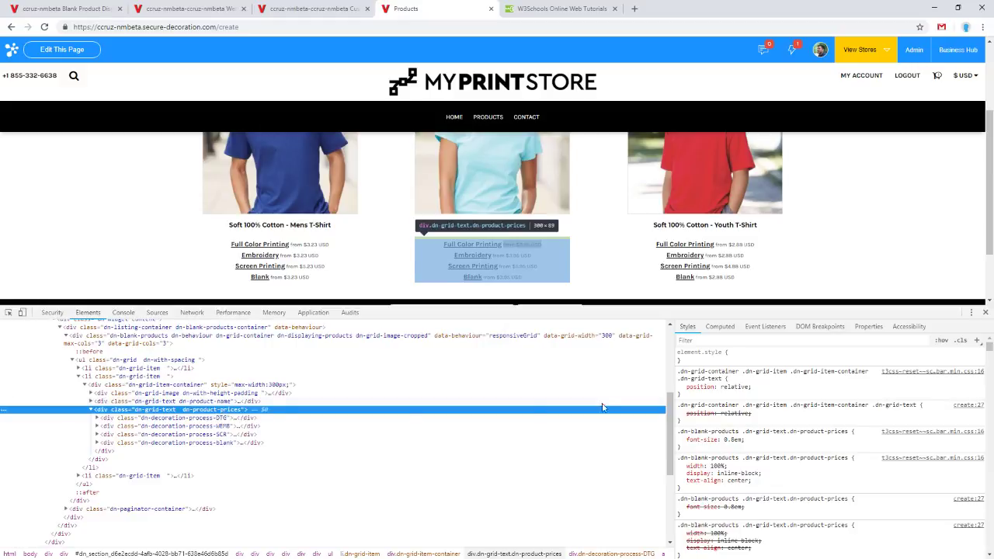
pyautogui.click(976, 343)
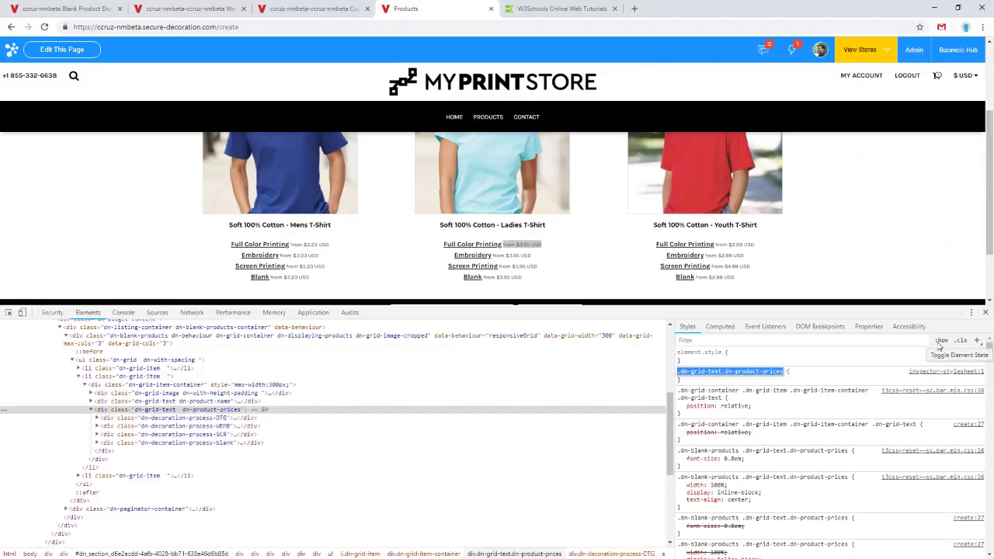
pyautogui.click(721, 371)
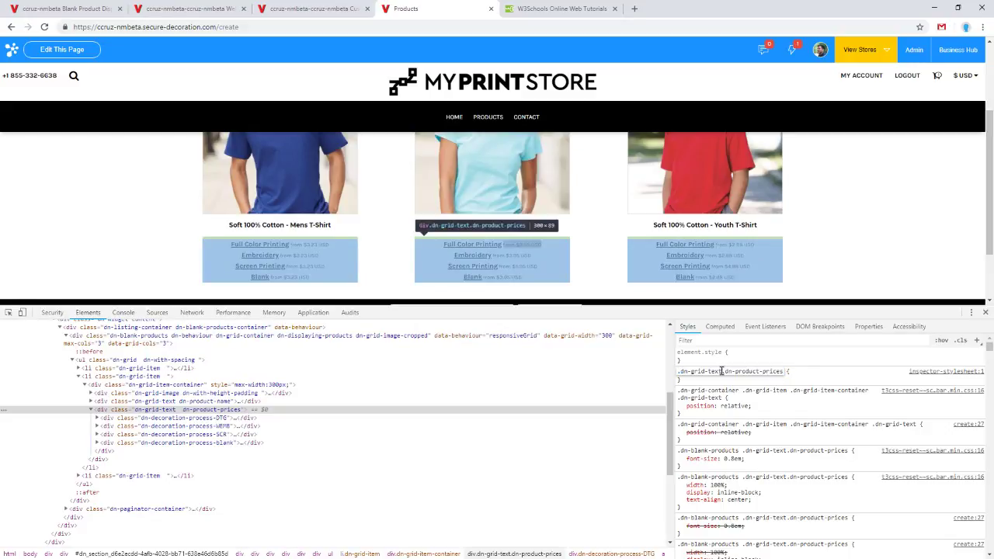
pyautogui.moveTo(721, 371); pyautogui.dragTo(676, 372)
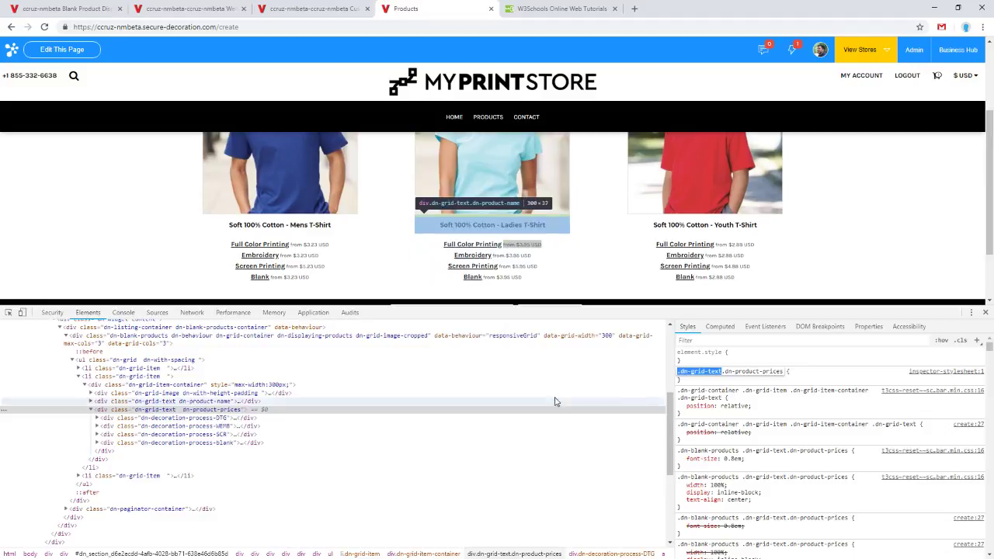
pyautogui.click(730, 372)
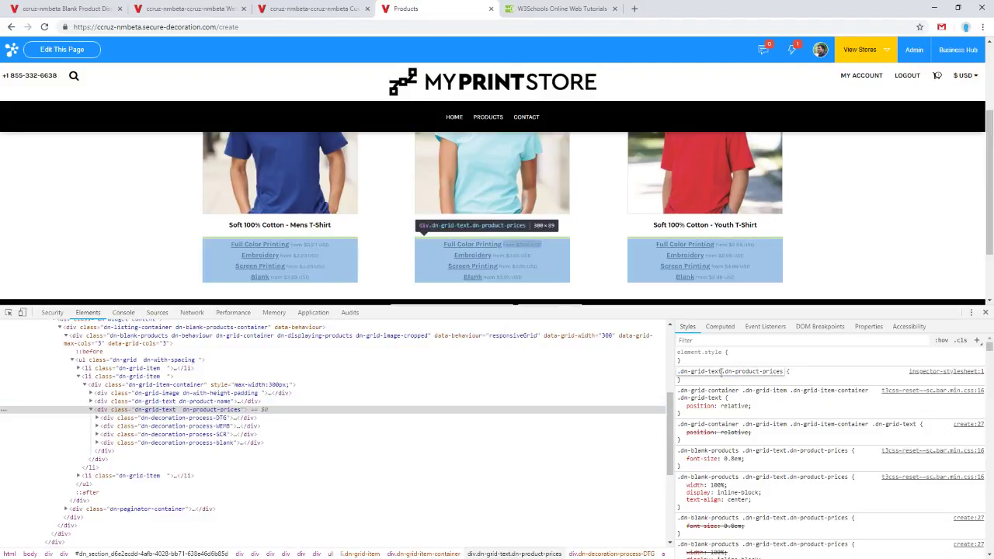
pyautogui.moveTo(722, 372); pyautogui.dragTo(668, 376)
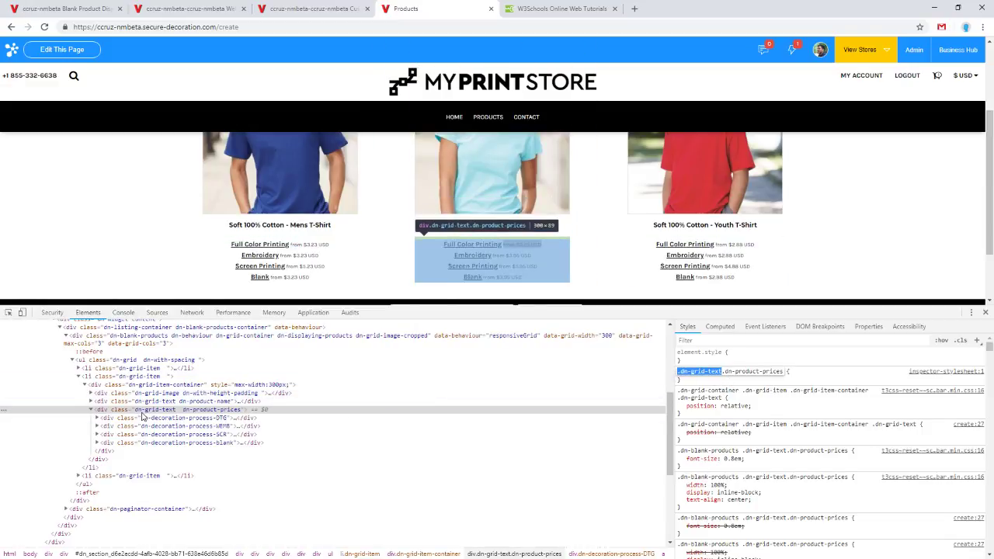
pyautogui.press('BackSpace')
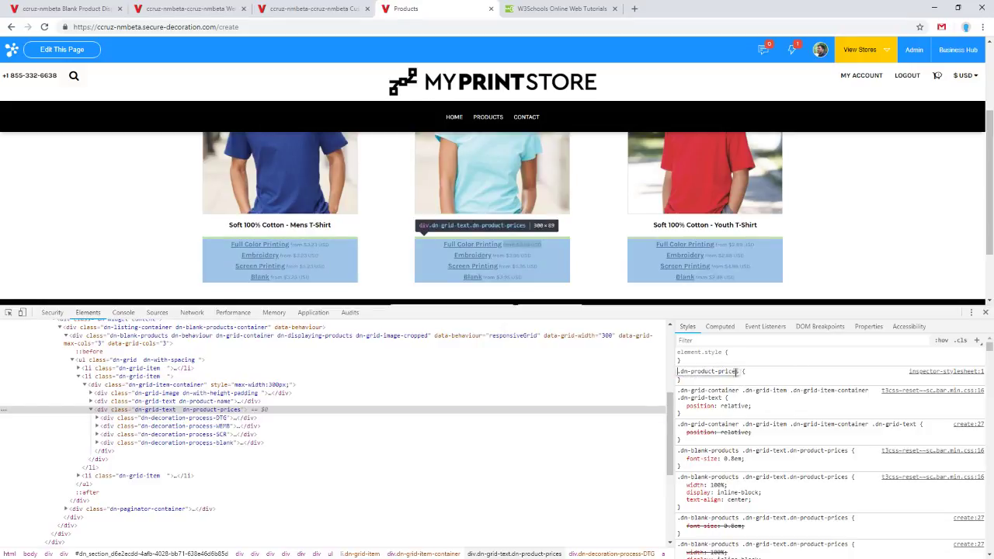
pyautogui.press('Return')
pyautogui.click(737, 372)
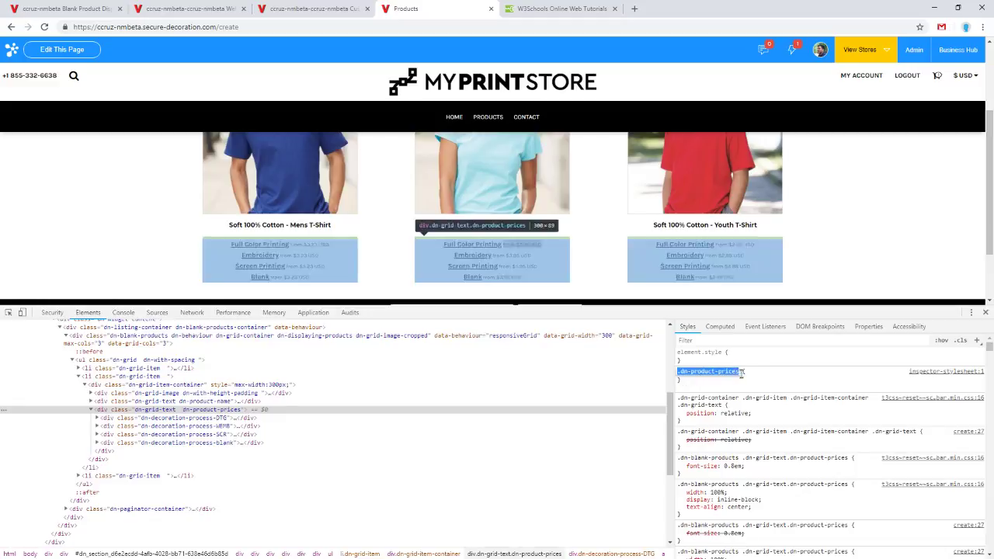
# Add a display: none declaration to the new .dn-product-prices rule
pyautogui.click(759, 373)
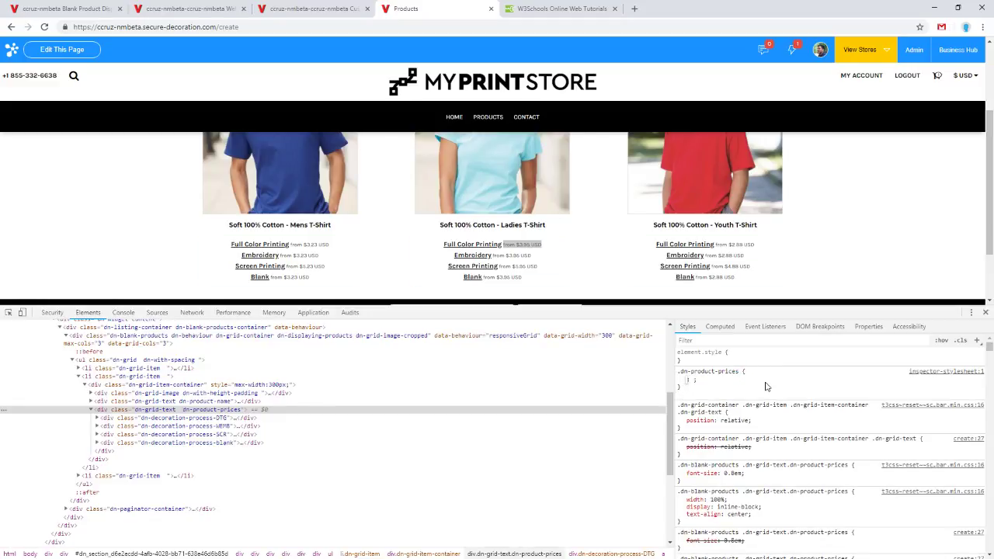
pyautogui.write('display: ')
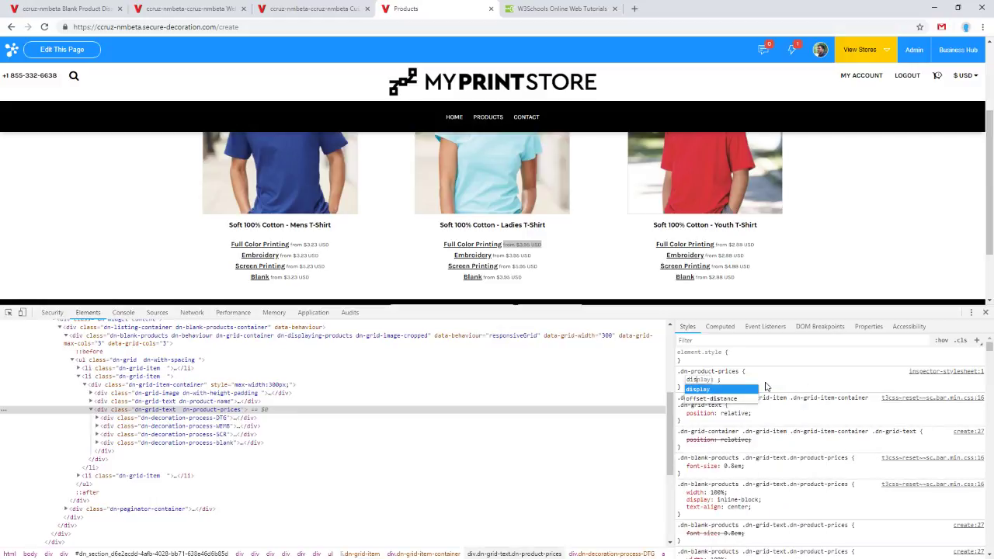
pyautogui.write('none')
pyautogui.press('Return')
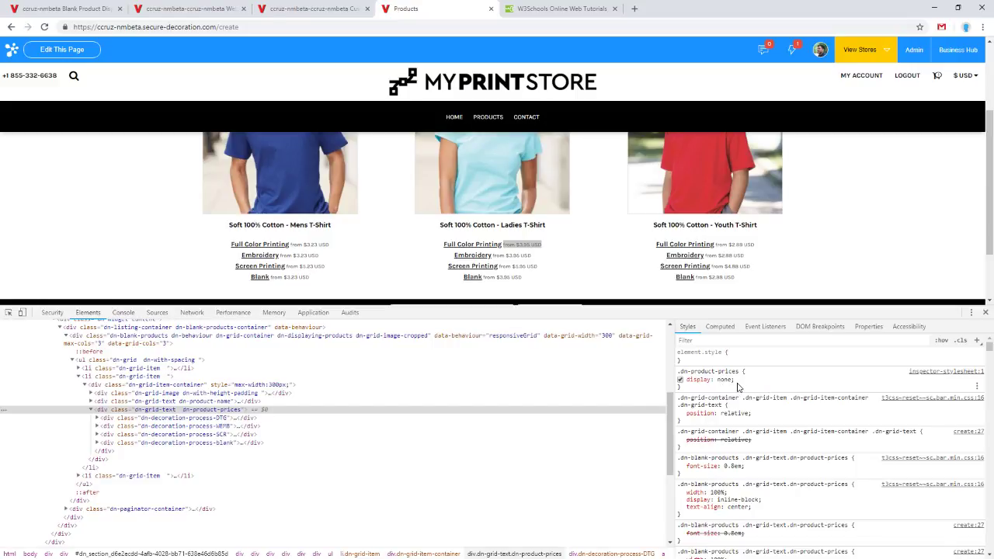
# Clear the display value, open the rule in the inspector stylesheet source and set it to none !important
pyautogui.click(728, 379)
pyautogui.click(754, 385)
pyautogui.click(946, 371)
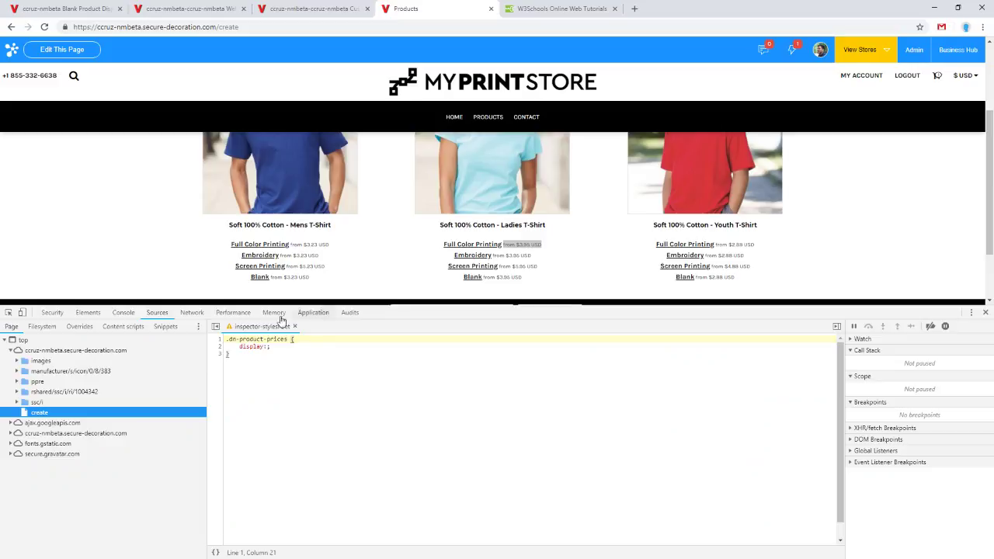
pyautogui.click(267, 346)
pyautogui.write('none;')
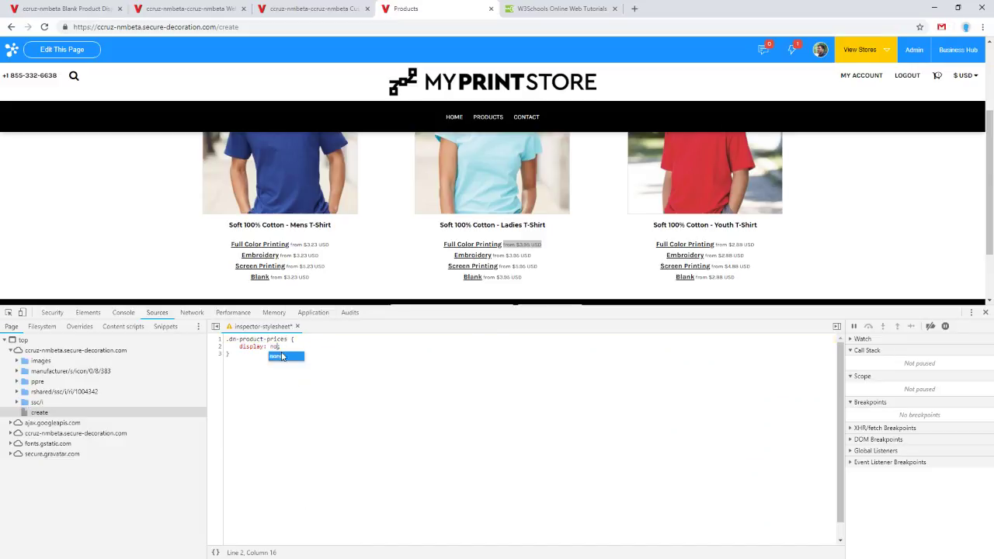
pyautogui.write(' !important;')
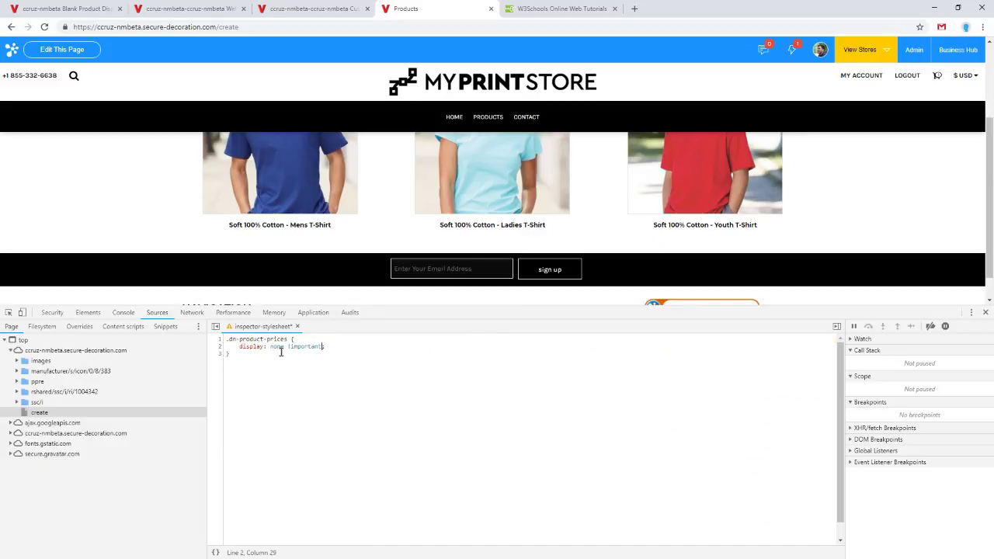
# Return to the page markup and review the style rules applied to the dn-product-prices container
pyautogui.click(84, 313)
pyautogui.click(227, 441)
pyautogui.click(243, 432)
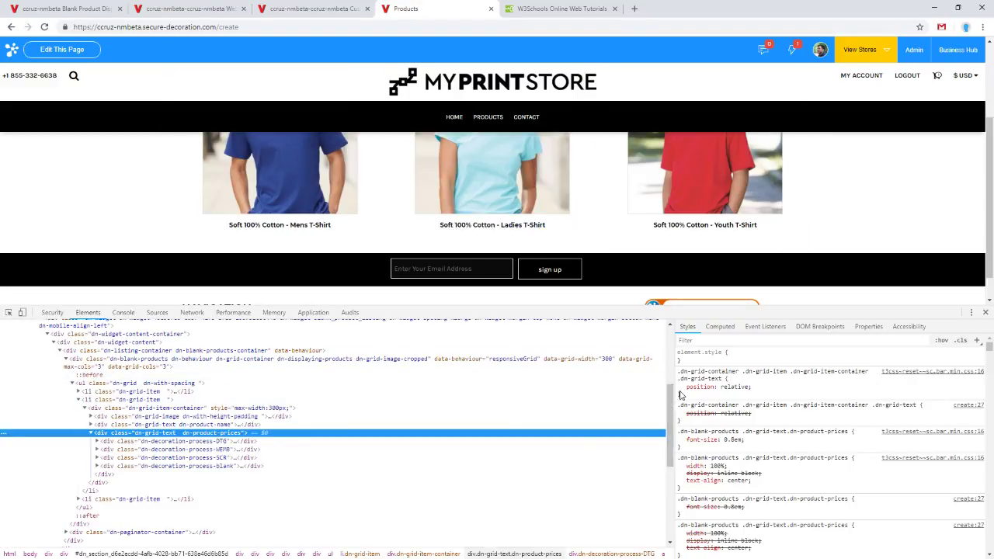
pyautogui.scroll(-1, 729, 211)
pyautogui.scroll(-2, 784, 397)
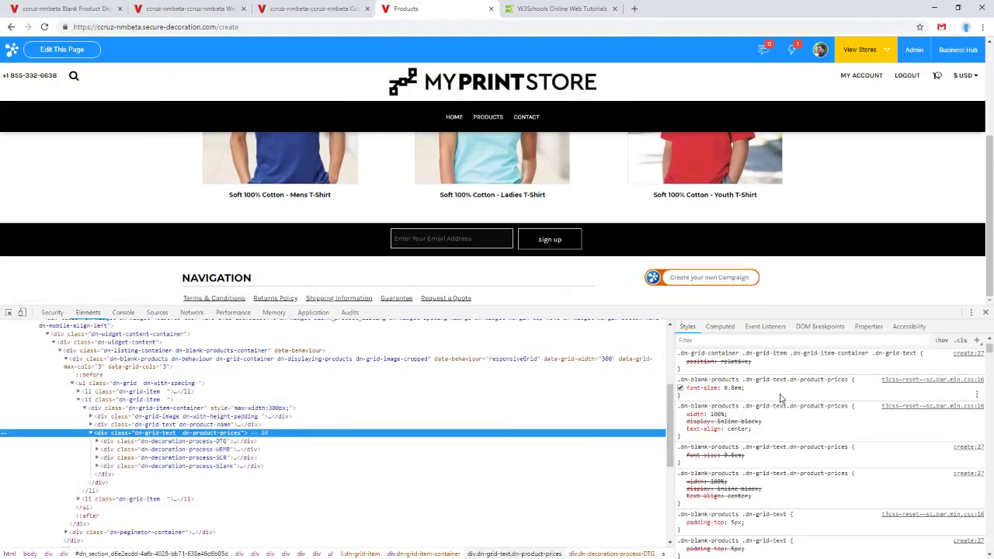
pyautogui.scroll(1, 784, 398)
pyautogui.scroll(-1, 784, 397)
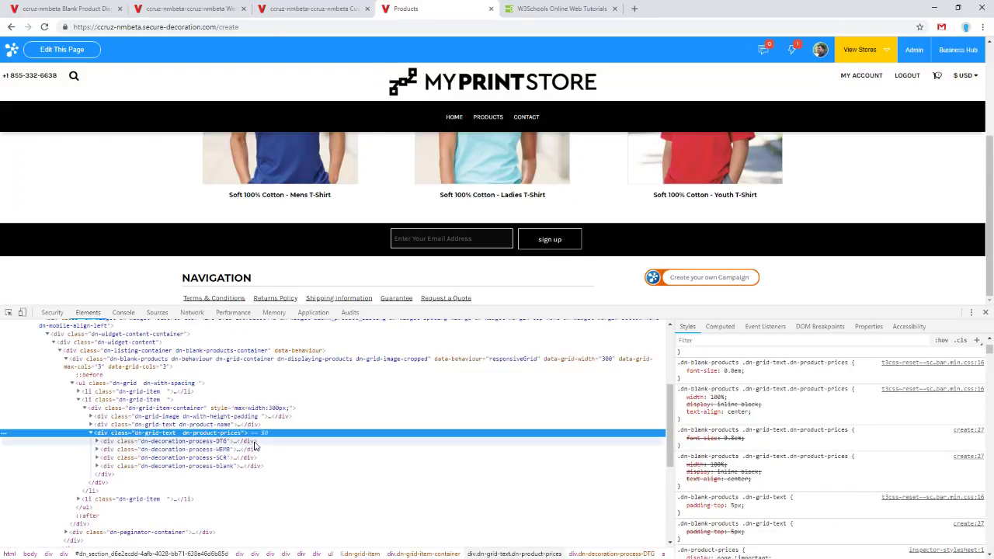
pyautogui.scroll(-1, 746, 511)
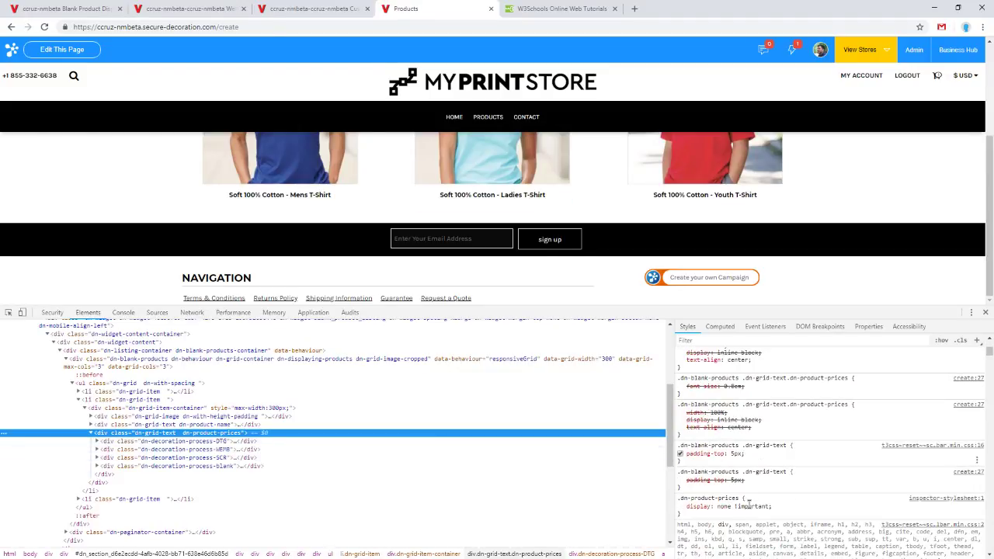
# Disable the display: none !important declaration in the .dn-product-prices rule
pyautogui.click(734, 499)
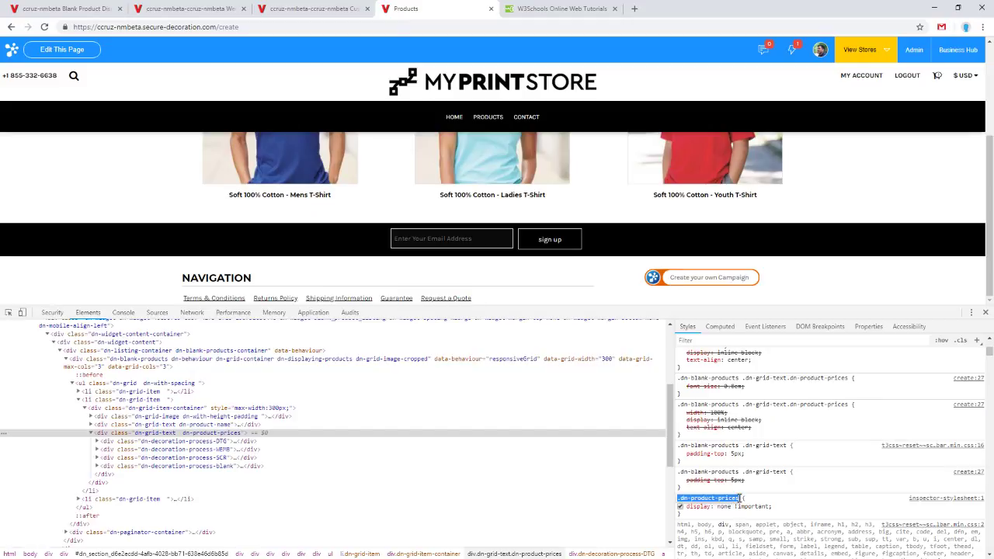
pyautogui.click(721, 498)
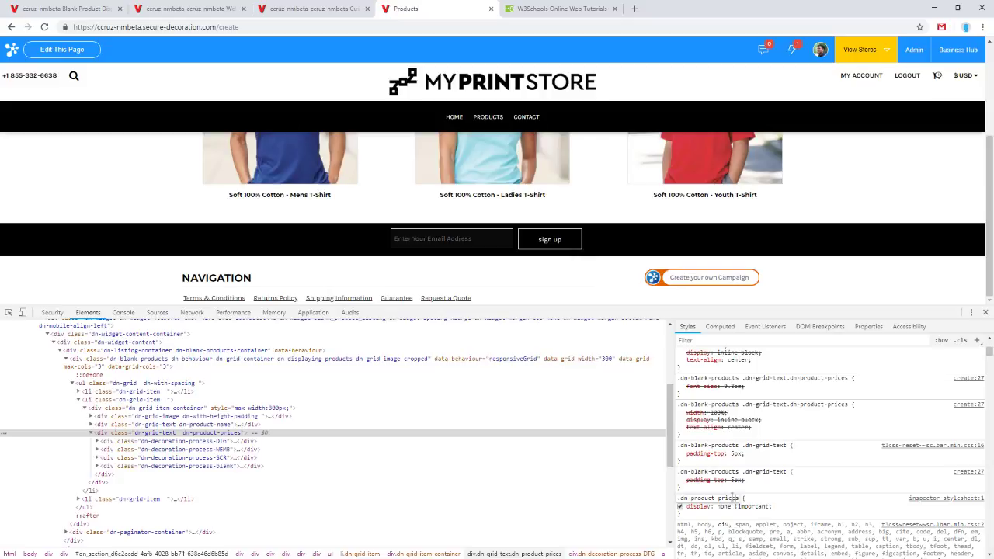
pyautogui.click(784, 511)
pyautogui.click(681, 507)
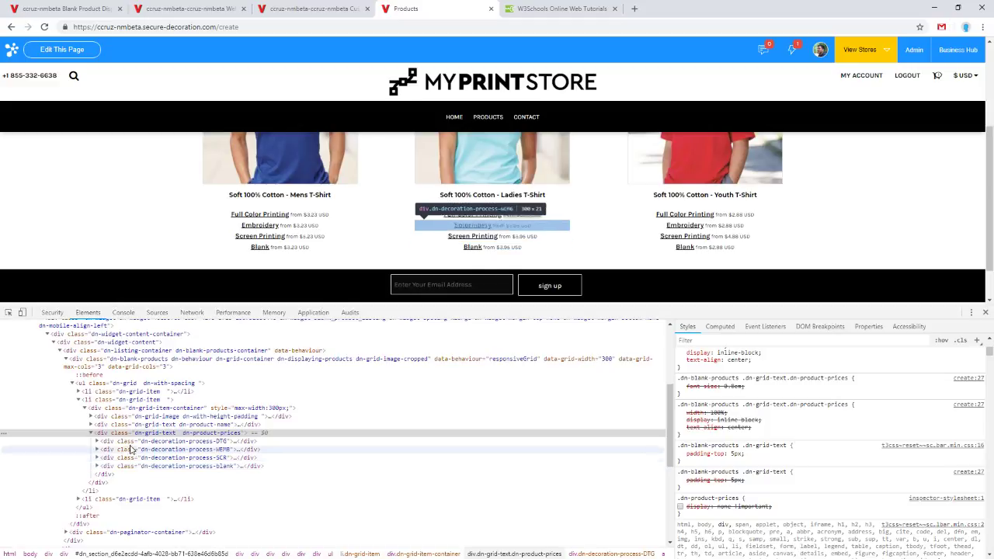
# Expand the dn-decoration-process-DTG element and look through its contents and applied styles
pyautogui.click(101, 442)
pyautogui.click(98, 441)
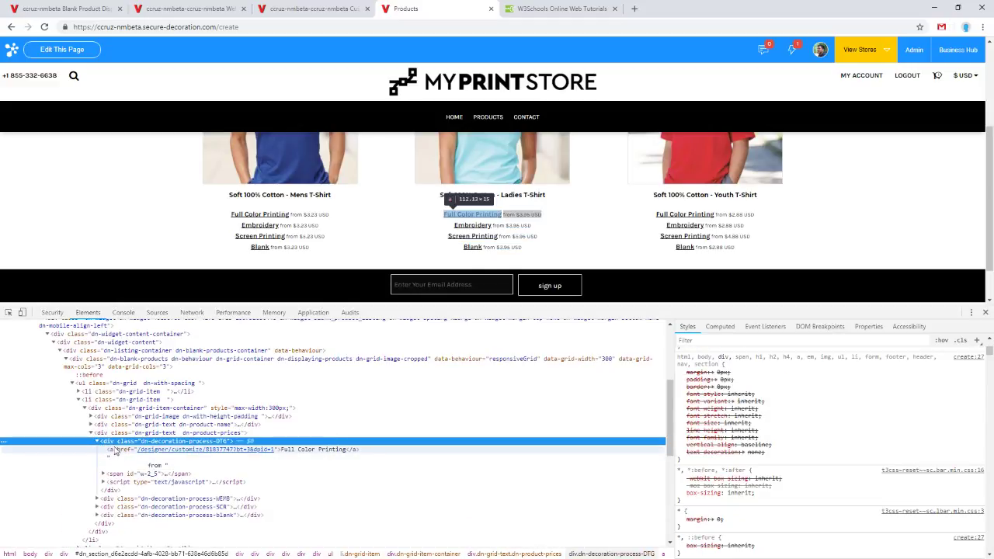
pyautogui.scroll(-3, 761, 449)
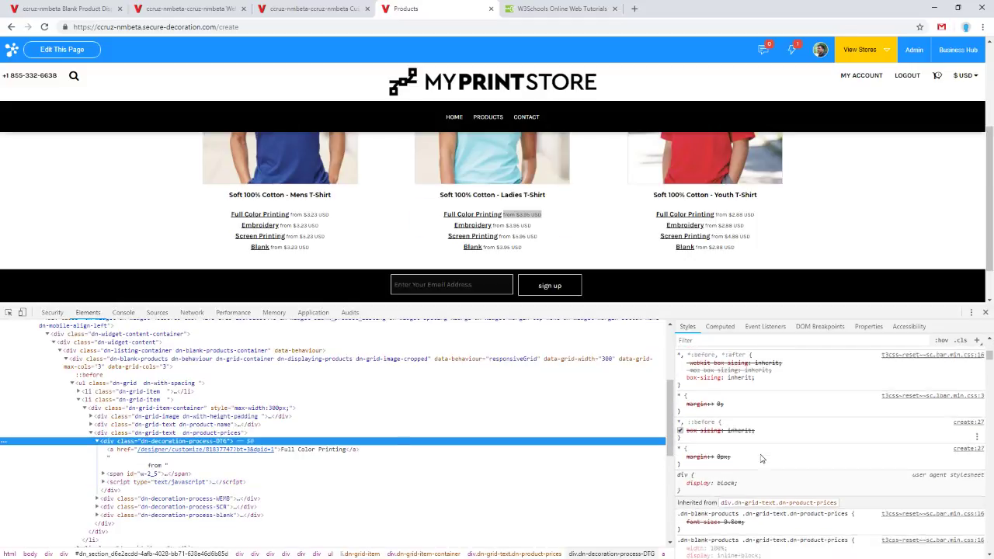
# Reselect the dn-product-prices container and extend its custom rule's selector to .dn-product-prices div
pyautogui.click(271, 433)
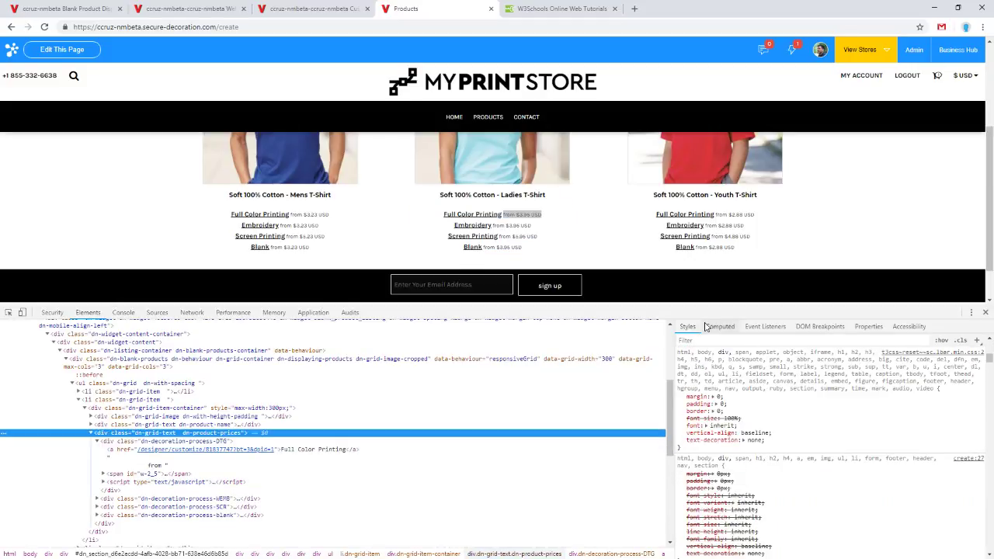
pyautogui.scroll(4, 754, 435)
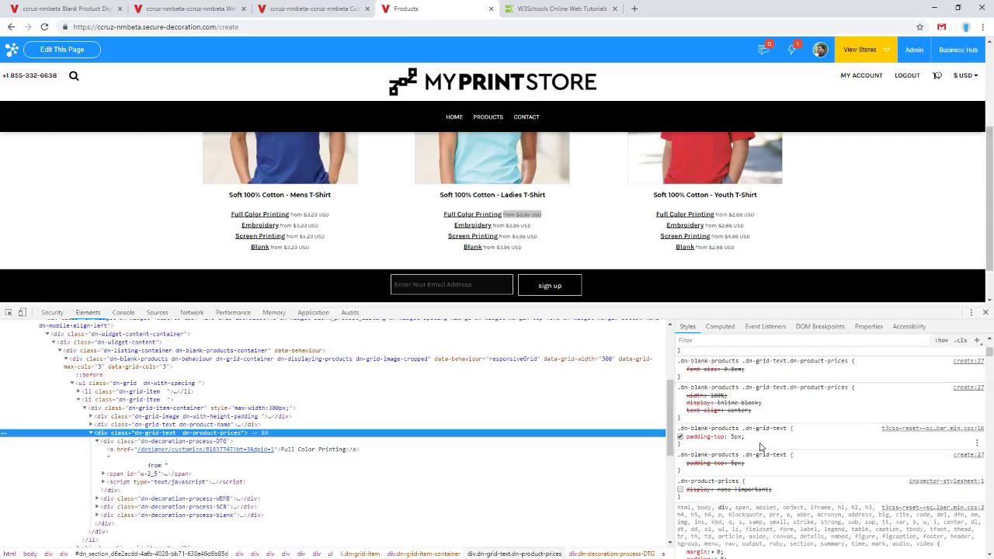
pyautogui.click(730, 480)
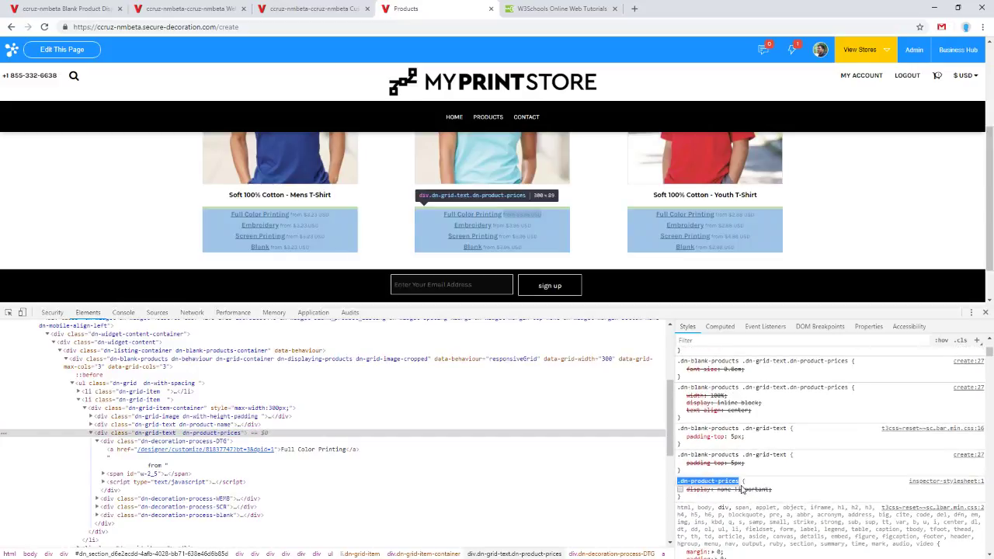
pyautogui.press('Right')
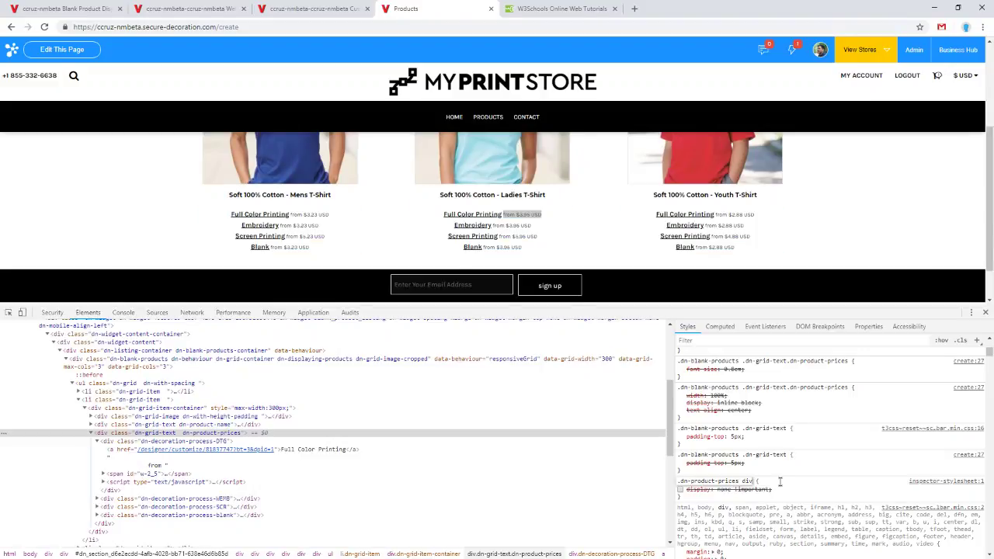
pyautogui.click(739, 482)
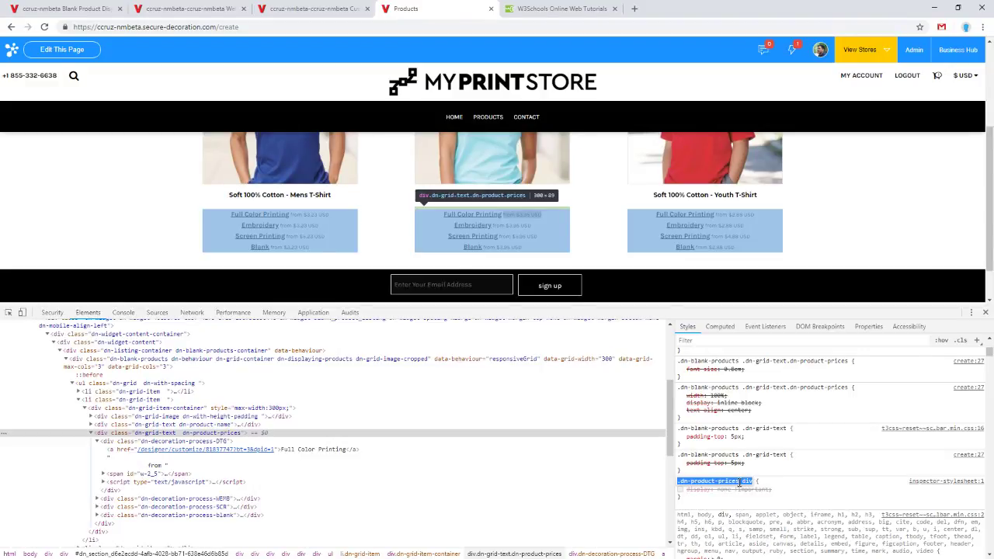
pyautogui.click(740, 481)
pyautogui.moveTo(740, 482); pyautogui.dragTo(673, 482)
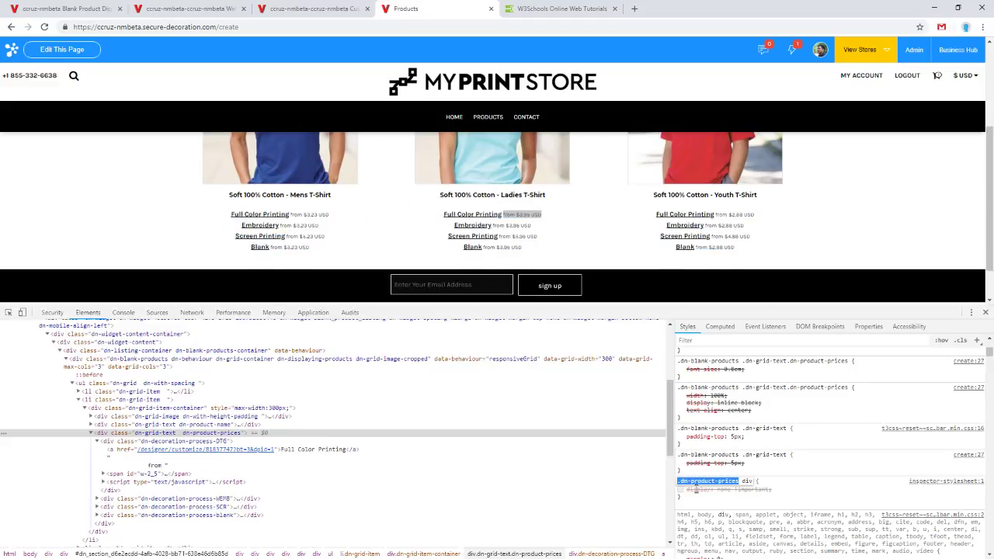
pyautogui.click(739, 481)
pyautogui.moveTo(739, 482); pyautogui.dragTo(681, 482)
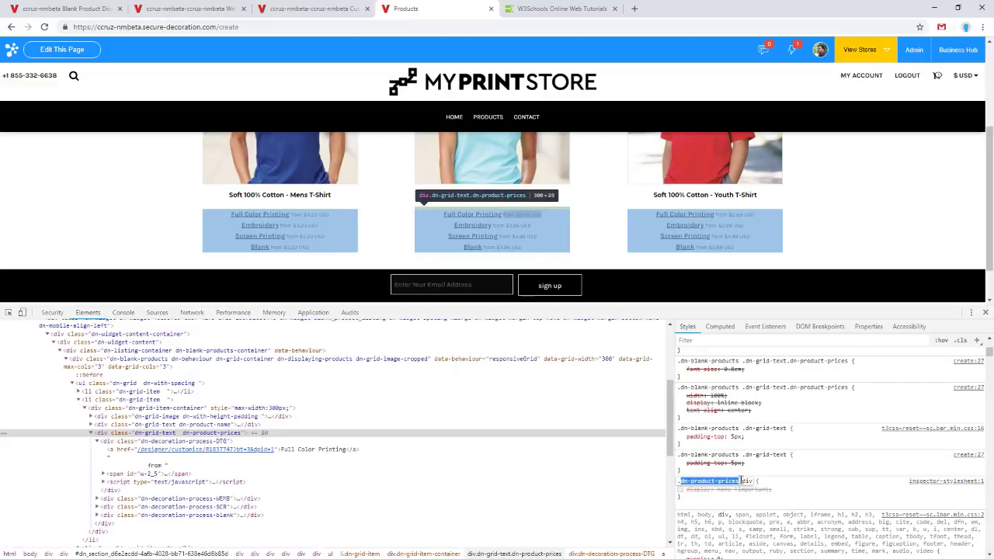
pyautogui.click(742, 481)
pyautogui.write('div')
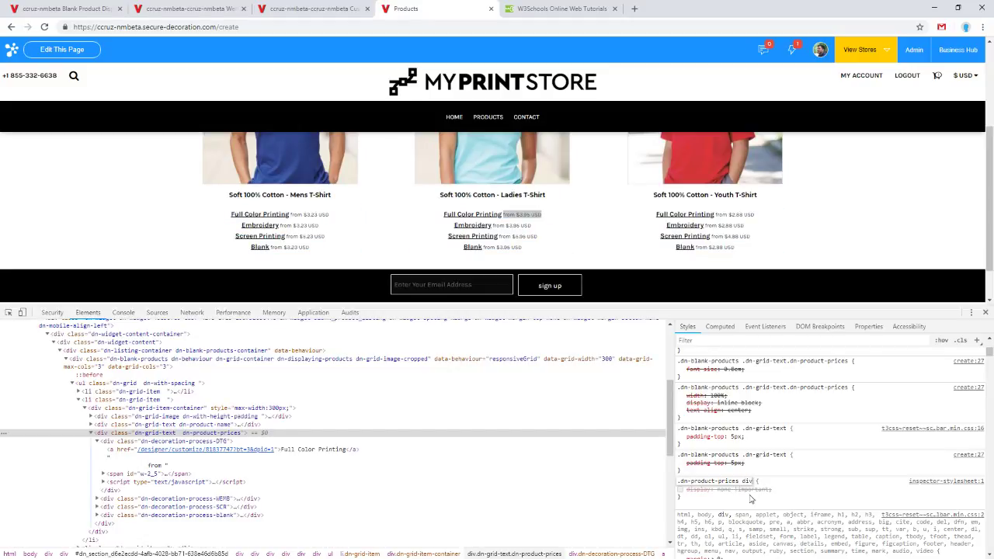
# Confirm the .dn-product-prices div selector and re-enable the rule's display: none !important declaration
pyautogui.doubleClick(747, 480)
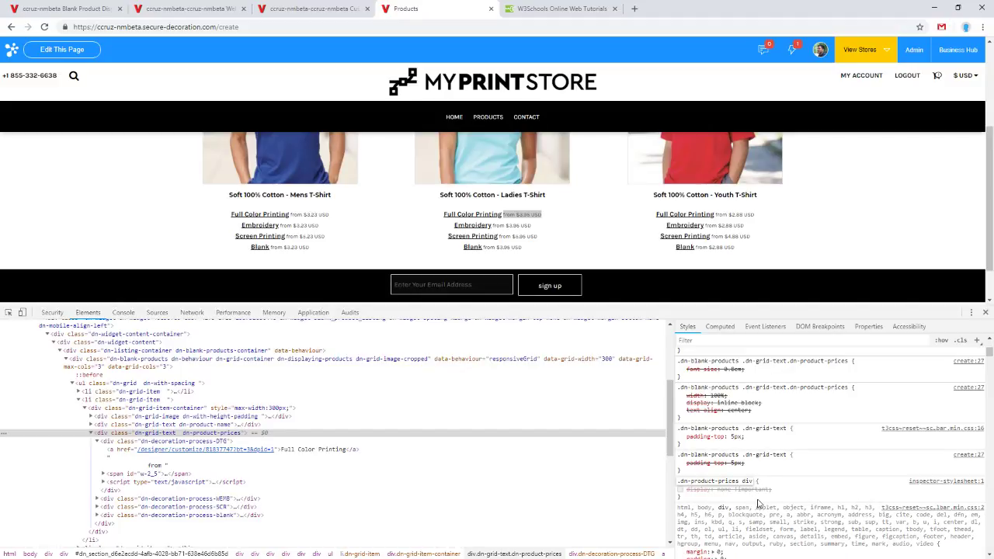
pyautogui.press('Return')
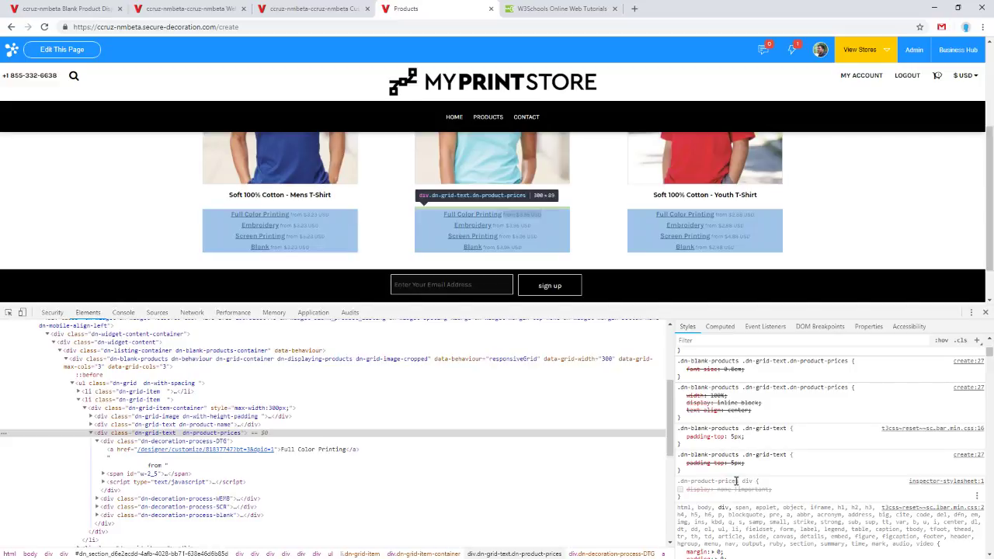
pyautogui.click(681, 491)
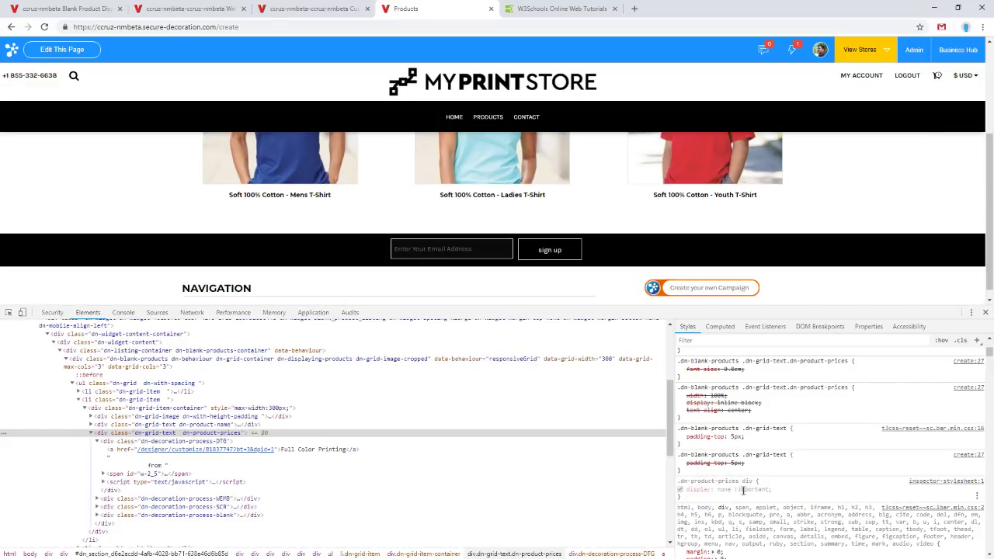
# Add a font-size: 0 declaration to the .dn-product-prices div rule and disable its display: none !important declaration
pyautogui.click(784, 491)
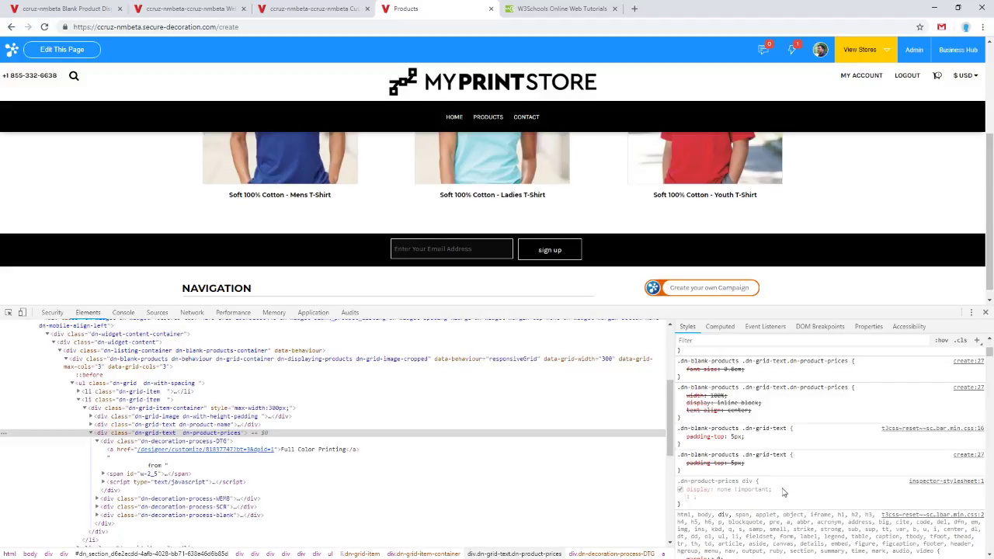
pyautogui.write('font-size')
pyautogui.press('Tab')
pyautogui.write('0')
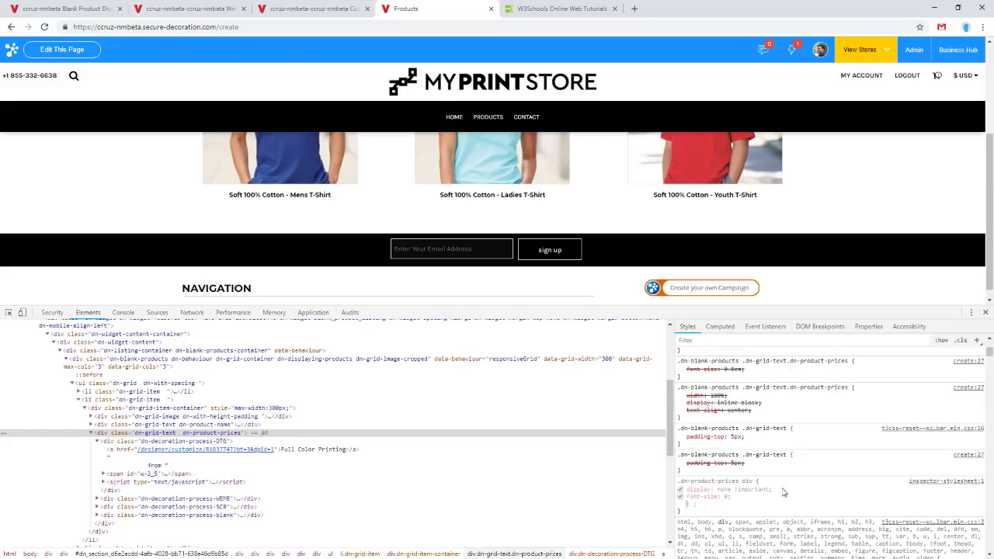
pyautogui.click(682, 491)
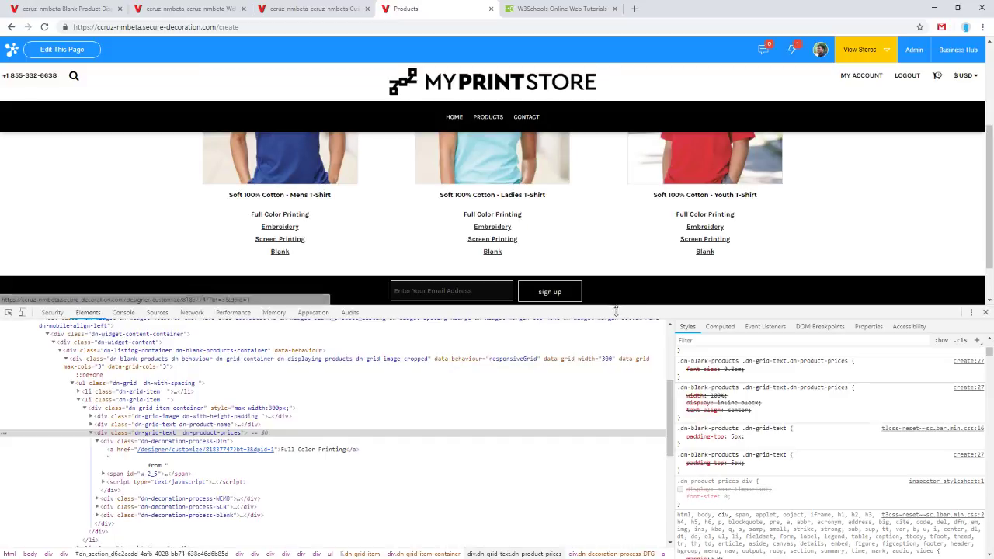
# Inspect the styles applied to the Full Color Printing link and to its parent dn-decoration-process-DTG element
pyautogui.click(307, 452)
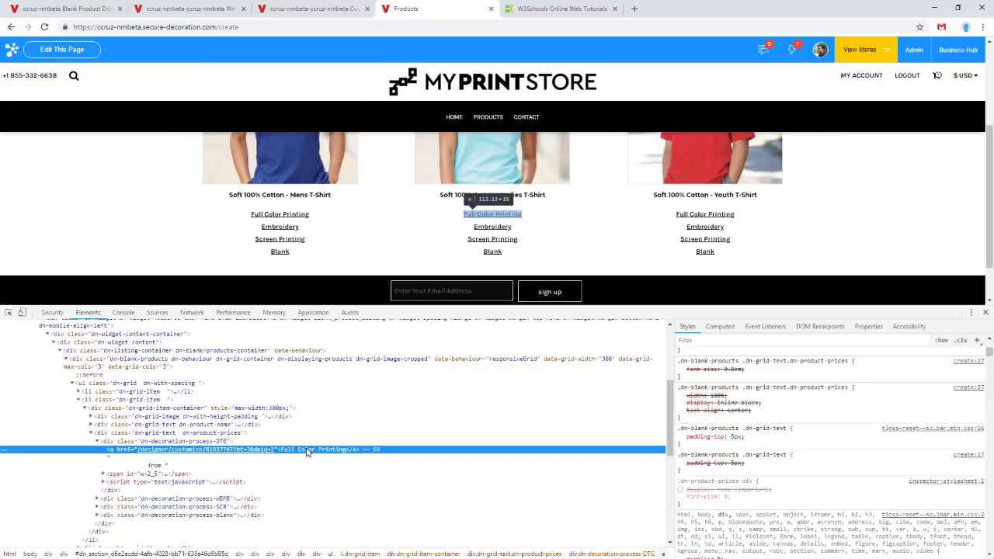
pyautogui.scroll(-5, 704, 447)
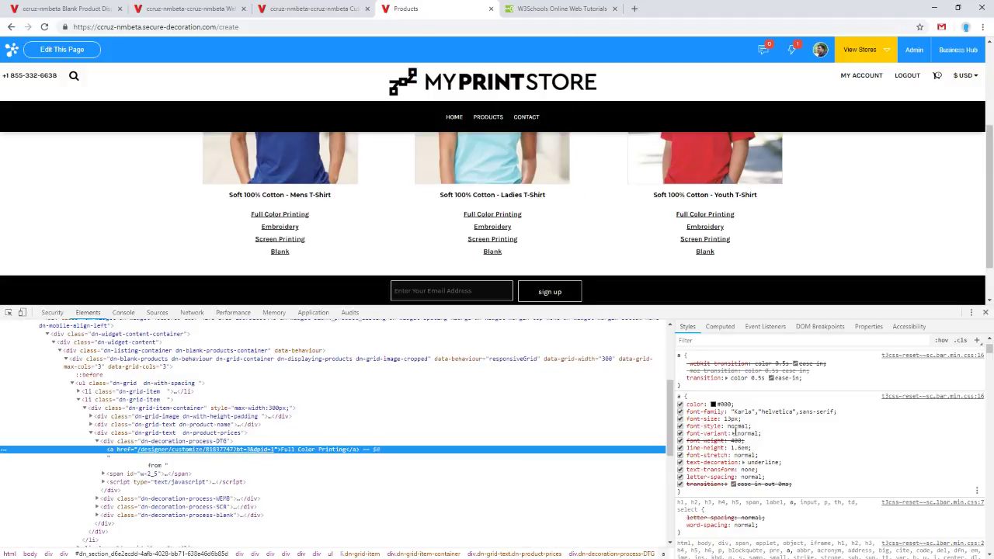
pyautogui.click(229, 442)
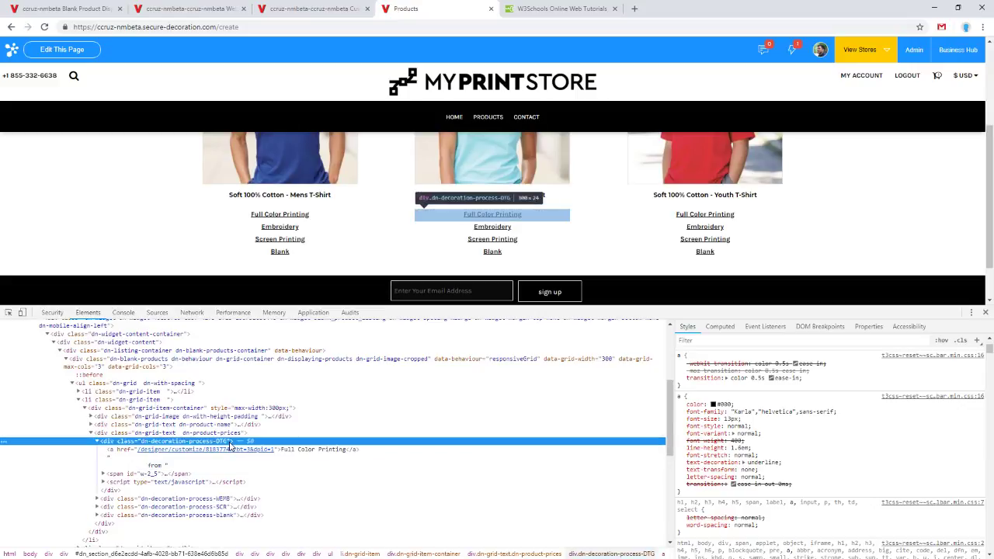
pyautogui.scroll(2, 805, 464)
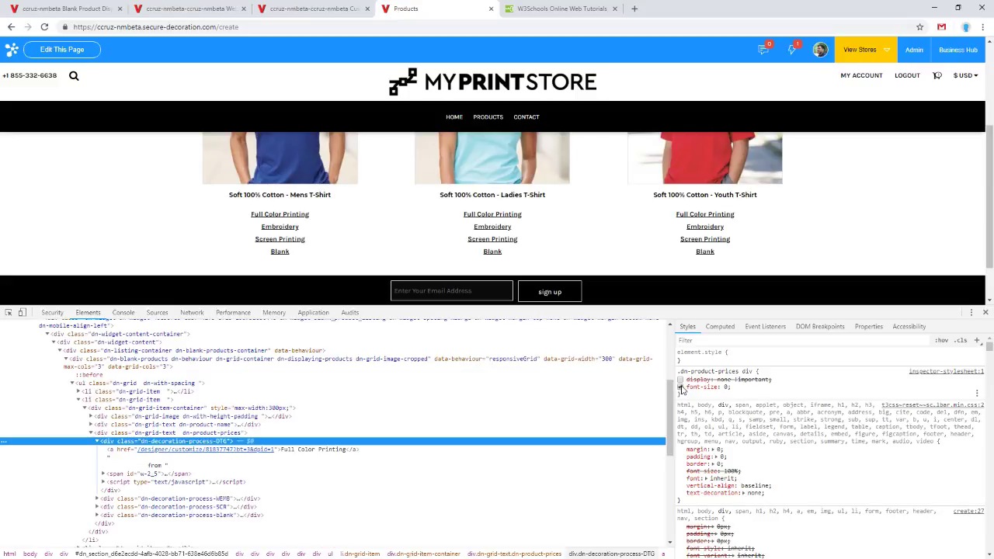
pyautogui.click(681, 390)
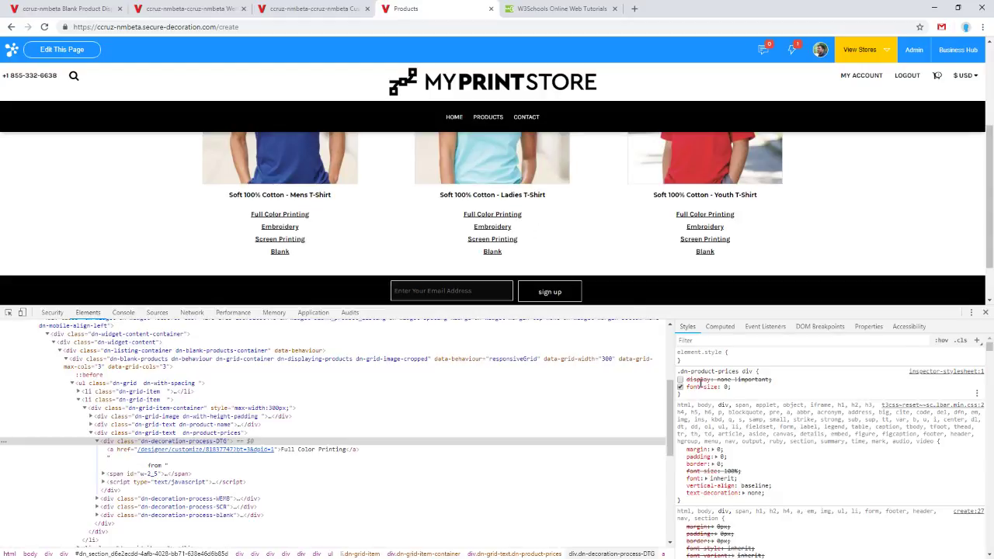
# Copy the .dn-product-prices div rule into the website's custom CSS, keeping only its font-size: 0 declaration
pyautogui.moveTo(685, 395); pyautogui.dragTo(679, 371)
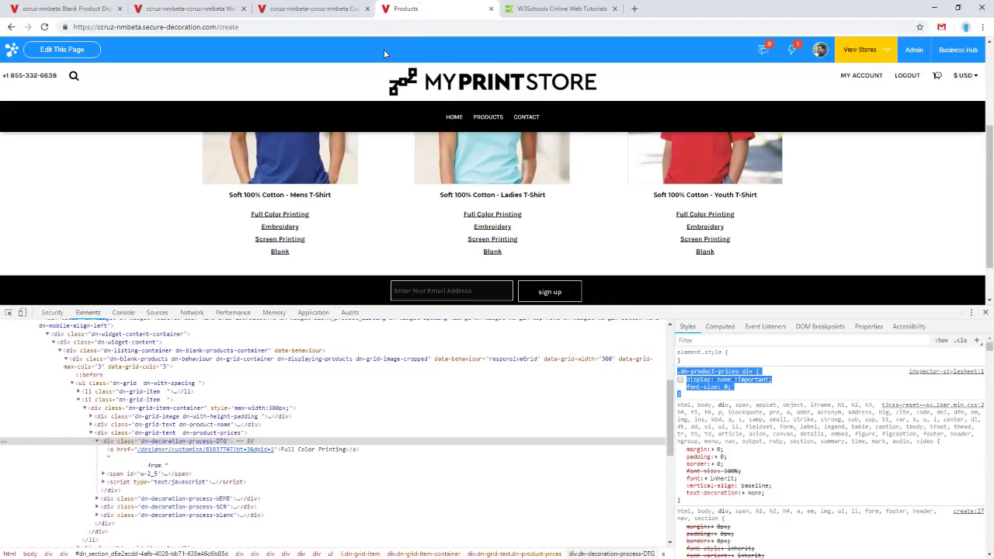
pyautogui.click(310, 9)
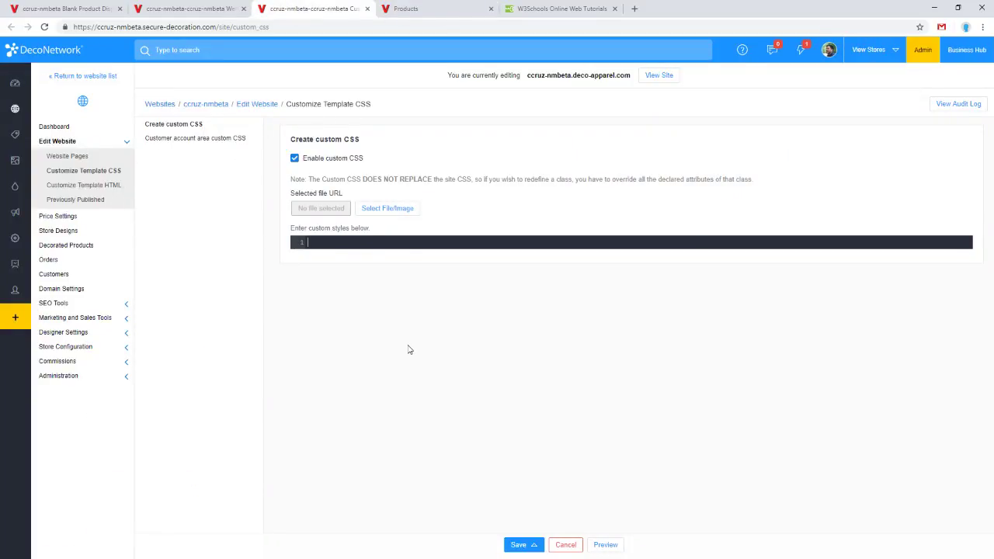
pyautogui.write('.dn-product-prices div {     /* display: none !important; */     font-size: 0; }')
pyautogui.moveTo(432, 250); pyautogui.dragTo(295, 257)
pyautogui.press('BackSpace')
pyautogui.press('BackSpace')
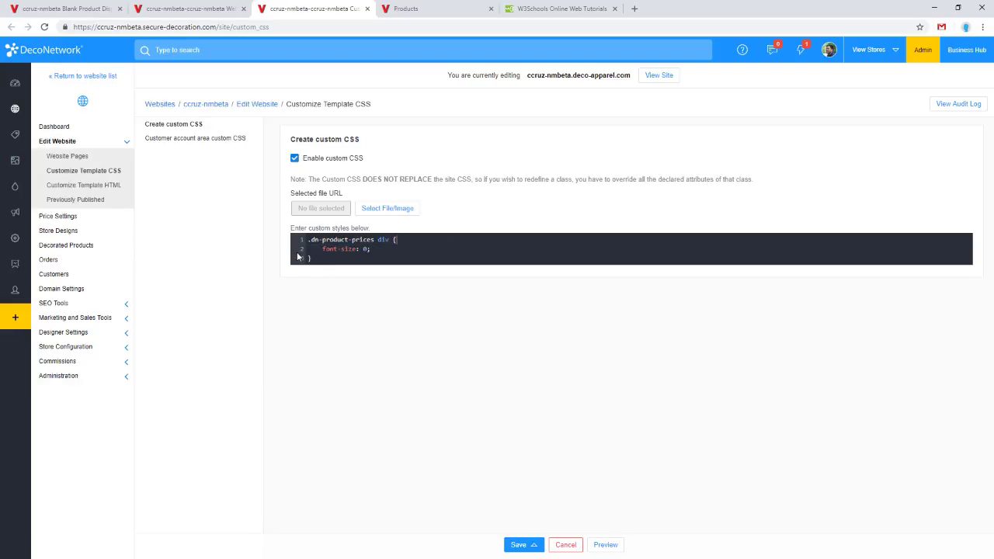
# Save the custom CSS and publish the website
pyautogui.click(519, 544)
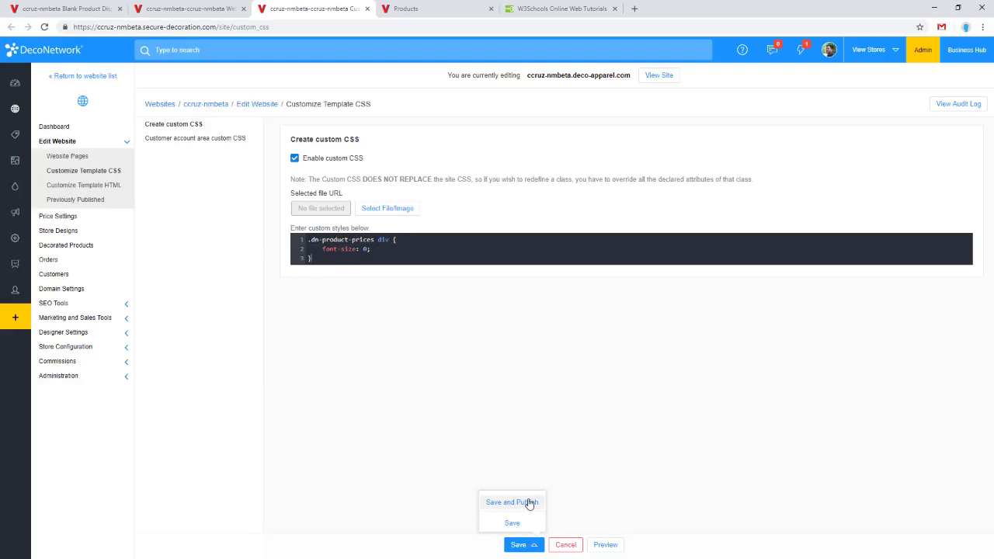
pyautogui.click(529, 503)
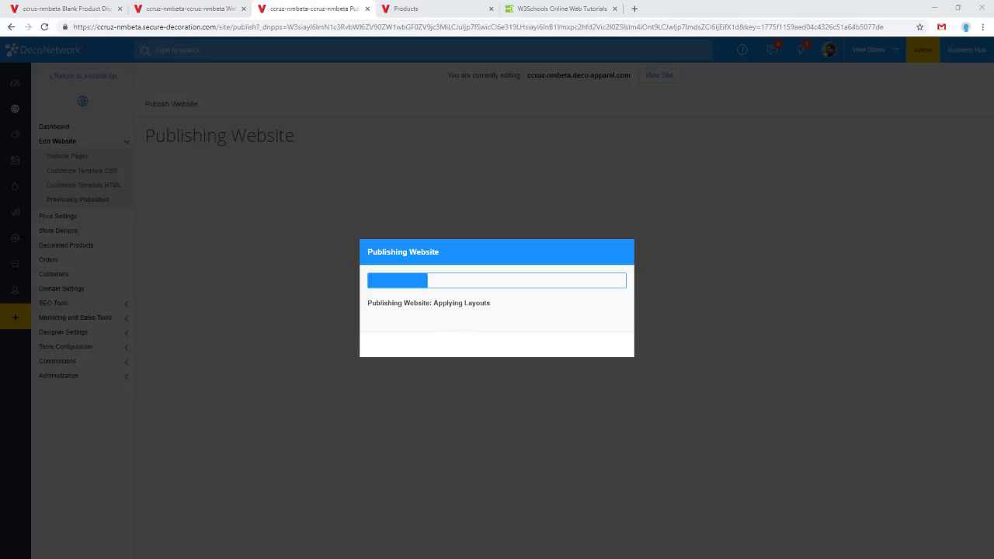
pyautogui.click(509, 351)
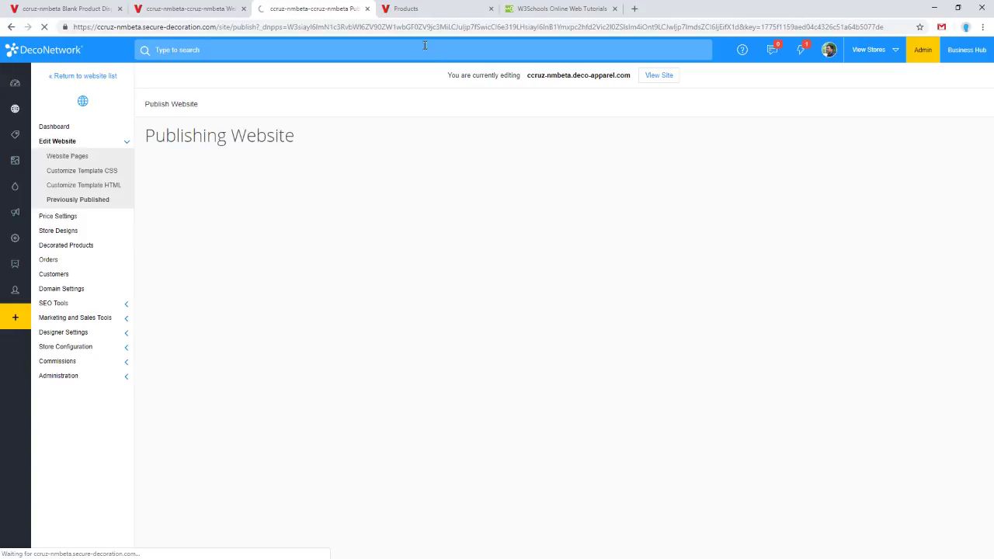
# Check the Products page, and review the published .dn-product-prices div rule in the custom CSS editor
pyautogui.click(416, 5)
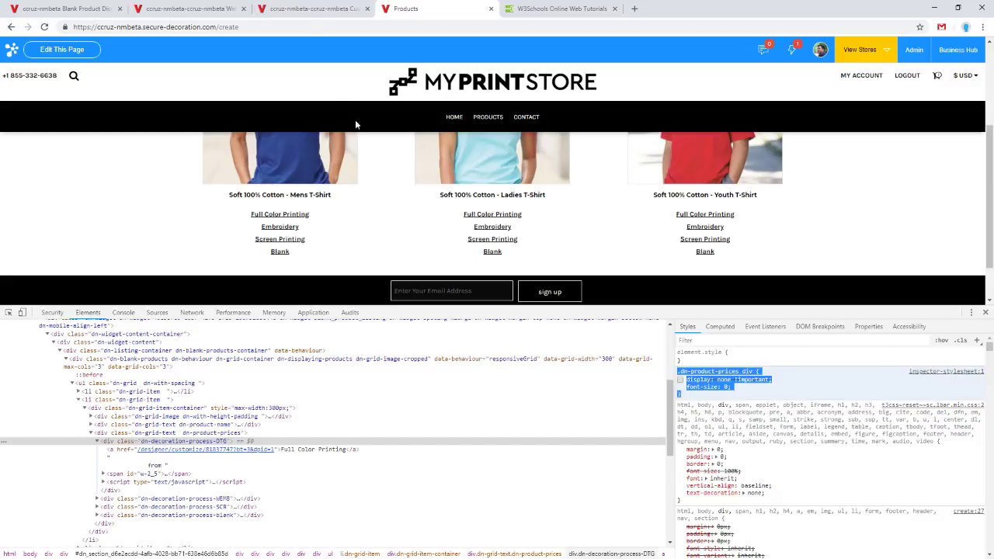
pyautogui.click(298, 6)
pyautogui.click(346, 258)
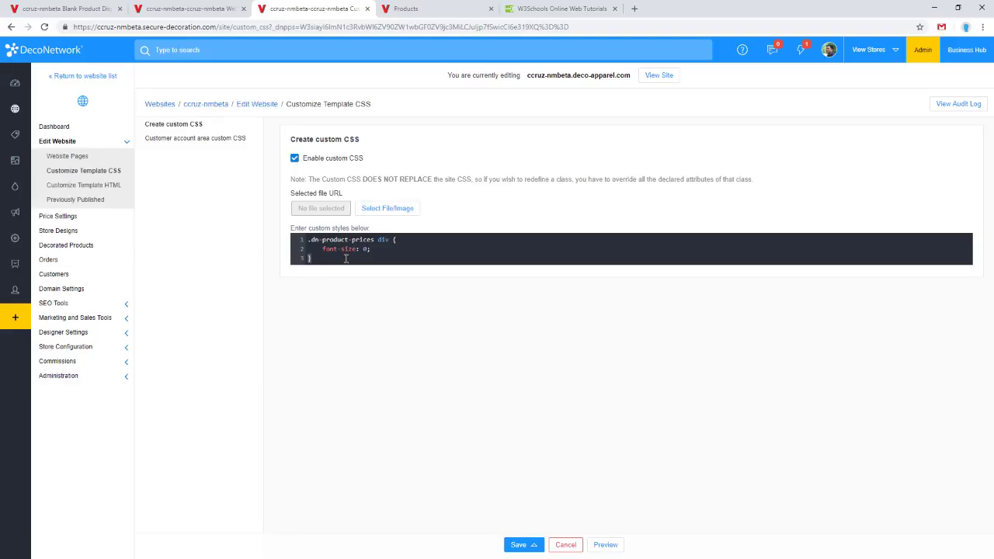
pyautogui.moveTo(347, 259); pyautogui.dragTo(304, 242)
# Reload the Products page without the developer tools and check the Soft 100% Cotton - Ladies T-Shirt product page
pyautogui.click(412, 9)
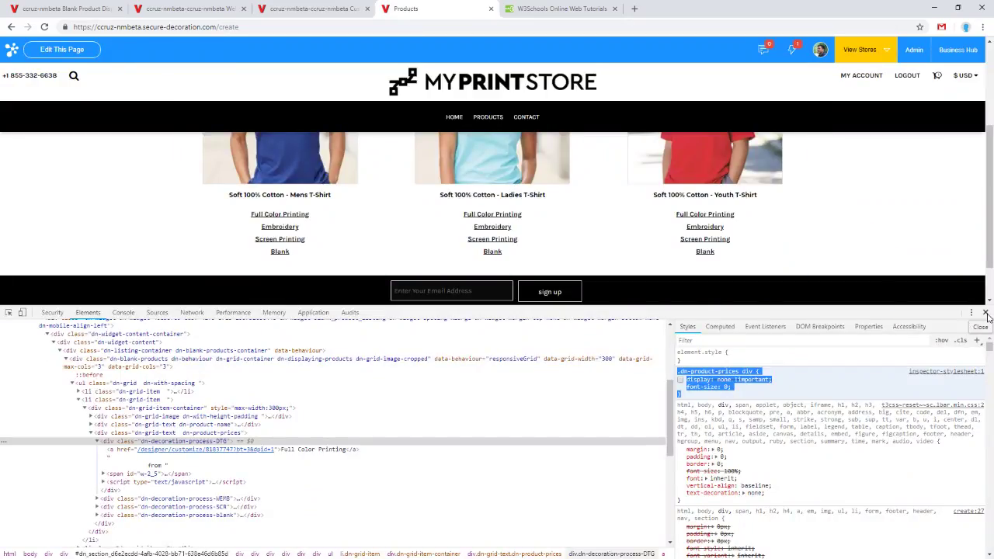
pyautogui.click(986, 314)
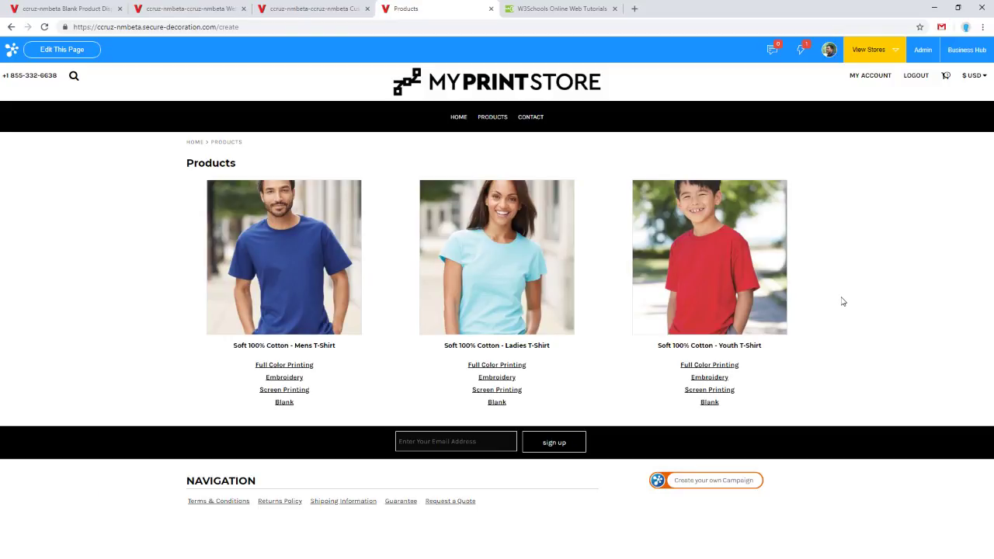
pyautogui.press('F5')
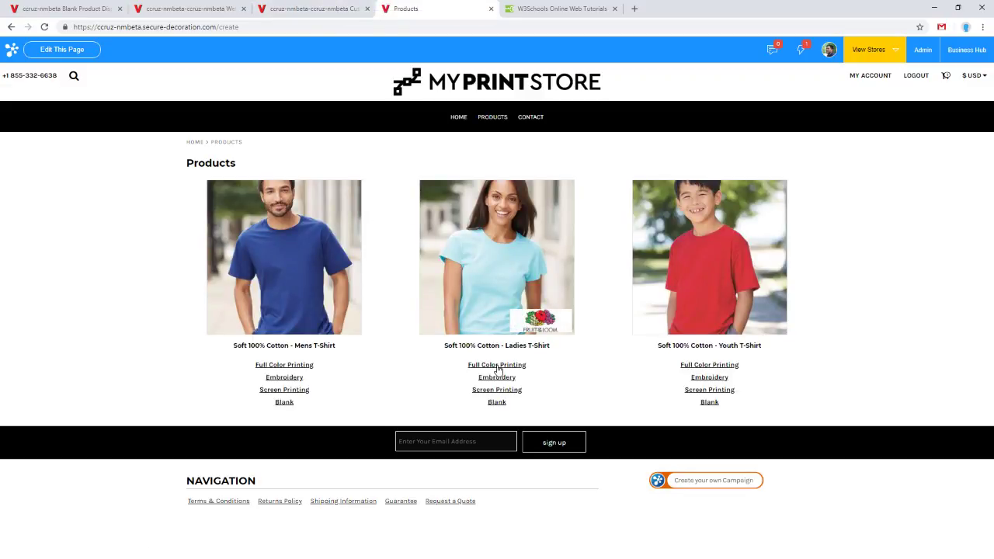
pyautogui.click(533, 351)
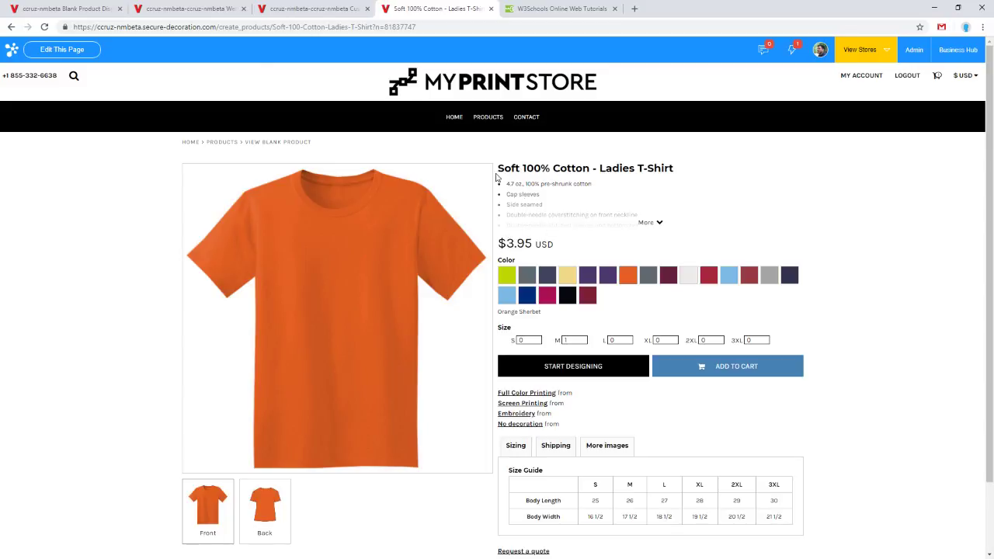
pyautogui.click(11, 26)
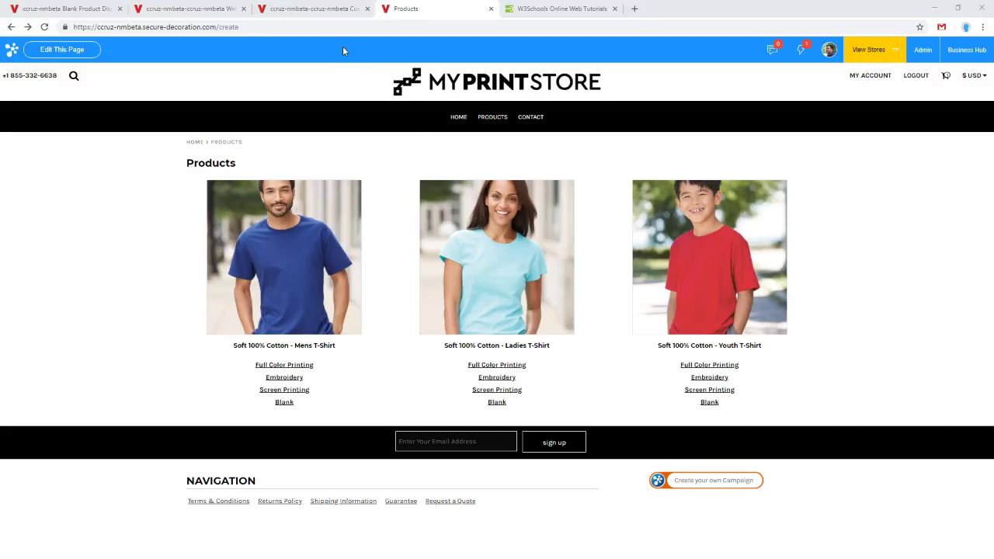
# Open the Order Templates list under Email & Order Templates in the admin settings
pyautogui.click(314, 9)
pyautogui.click(183, 7)
pyautogui.click(311, 8)
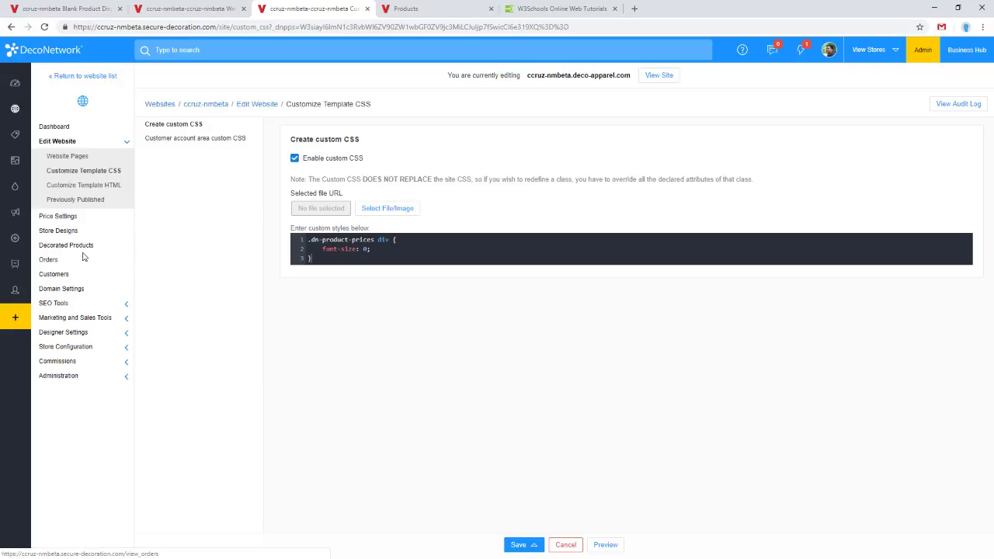
pyautogui.moveTo(18, 235)
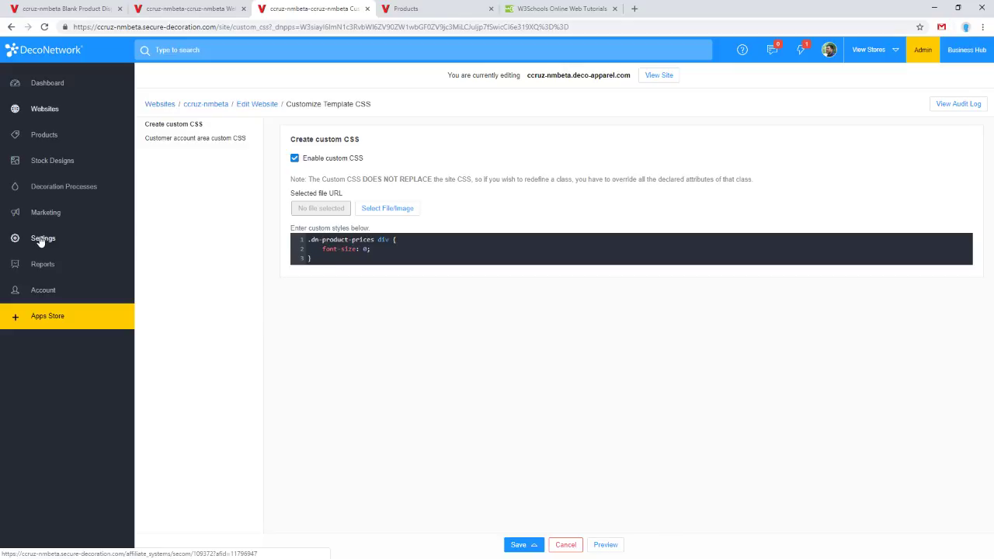
pyautogui.click(42, 240)
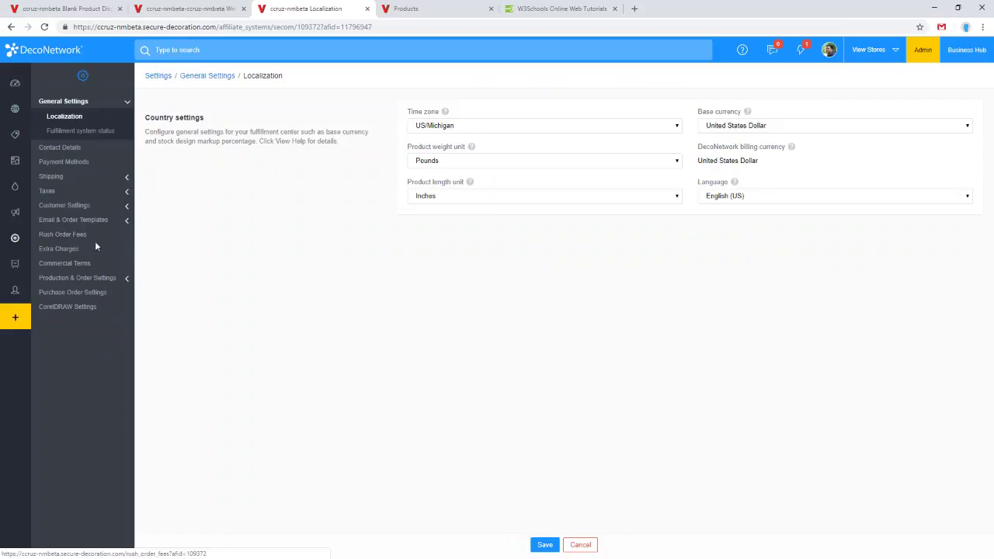
pyautogui.click(101, 223)
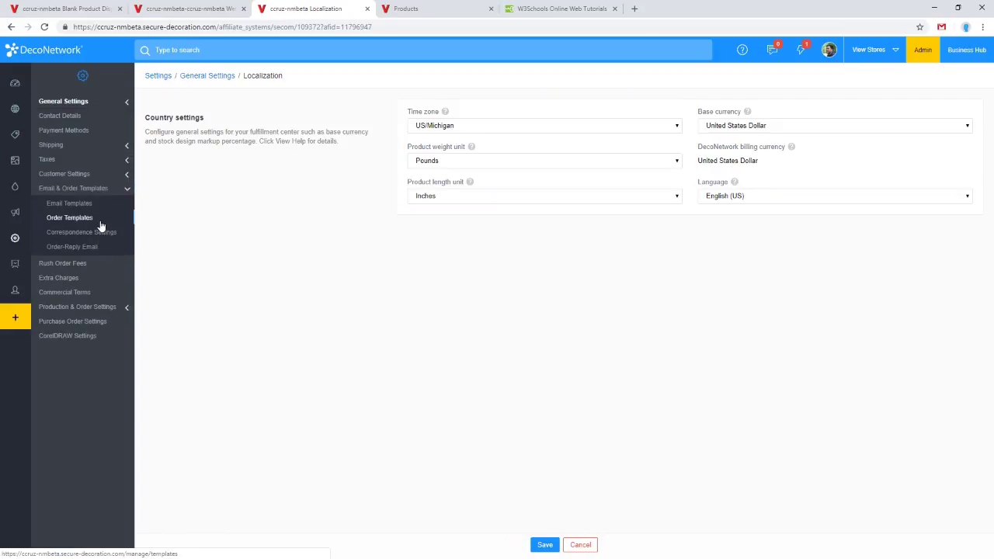
pyautogui.click(100, 226)
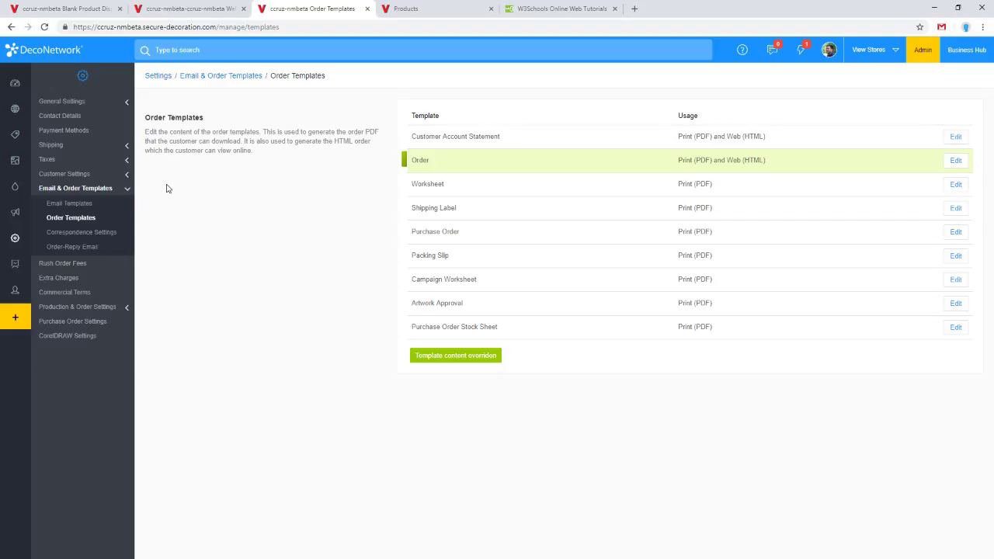
# Close the website page editor, Products and W3Schools browser tabs
pyautogui.click(234, 9)
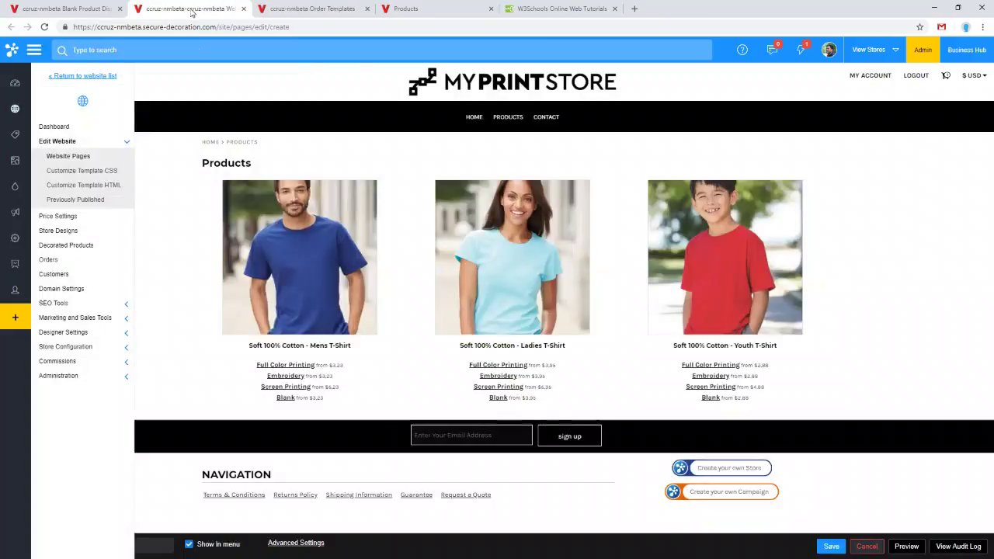
pyautogui.click(243, 9)
pyautogui.moveTo(274, 6); pyautogui.dragTo(988, 225)
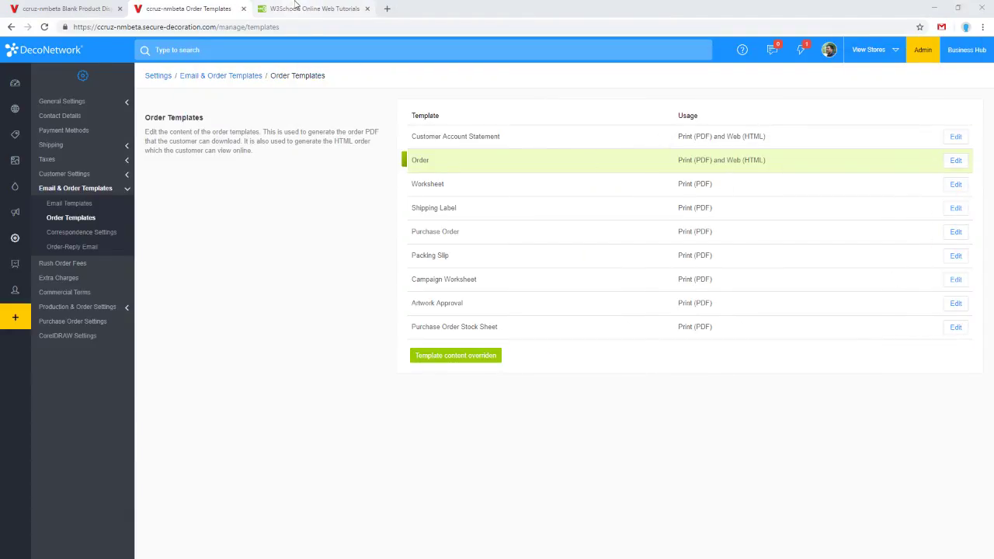
pyautogui.click(319, 8)
pyautogui.click(367, 8)
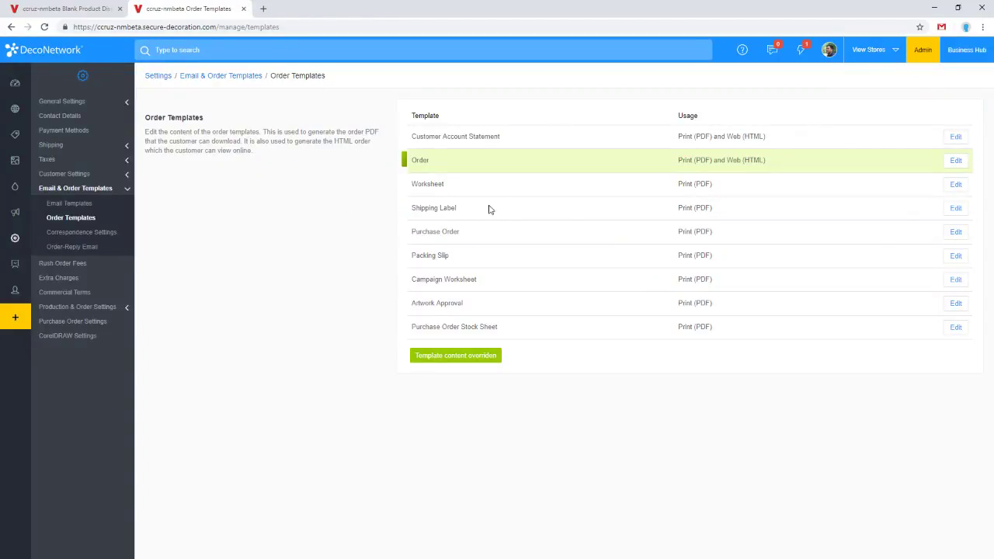
# Open the DecoNetwork Help site in a new browser tab and activate its article search
pyautogui.click(263, 9)
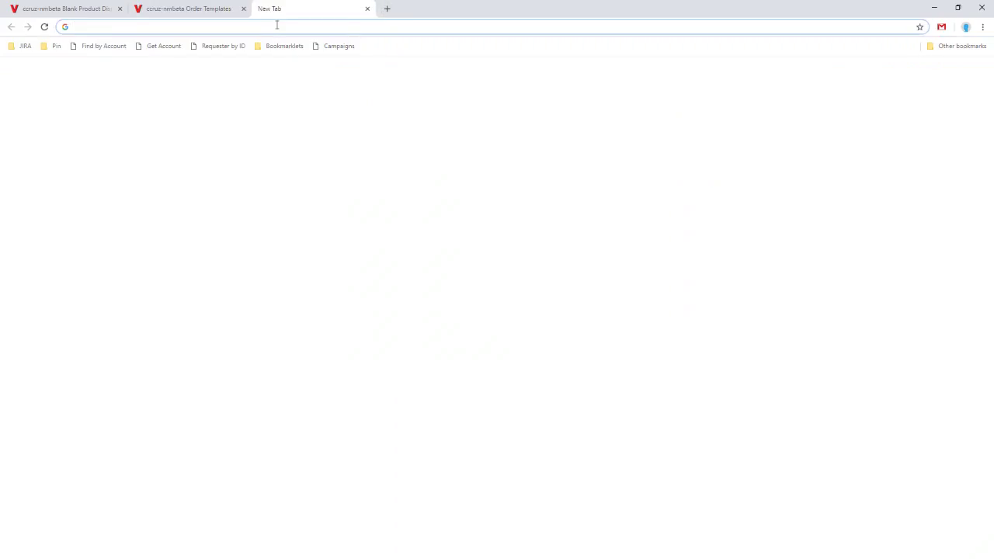
pyautogui.write('help')
pyautogui.press('Return')
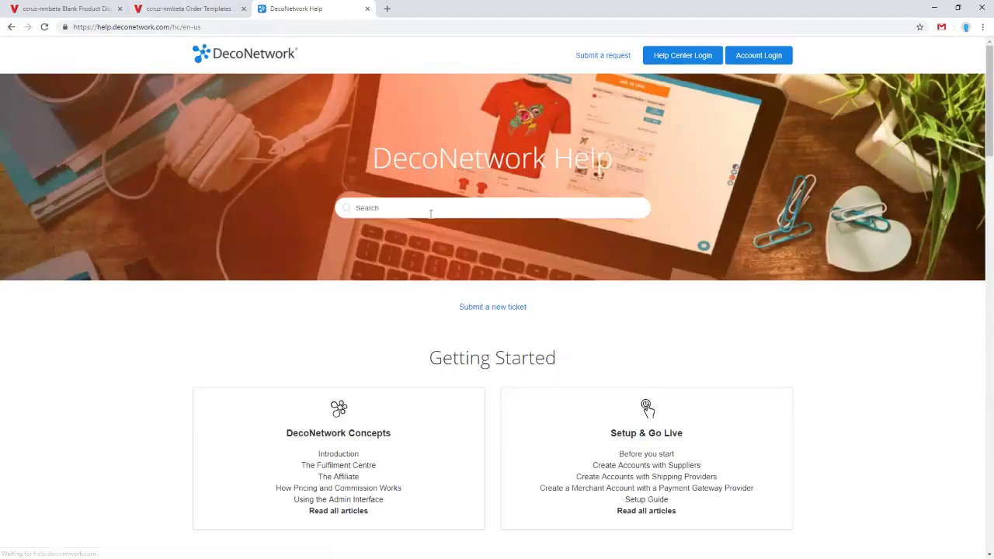
pyautogui.click(433, 208)
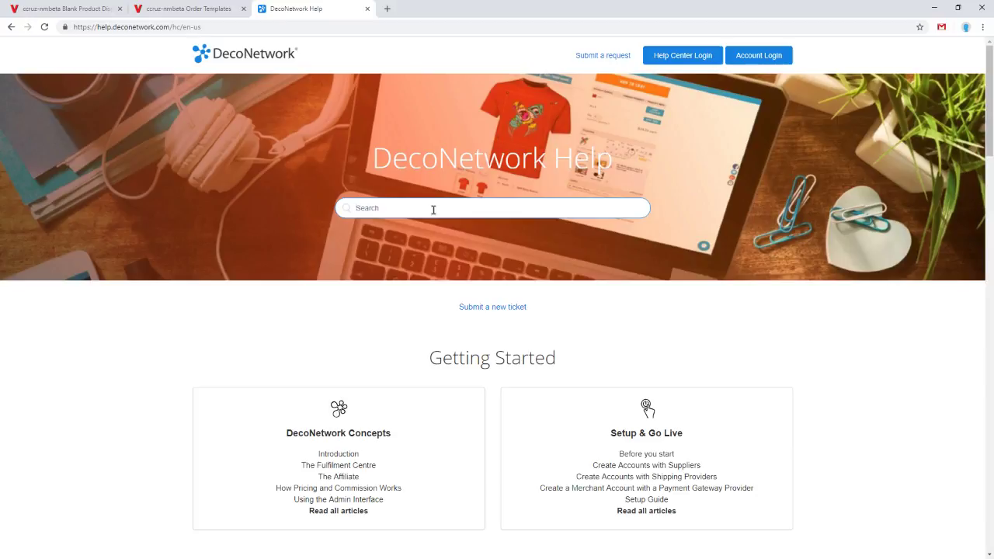
# Search the help articles for "variable", open Order Template Variable Descriptions and find the screen.thumbnail entry
pyautogui.write('variable')
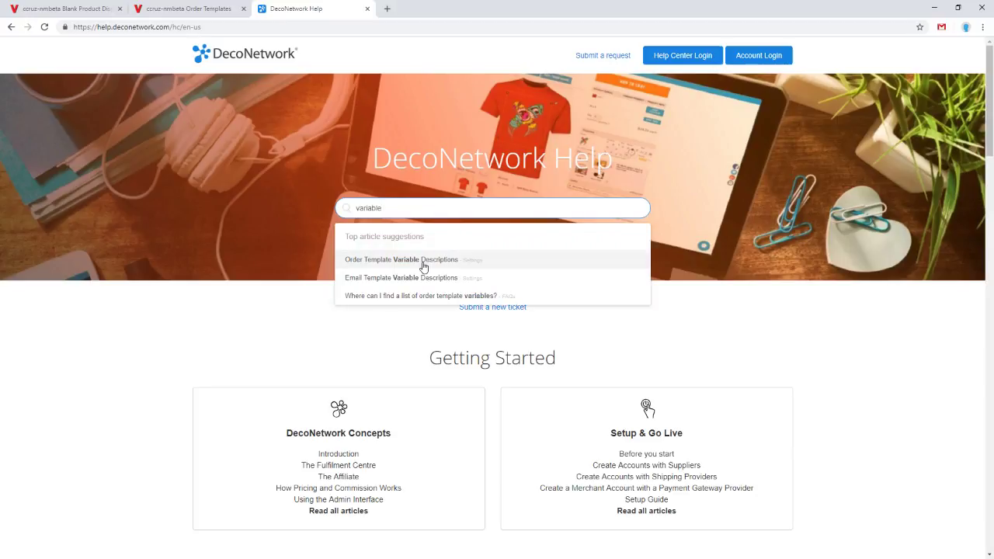
pyautogui.click(354, 261)
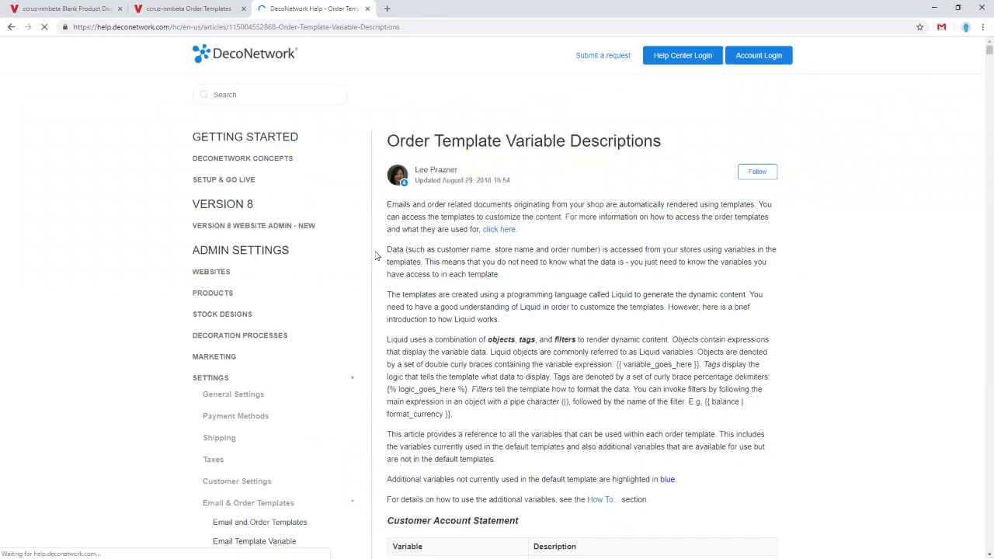
pyautogui.scroll(-5, 607, 282)
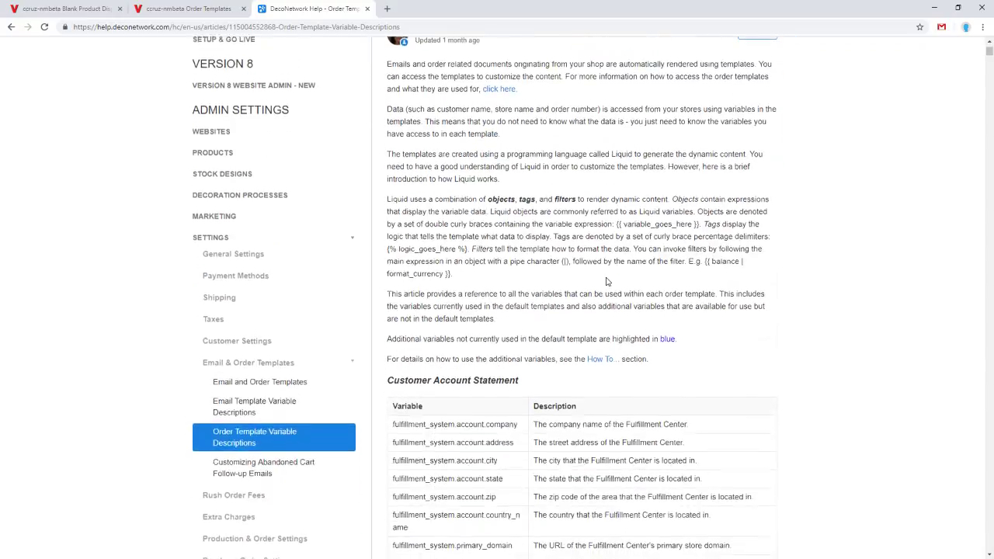
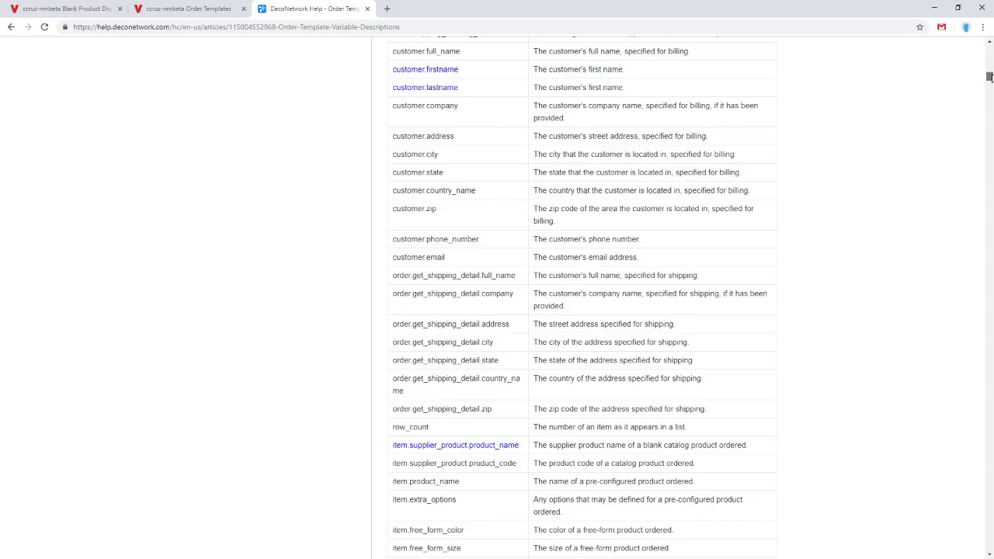
pyautogui.moveTo(990, 76); pyautogui.dragTo(990, 96)
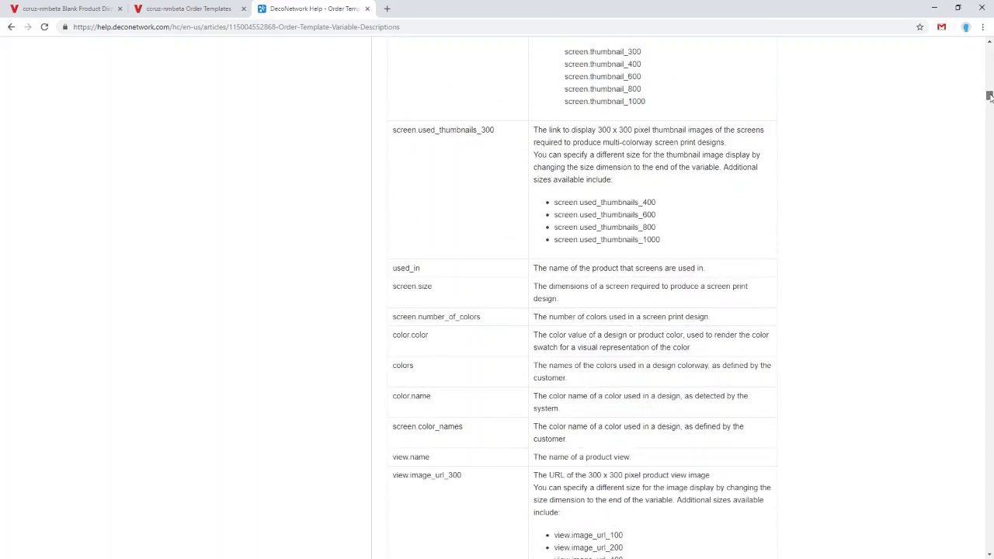
pyautogui.scroll(2, 907, 262)
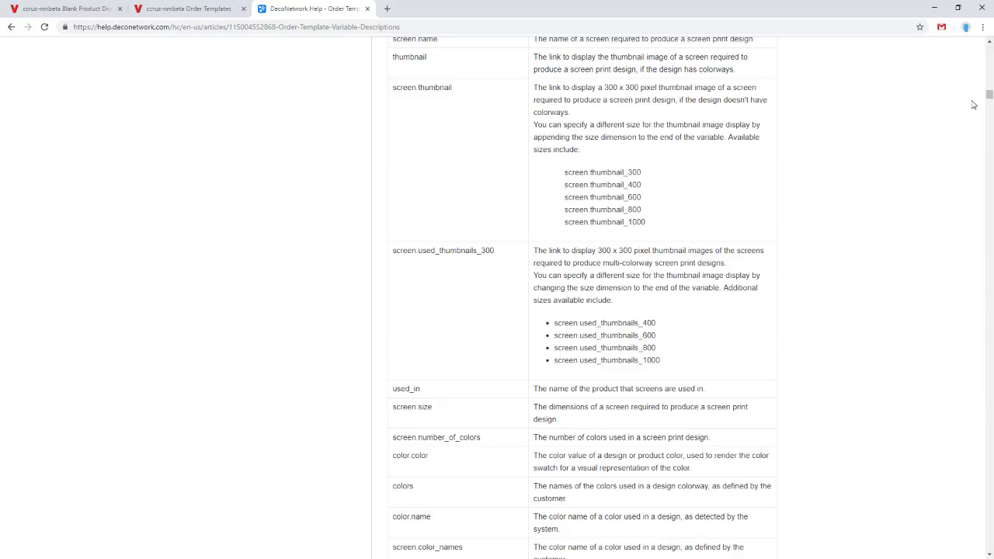
pyautogui.scroll(1, 990, 98)
pyautogui.moveTo(990, 98)
pyautogui.mouseDown()
pyautogui.moveTo(988, 88)
pyautogui.moveTo(986, 101)
pyautogui.mouseUp()
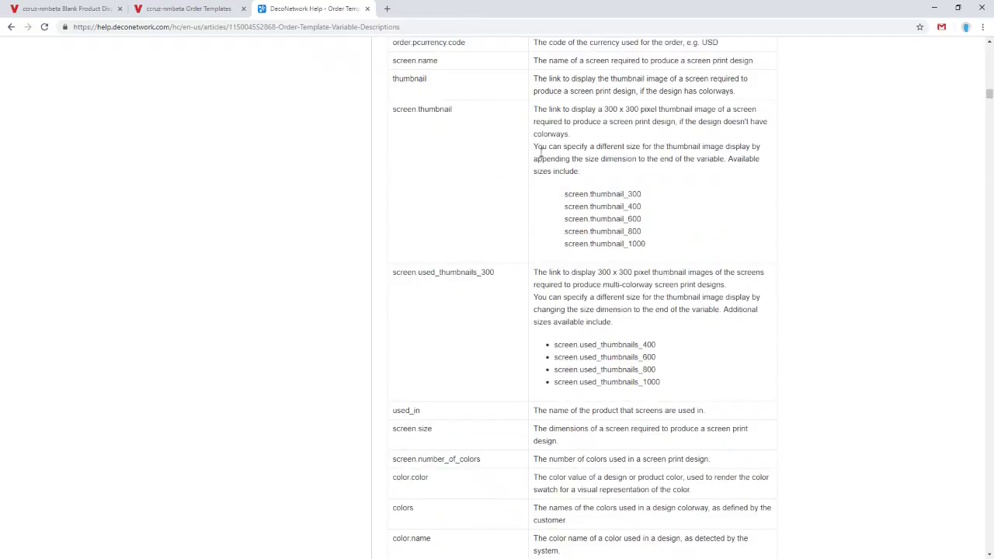
# Examine the screen.thumbnail variable's description and its available image size suffixes
pyautogui.tripleClick(412, 112)
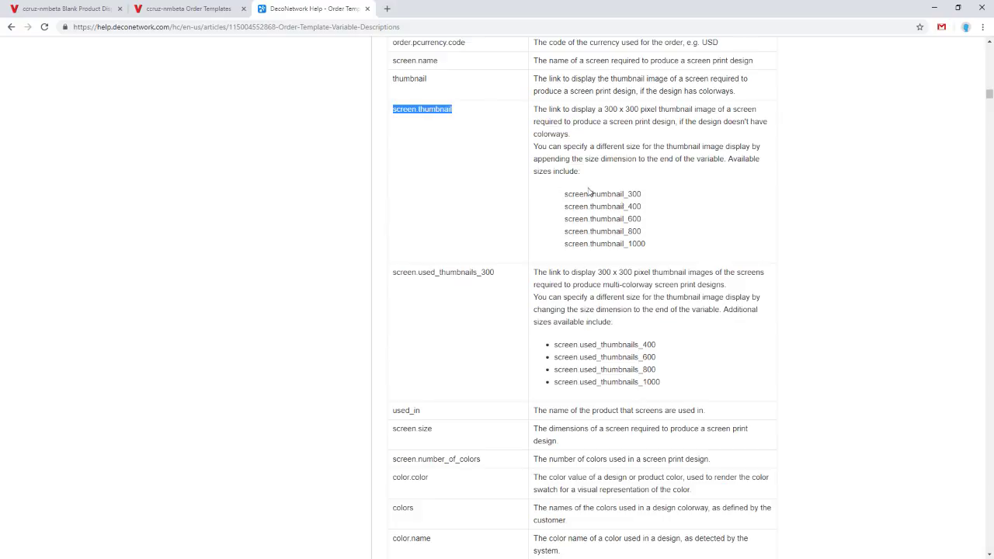
pyautogui.click(637, 217)
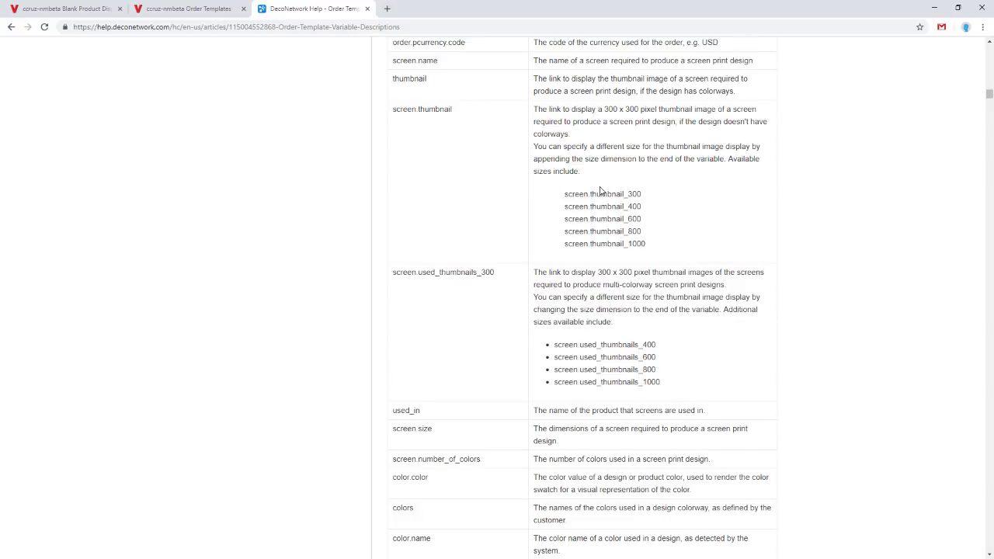
pyautogui.moveTo(640, 194); pyautogui.dragTo(592, 194)
pyautogui.moveTo(604, 109); pyautogui.dragTo(638, 107)
pyautogui.click(640, 243)
pyautogui.doubleClick(640, 243)
pyautogui.click(681, 236)
pyautogui.scroll(-5, 768, 409)
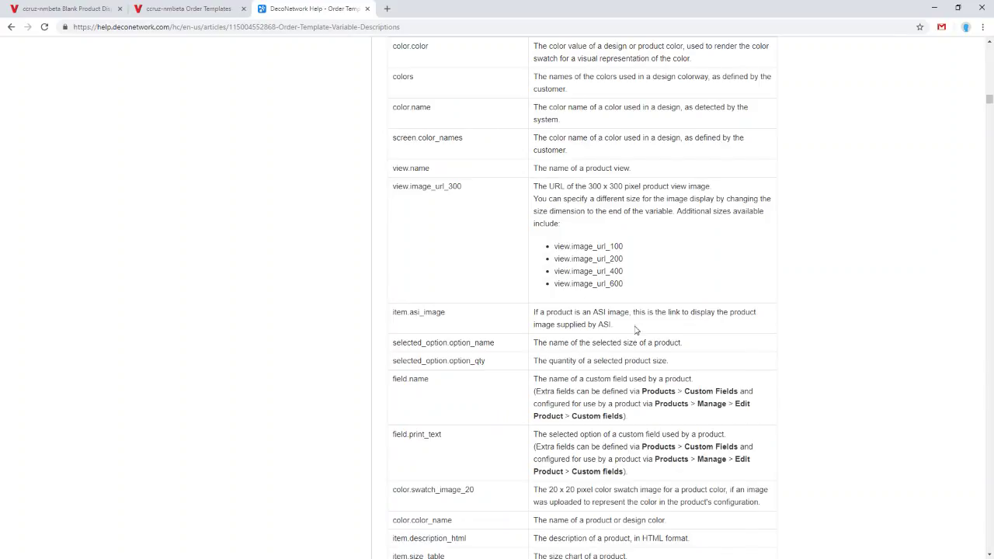
# Examine the view.image_url_300 variable's description and its alternative sizes, including view.image_url_600
pyautogui.doubleClick(397, 186)
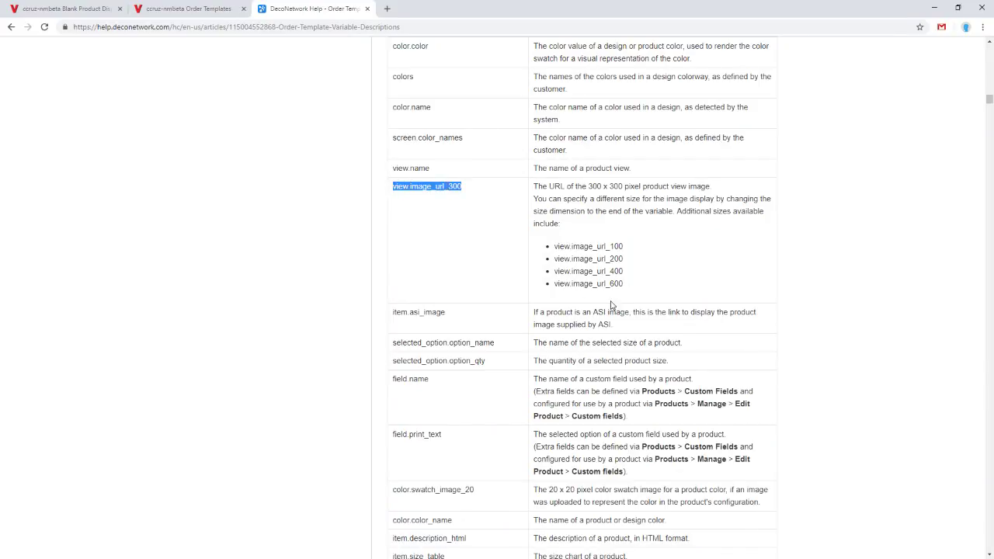
pyautogui.click(630, 237)
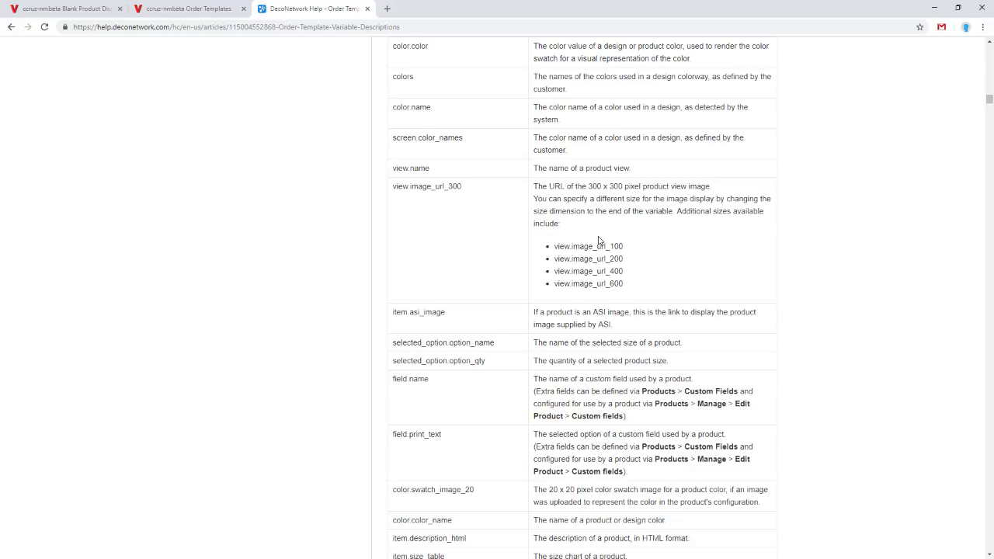
pyautogui.doubleClick(589, 186)
pyautogui.moveTo(589, 186); pyautogui.dragTo(615, 185)
pyautogui.doubleClick(619, 284)
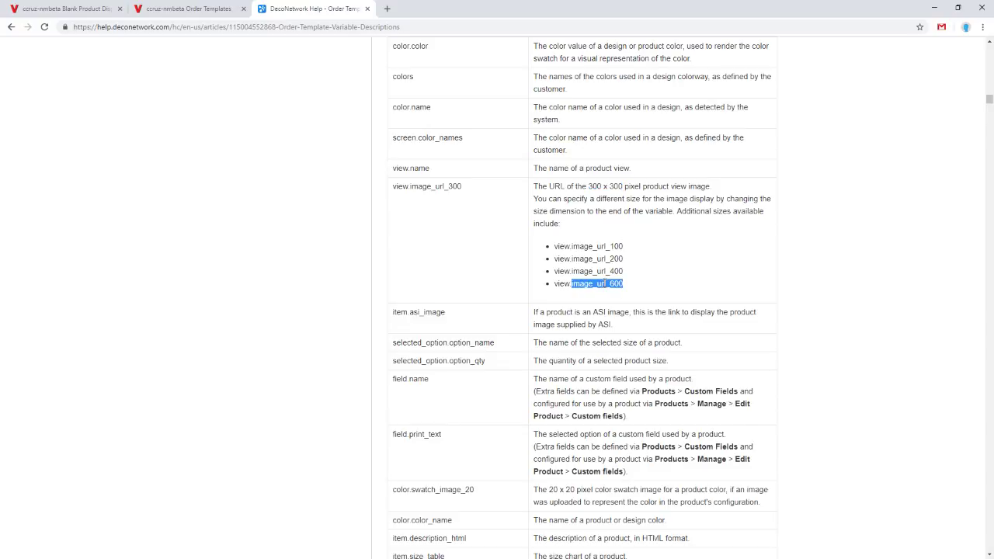
pyautogui.click(718, 265)
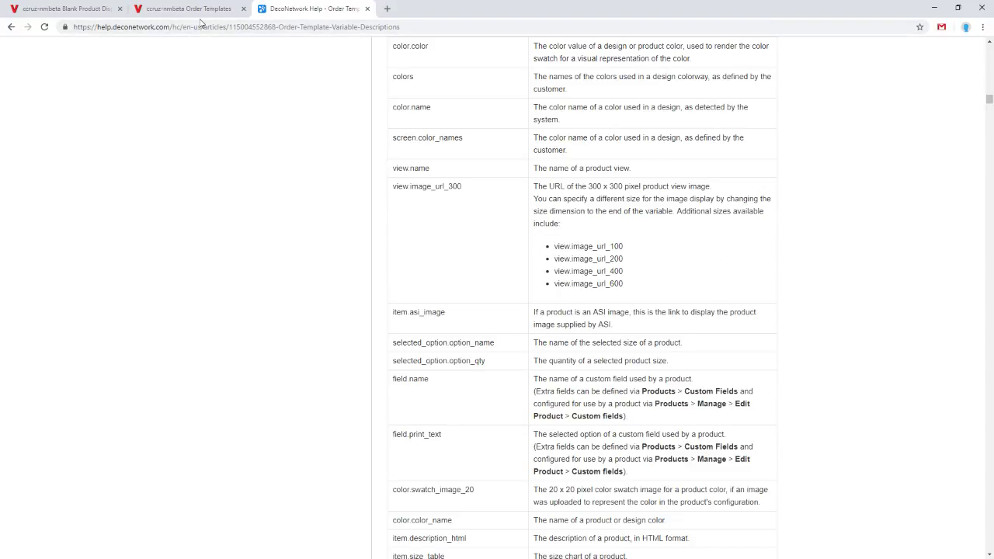
pyautogui.scroll(-1, 565, 197)
pyautogui.scroll(1, 563, 196)
# Return to the Order Templates list and open the Order template's customizable code for editing
pyautogui.click(211, 6)
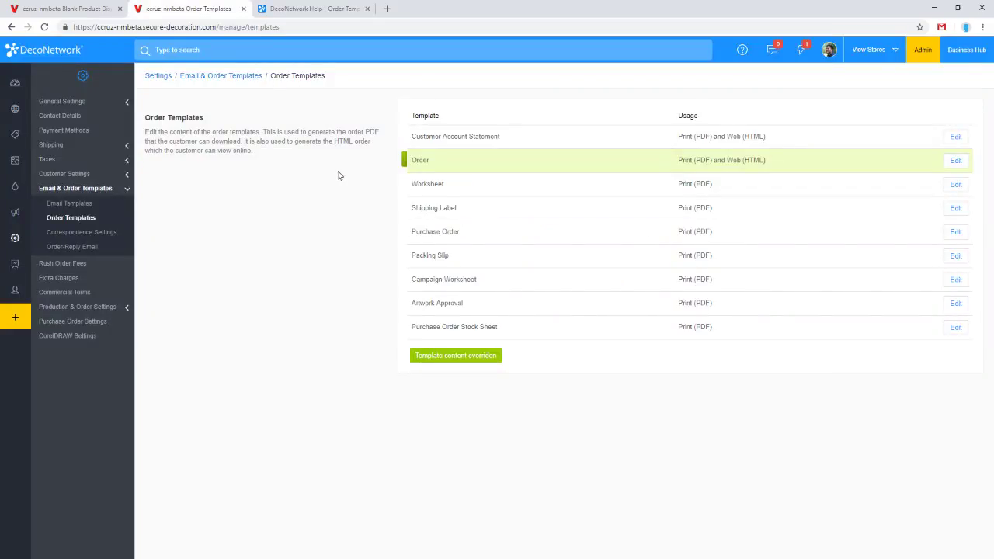
pyautogui.click(954, 161)
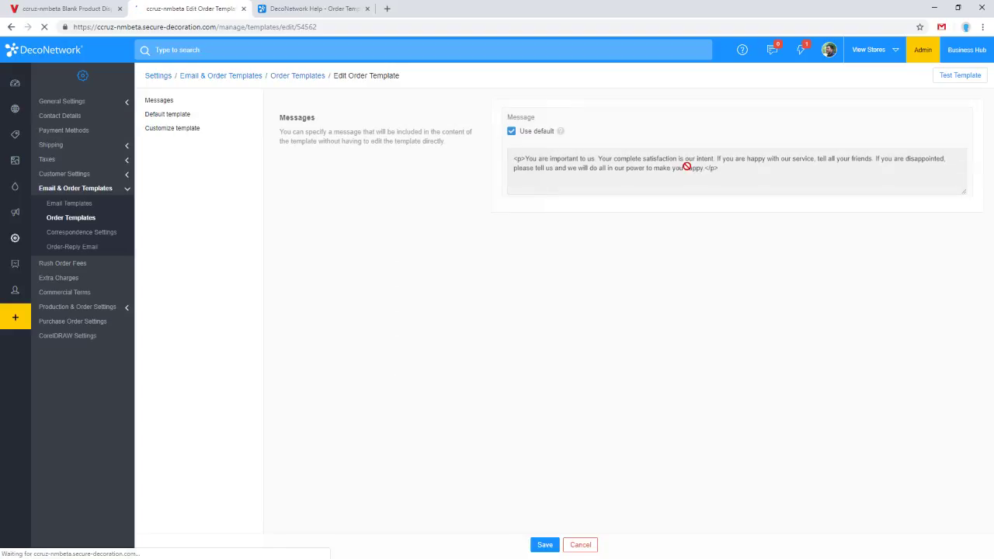
pyautogui.click(201, 134)
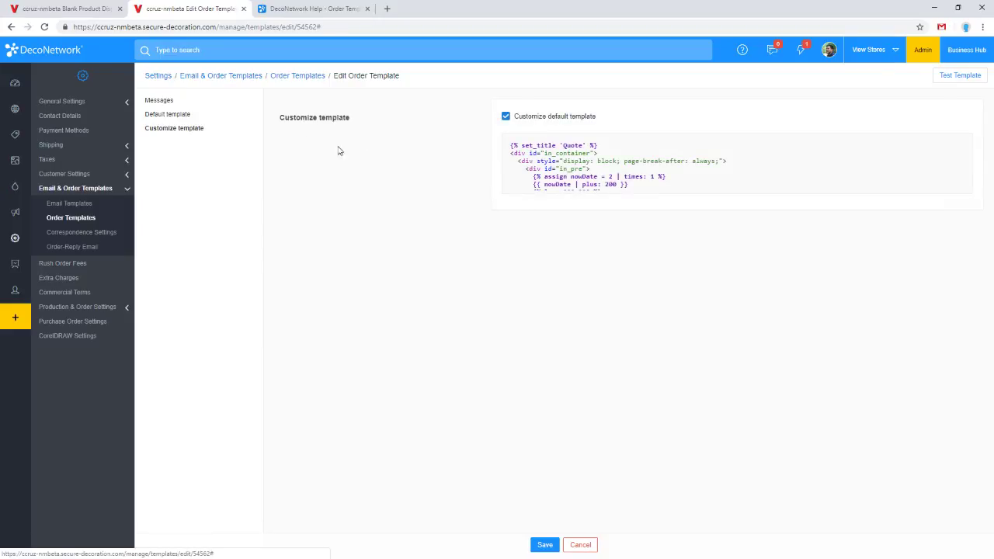
pyautogui.click(595, 185)
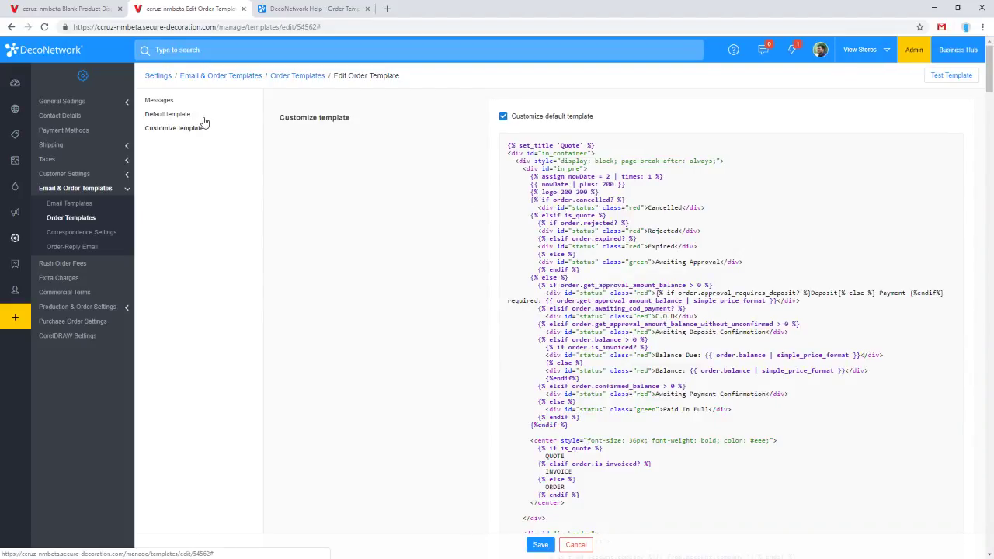
# Replace the entire customized Order template code with a copy of the default template code
pyautogui.click(179, 115)
pyautogui.click(621, 148)
pyautogui.hotkey('ctrl', 'a')
pyautogui.hotkey('ctrl', 'c')
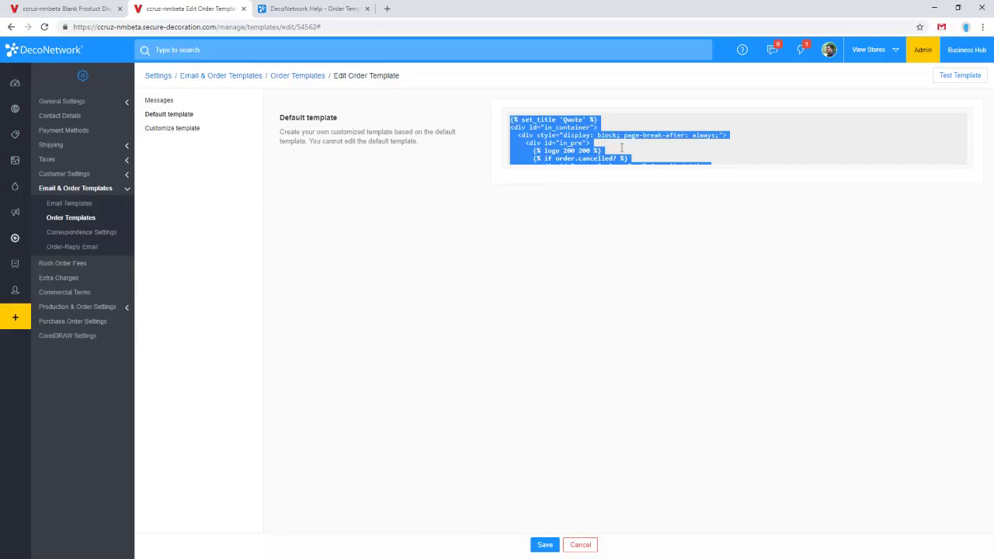
pyautogui.click(167, 129)
pyautogui.click(559, 166)
pyautogui.hotkey('ctrl', 'a')
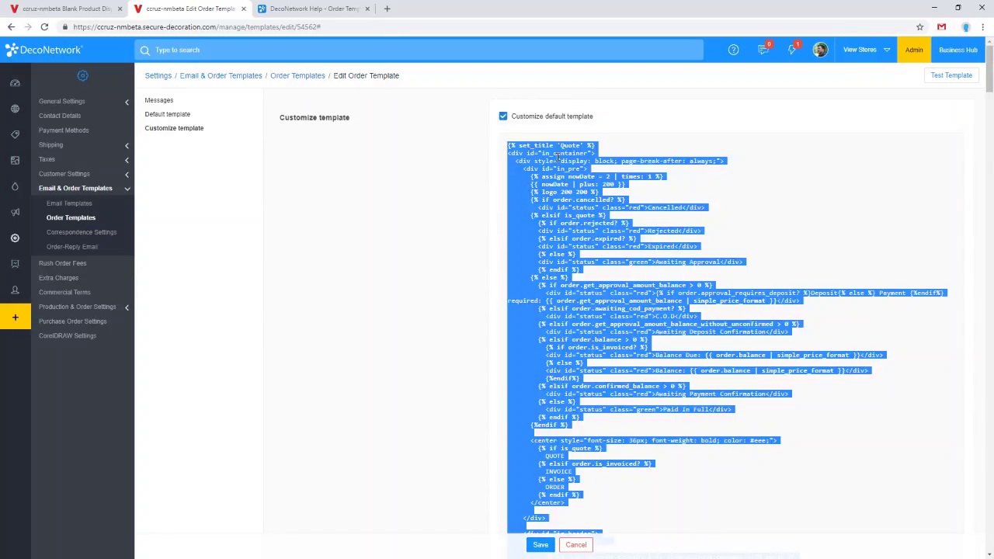
pyautogui.hotkey('ctrl', 'v')
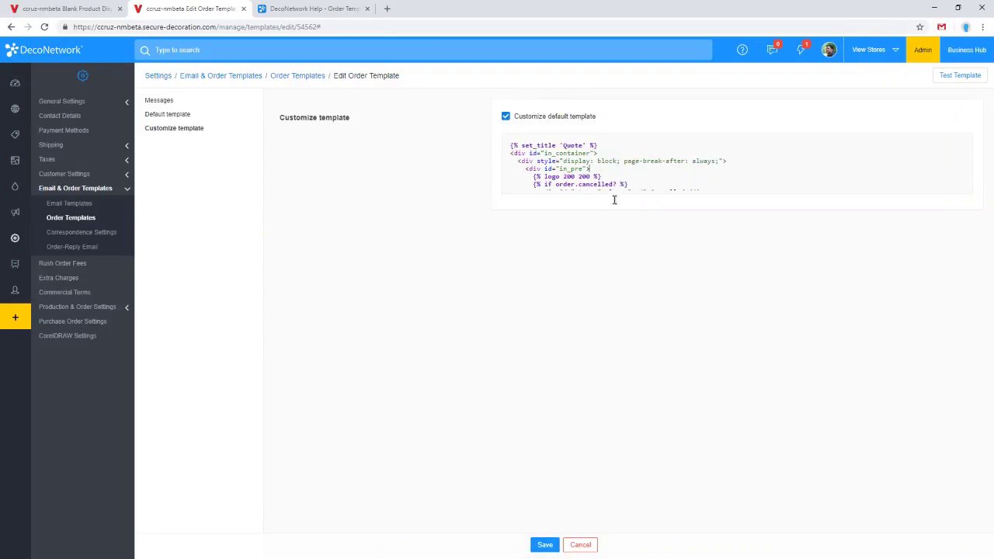
# Copy the variable name view.image_url_300 from the help article and find its occurrence in the customized Order template code
pyautogui.hotkey('ctrl', 'f')
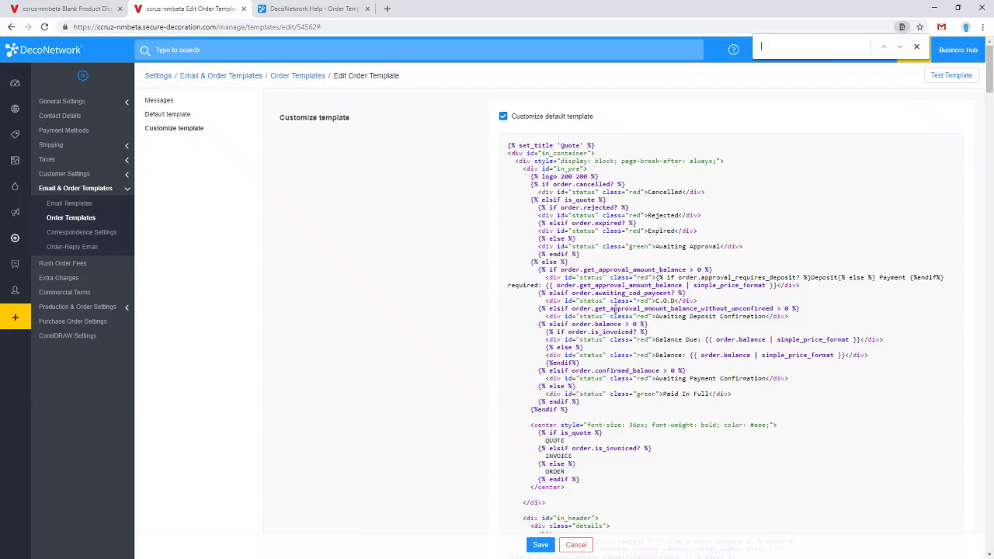
pyautogui.click(323, 9)
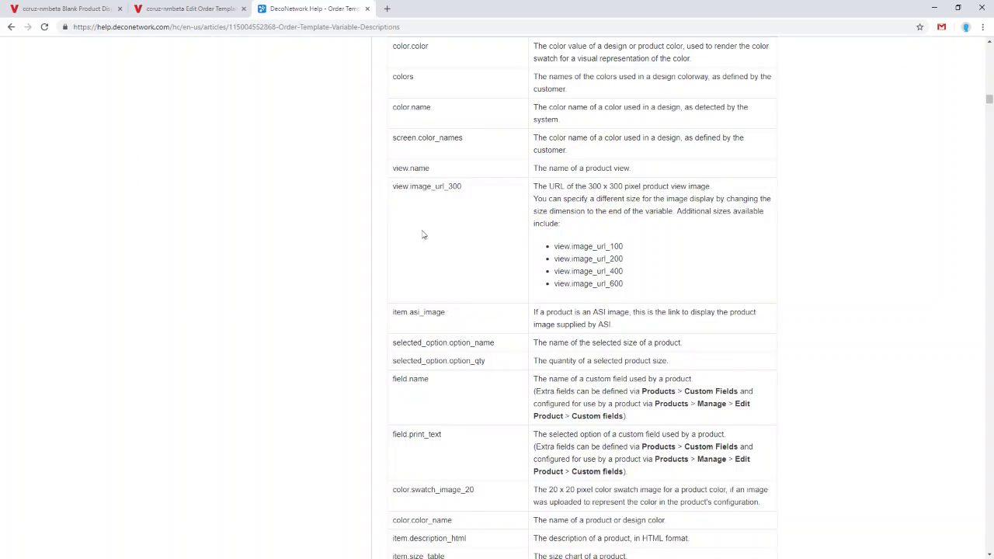
pyautogui.moveTo(460, 186); pyautogui.dragTo(398, 188)
pyautogui.hotkey('ctrl', 'c')
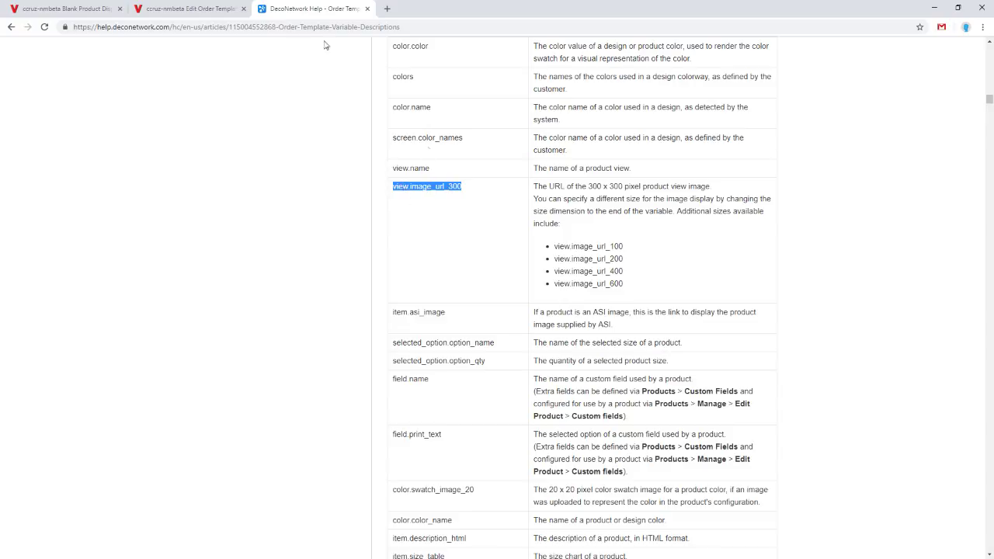
pyautogui.click(220, 7)
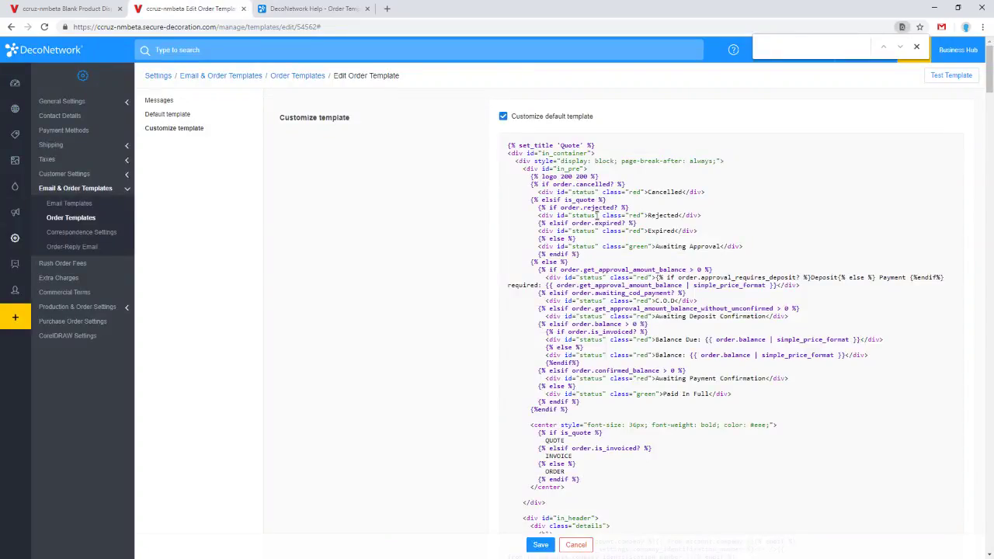
pyautogui.hotkey('ctrl', 'v')
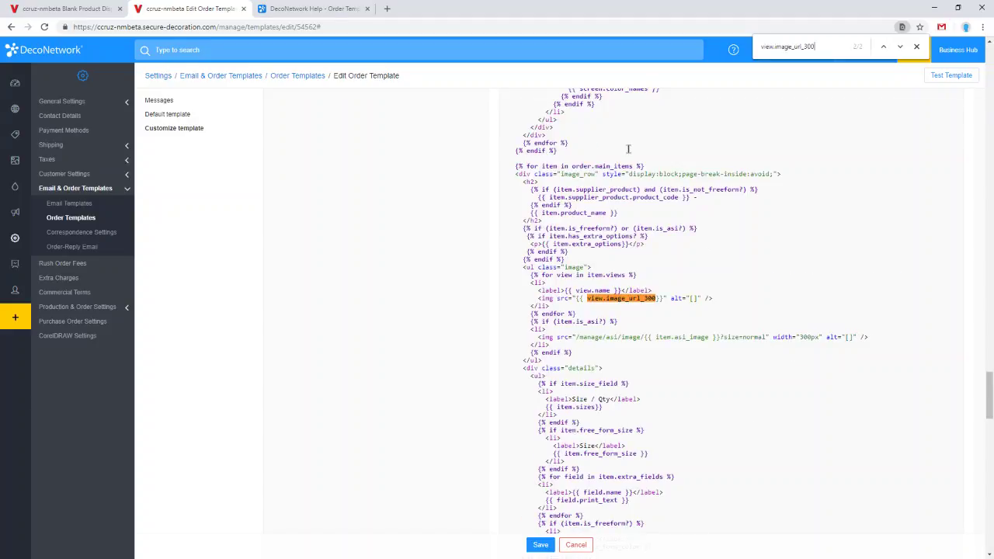
pyautogui.click(899, 48)
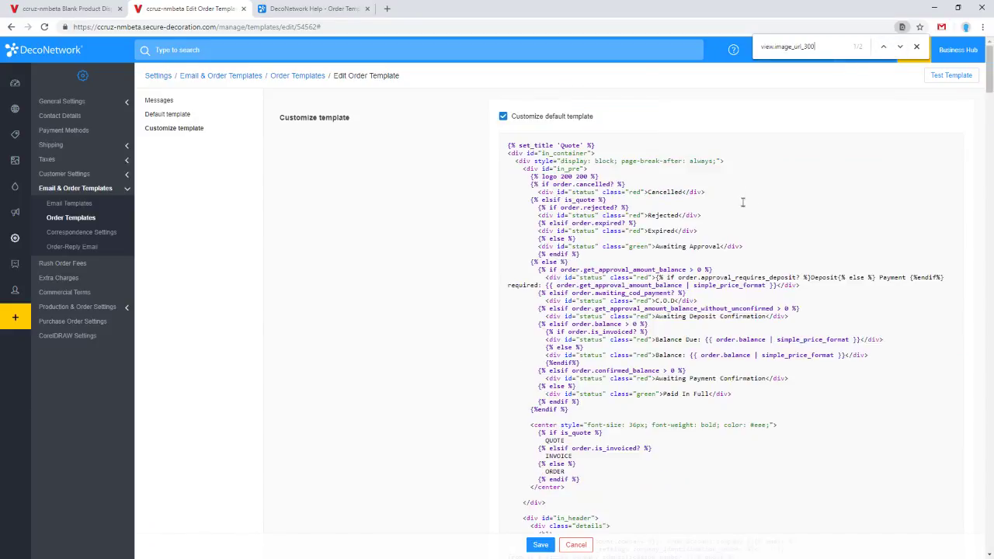
pyautogui.click(900, 48)
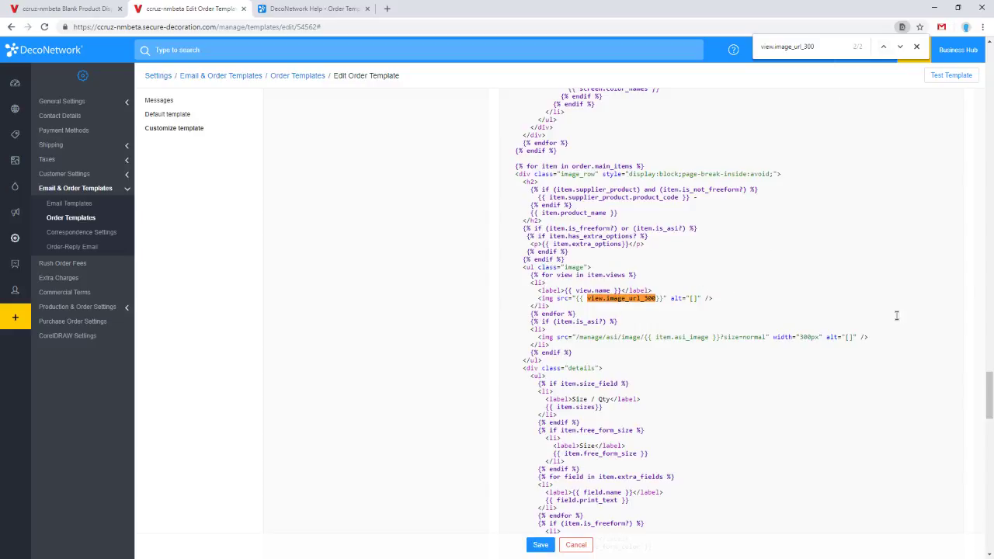
# Change the product view image variable to view.image_url_600 in the img tag and save the Order template
pyautogui.click(655, 298)
pyautogui.press('BackSpace')
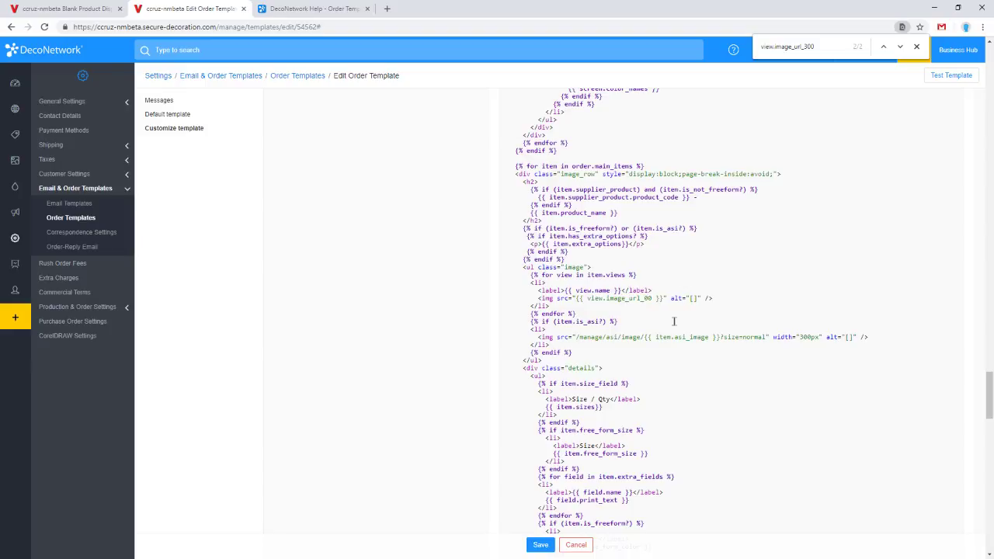
pyautogui.write('6')
pyautogui.moveTo(588, 298); pyautogui.dragTo(656, 295)
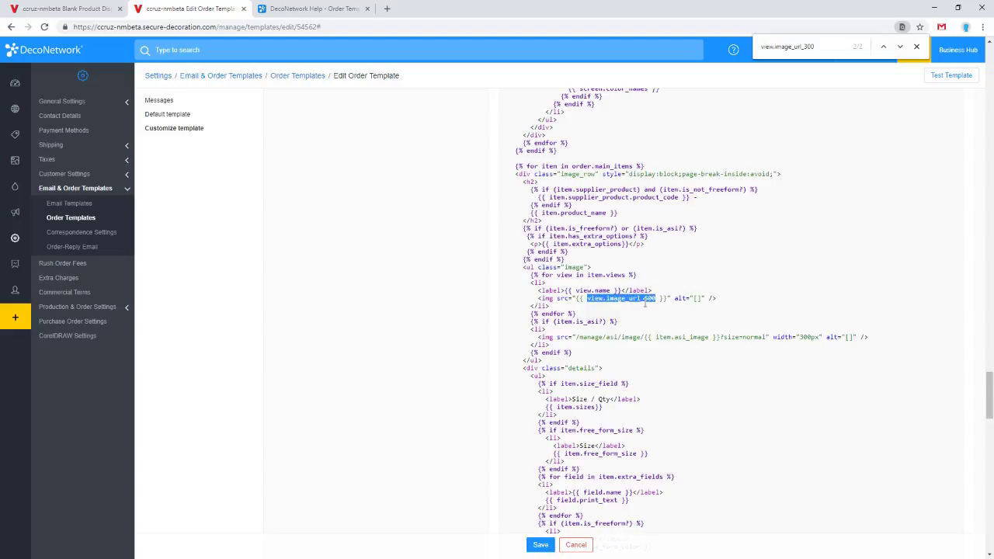
pyautogui.click(656, 298)
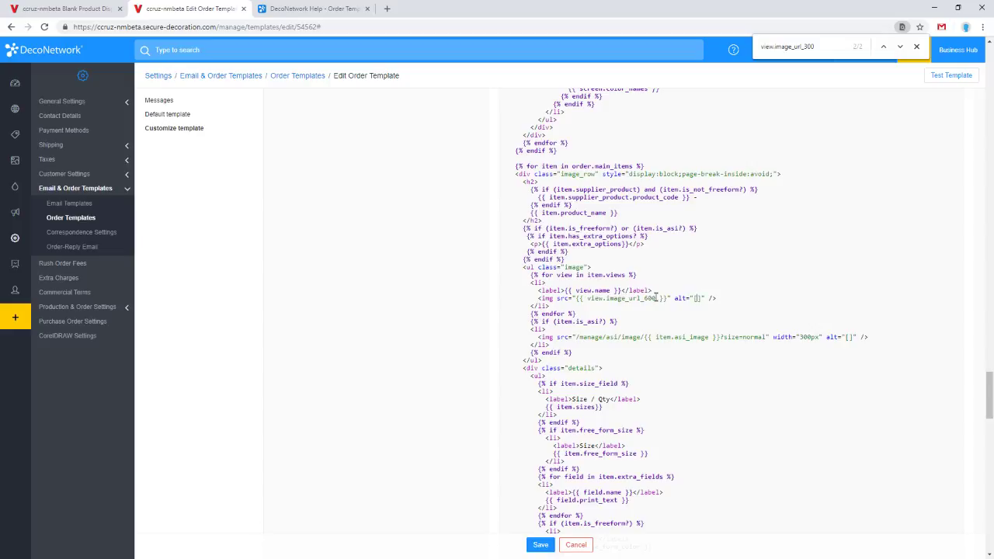
pyautogui.click(541, 545)
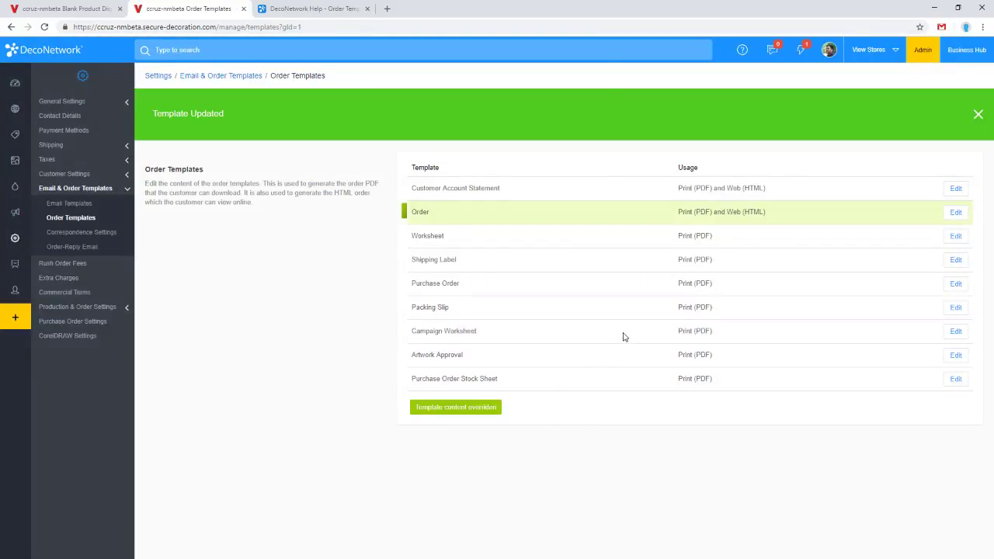
# Open the Business Hub in a new browser tab and switch to it
pyautogui.middleClick(963, 50)
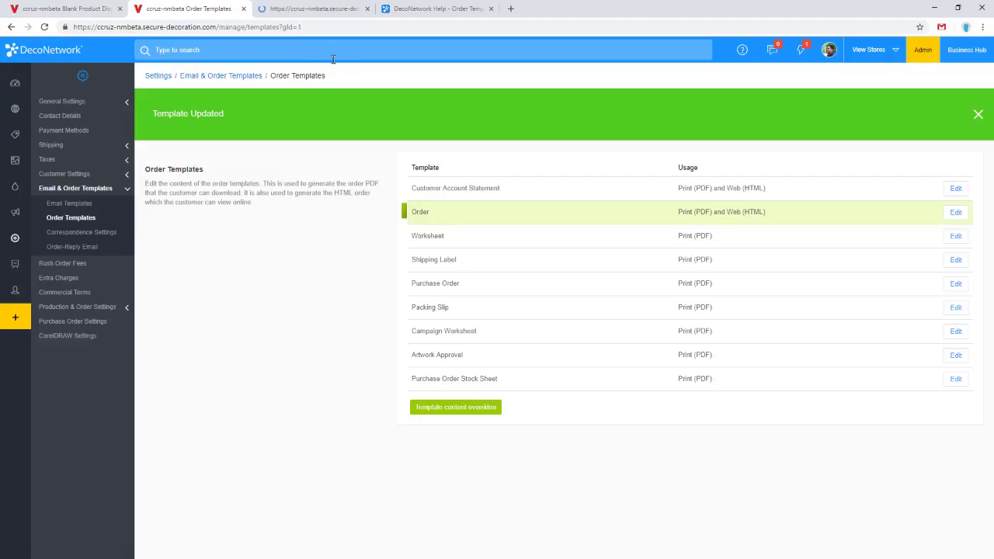
pyautogui.click(297, 4)
pyautogui.hotkey('ctrl', 'shift', 'Tab')
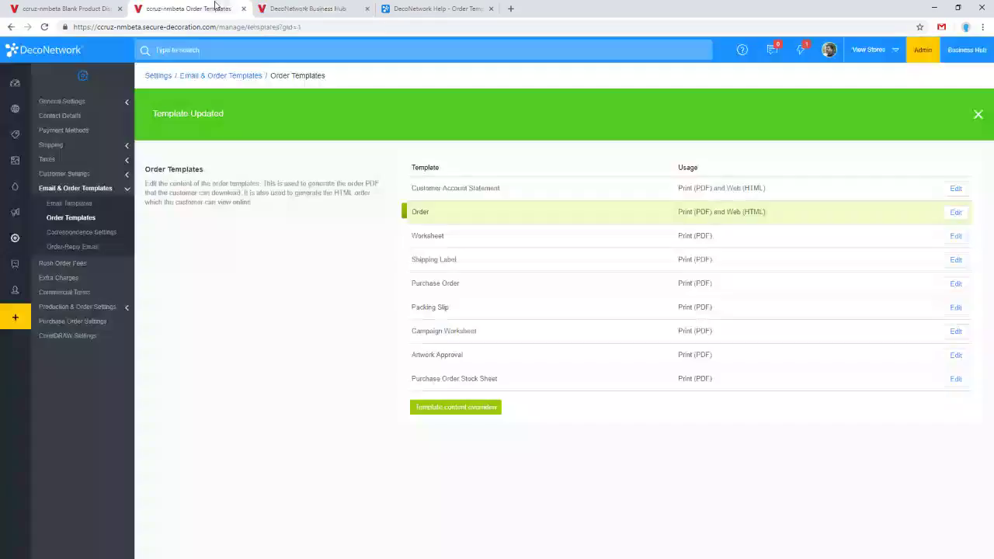
pyautogui.click(298, 4)
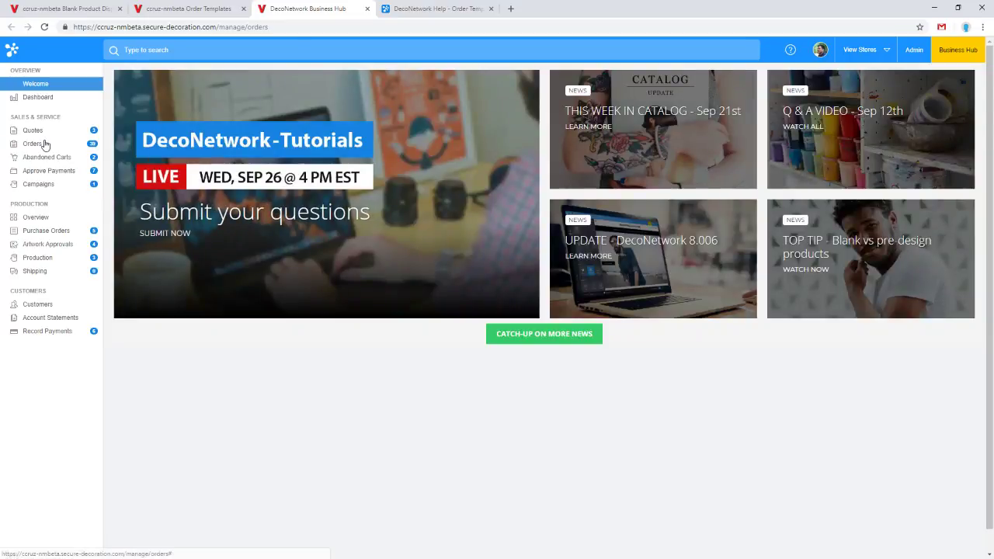
# Open the latest paid-in-full internet order in Orders and view it as the customer, checking the product view image
pyautogui.click(45, 145)
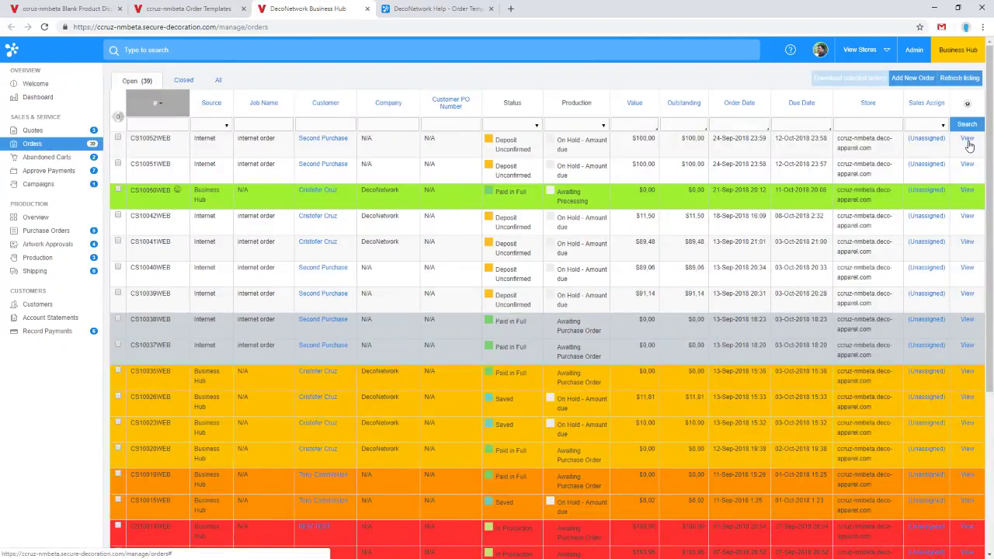
pyautogui.click(968, 321)
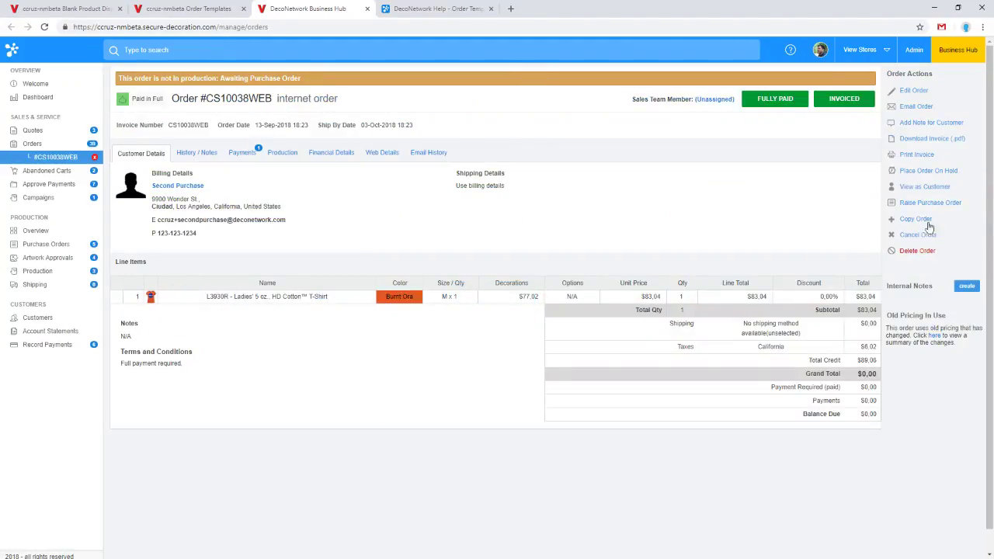
pyautogui.click(925, 188)
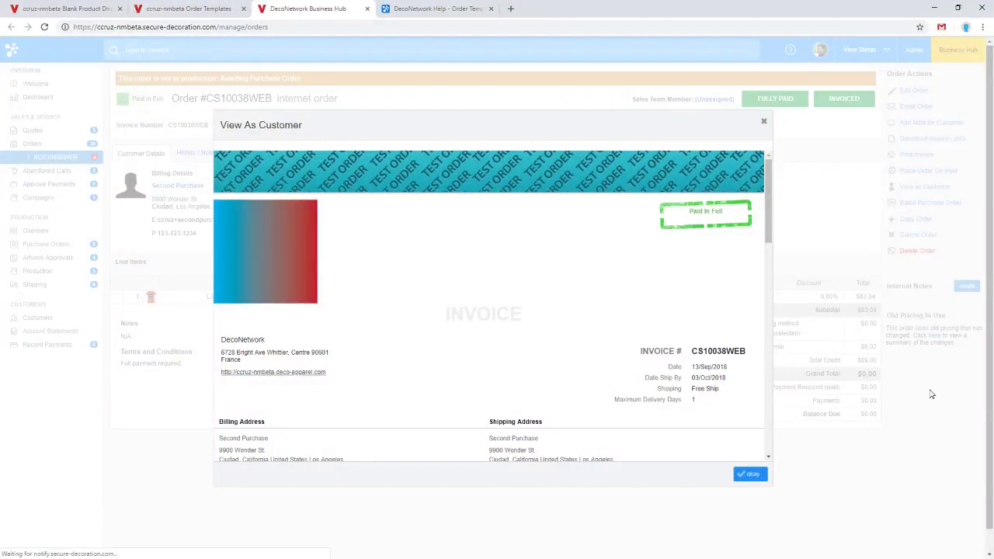
pyautogui.scroll(-3, 520, 321)
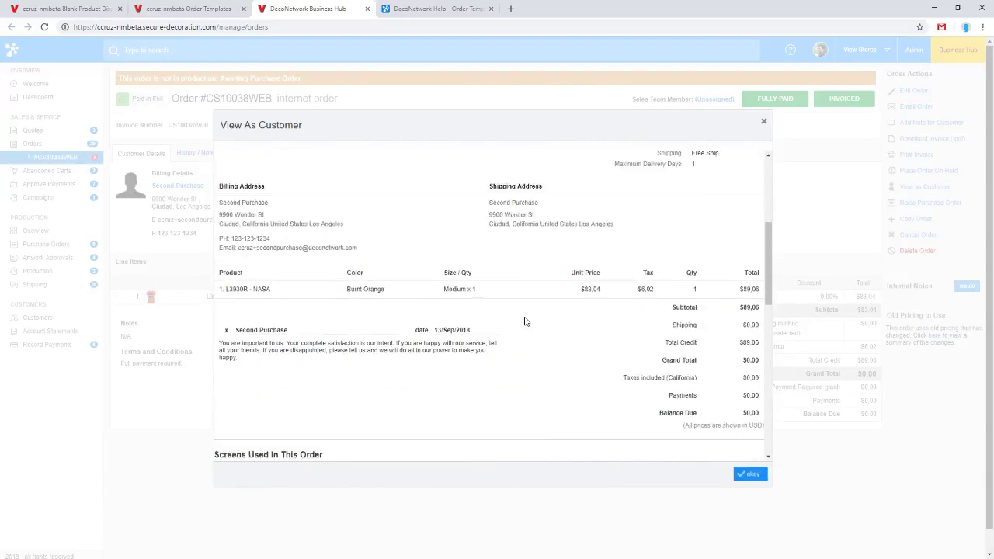
pyautogui.scroll(-5, 524, 321)
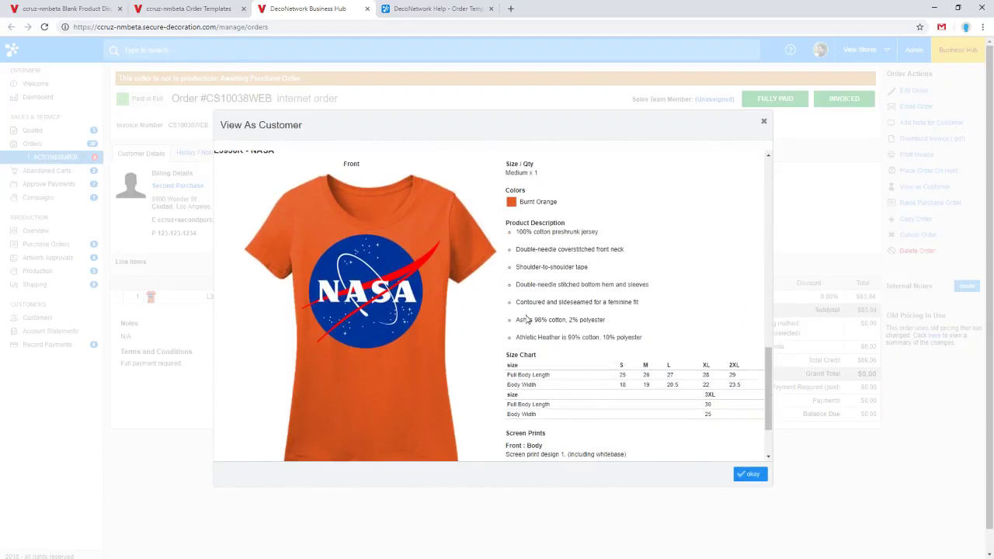
pyautogui.scroll(-1, 527, 319)
pyautogui.scroll(2, 513, 303)
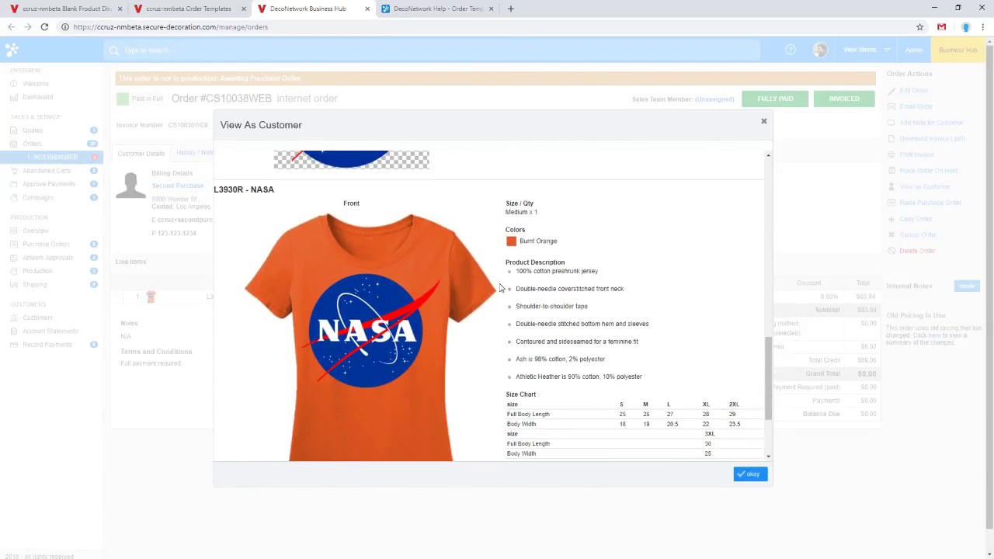
pyautogui.scroll(-2, 394, 289)
pyautogui.scroll(1, 435, 268)
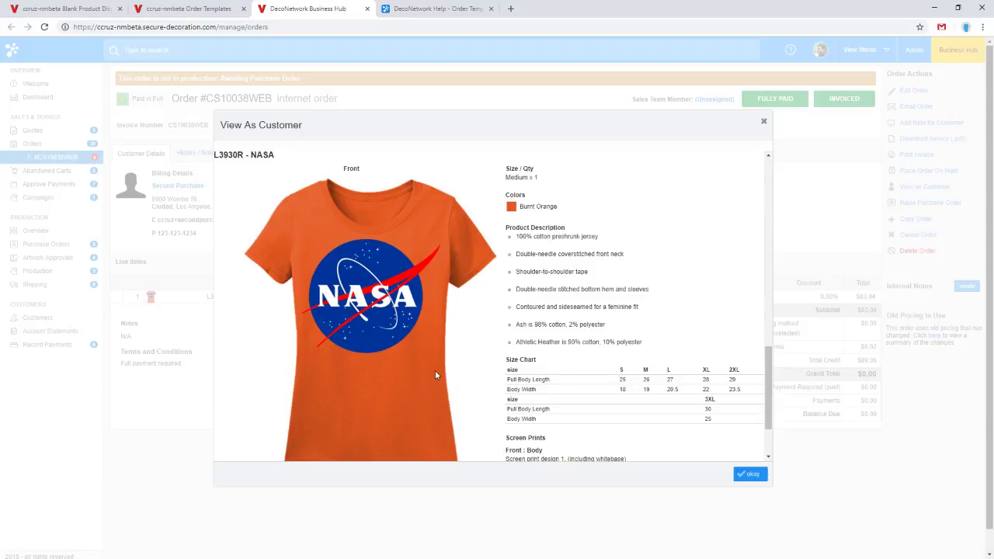
# Inspect the customer view's page code and delete the async_action_background overlay element covering the shirt image
pyautogui.rightClick(424, 241)
pyautogui.click(458, 409)
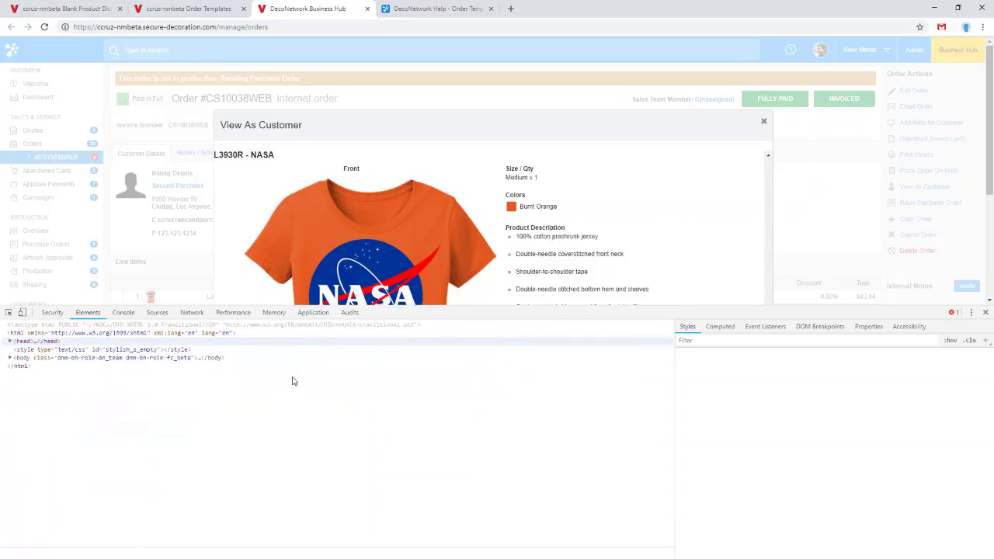
pyautogui.rightClick(156, 433)
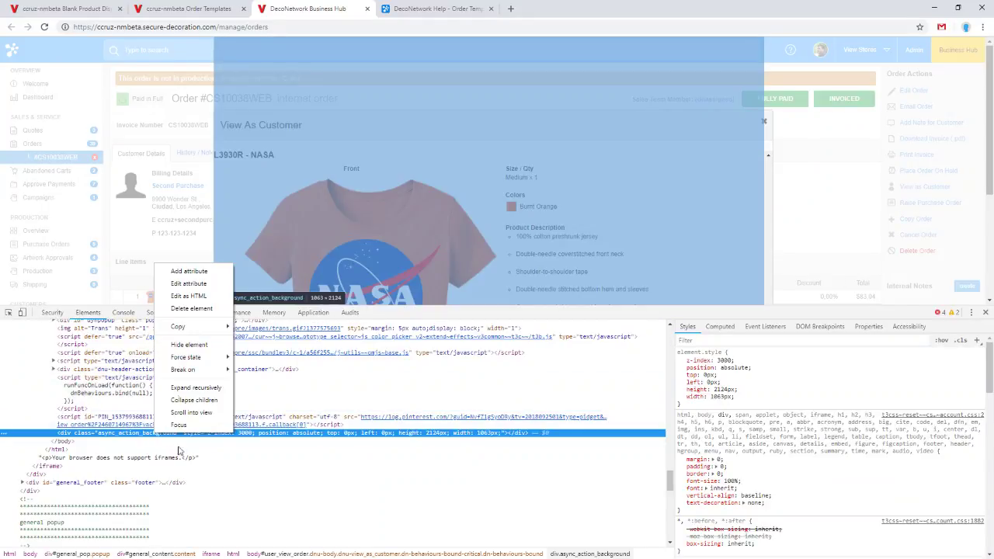
pyautogui.click(193, 310)
# View the NASA shirt image by itself in a separate browser tab, closing the developer tools and the image tab
pyautogui.rightClick(326, 254)
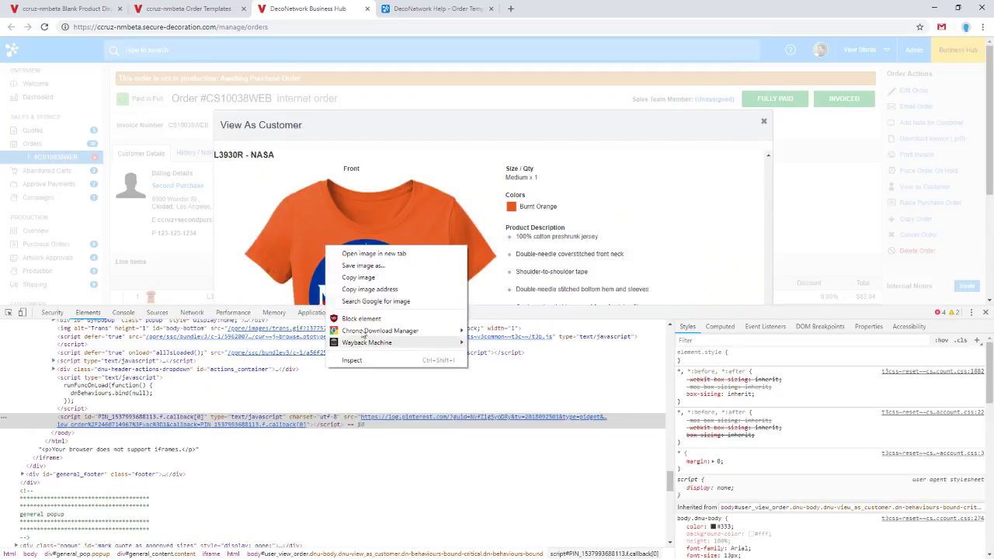
pyautogui.click(371, 253)
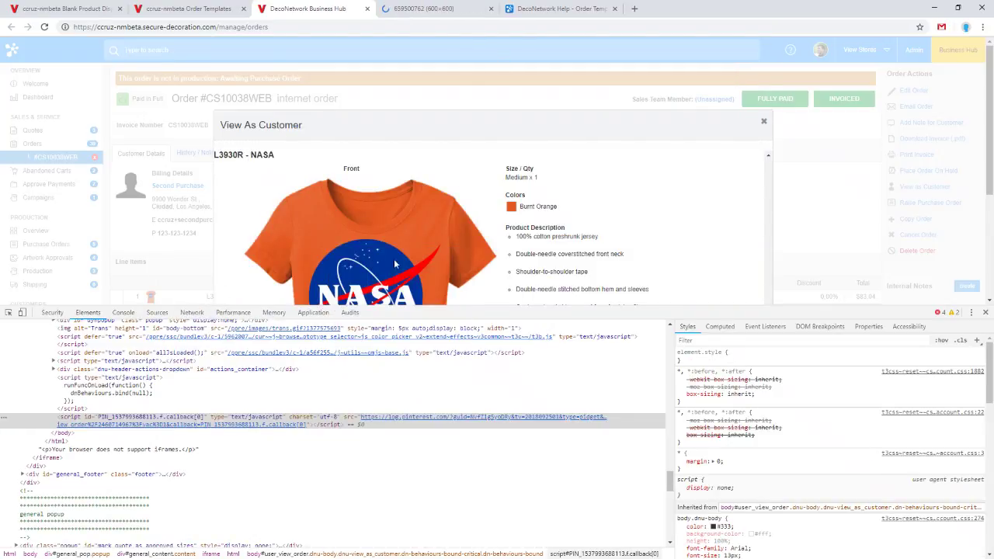
pyautogui.click(985, 310)
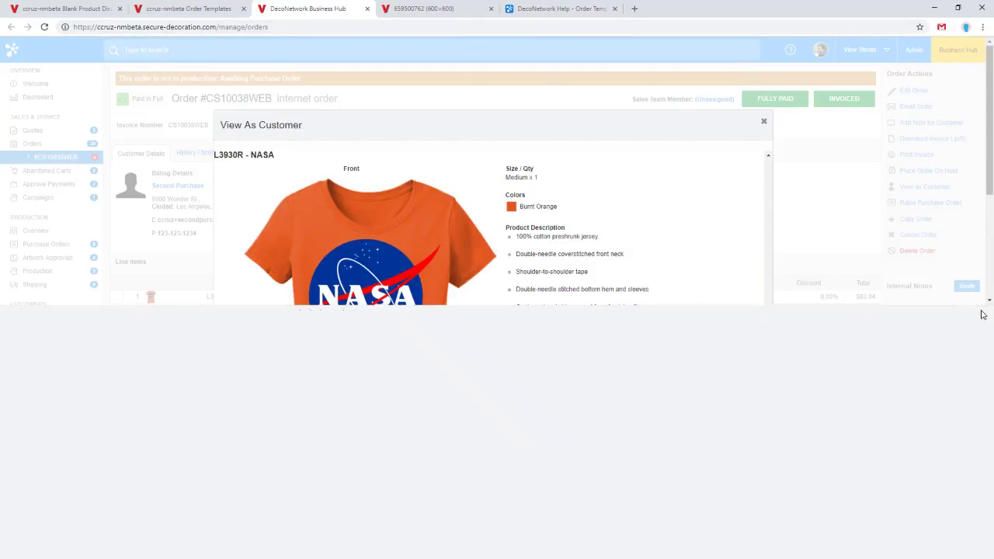
pyautogui.click(434, 9)
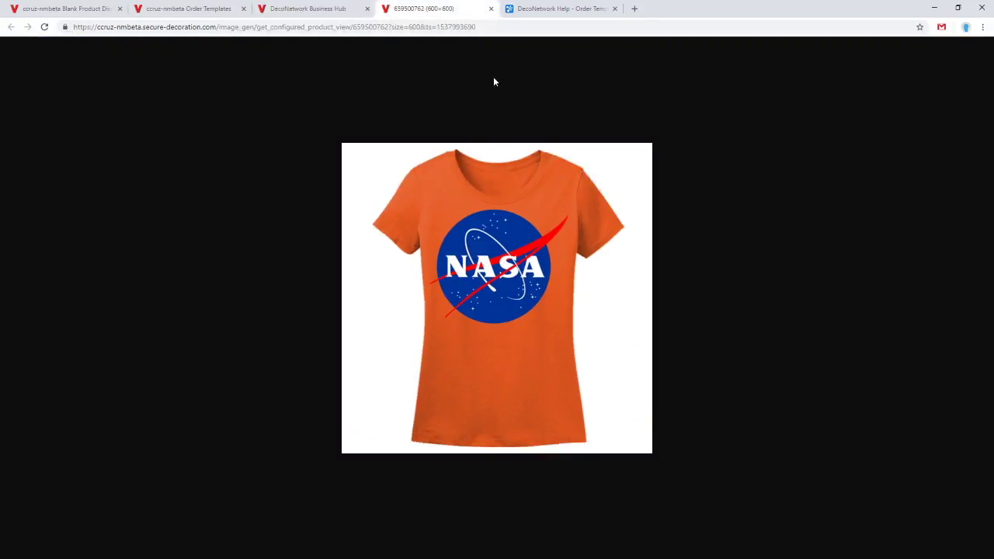
pyautogui.click(491, 8)
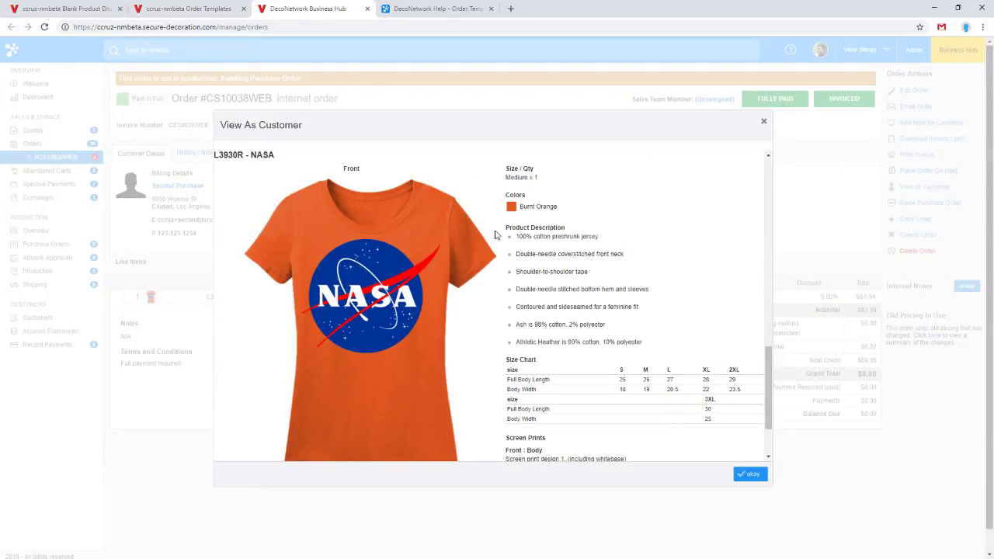
# Review the shirt's product section in the customer view once more and close the view
pyautogui.scroll(2, 594, 339)
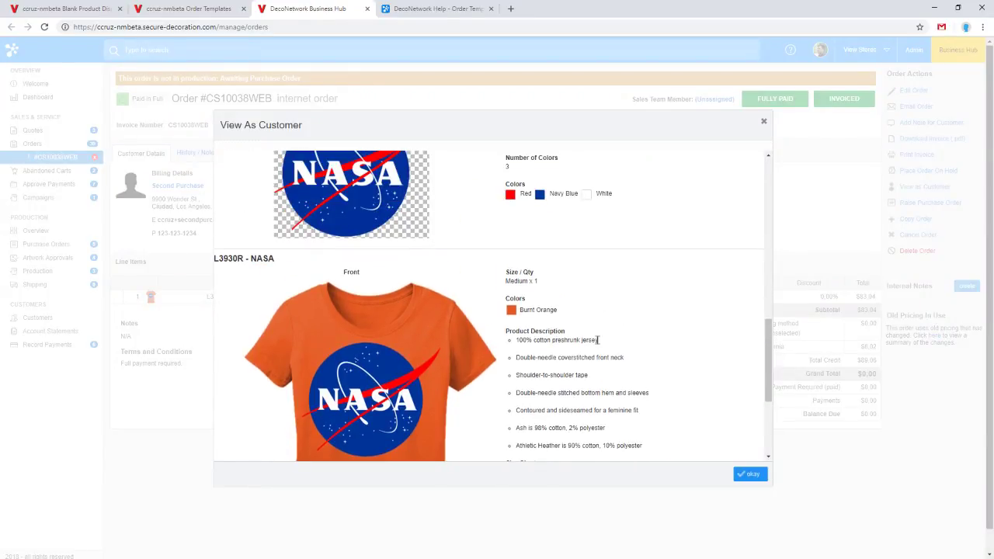
pyautogui.scroll(1, 597, 340)
pyautogui.scroll(-3, 620, 353)
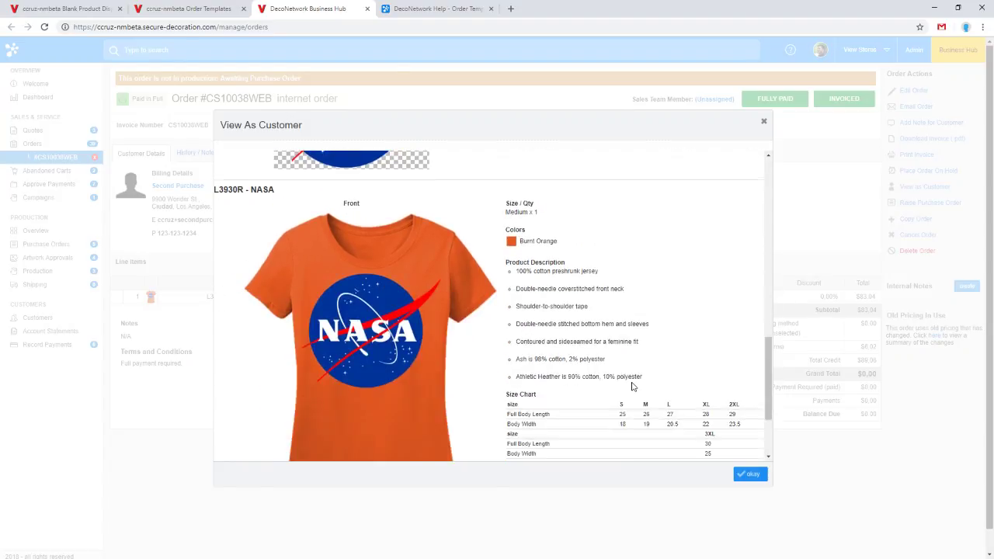
pyautogui.click(764, 127)
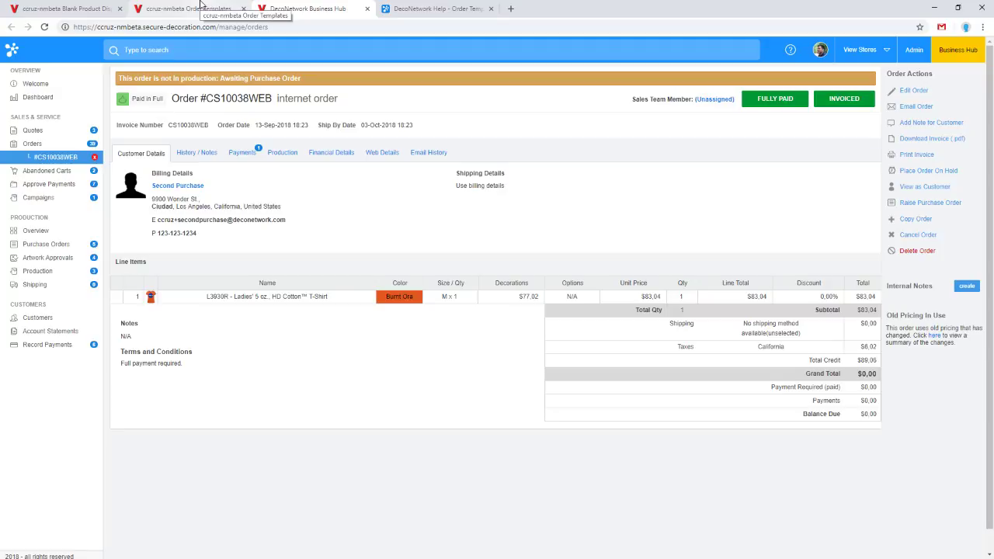
# Highlight view.image_url_600 among the image size variables in the help article and close the article
pyautogui.click(416, 8)
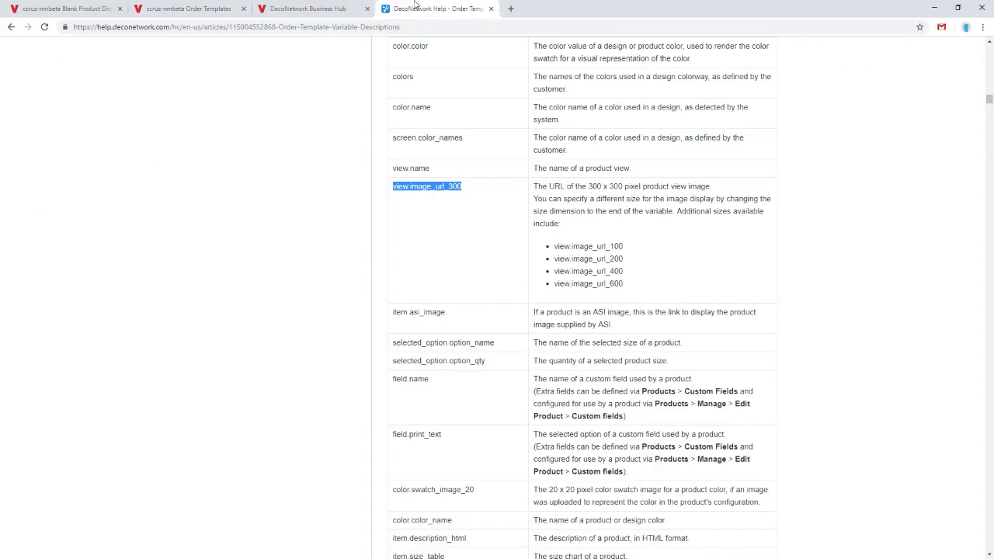
pyautogui.moveTo(645, 289); pyautogui.dragTo(553, 289)
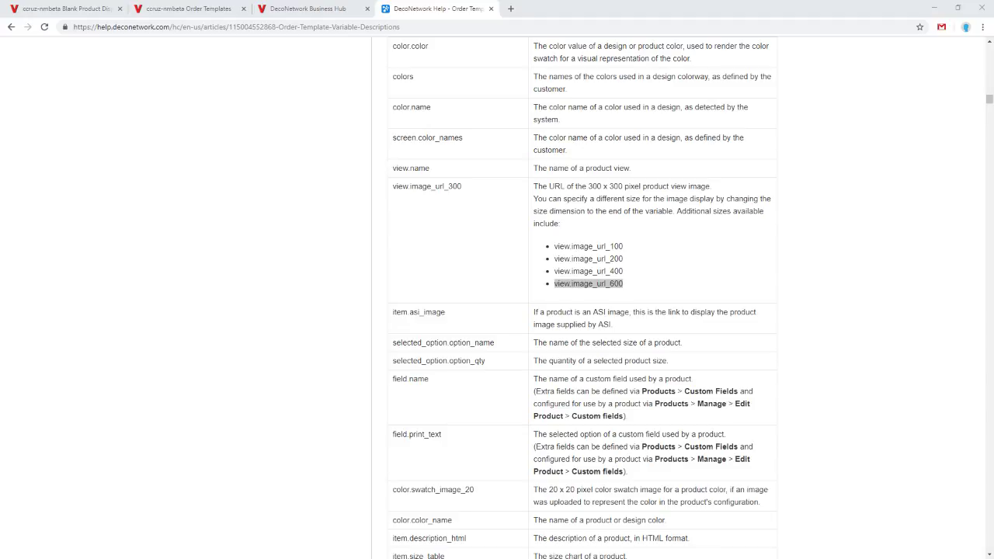
pyautogui.click(463, 8)
pyautogui.click(490, 8)
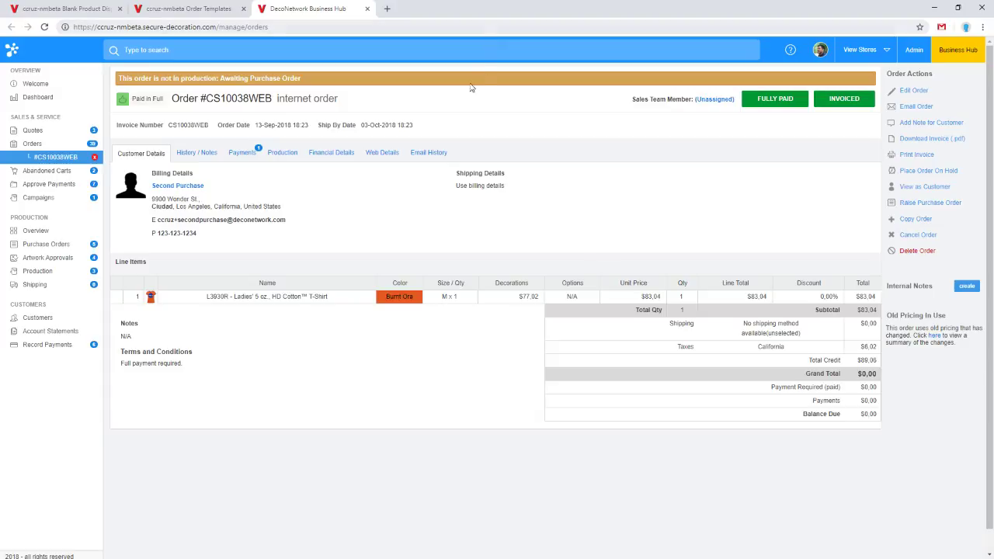
# Close the Order Templates browser tab, keeping the Blank Product Display and Business Hub tabs open
pyautogui.moveTo(454, 298); pyautogui.dragTo(448, 295)
pyautogui.click(455, 317)
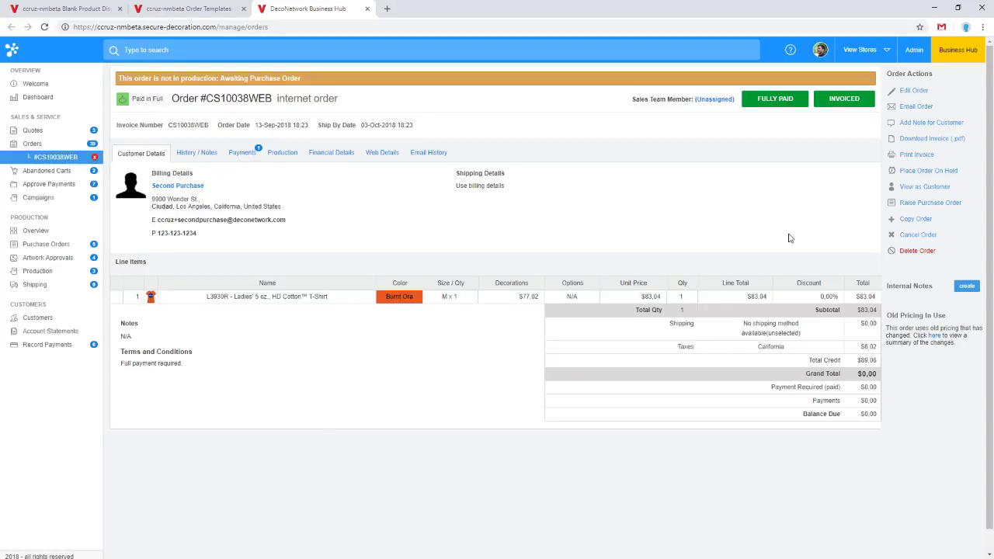
pyautogui.click(83, 11)
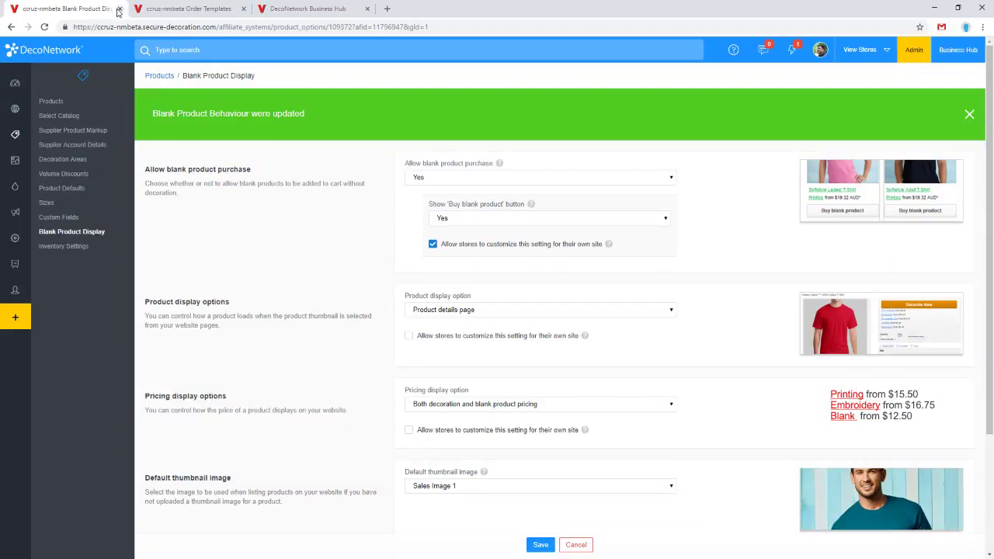
pyautogui.click(233, 9)
pyautogui.click(243, 9)
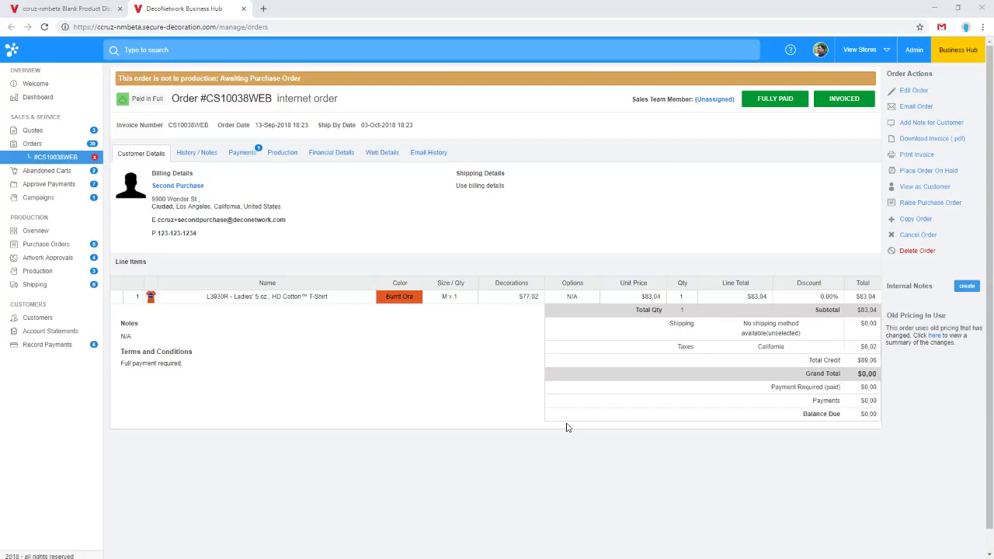
# Open the Decoration Pricing settings in the Admin area and look over the DTG, embroidery and screen printing pricing
pyautogui.click(91, 8)
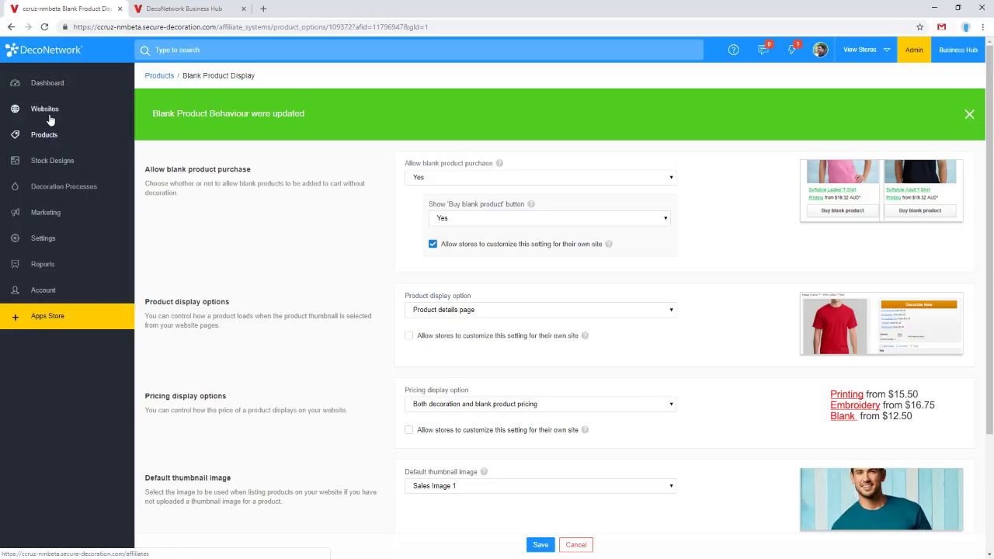
pyautogui.click(47, 188)
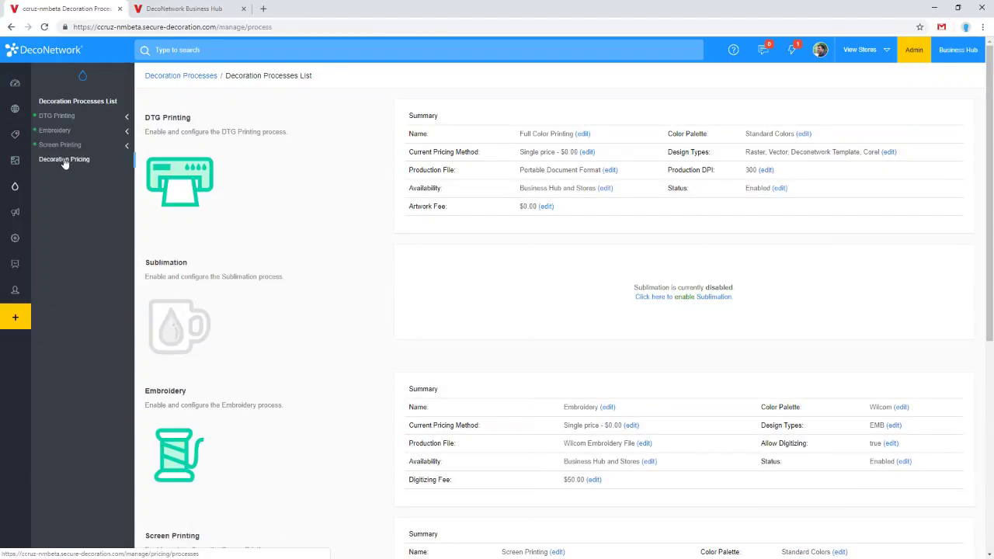
pyautogui.click(65, 161)
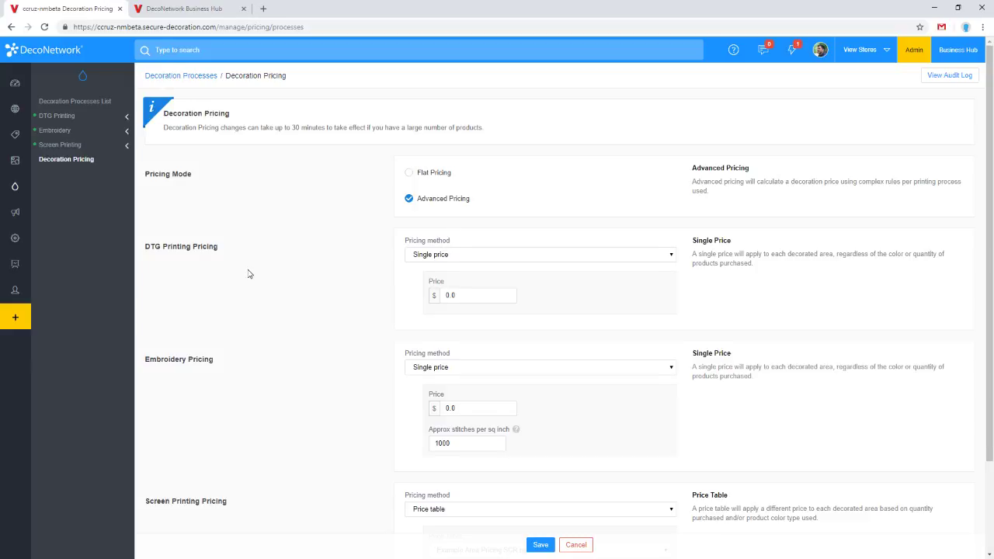
pyautogui.scroll(-3, 252, 279)
pyautogui.scroll(2, 254, 281)
pyautogui.scroll(-1, 265, 283)
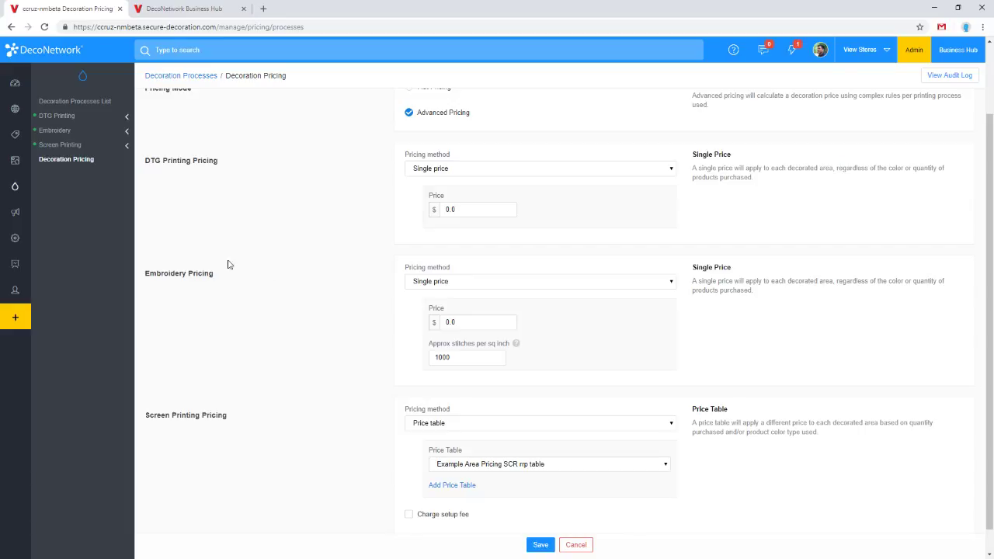
pyautogui.scroll(1, 369, 281)
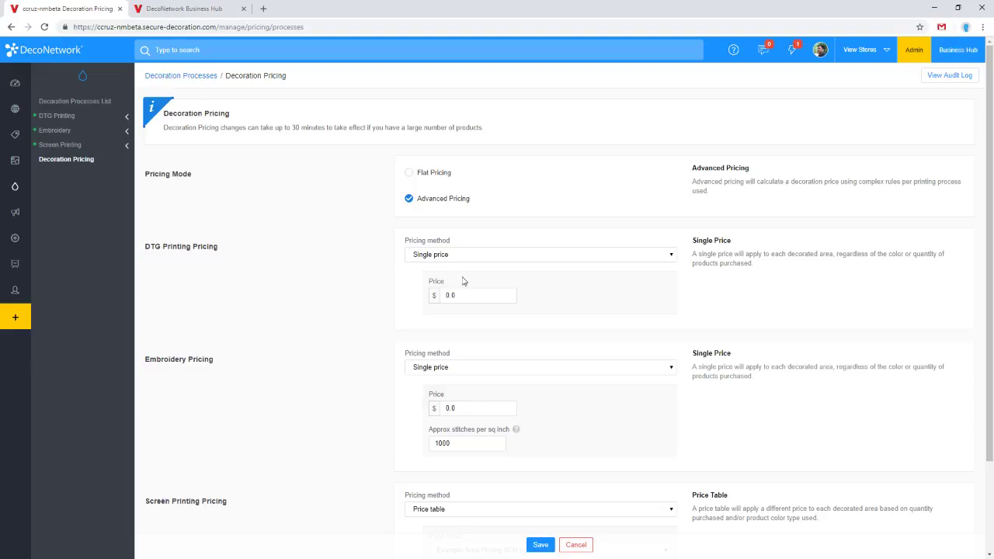
# Try the Price table pricing method for DTG Printing and switch it back to Single price
pyautogui.click(419, 260)
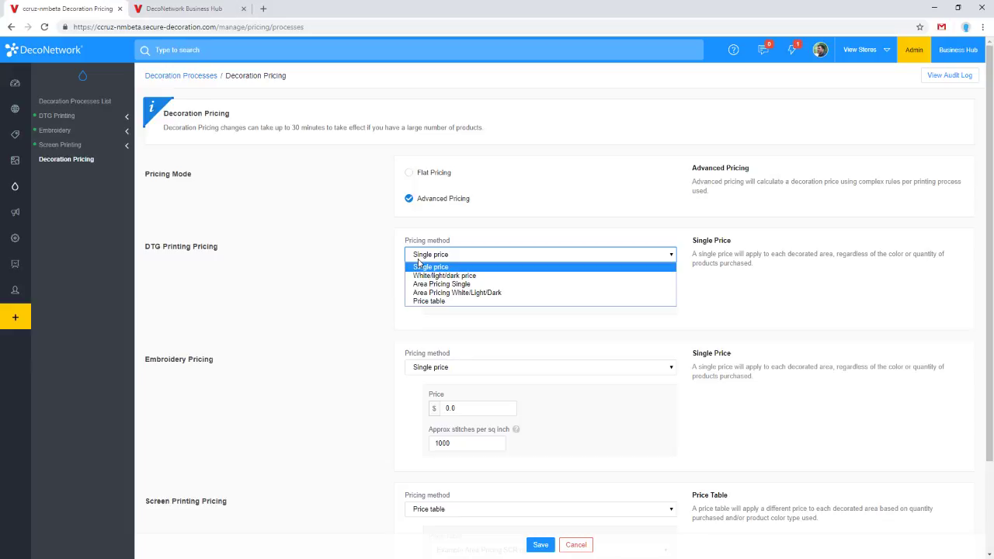
pyautogui.click(429, 302)
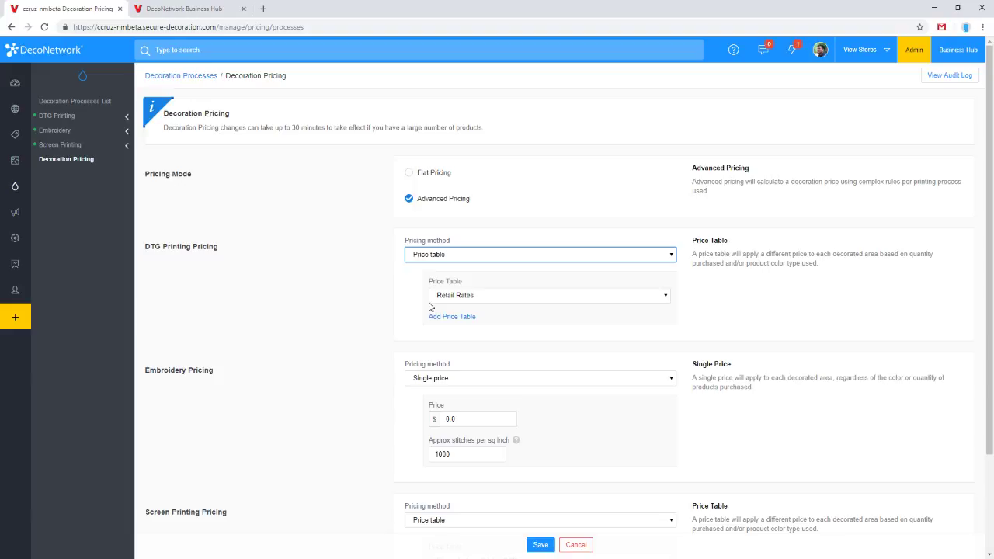
pyautogui.click(435, 260)
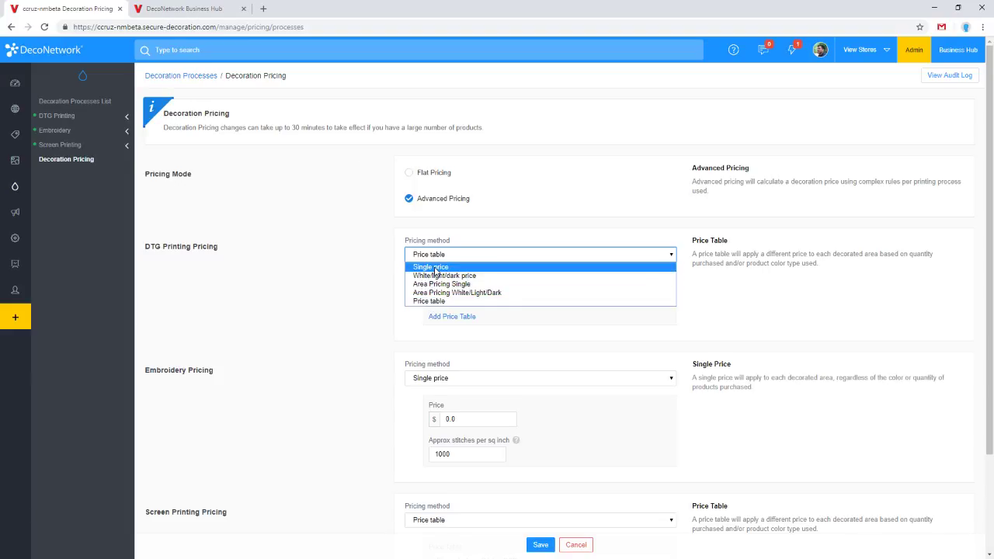
pyautogui.click(435, 267)
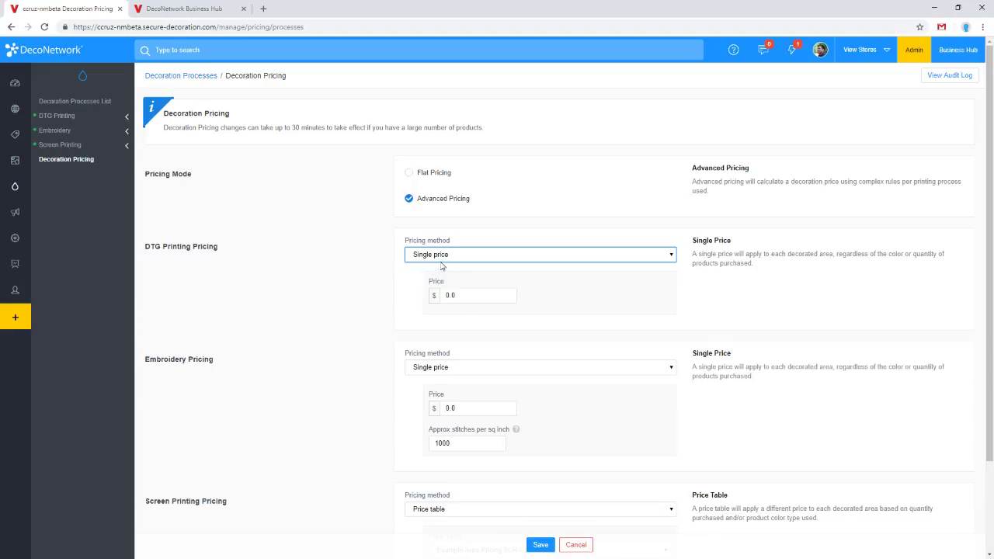
# Set the single price for DTG Printing to 10 dollars and select the entered value
pyautogui.click(477, 295)
pyautogui.moveTo(479, 295); pyautogui.dragTo(433, 295)
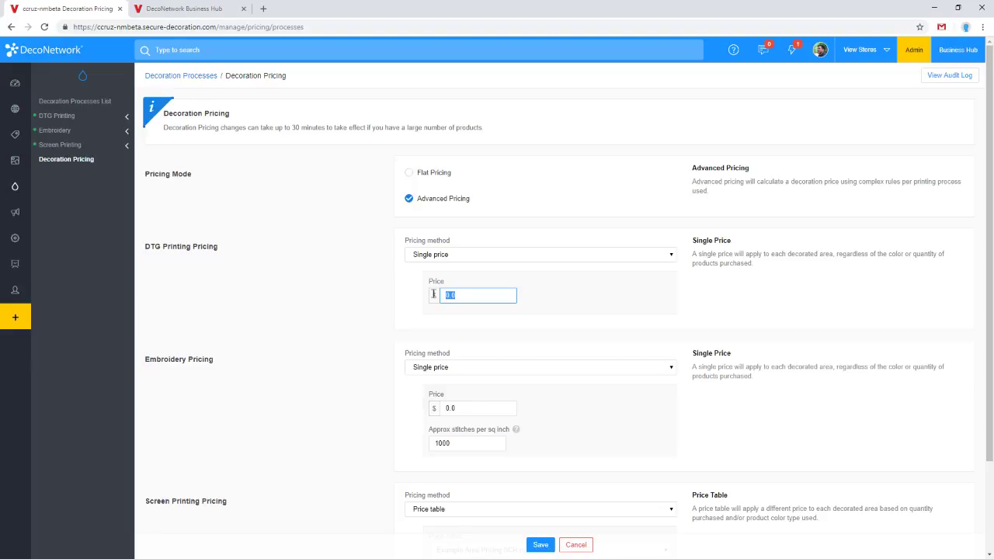
pyautogui.write('10')
pyautogui.moveTo(481, 296); pyautogui.dragTo(415, 296)
pyautogui.click(416, 295)
# Set the DTG Printing pricing method to Price table, using the Retail Rates table
pyautogui.click(431, 261)
pyautogui.click(429, 304)
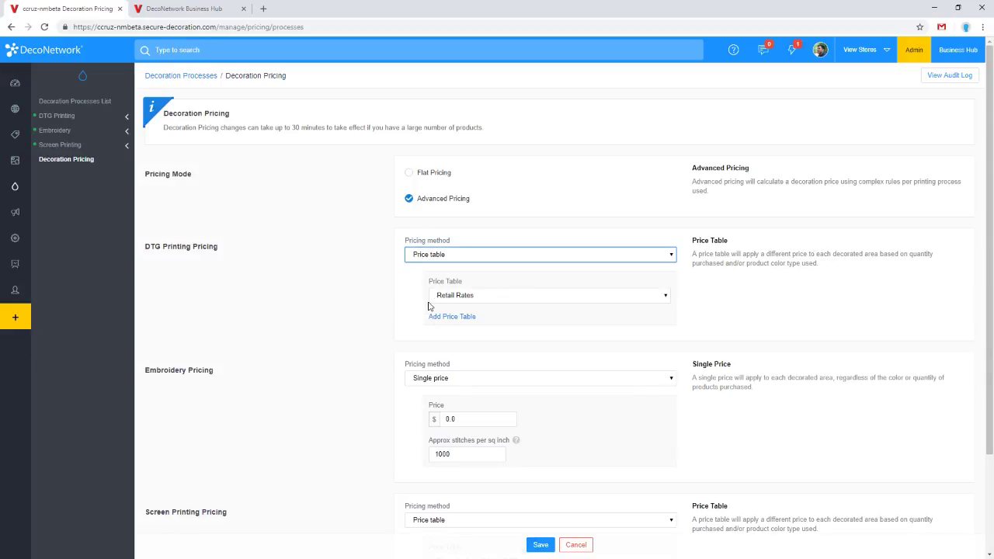
pyautogui.click(444, 300)
pyautogui.click(386, 301)
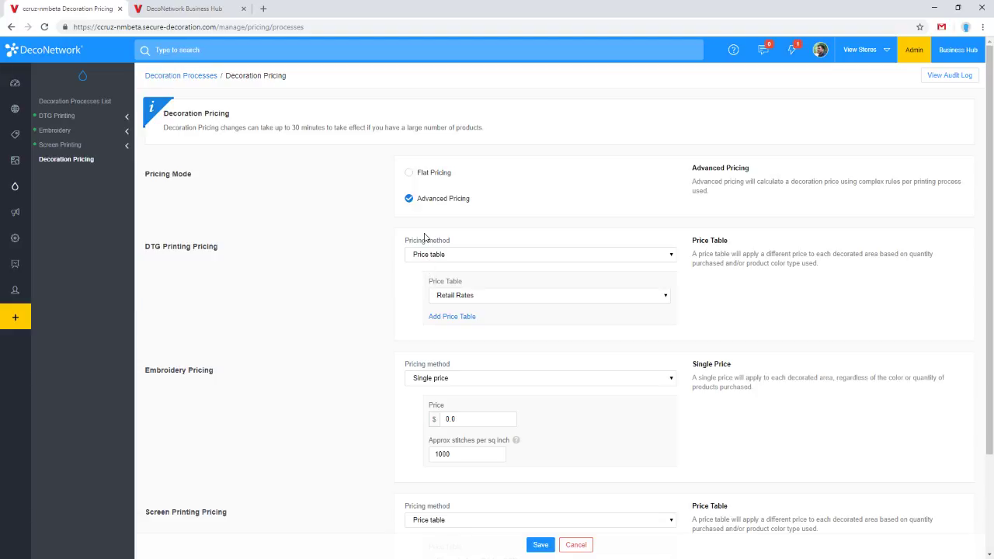
# Open the DTG Printing price tables and start adding a new price table to see its pricing types
pyautogui.click(101, 121)
pyautogui.click(89, 146)
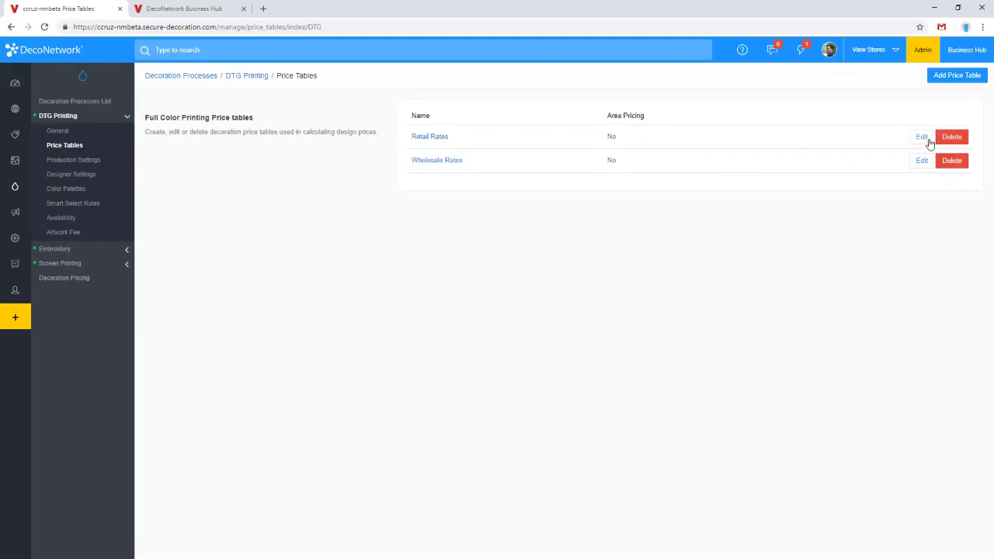
pyautogui.click(949, 78)
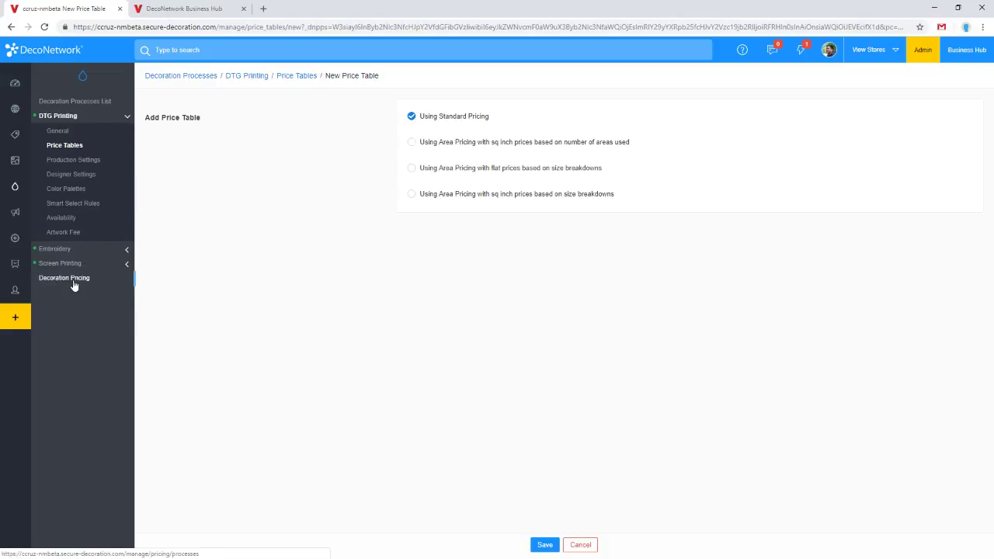
# Try the Area Pricing Single method for DTG Printing in Decoration Pricing, with the area calculated from the bounding box of the graphic
pyautogui.click(74, 280)
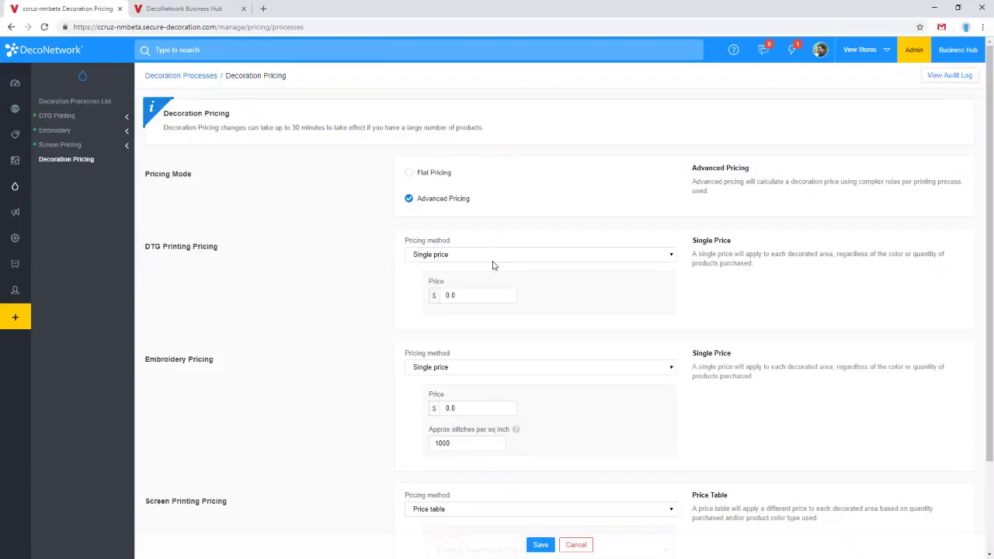
pyautogui.click(494, 256)
pyautogui.click(480, 281)
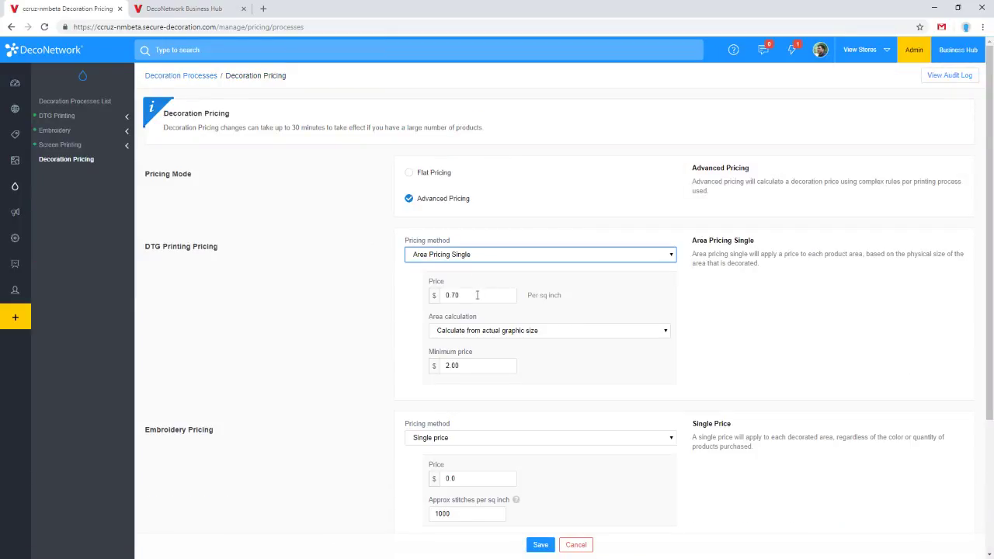
pyautogui.moveTo(476, 296); pyautogui.dragTo(437, 298)
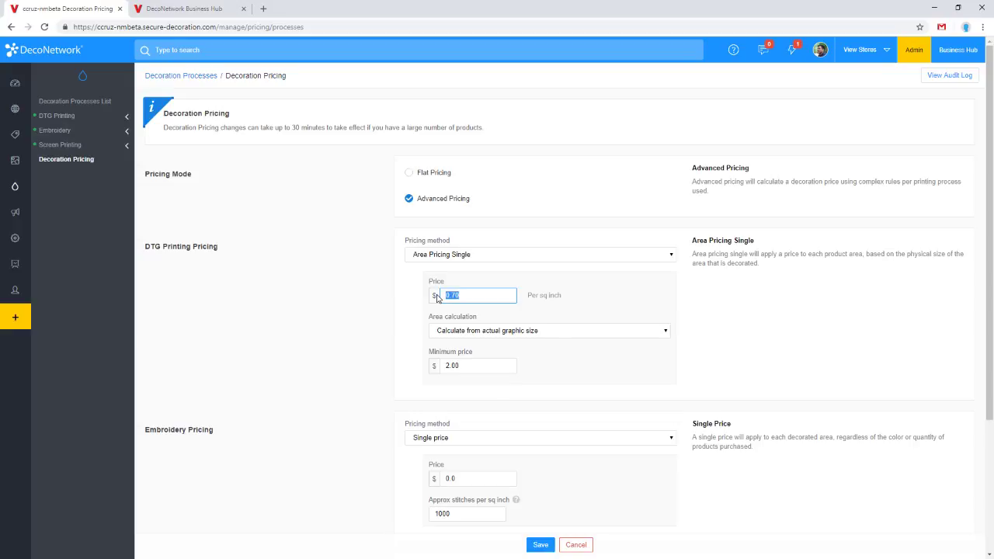
pyautogui.click(480, 334)
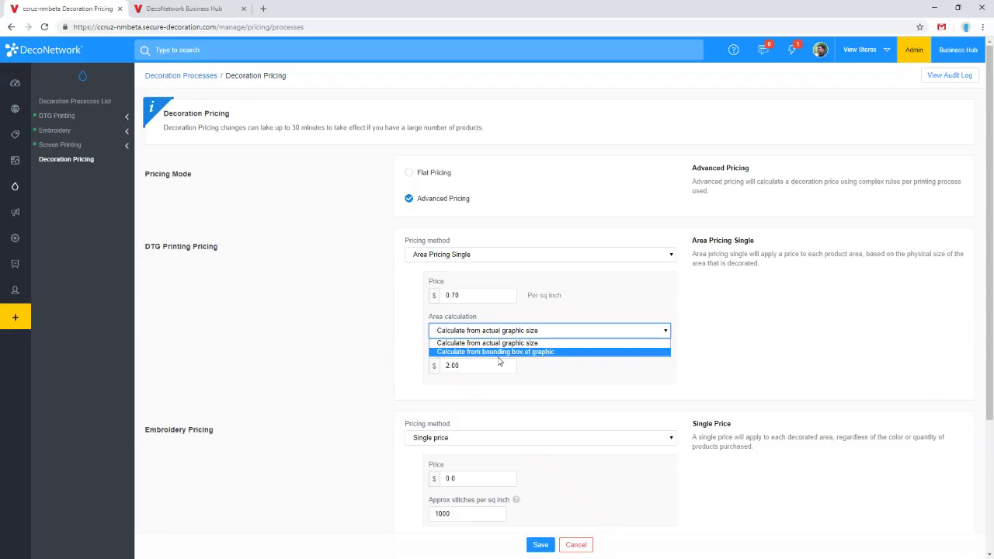
pyautogui.click(501, 353)
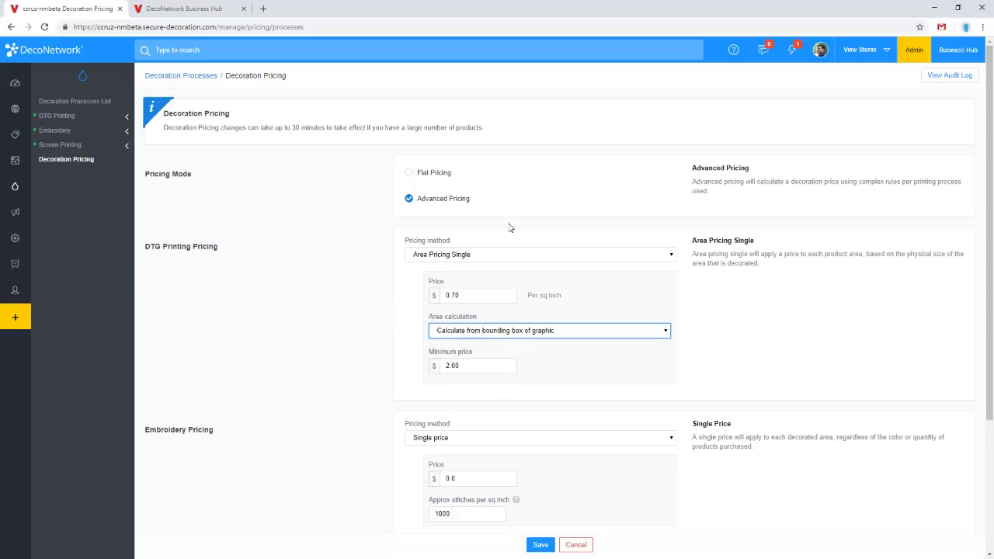
pyautogui.moveTo(471, 296); pyautogui.dragTo(427, 298)
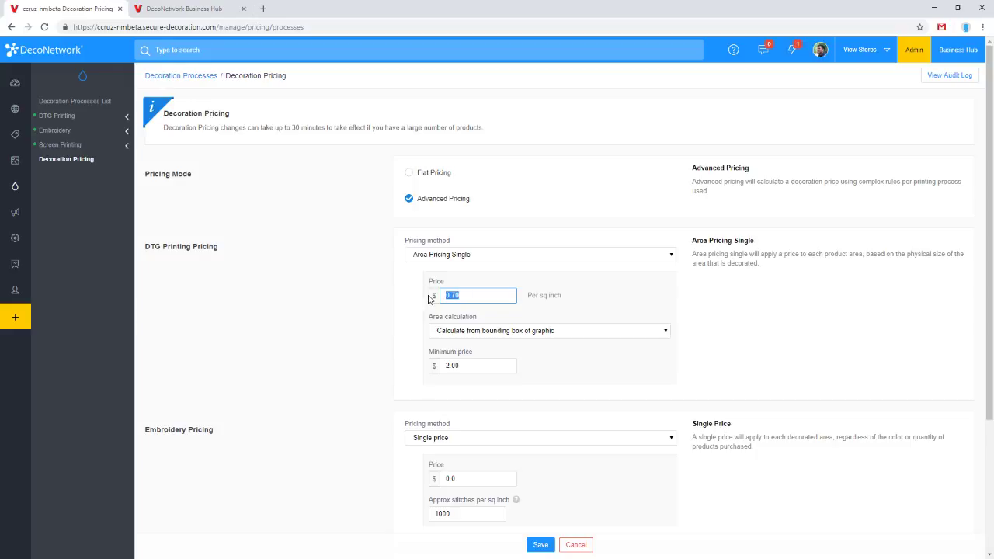
pyautogui.click(373, 310)
# Return to the new DTG price table form and try the three area pricing options one by one
pyautogui.click(10, 27)
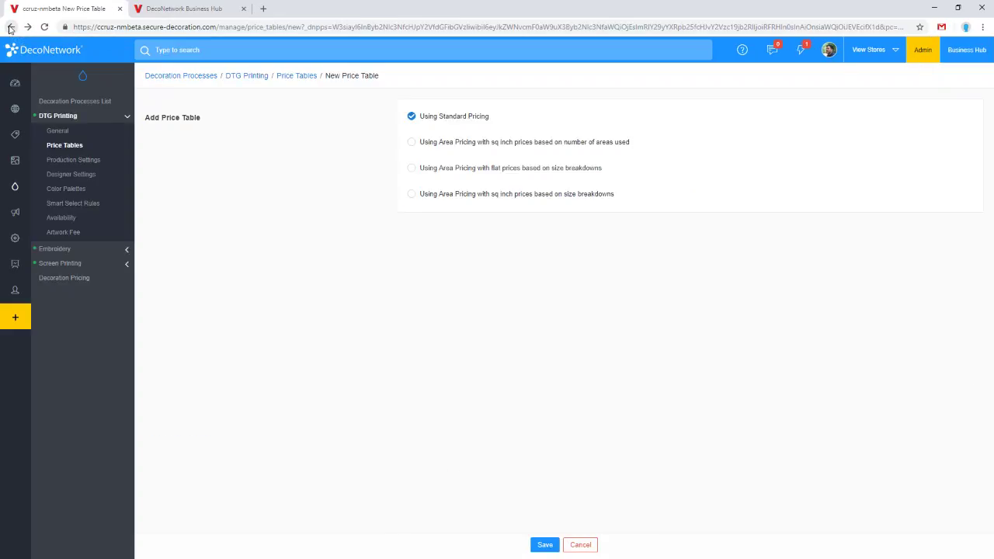
pyautogui.click(448, 148)
pyautogui.click(484, 172)
pyautogui.click(484, 193)
pyautogui.click(486, 172)
pyautogui.click(472, 198)
pyautogui.click(478, 171)
pyautogui.click(487, 144)
# Leave the new price table form via the DTG price tables and review the Decoration Pricing settings down to Screen Printing
pyautogui.click(86, 147)
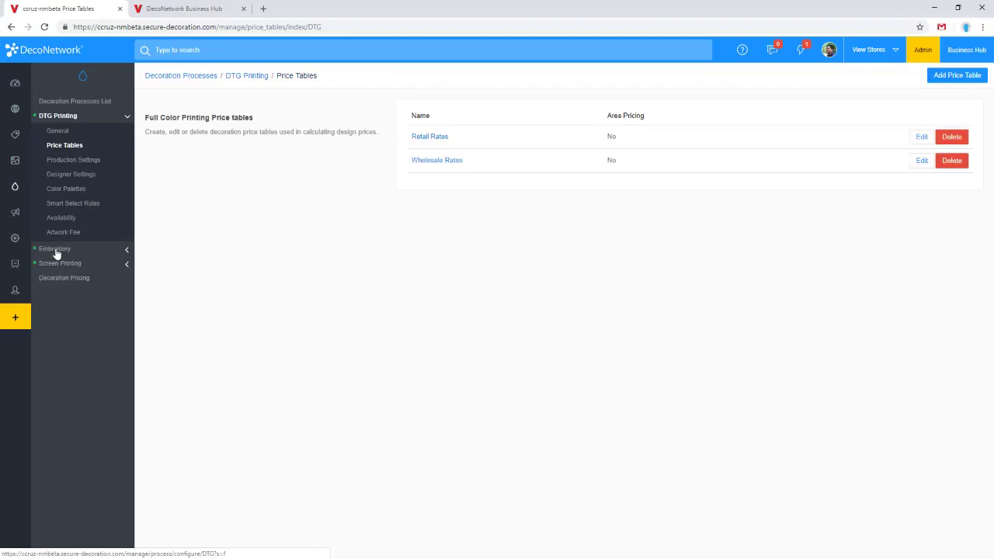
pyautogui.click(57, 132)
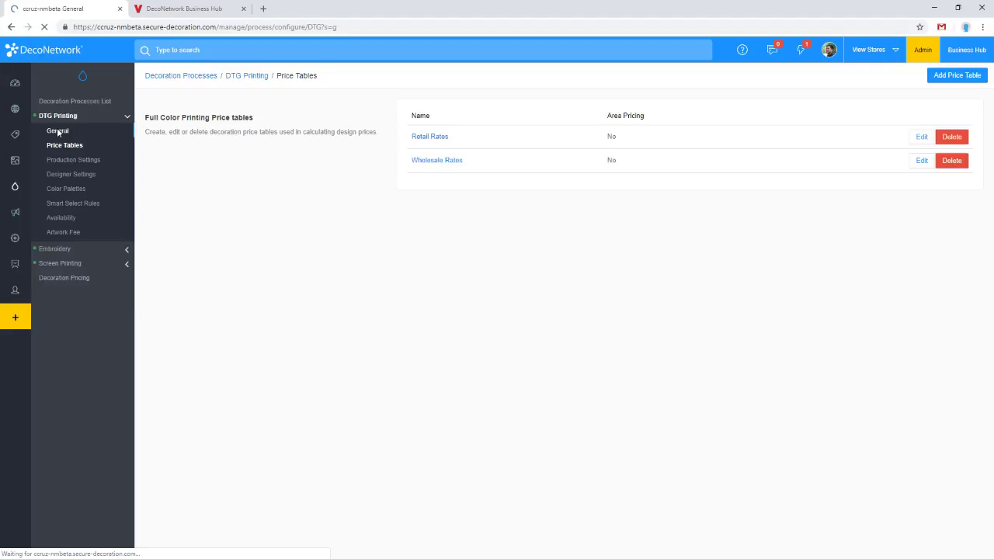
pyautogui.click(85, 277)
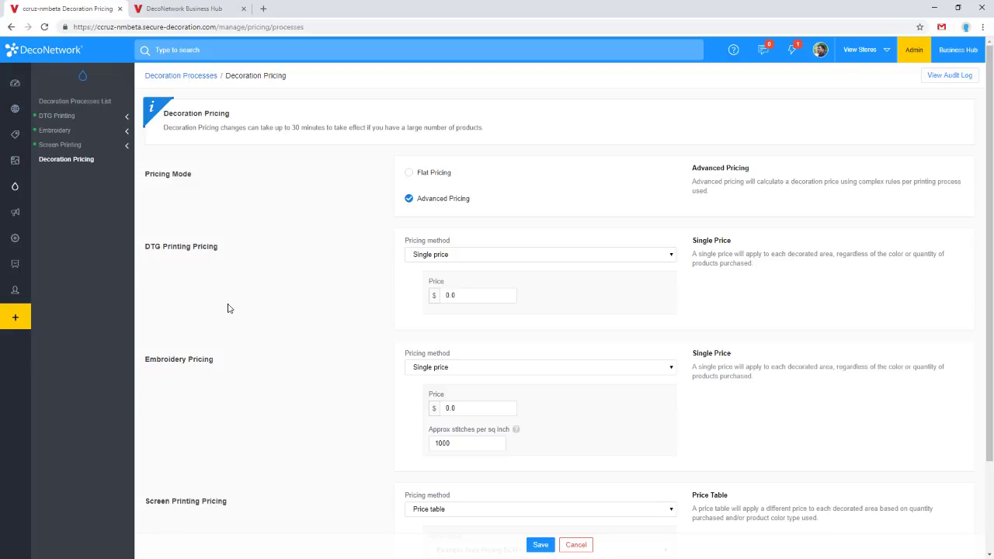
pyautogui.scroll(-2, 228, 308)
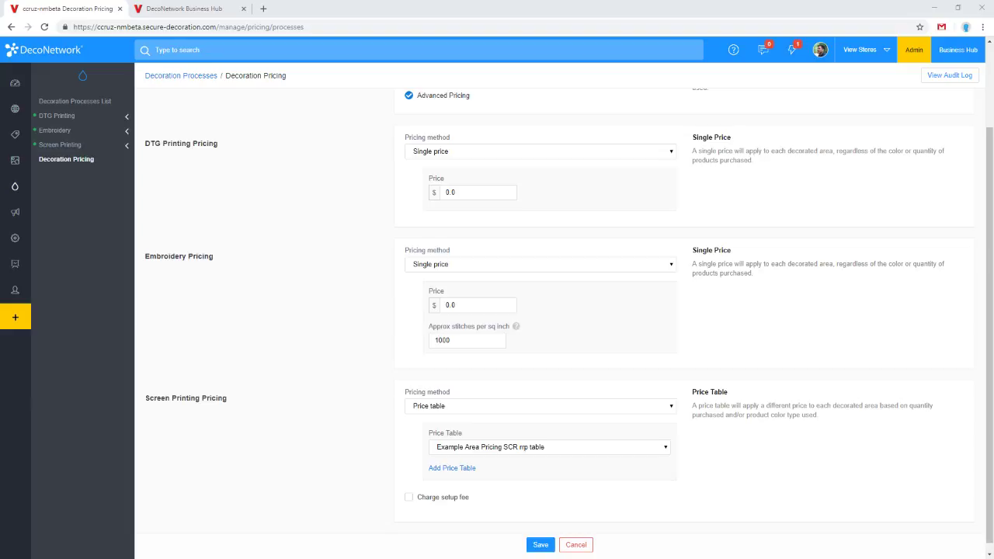
# Switch to the Business Hub order, examine its invoice as the customer sees it, and request the invoice PDF
pyautogui.click(165, 13)
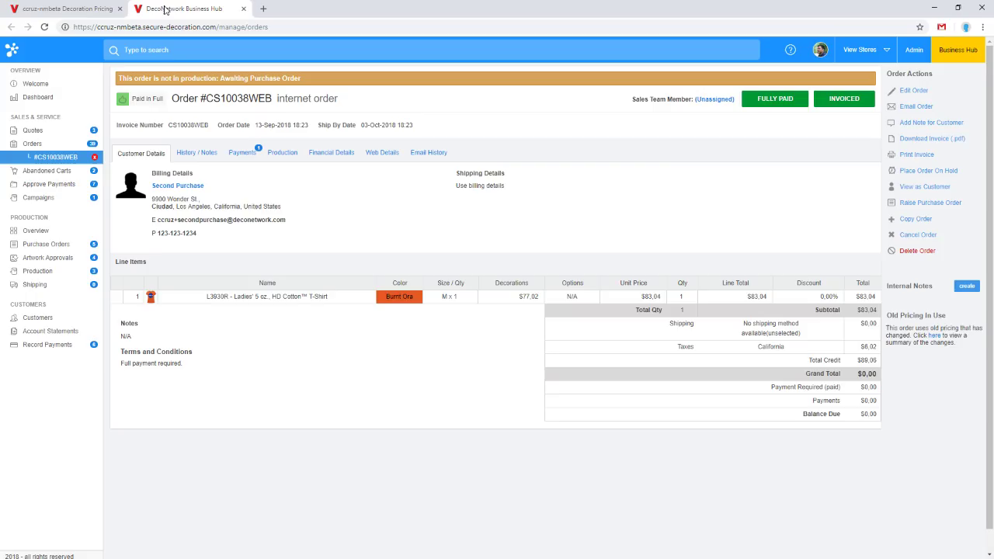
pyautogui.click(931, 189)
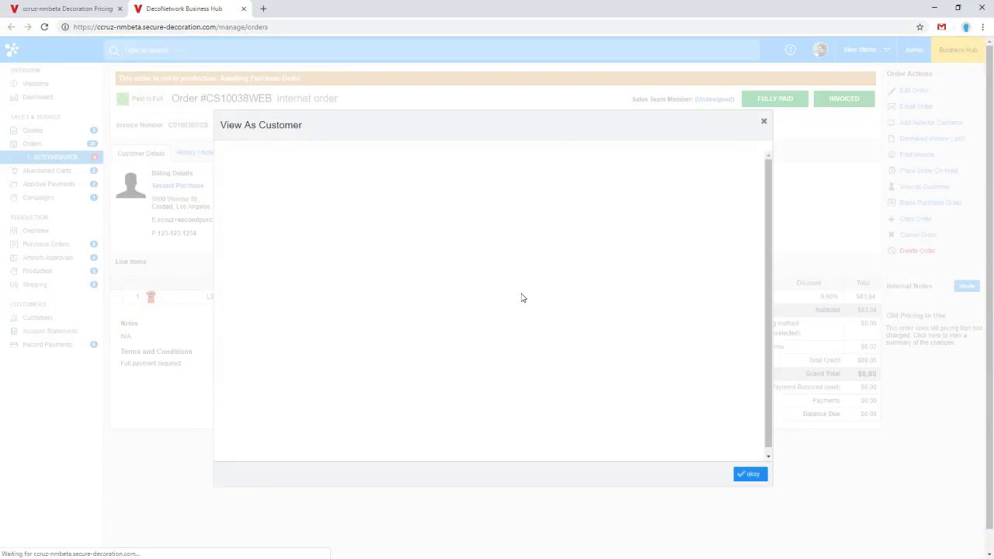
pyautogui.scroll(-5, 511, 291)
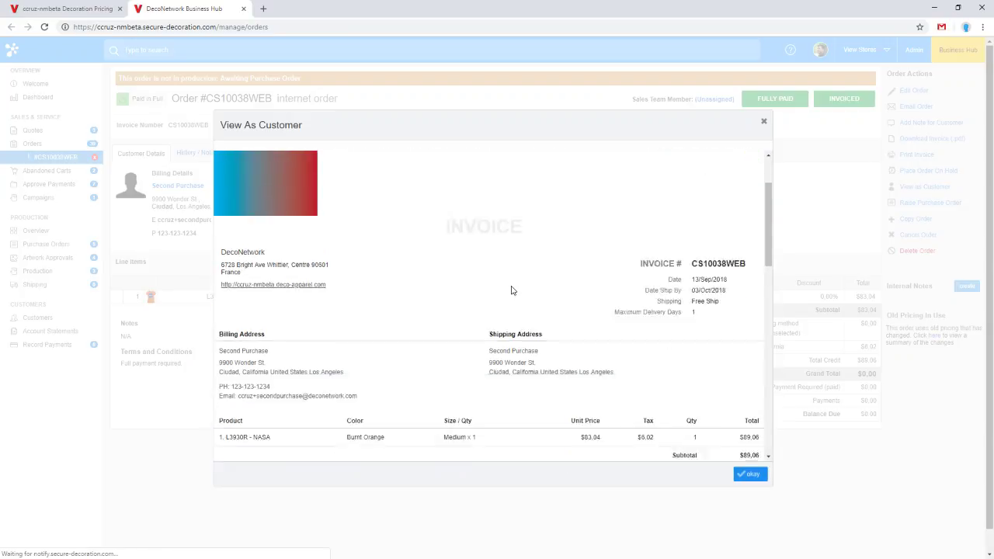
pyautogui.scroll(-4, 511, 291)
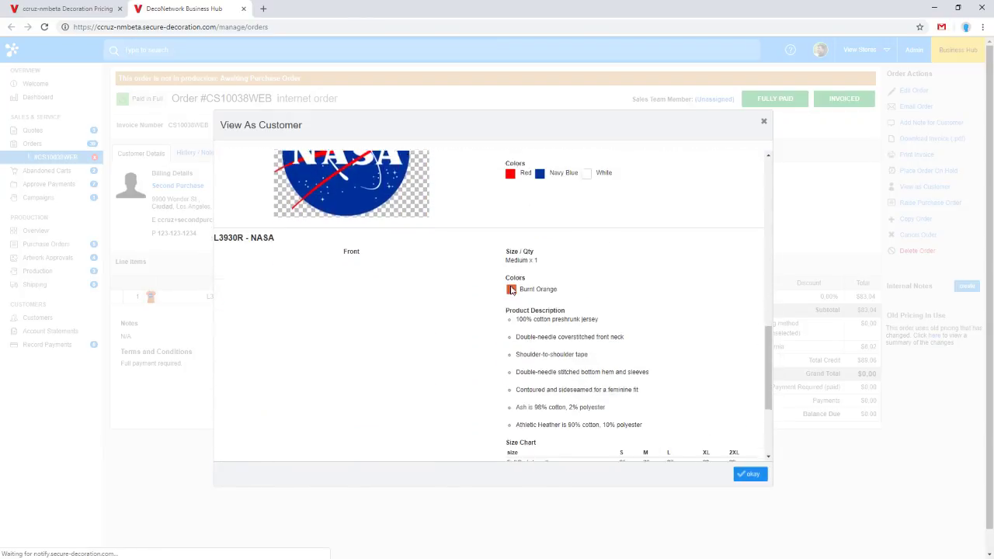
pyautogui.scroll(3, 511, 291)
pyautogui.scroll(8, 511, 290)
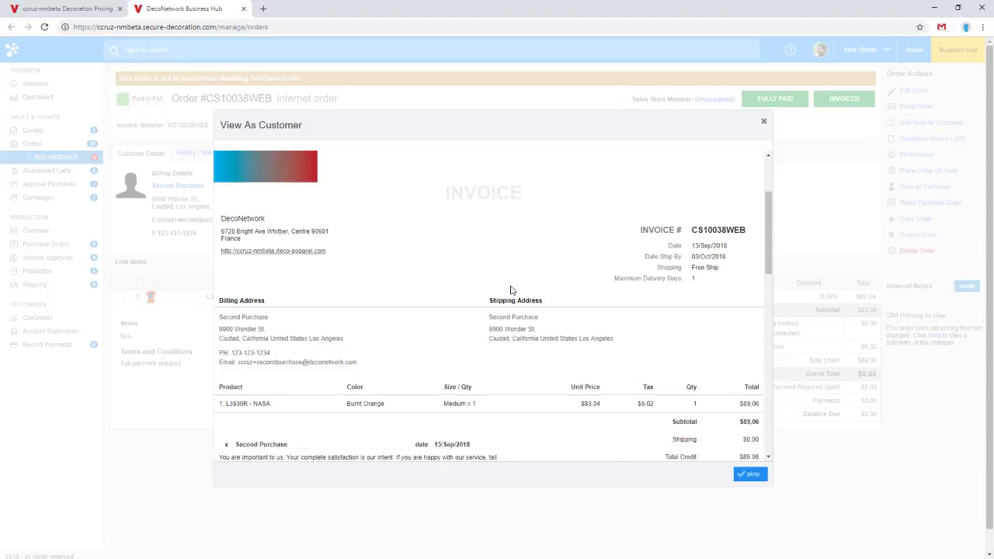
pyautogui.scroll(3, 525, 301)
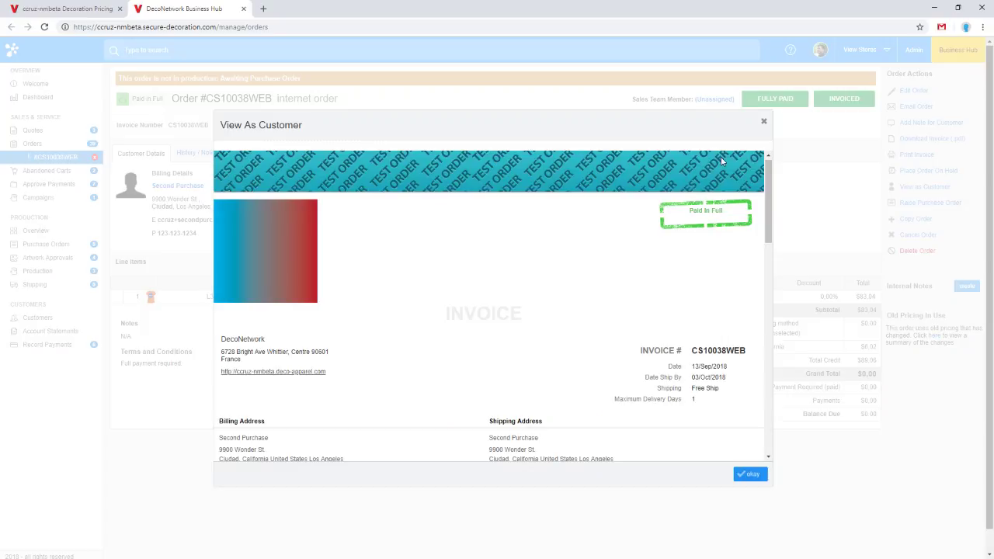
pyautogui.click(765, 124)
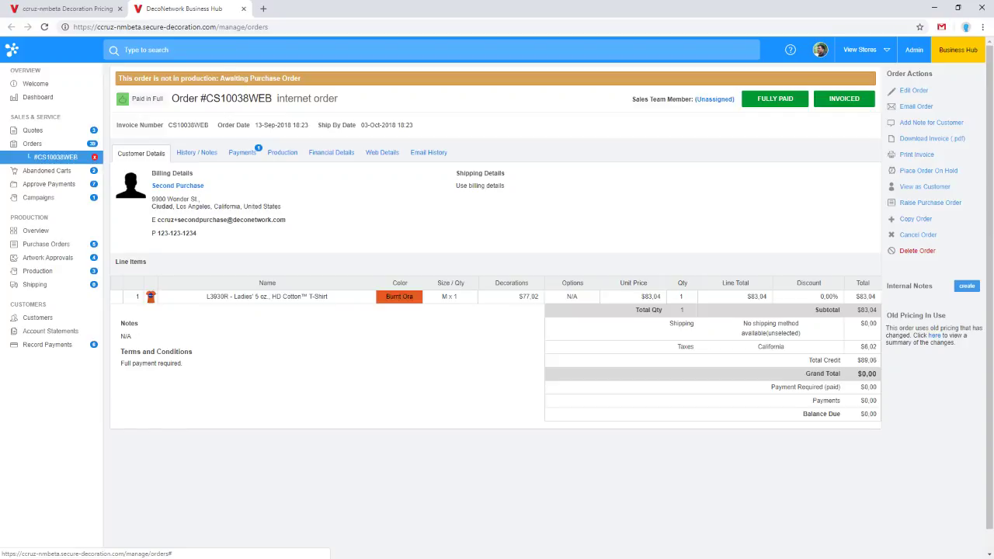
pyautogui.click(932, 138)
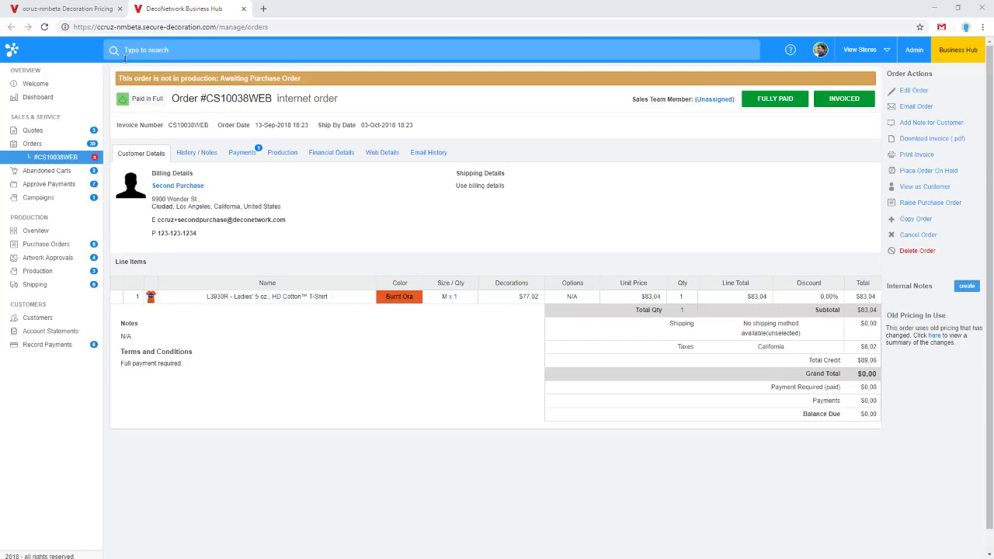
# Return to the Admin area and open the Price Settings of the ccruz-nmbeta store
pyautogui.click(95, 6)
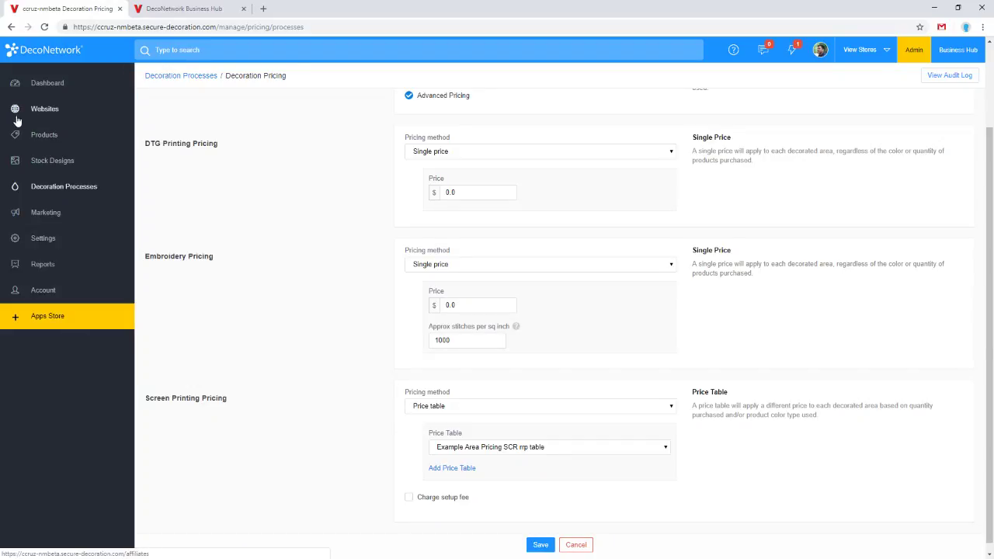
pyautogui.click(17, 118)
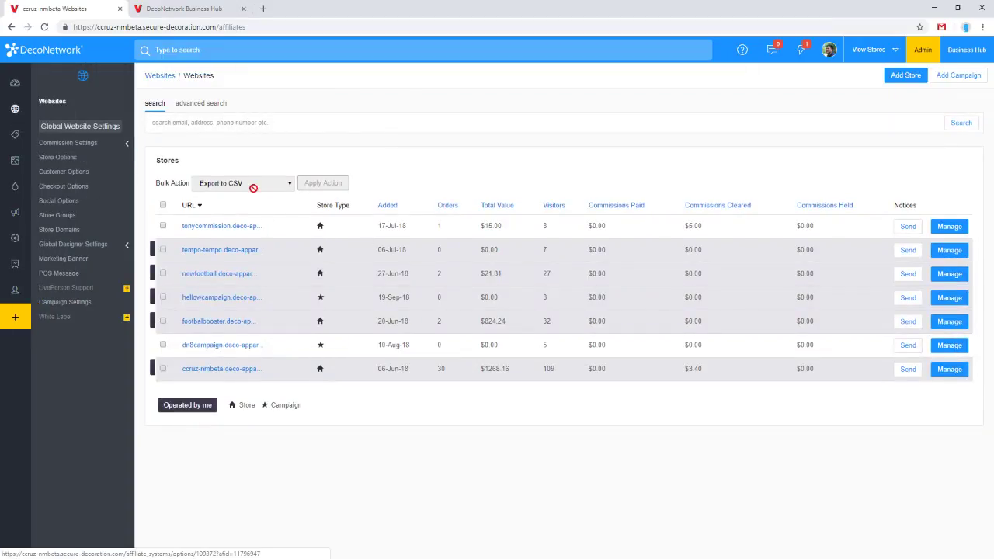
pyautogui.click(958, 374)
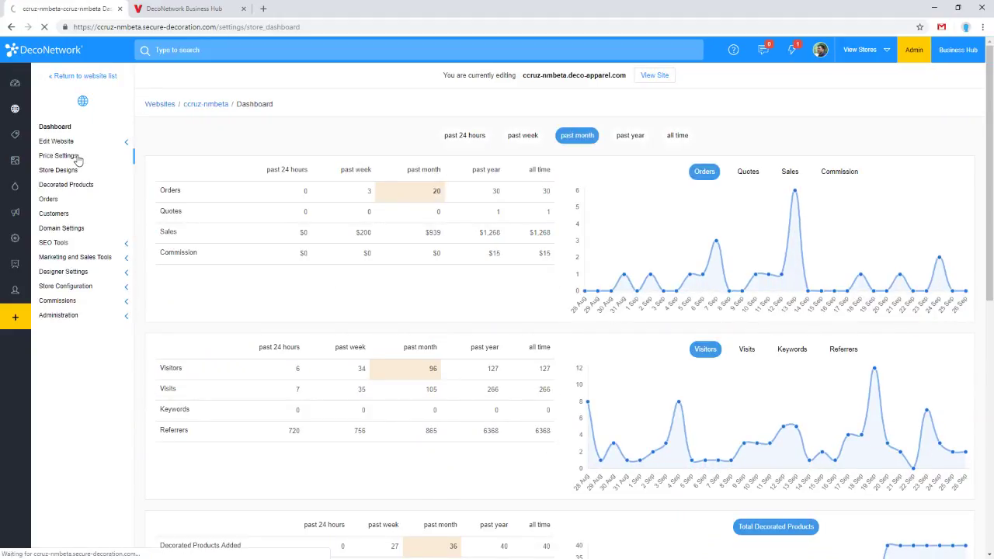
pyautogui.click(76, 158)
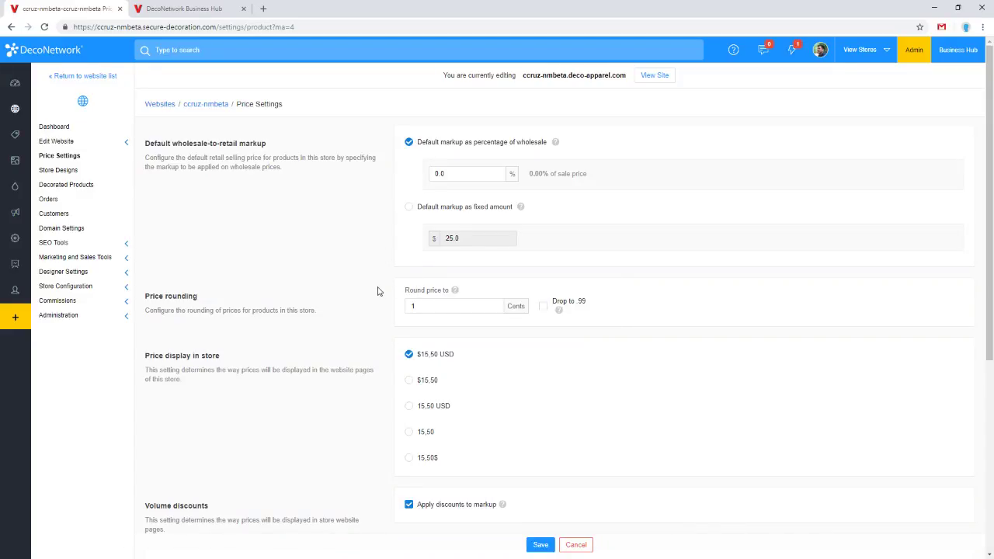
# Set the store's price rounding to 10 cents
pyautogui.doubleClick(417, 305)
pyautogui.click(428, 304)
pyautogui.moveTo(456, 293)
pyautogui.write('10')
# Set the store's price rounding to 100 cents
pyautogui.doubleClick(480, 307)
pyautogui.click(459, 307)
pyautogui.doubleClick(459, 308)
pyautogui.write('100')
pyautogui.click(490, 336)
pyautogui.moveTo(444, 308); pyautogui.dragTo(379, 304)
pyautogui.click(594, 324)
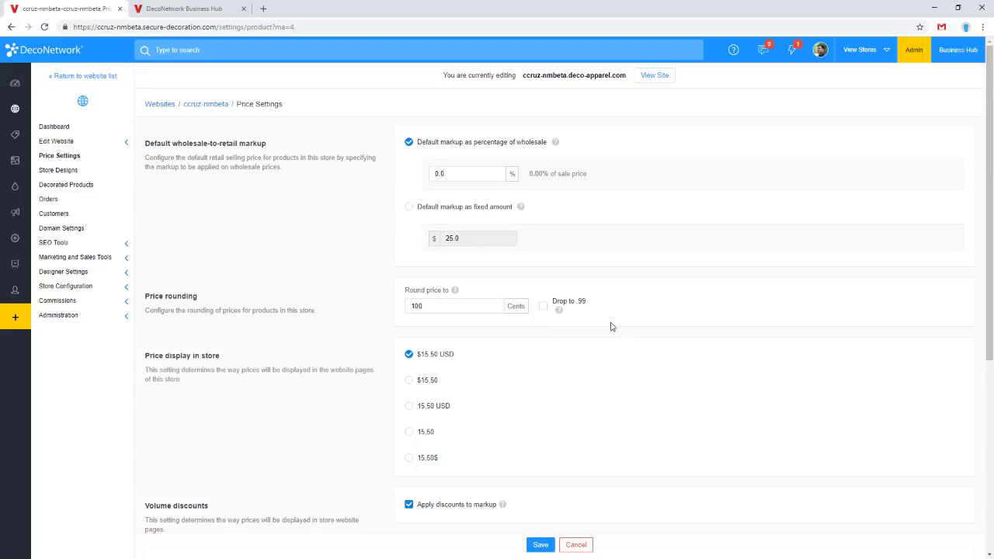
# Try the Drop to .99 option, turn it off again, and set the price rounding to 50 cents
pyautogui.click(546, 310)
pyautogui.click(441, 307)
pyautogui.click(471, 320)
pyautogui.click(457, 303)
pyautogui.moveTo(457, 303); pyautogui.dragTo(394, 307)
pyautogui.click(543, 306)
pyautogui.write('50')
pyautogui.click(451, 338)
pyautogui.click(468, 298)
pyautogui.hotkey('alt', 'Tab')
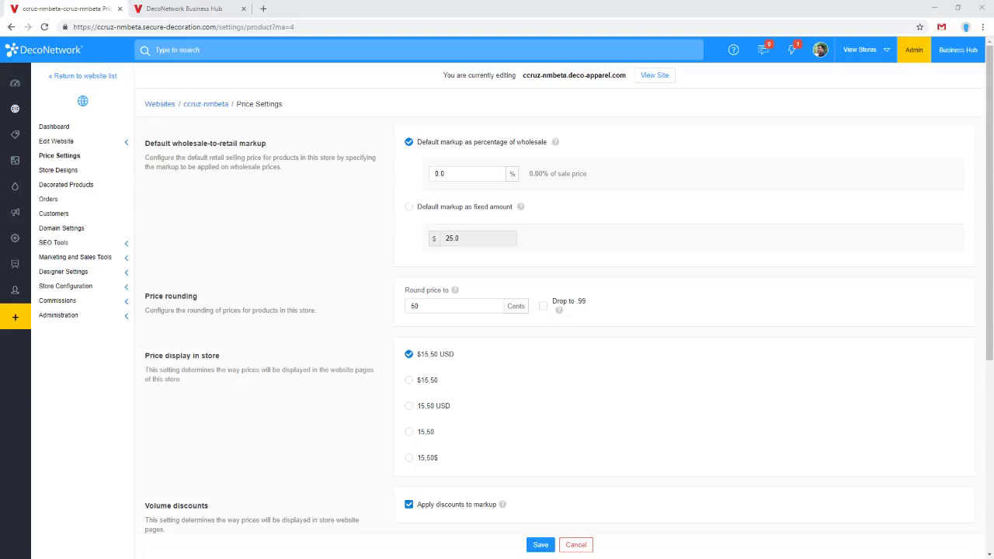
# View the Business Hub order as the customer and examine the screen print design and the product image on its invoice
pyautogui.click(216, 7)
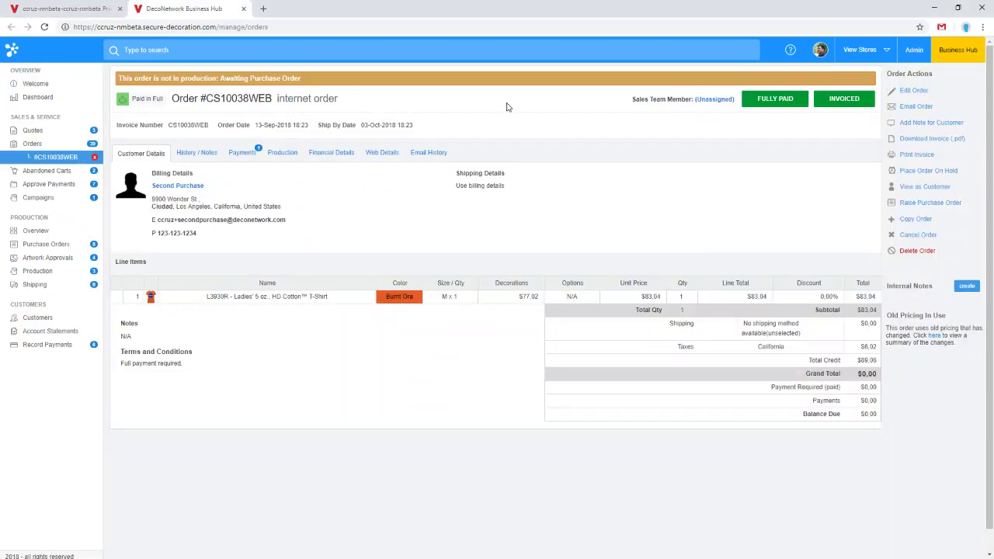
pyautogui.click(924, 187)
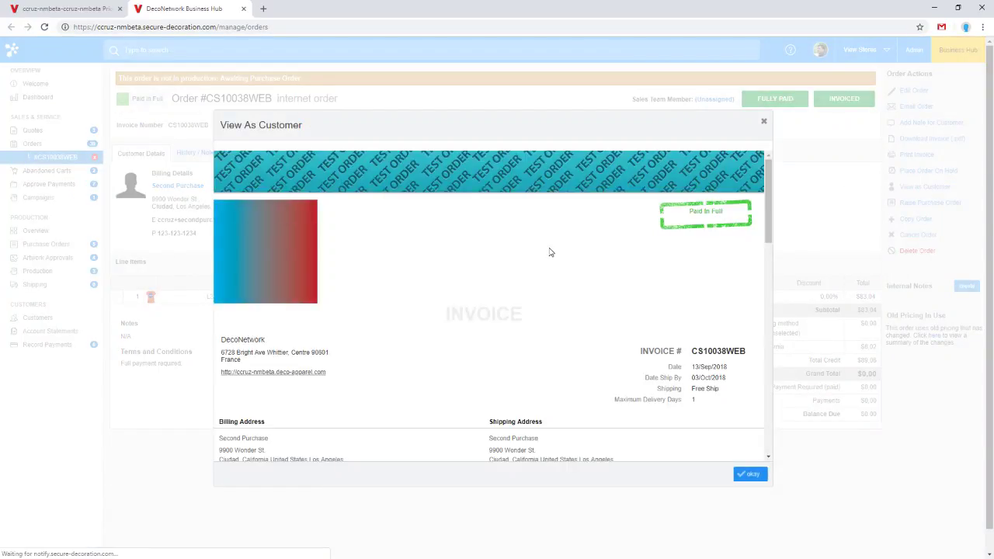
pyautogui.scroll(-6, 554, 344)
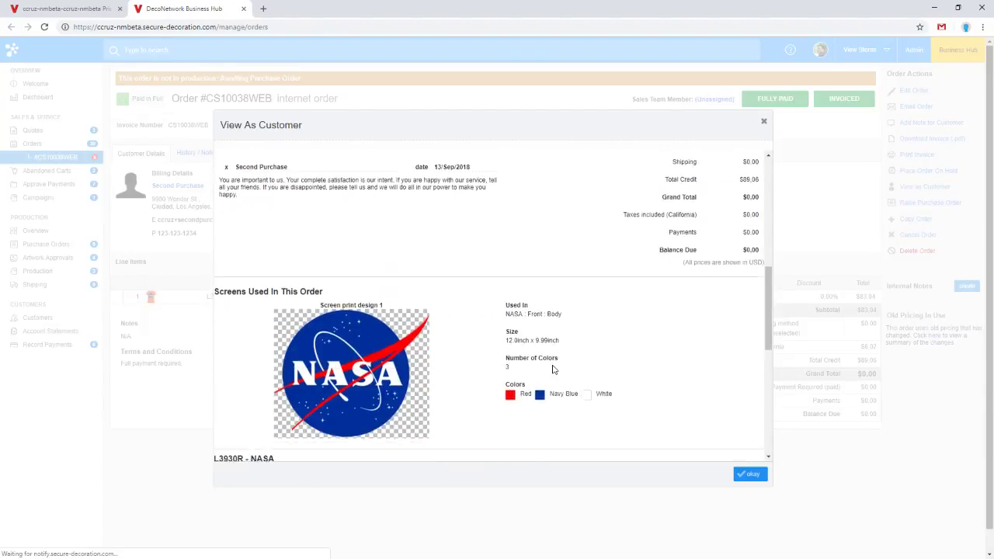
pyautogui.scroll(-2, 552, 368)
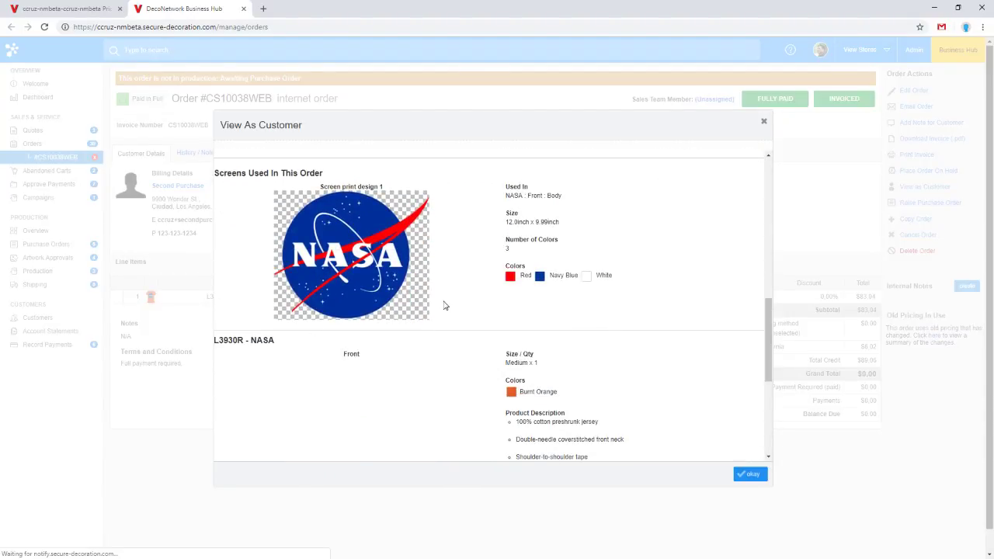
pyautogui.scroll(-5, 396, 324)
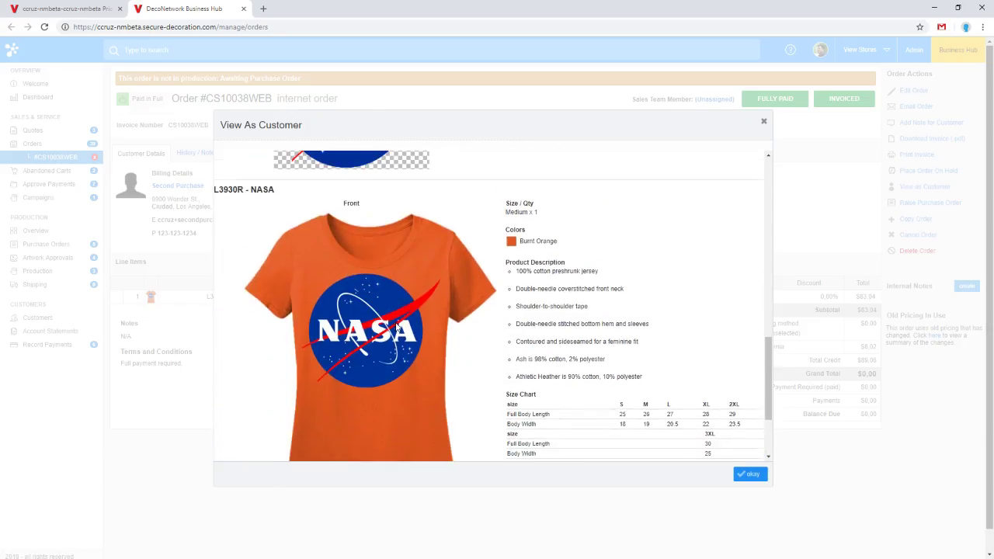
pyautogui.scroll(-2, 395, 322)
pyautogui.scroll(7, 395, 322)
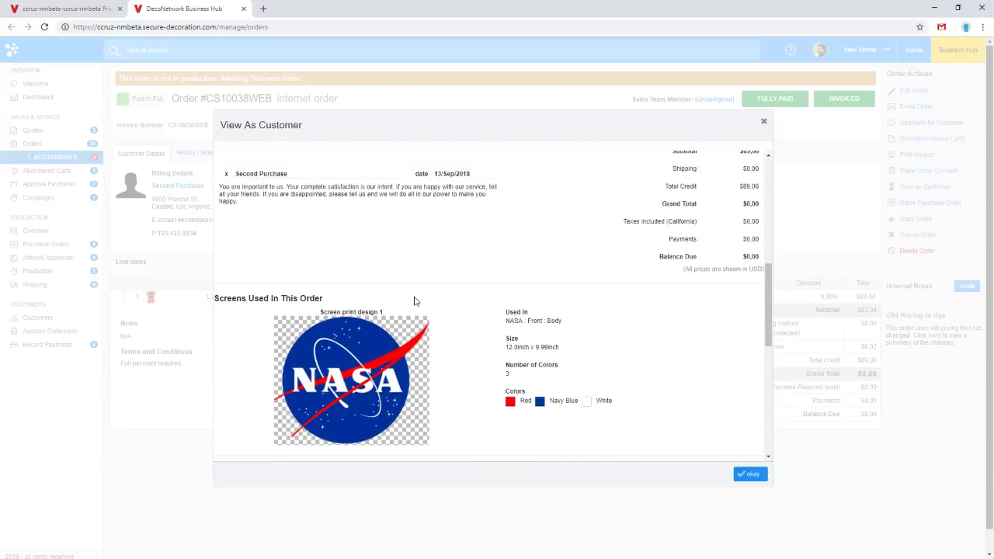
pyautogui.scroll(-2, 412, 311)
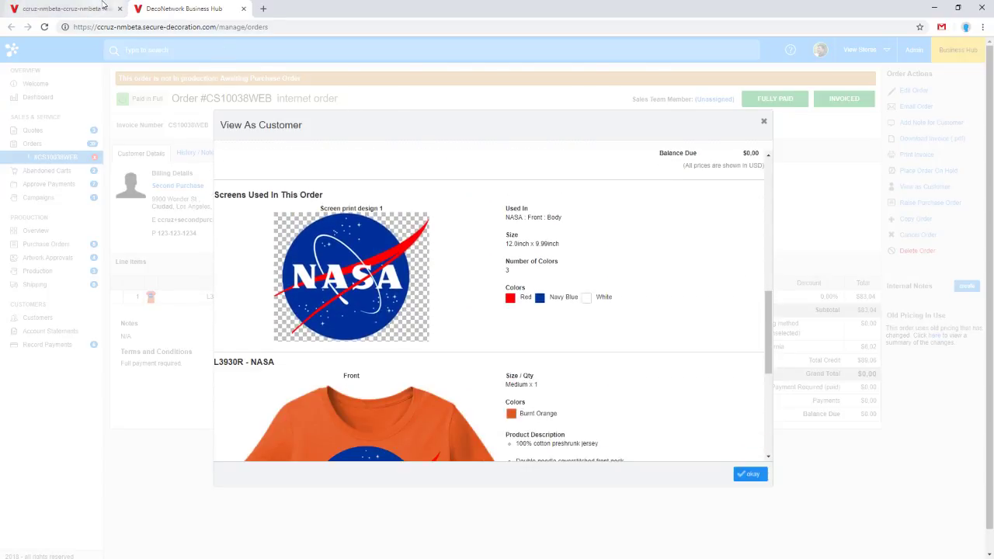
# Open the fulfillment settings in a separate browser tab and return to the customer view of the Business Hub order
pyautogui.click(103, 6)
pyautogui.moveTo(43, 209)
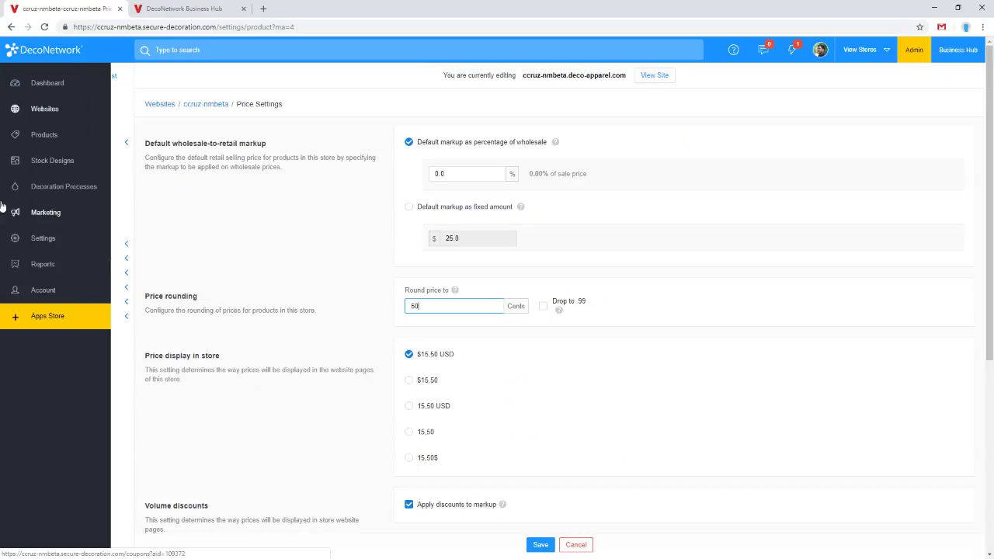
pyautogui.keyDown('ctrl'); pyautogui.click(43, 238); pyautogui.keyUp('ctrl')
pyautogui.click(322, 7)
# Inspect the customer invoice's page code and delete the async_action_background element covering the screen print design
pyautogui.rightClick(340, 268)
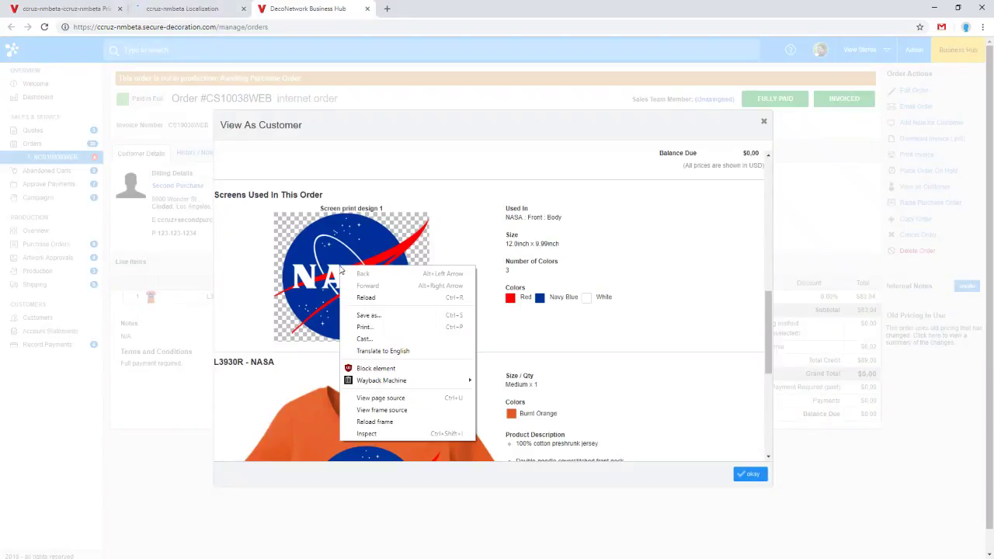
pyautogui.click(388, 433)
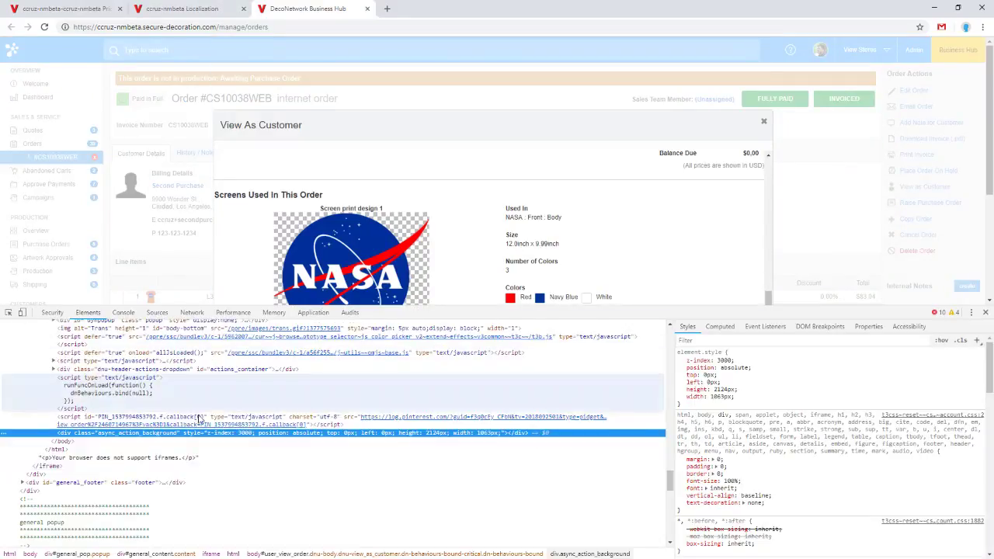
pyautogui.rightClick(192, 433)
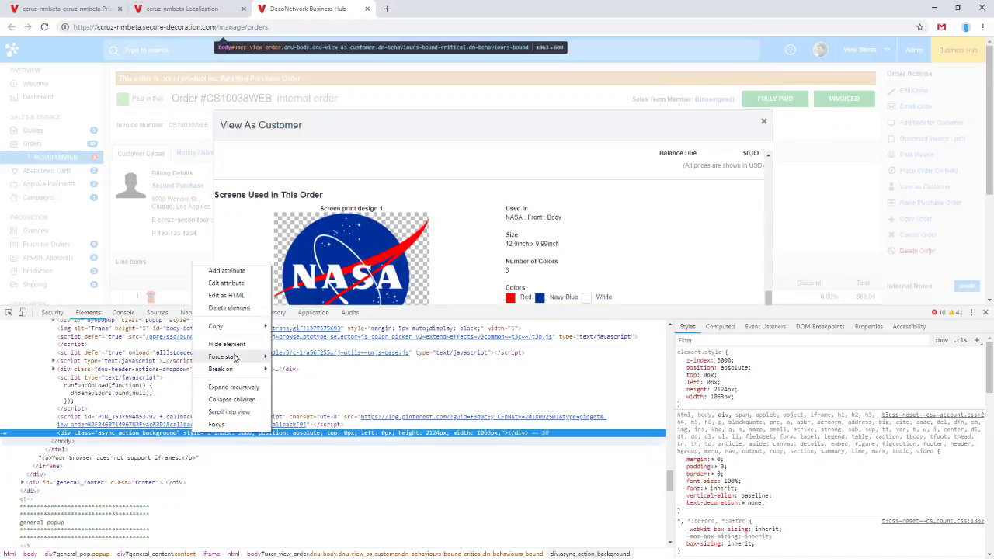
pyautogui.click(233, 308)
# Inspect the screen print design image, view its source PNG in a separate tab, and return to the order
pyautogui.rightClick(410, 231)
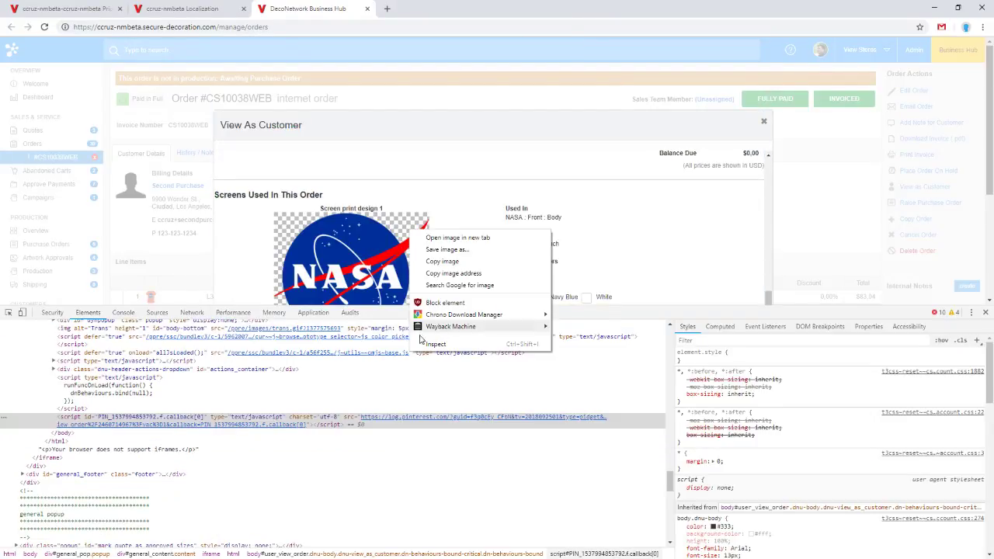
pyautogui.click(432, 344)
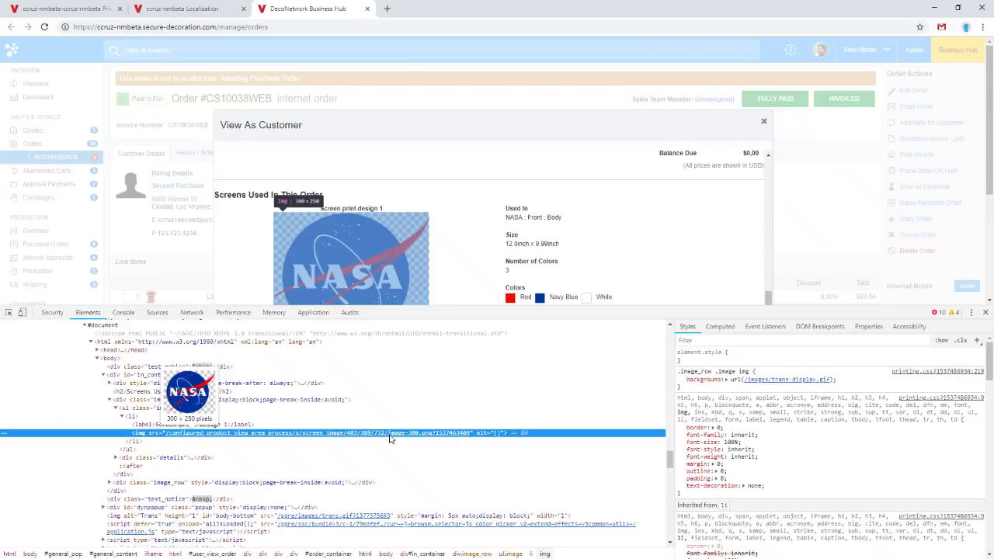
pyautogui.rightClick(391, 438)
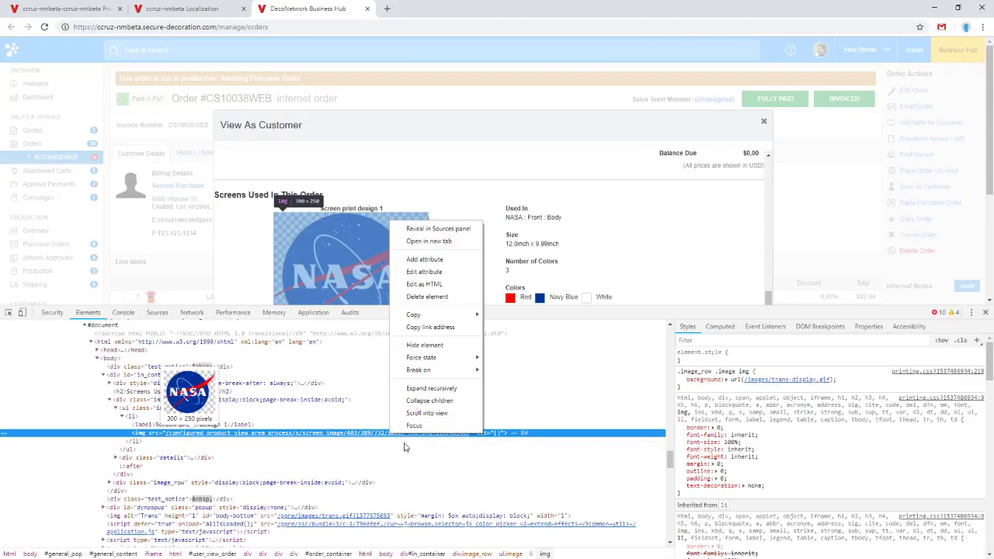
pyautogui.click(439, 242)
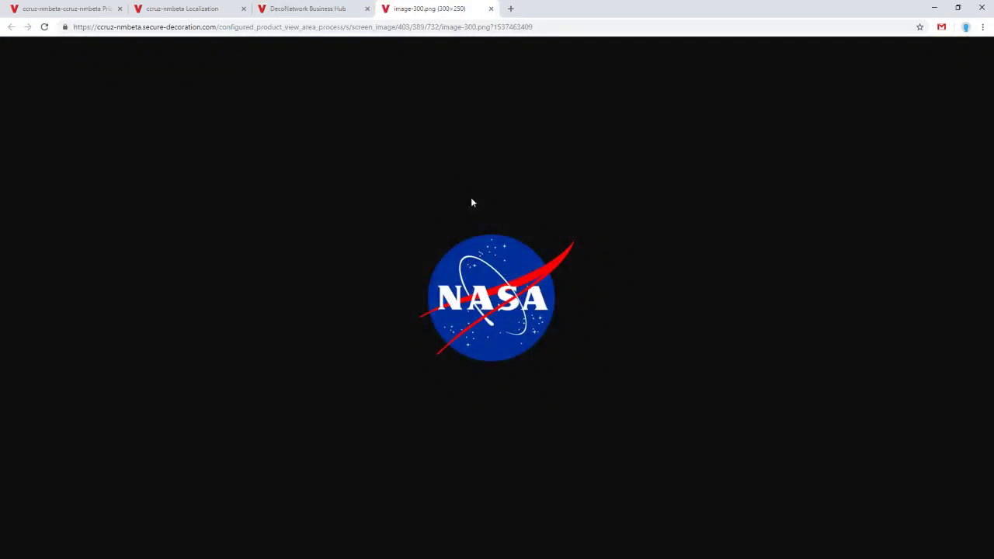
pyautogui.click(326, 8)
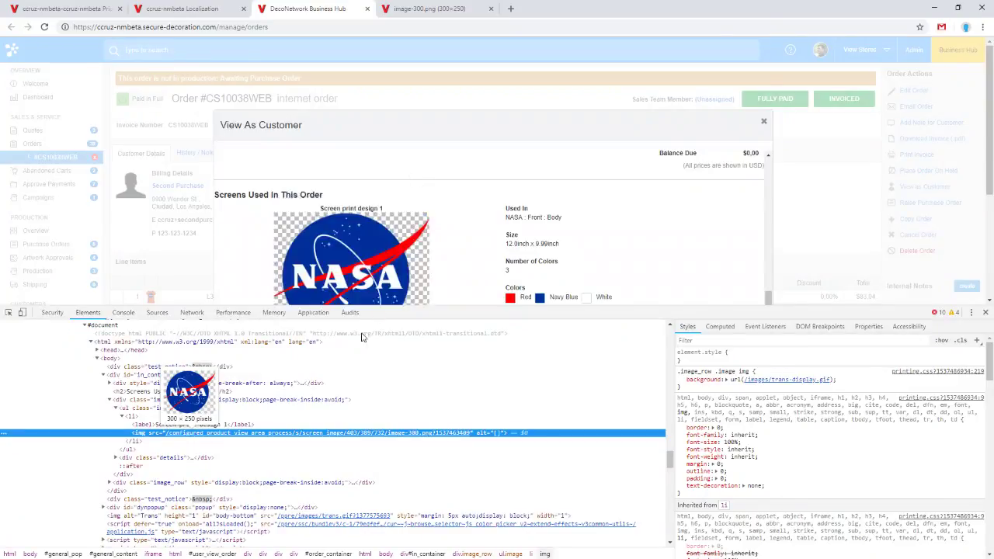
# Trace the design image's background to its style rule and toggle that background declaration off and on to compare the effect
pyautogui.click(190, 410)
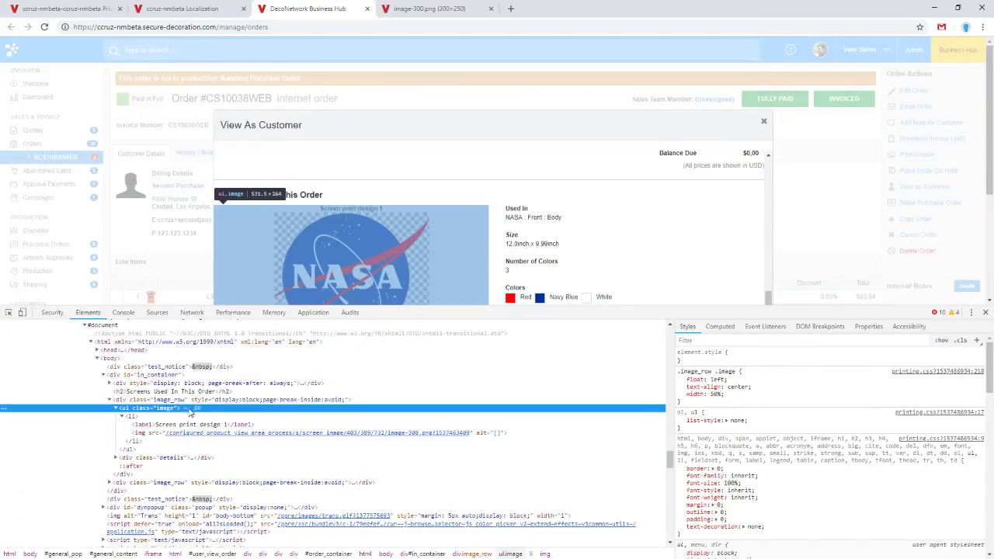
pyautogui.click(188, 418)
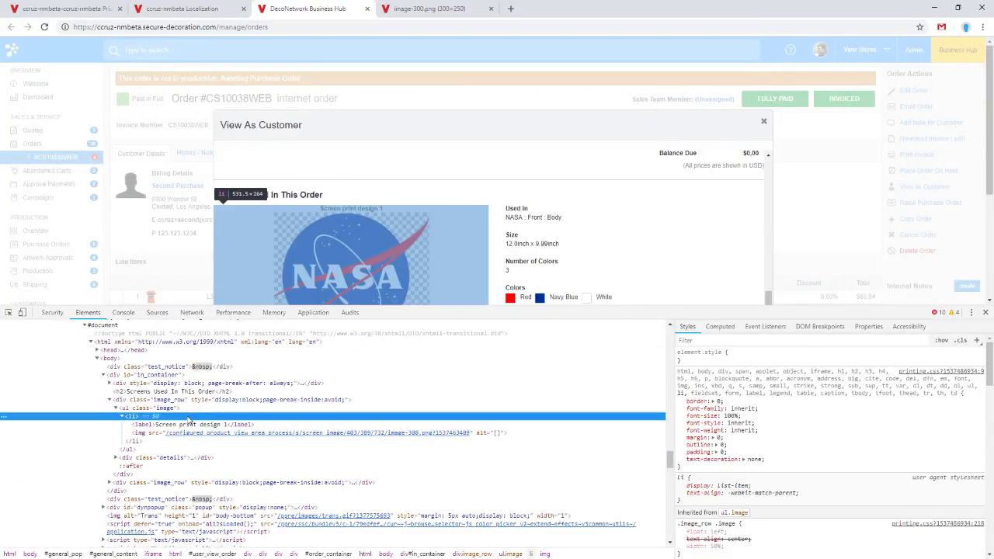
pyautogui.click(189, 401)
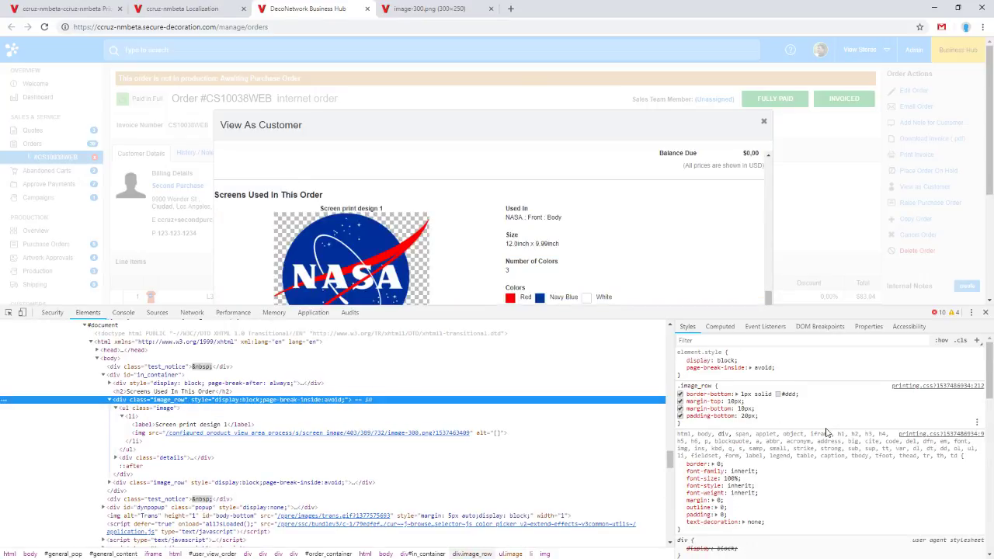
pyautogui.scroll(-3, 827, 433)
pyautogui.scroll(-2, 827, 433)
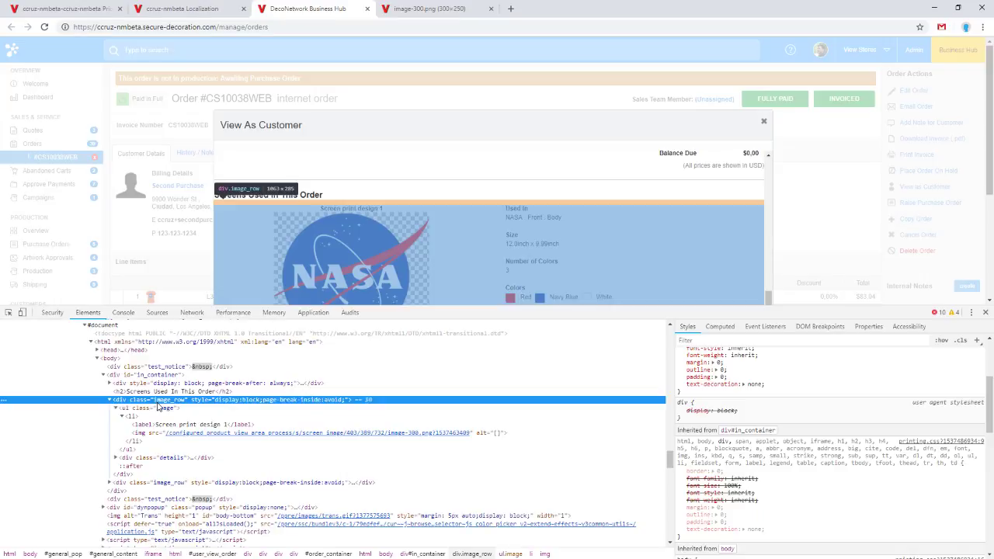
pyautogui.click(156, 434)
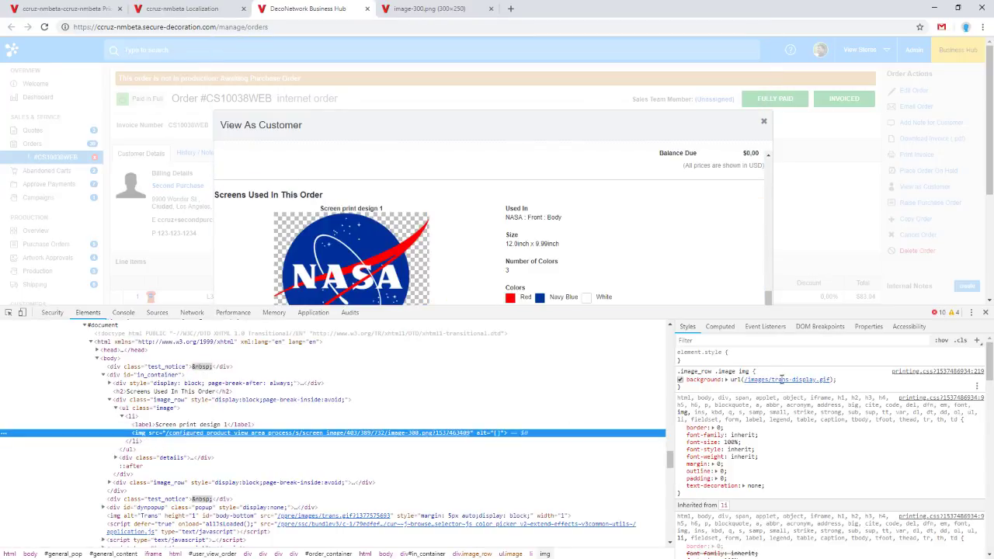
pyautogui.click(680, 379)
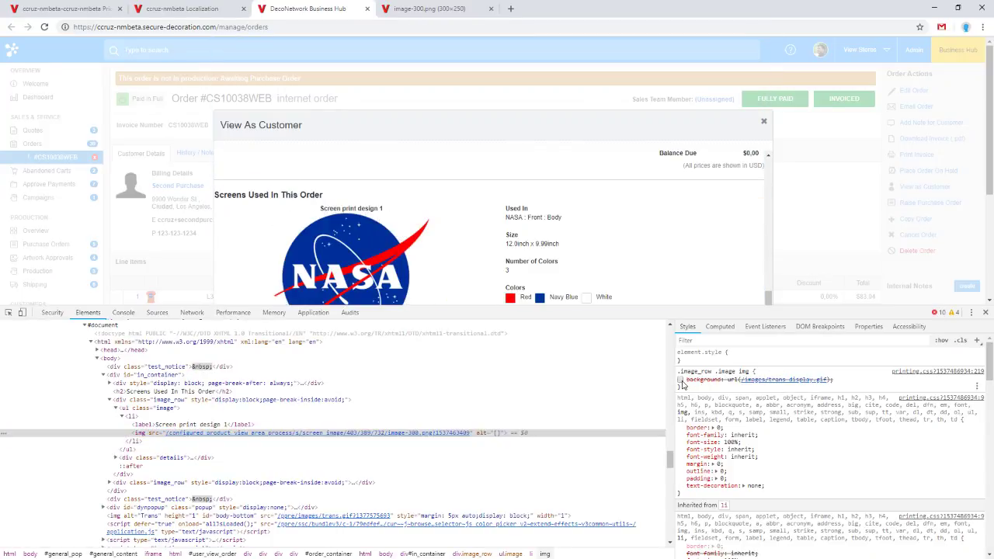
pyautogui.click(680, 380)
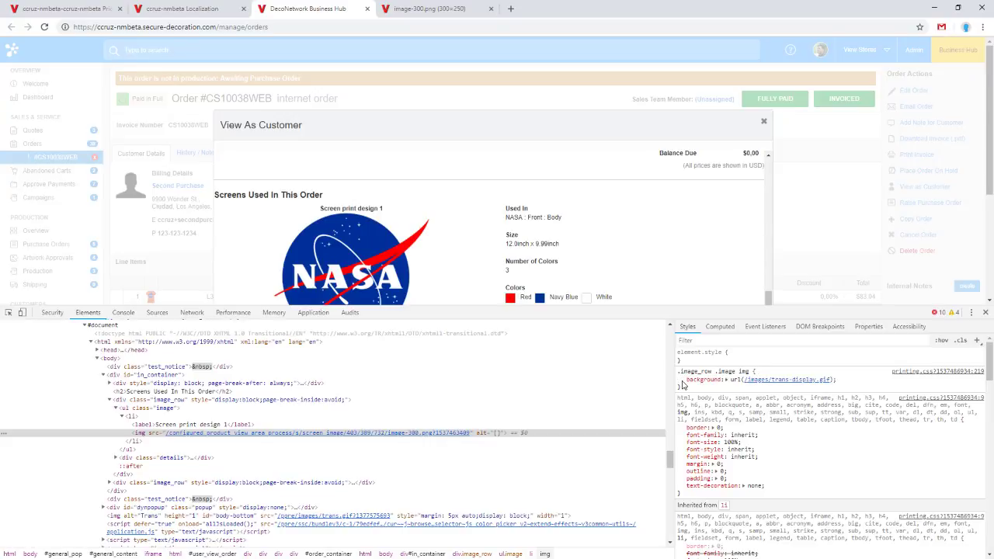
pyautogui.click(681, 380)
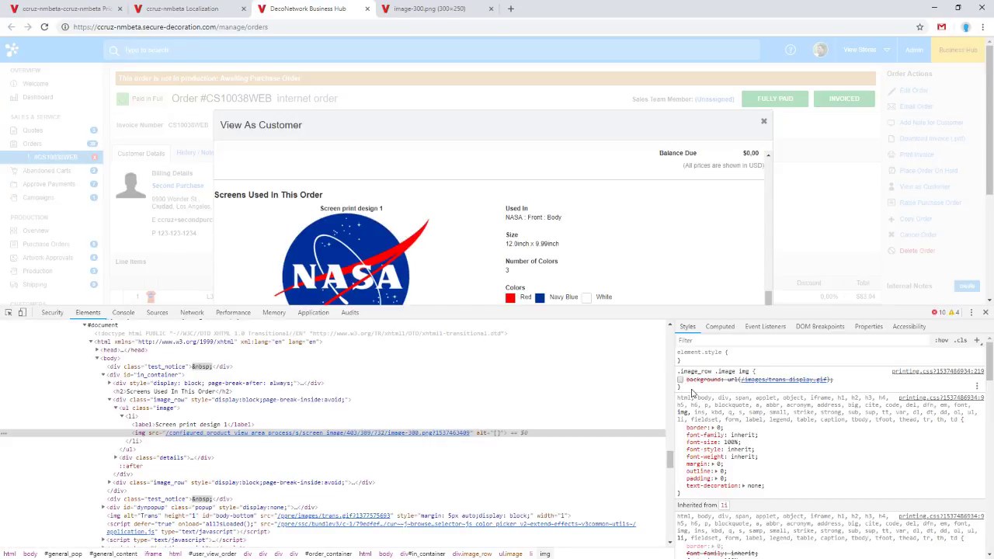
pyautogui.moveTo(693, 393); pyautogui.dragTo(677, 372)
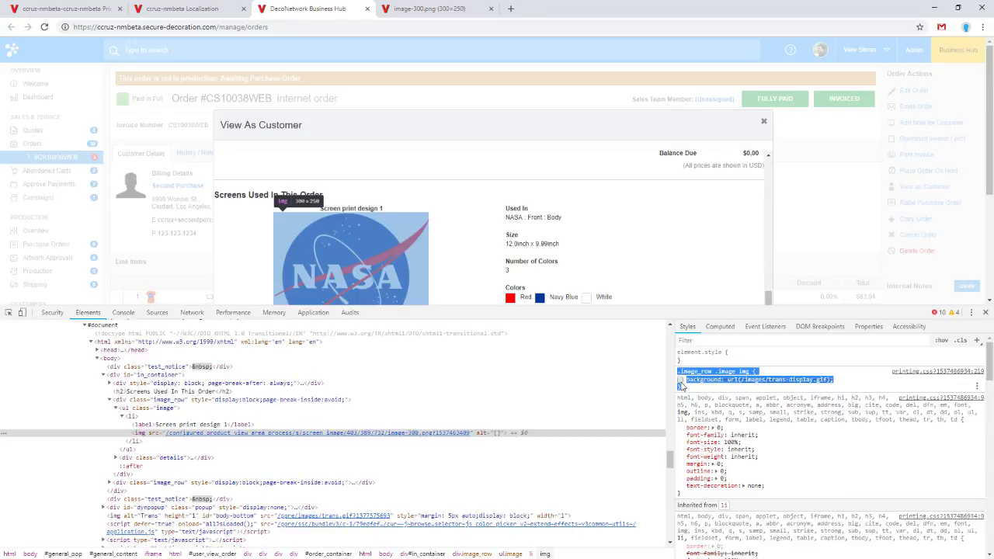
pyautogui.click(681, 380)
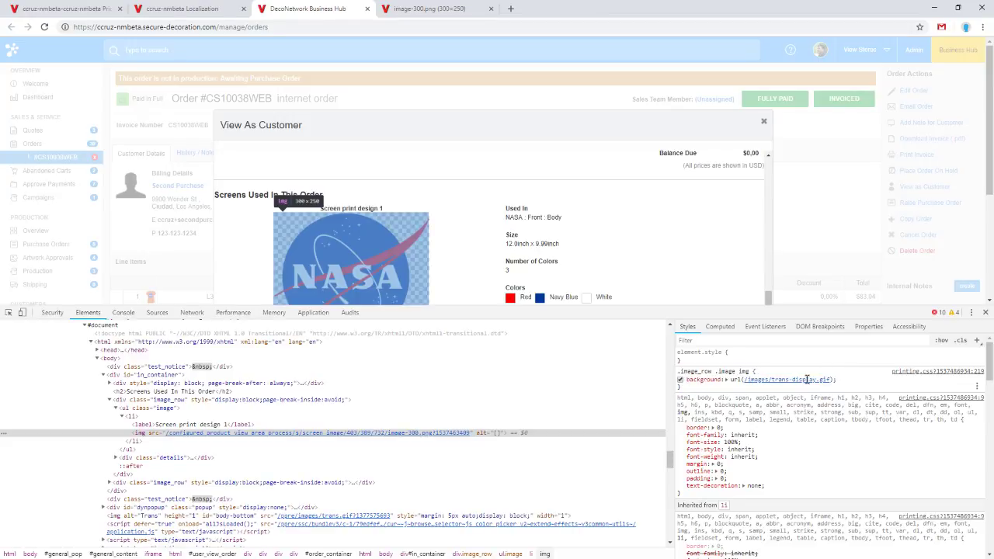
# Try gray as the background value in the .image_row .image img rule
pyautogui.click(730, 380)
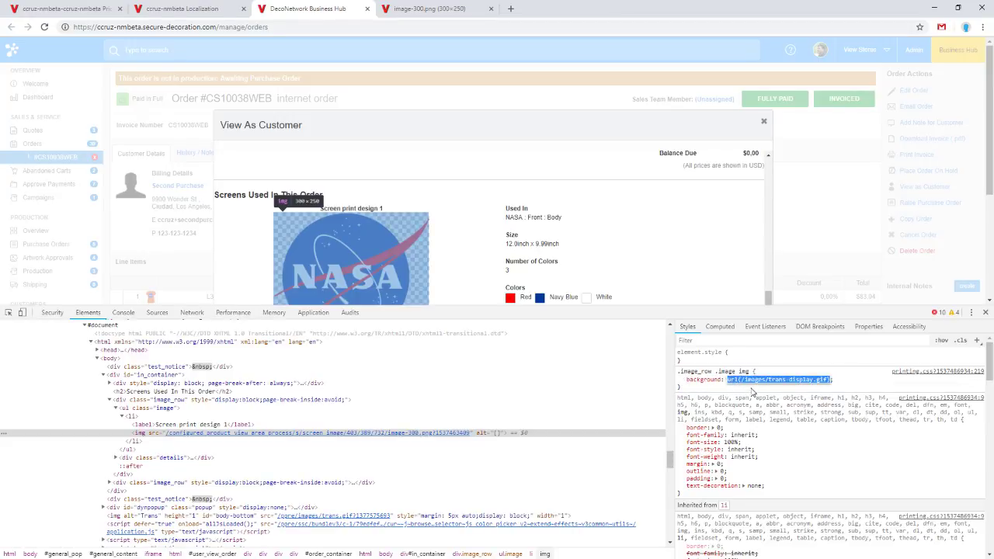
pyautogui.write('gray;')
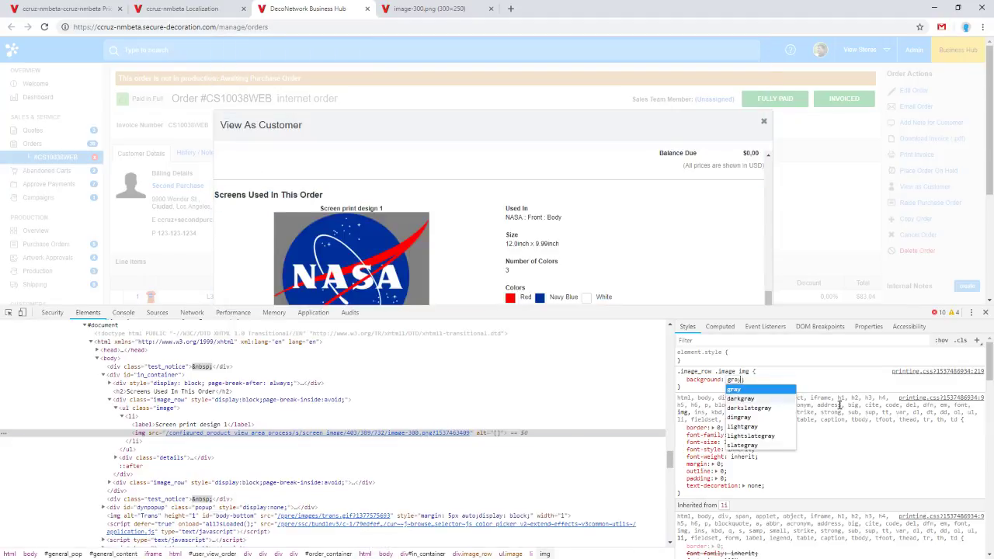
pyautogui.click(787, 388)
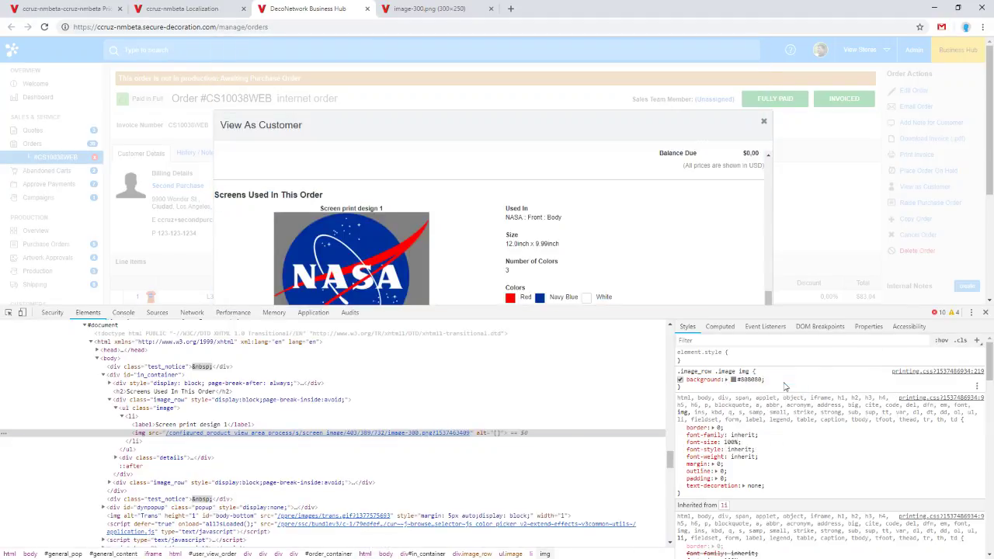
# Set the background in the .image_row .image img rule to light gray (#d3d3d3)
pyautogui.keyDown('shift'); pyautogui.click(734, 379); pyautogui.keyUp('shift')
pyautogui.click(743, 379)
pyautogui.write('lightg')
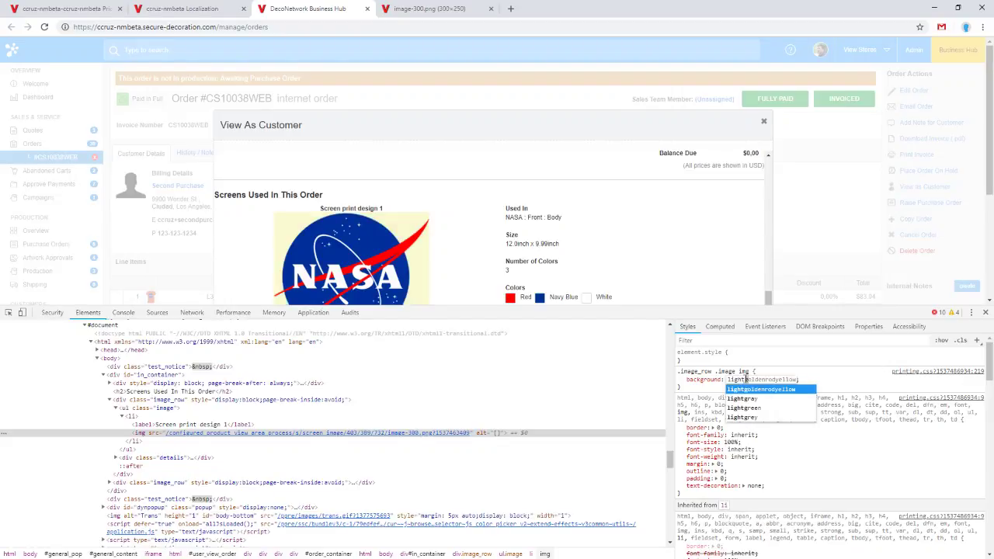
pyautogui.press('Down')
pyautogui.press('Return')
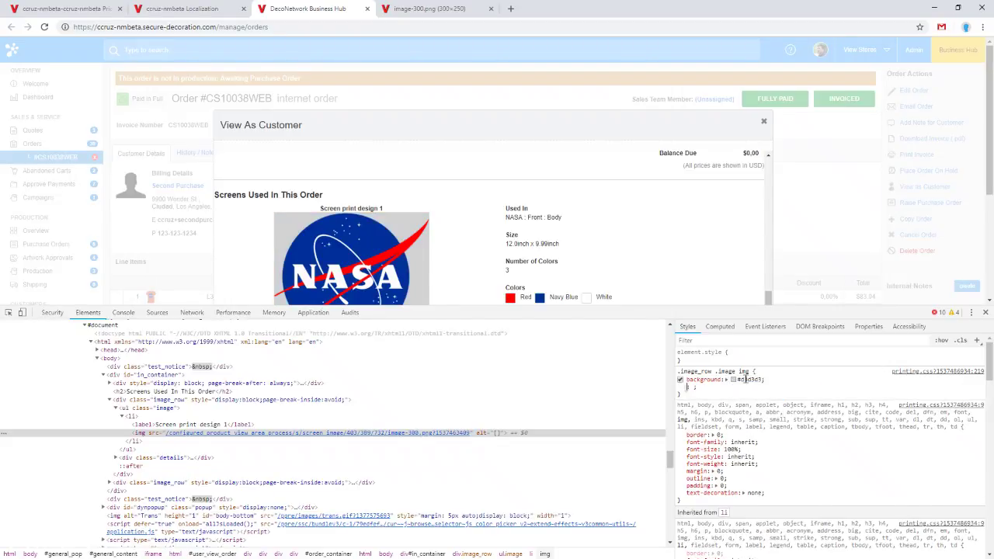
# Copy the complete .image_row .image img rule with its #d3d3d3 background
pyautogui.moveTo(696, 389); pyautogui.dragTo(677, 373)
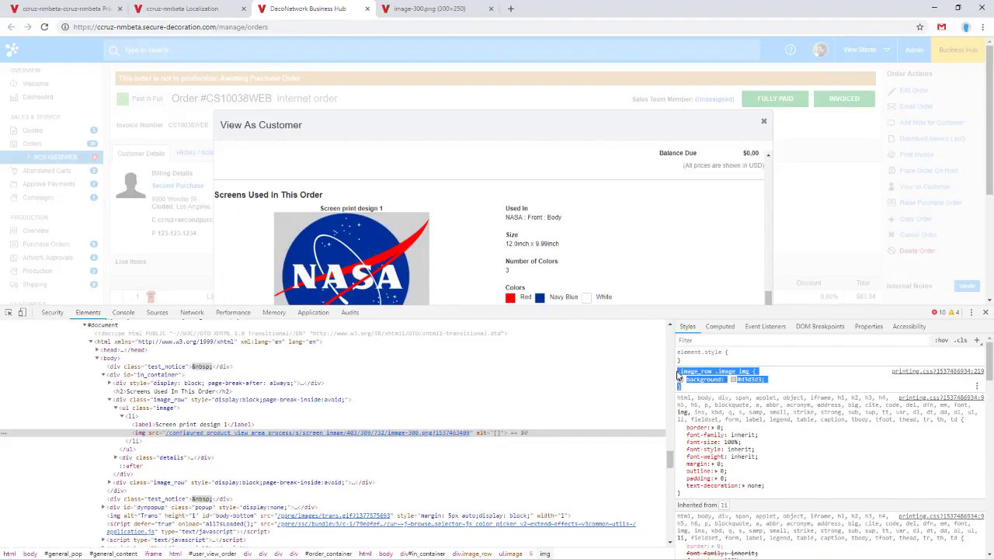
pyautogui.click(787, 365)
pyautogui.click(701, 396)
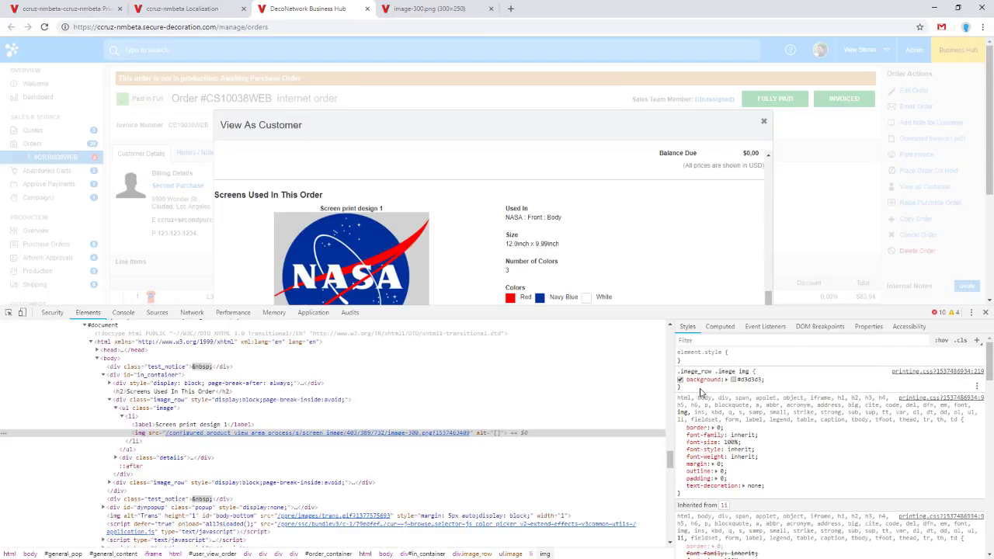
pyautogui.moveTo(702, 393); pyautogui.dragTo(678, 372)
pyautogui.hotkey('ctrl', 'c')
# In the settings tab, open the Order template from the order templates and show its customizable template code
pyautogui.click(233, 10)
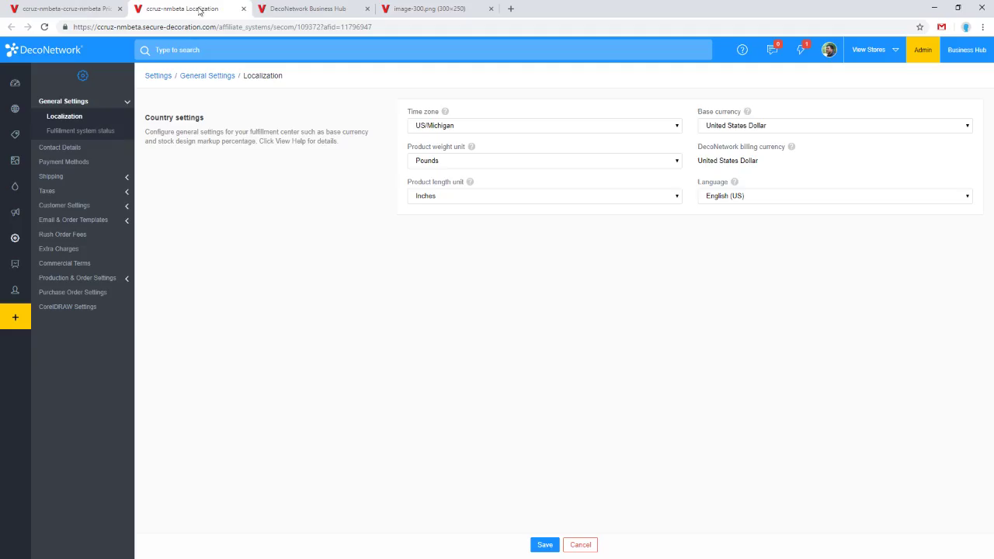
pyautogui.click(36, 6)
pyautogui.click(189, 11)
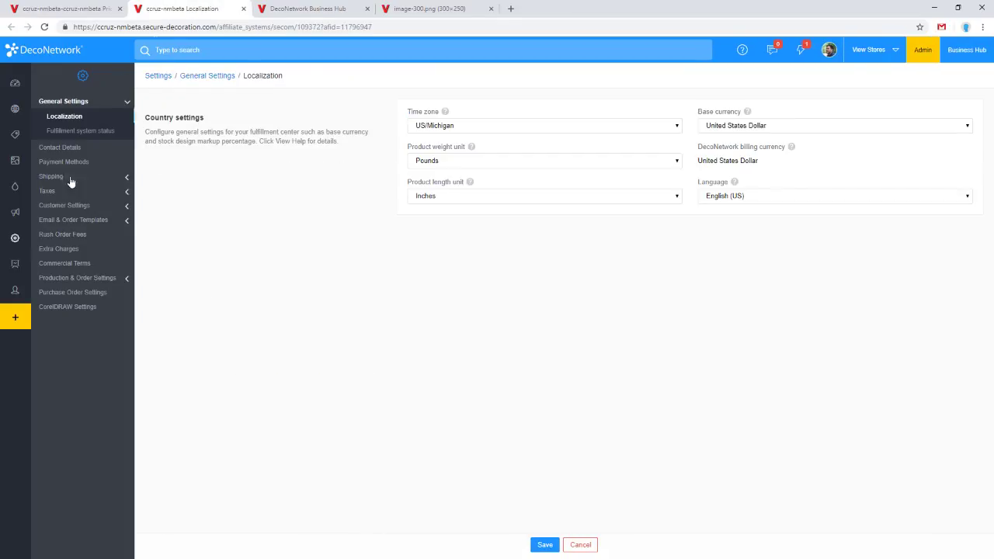
pyautogui.click(69, 226)
pyautogui.click(75, 220)
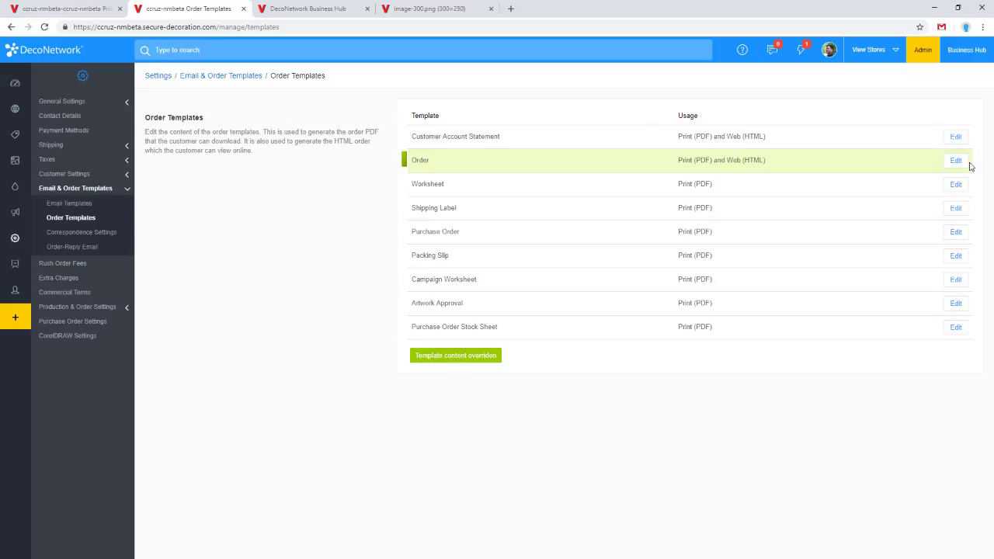
pyautogui.click(955, 161)
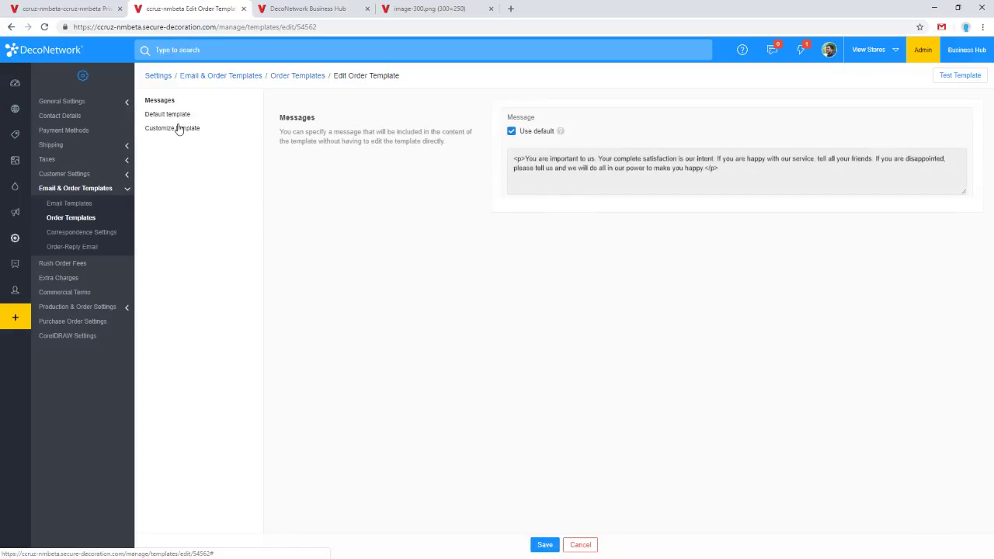
pyautogui.click(175, 129)
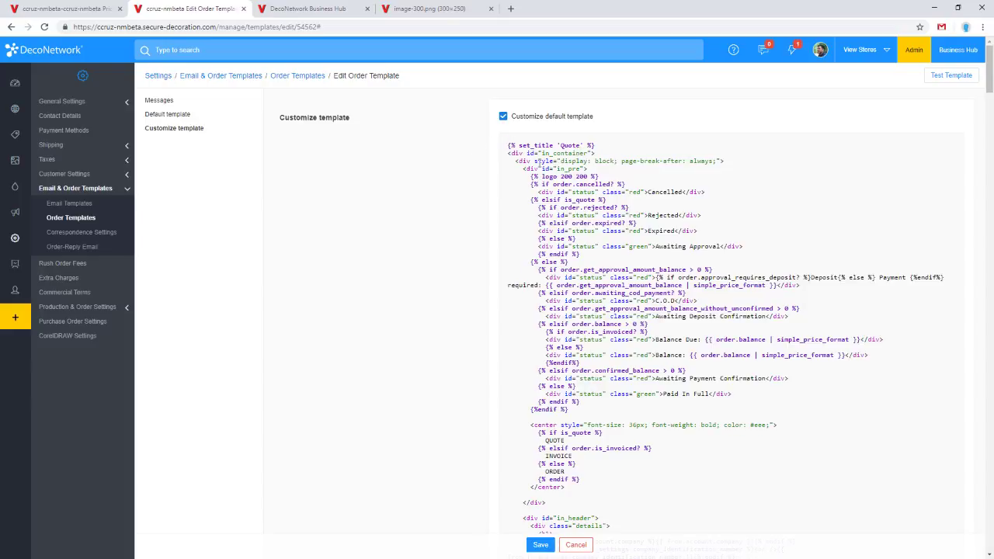
# Add a text/css style block at the start of the order template, paste the copied image background rule inside, and remove its selector's indentation
pyautogui.press('Return')
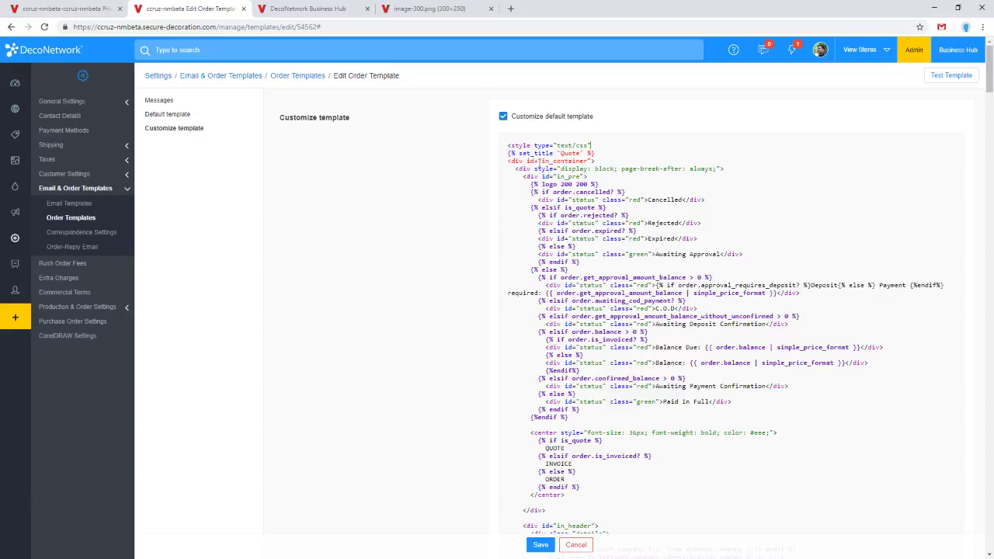
pyautogui.press('Return')
pyautogui.press('Return')
pyautogui.press('Tab')
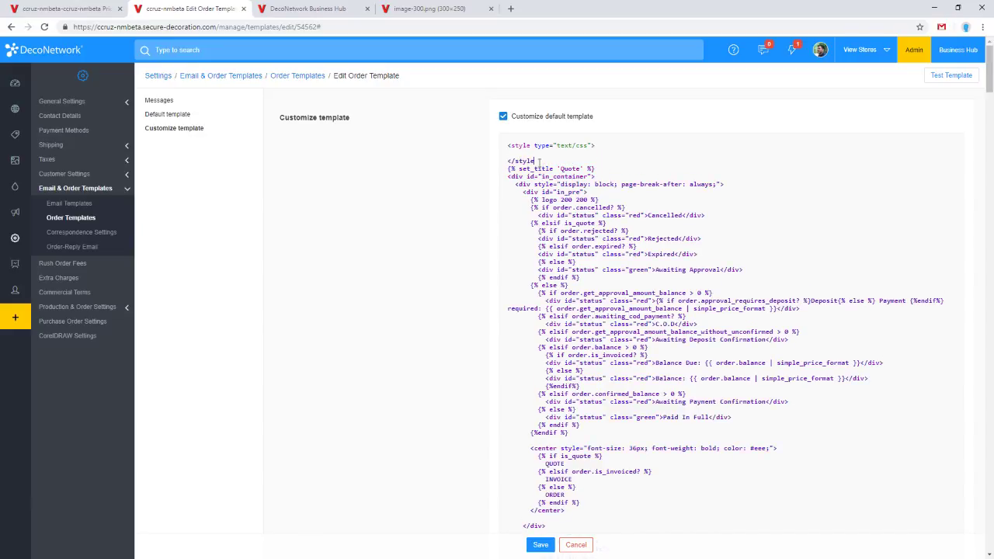
pyautogui.hotkey('ctrl', 'v')
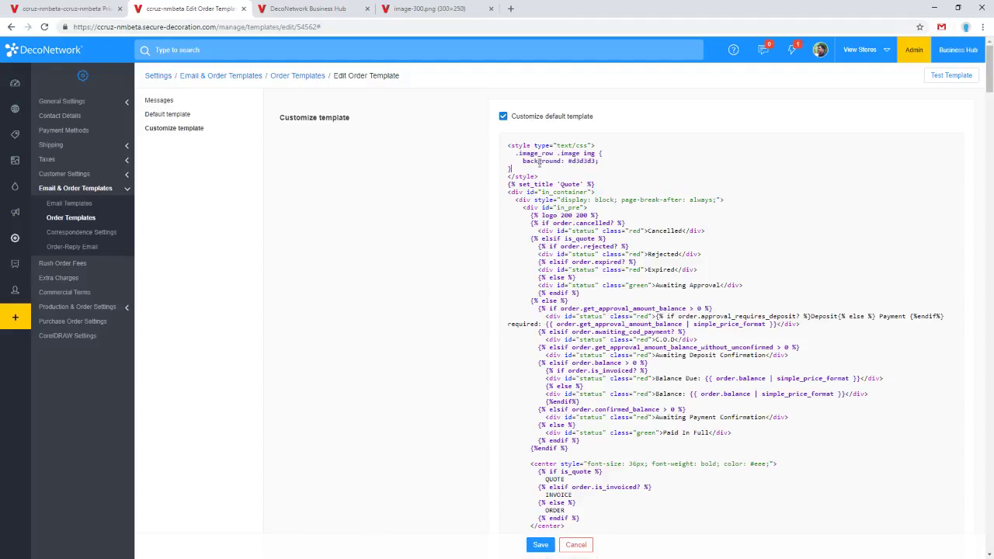
pyautogui.moveTo(534, 163); pyautogui.dragTo(505, 156)
pyautogui.click(531, 168)
pyautogui.hotkey('shift', 'Tab')
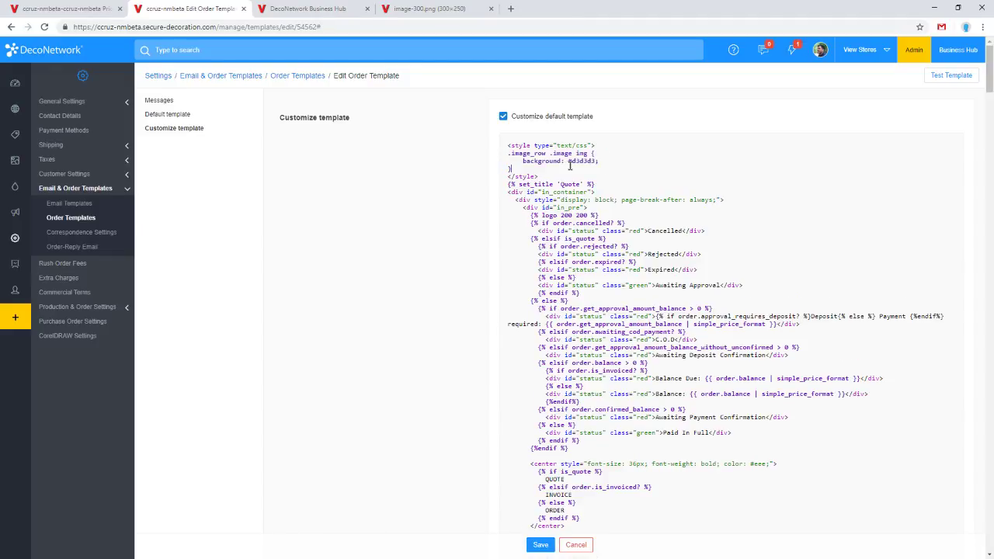
# Save the Order template with the added style block and return to the order's customer view in the Business Hub
pyautogui.click(542, 547)
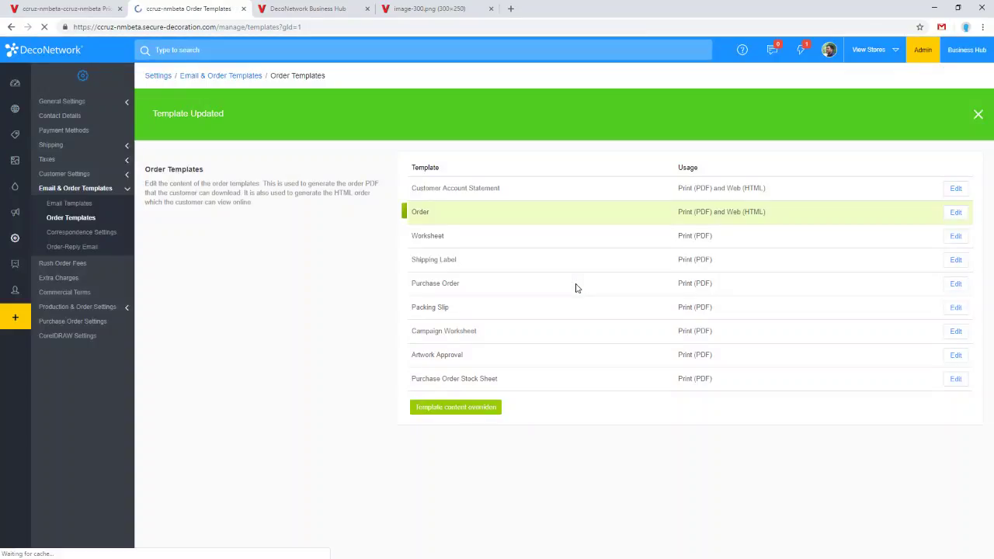
pyautogui.click(404, 8)
pyautogui.click(362, 6)
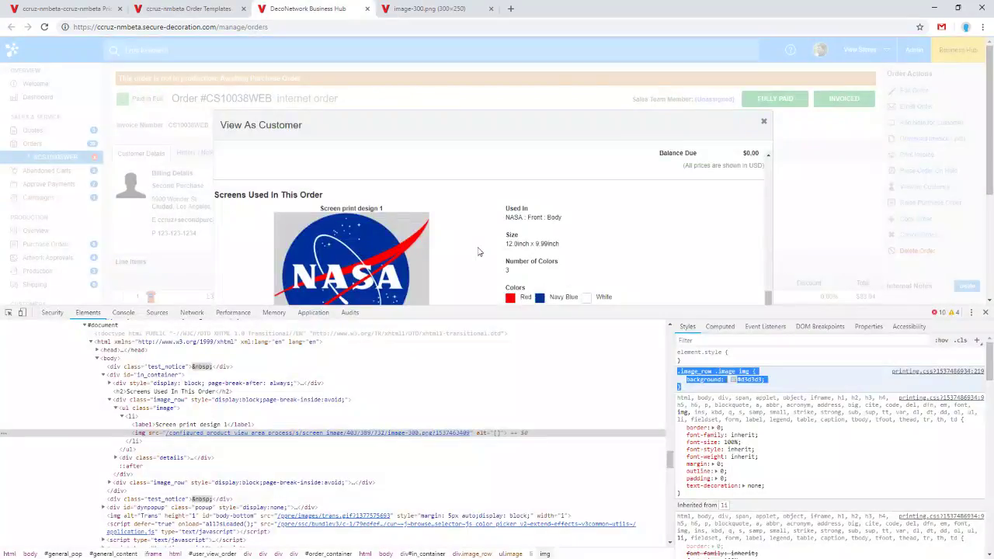
# Close the developer tools, refresh the customer invoice preview and examine the background behind its design images
pyautogui.rightClick(479, 247)
pyautogui.click(518, 404)
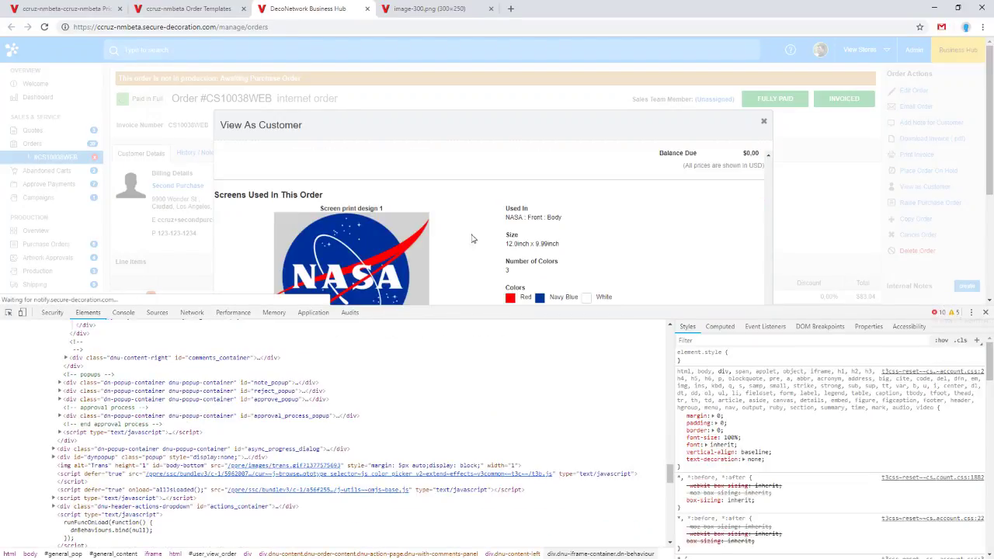
pyautogui.click(985, 315)
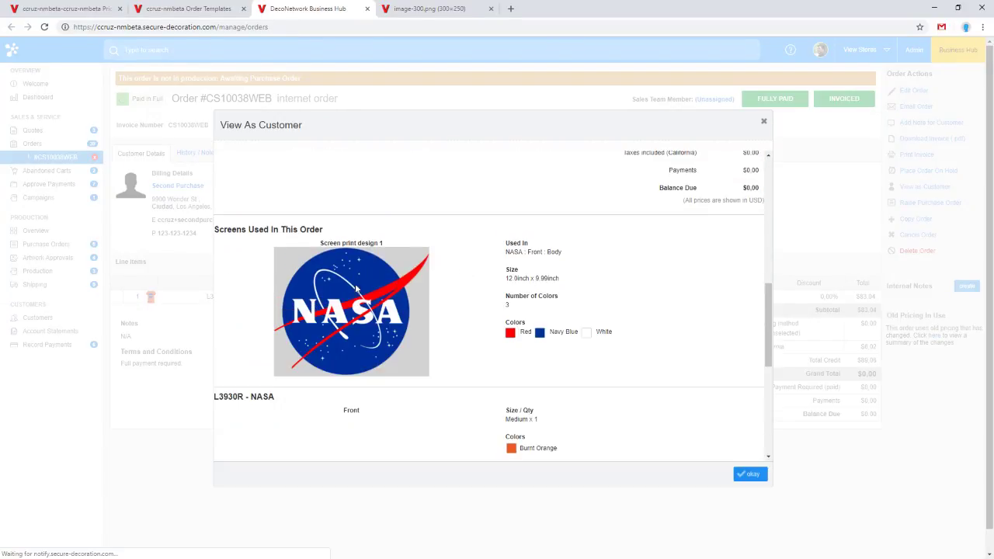
pyautogui.rightClick(490, 295)
pyautogui.click(505, 454)
pyautogui.scroll(-5, 425, 317)
pyautogui.scroll(1, 426, 317)
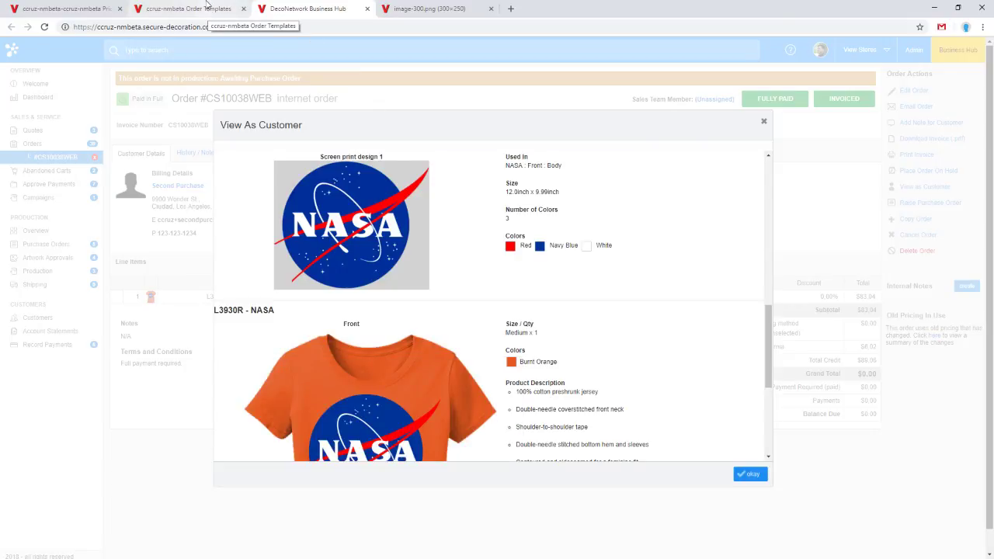
# Load the customer account area by replacing the Business Hub order page's address path with user/edit
pyautogui.click(204, 9)
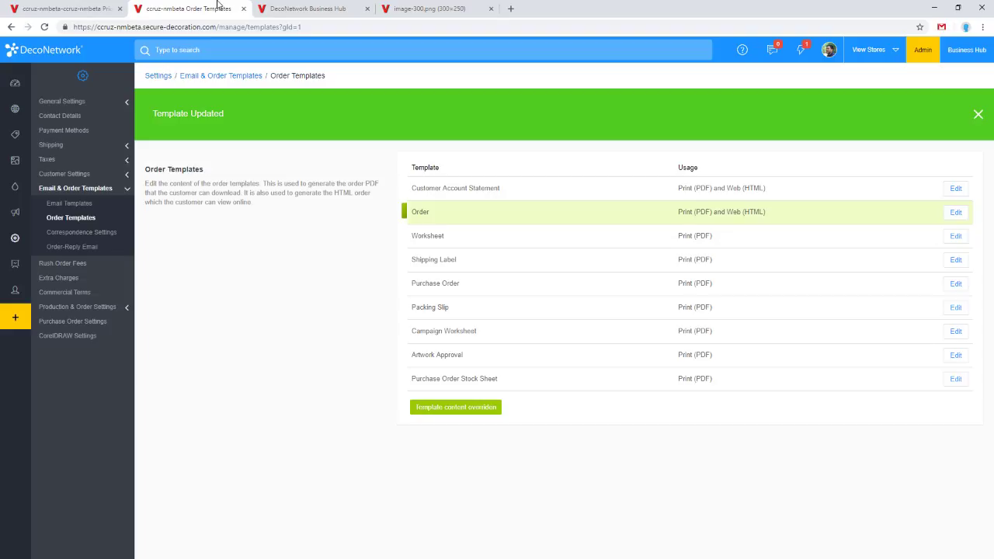
pyautogui.click(315, 8)
pyautogui.moveTo(219, 26); pyautogui.dragTo(290, 26)
pyautogui.write('user/e')
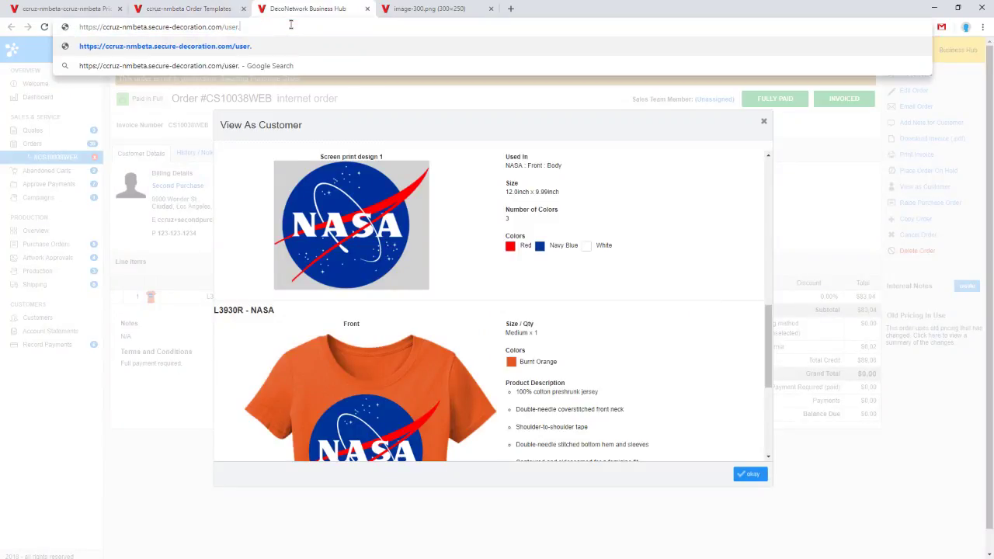
pyautogui.write('dit')
pyautogui.press('Return')
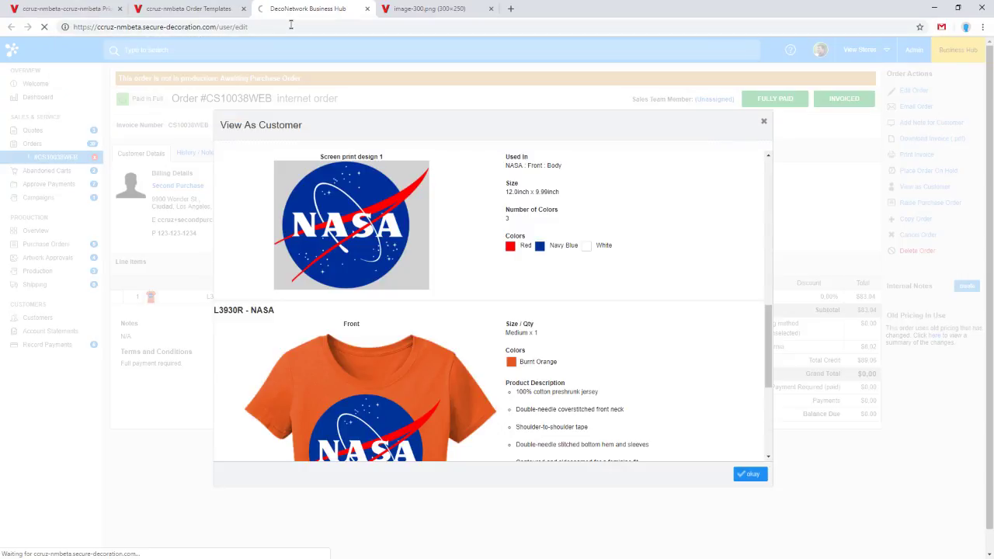
# Close the image-300.png page and open the Purchases list in the customer account area
pyautogui.click(427, 9)
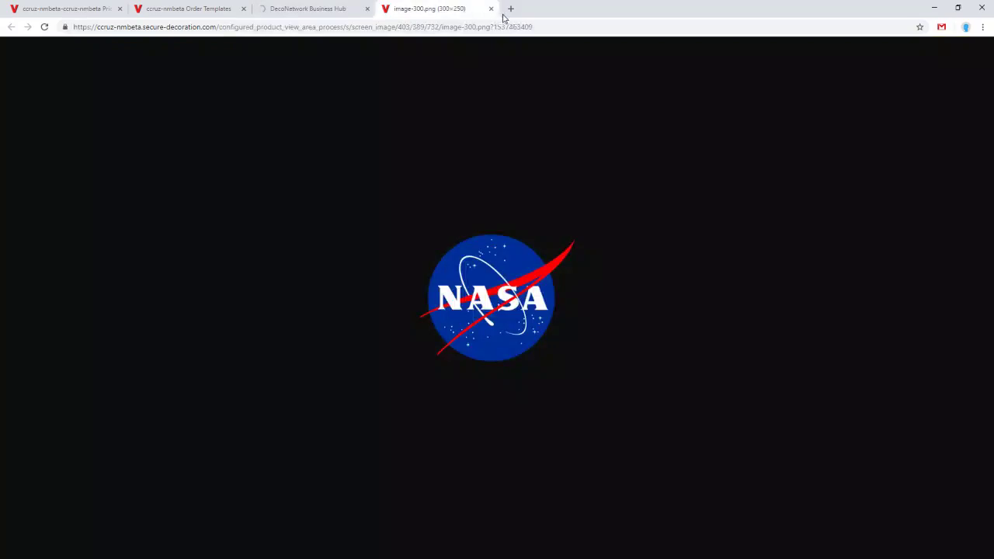
pyautogui.click(491, 9)
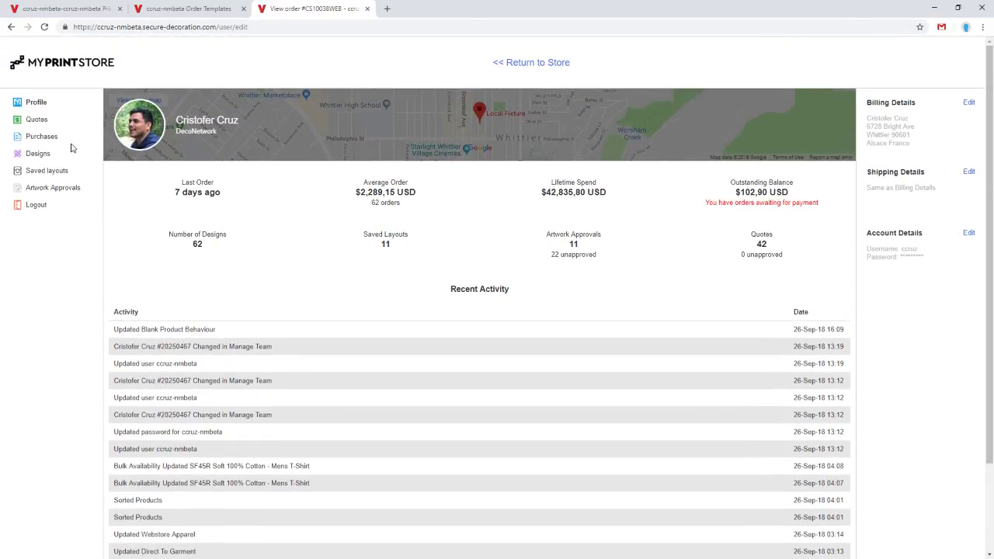
pyautogui.click(48, 138)
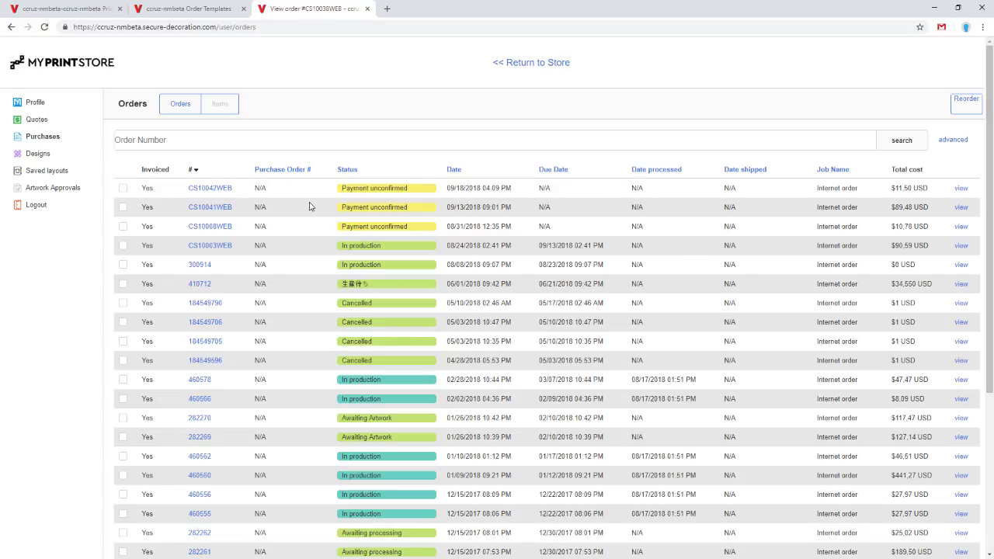
pyautogui.click(186, 8)
pyautogui.click(101, 8)
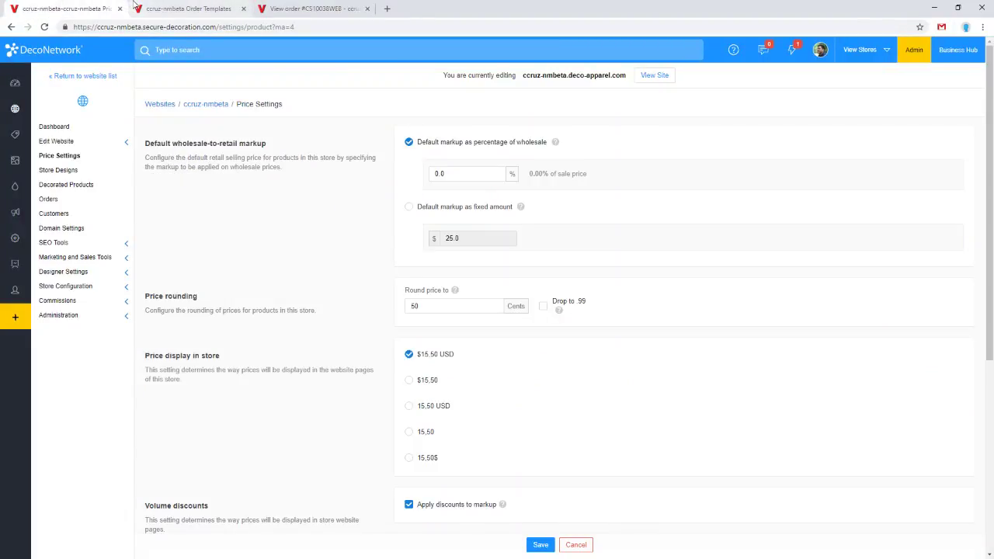
pyautogui.click(168, 6)
pyautogui.click(290, 6)
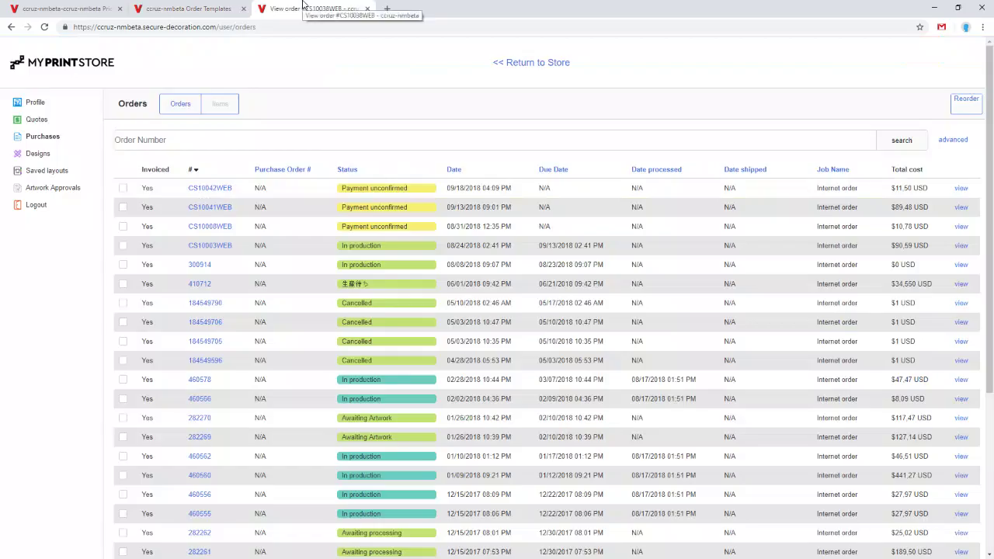
pyautogui.click(196, 7)
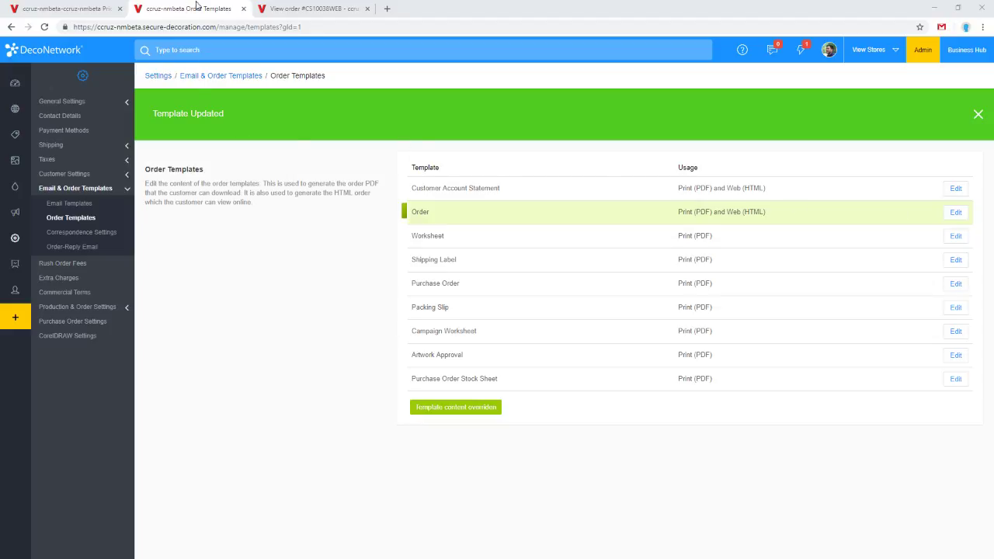
# Open the store's customer account area custom CSS and clear the blank lines from its style editor
pyautogui.click(90, 7)
pyautogui.click(93, 144)
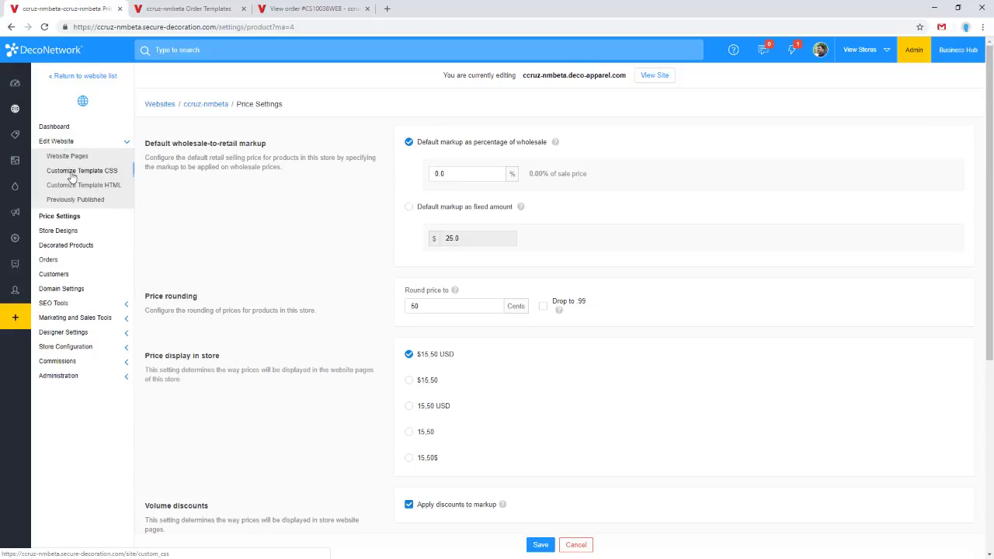
pyautogui.click(71, 176)
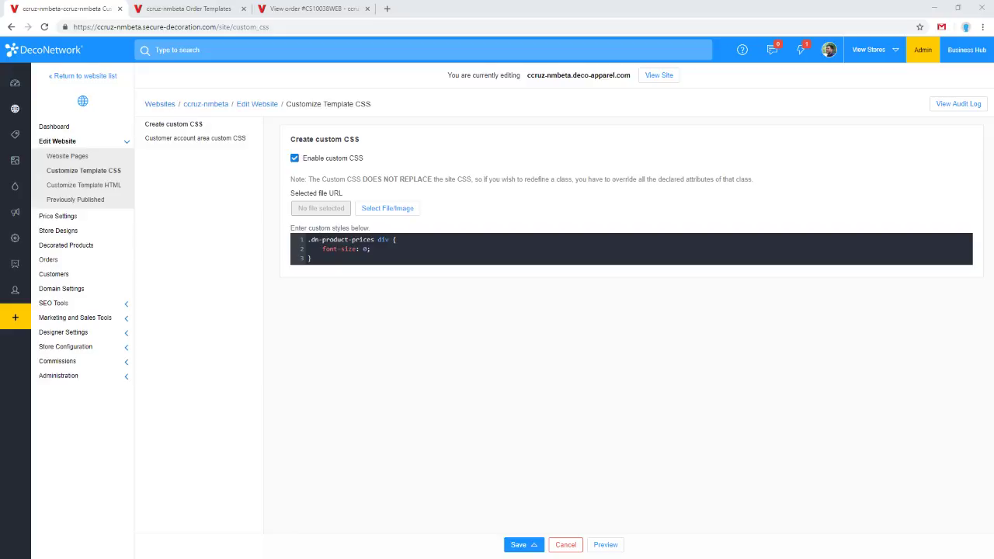
pyautogui.click(423, 261)
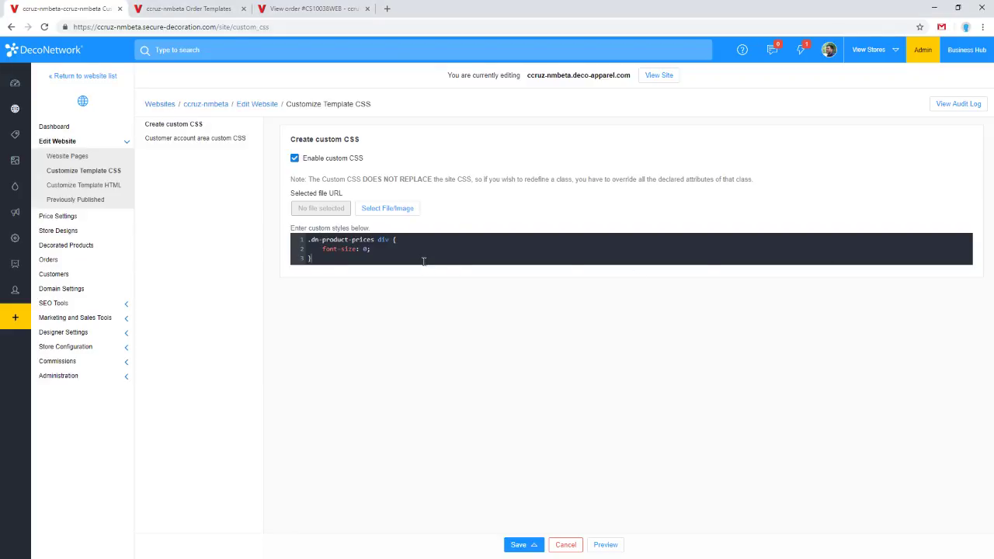
pyautogui.click(203, 142)
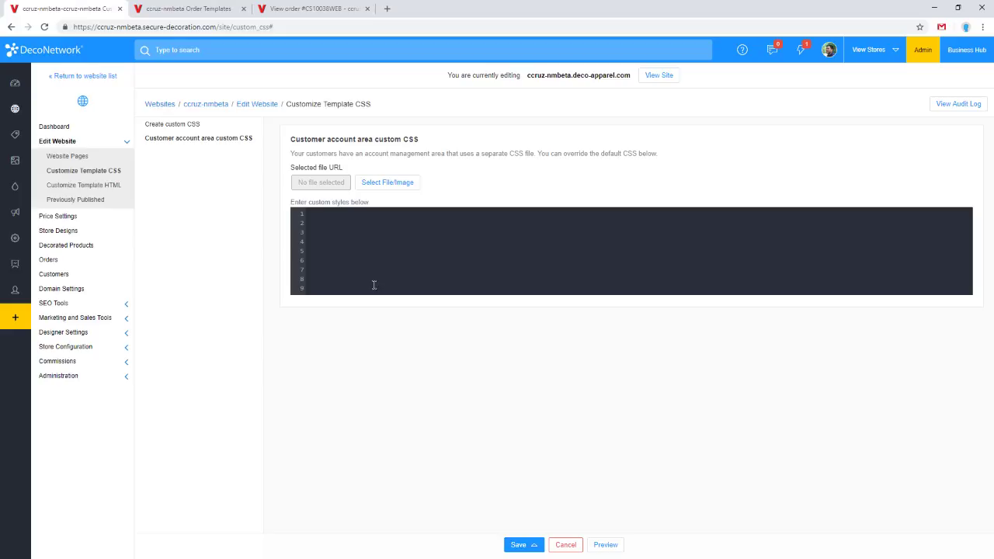
pyautogui.moveTo(373, 284); pyautogui.dragTo(325, 212)
pyautogui.press('BackSpace')
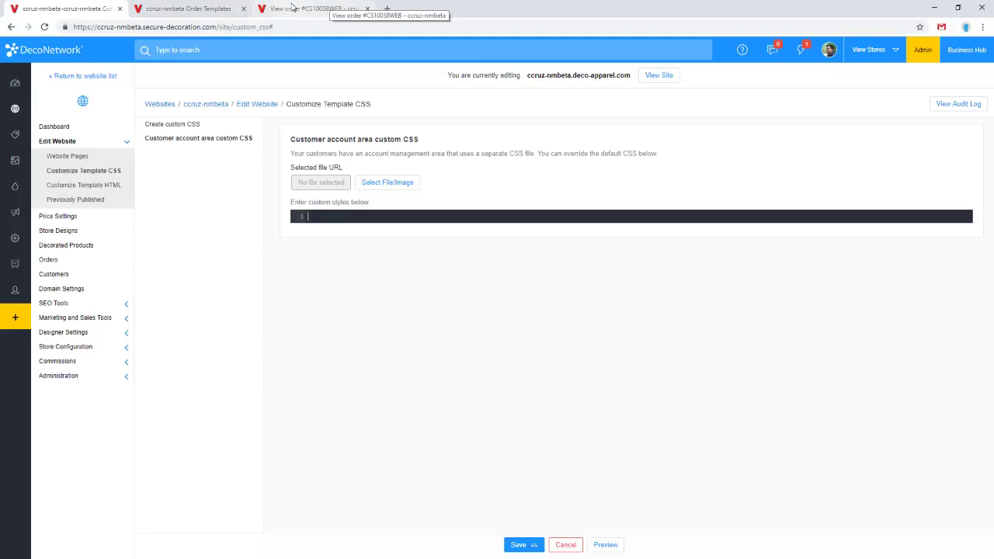
# Try to open the Items view of the customer's purchases, and go back to the orders list
pyautogui.click(182, 9)
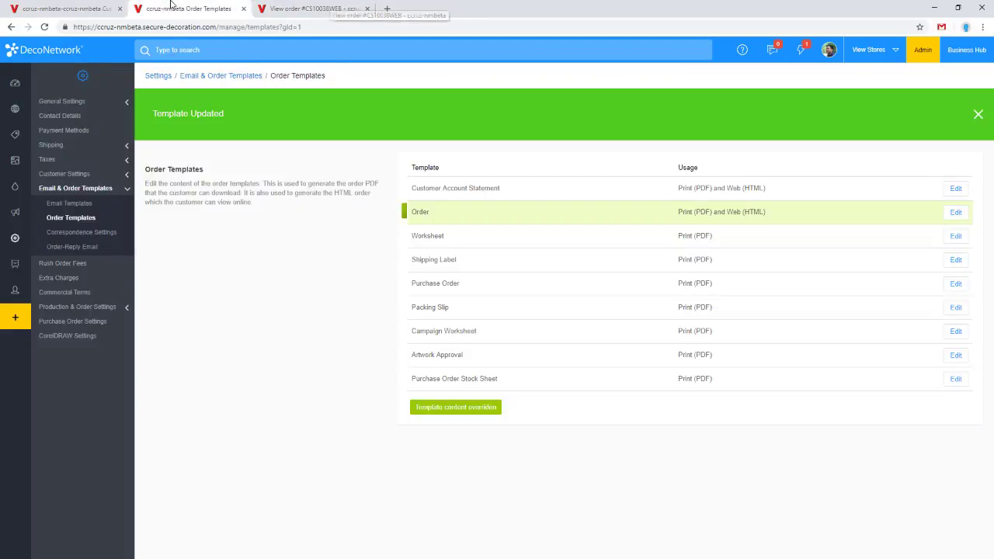
pyautogui.click(295, 9)
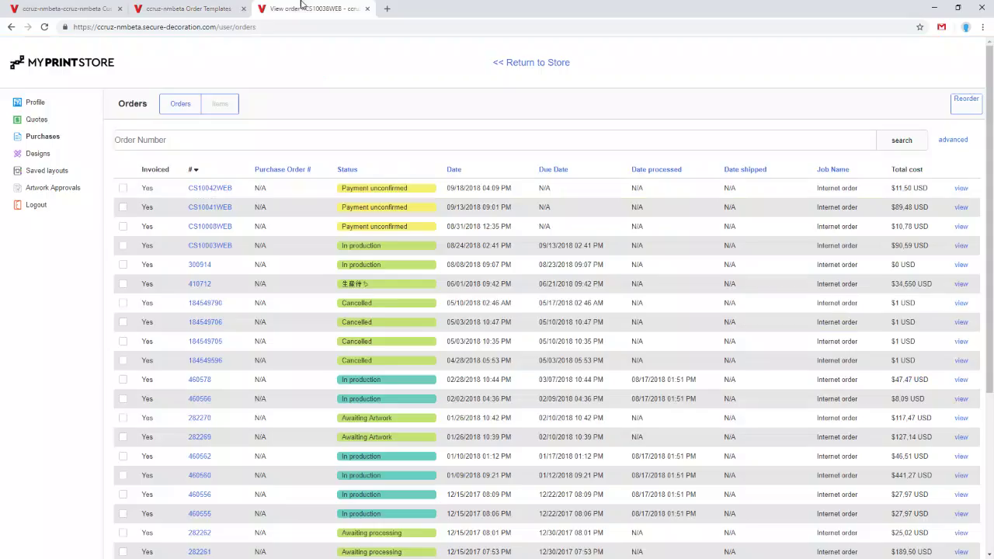
pyautogui.click(218, 108)
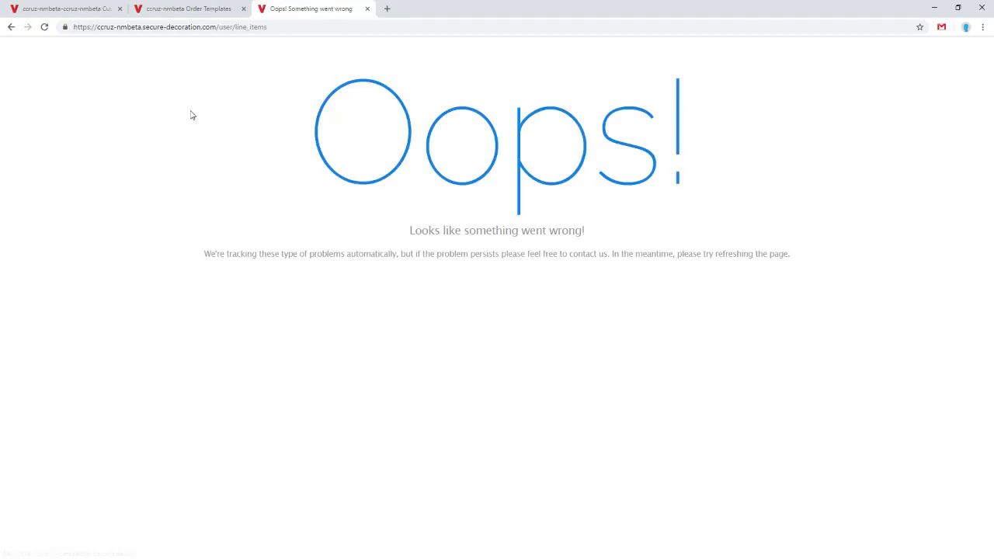
pyautogui.click(11, 27)
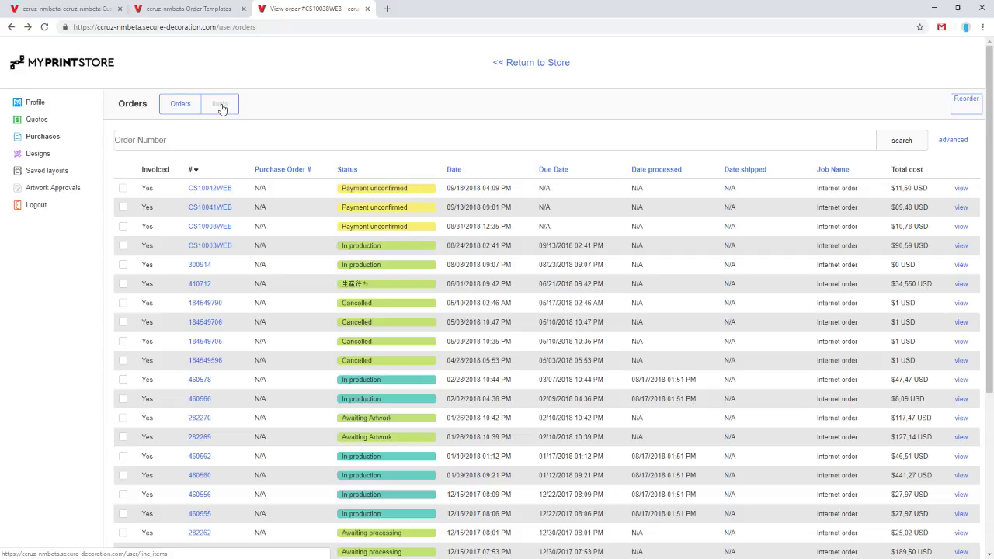
pyautogui.rightClick(222, 108)
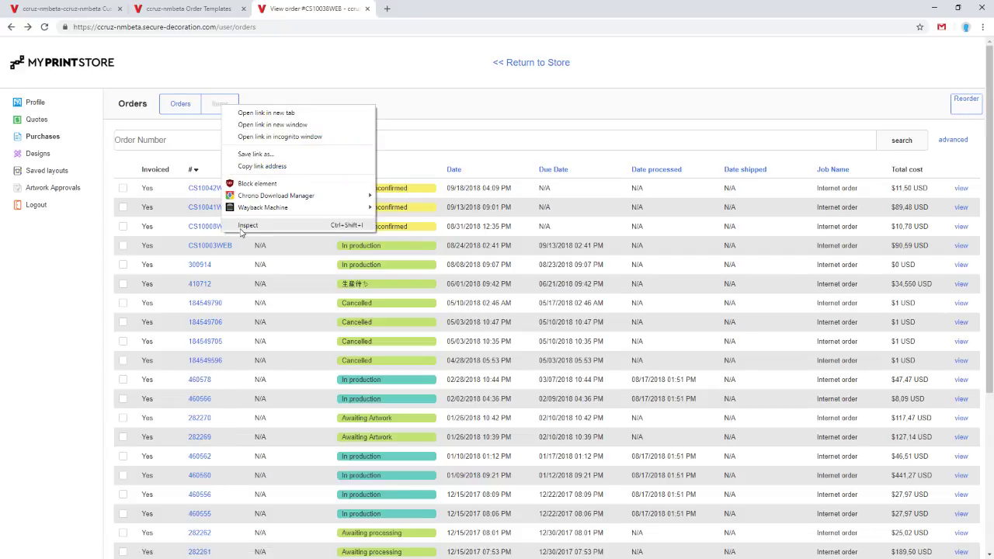
pyautogui.click(184, 6)
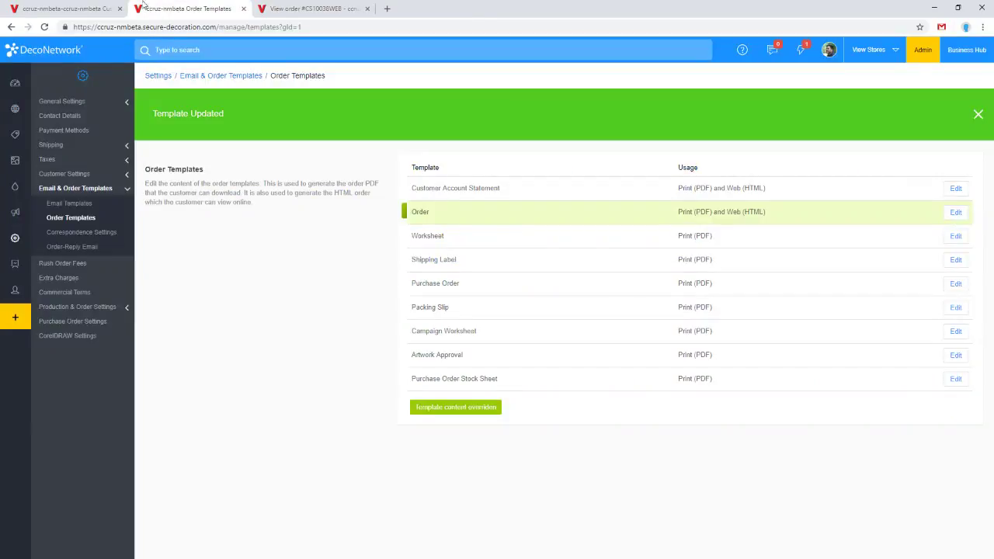
pyautogui.click(62, 7)
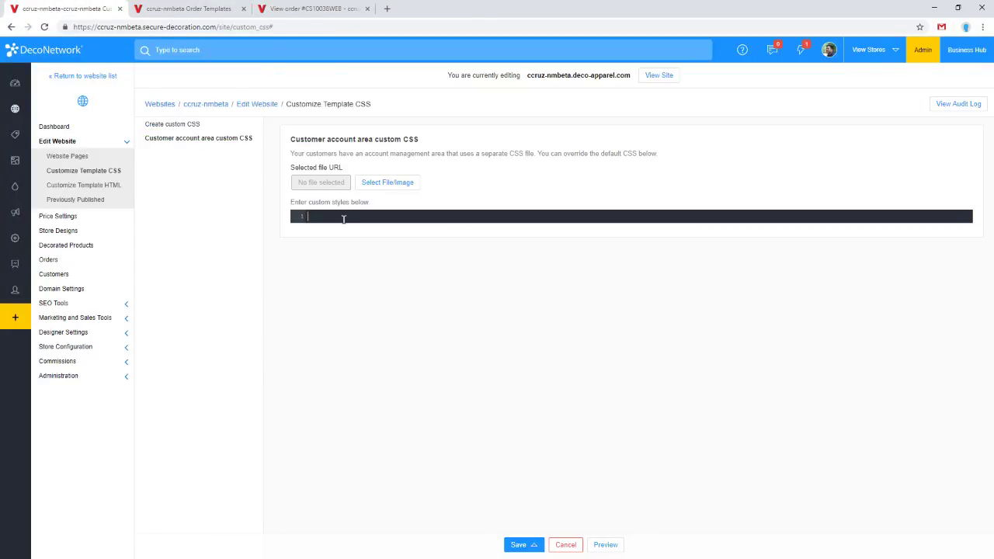
# Inspect the Items link on the customer's orders page, then select and collapse its dnu-header-action dn-alt div
pyautogui.click(306, 9)
pyautogui.rightClick(218, 107)
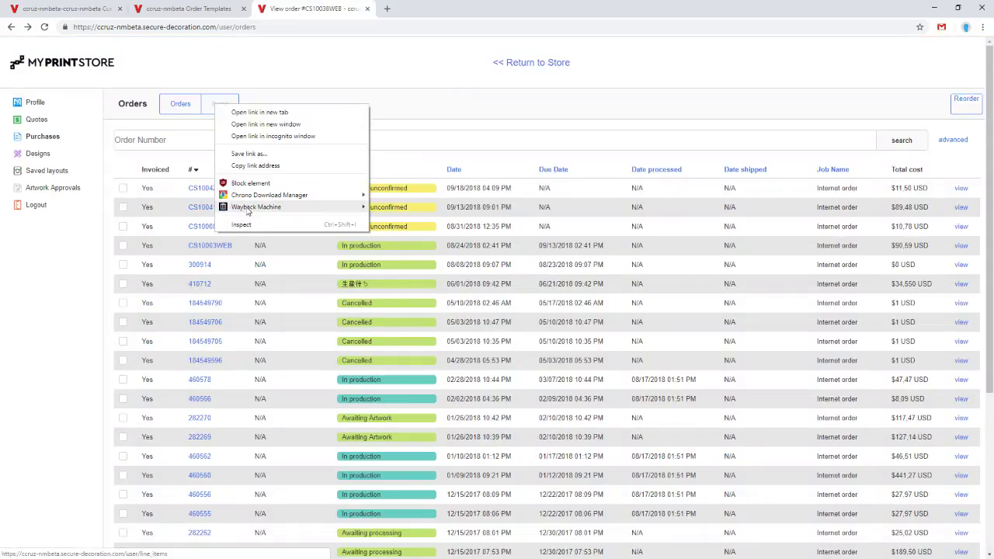
pyautogui.click(258, 224)
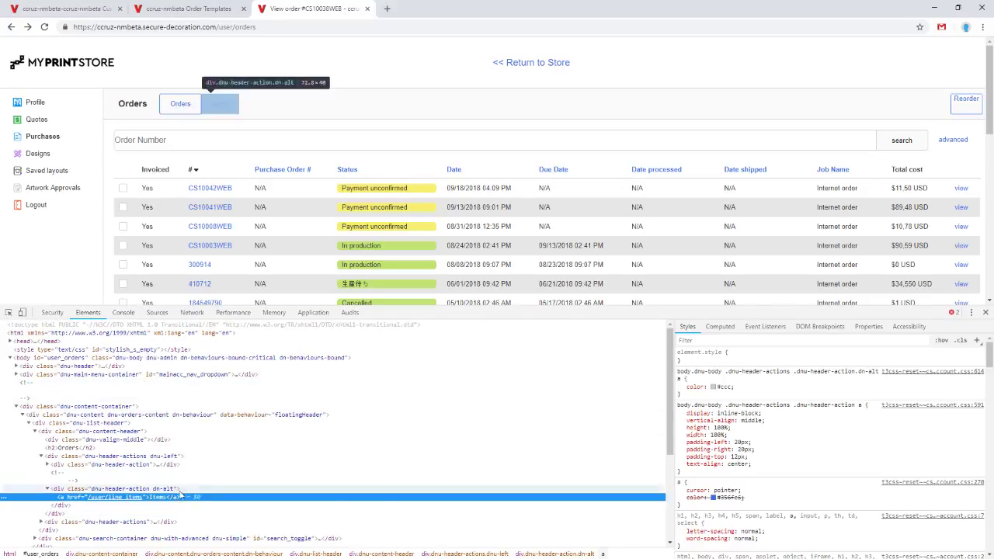
pyautogui.click(106, 489)
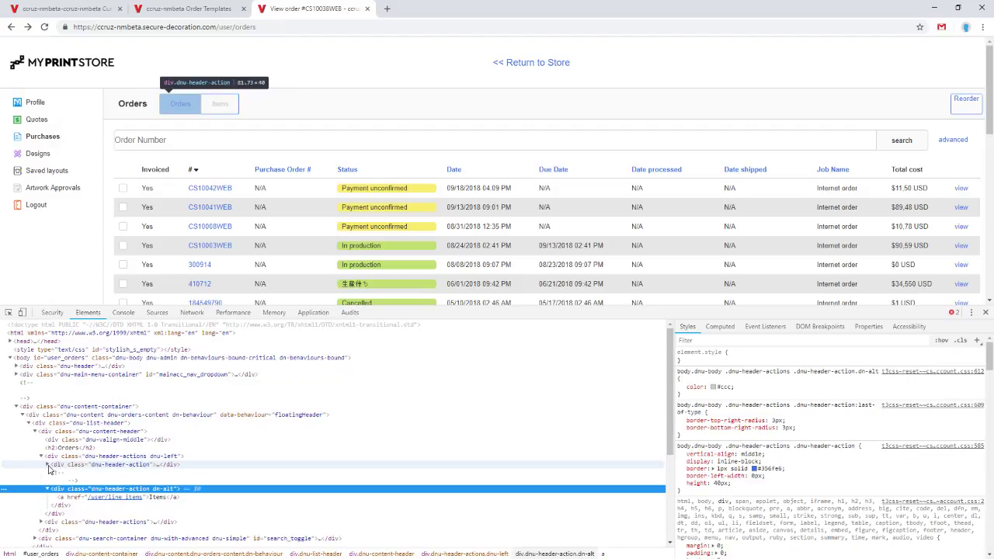
pyautogui.click(46, 488)
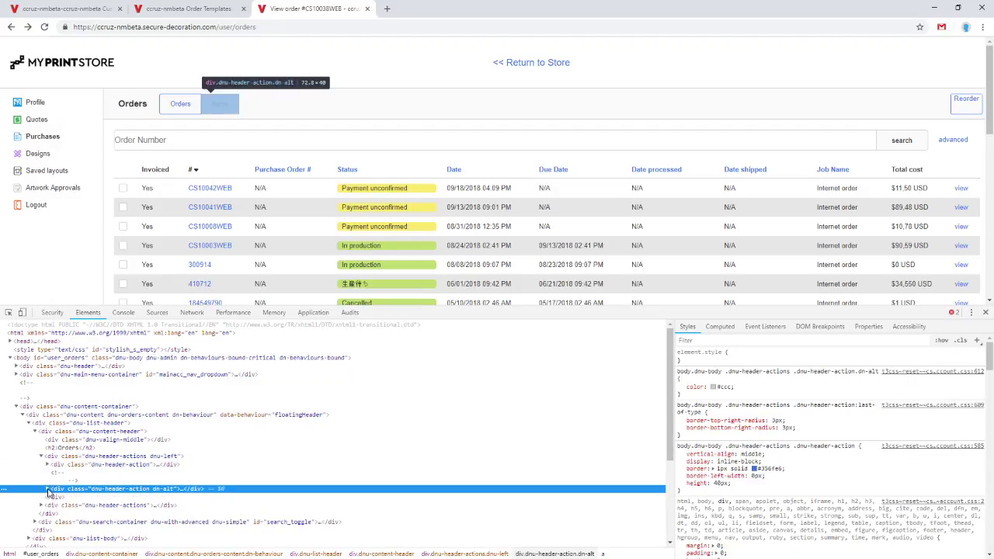
# Delete the empty comment node between the two dnu-header-action divs in the page markup
pyautogui.click(56, 475)
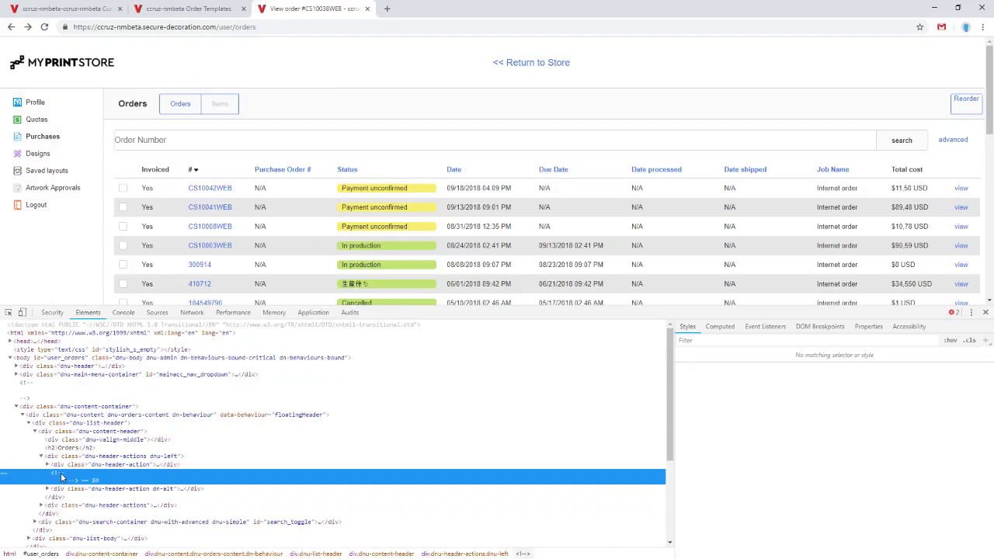
pyautogui.rightClick(60, 477)
pyautogui.click(92, 394)
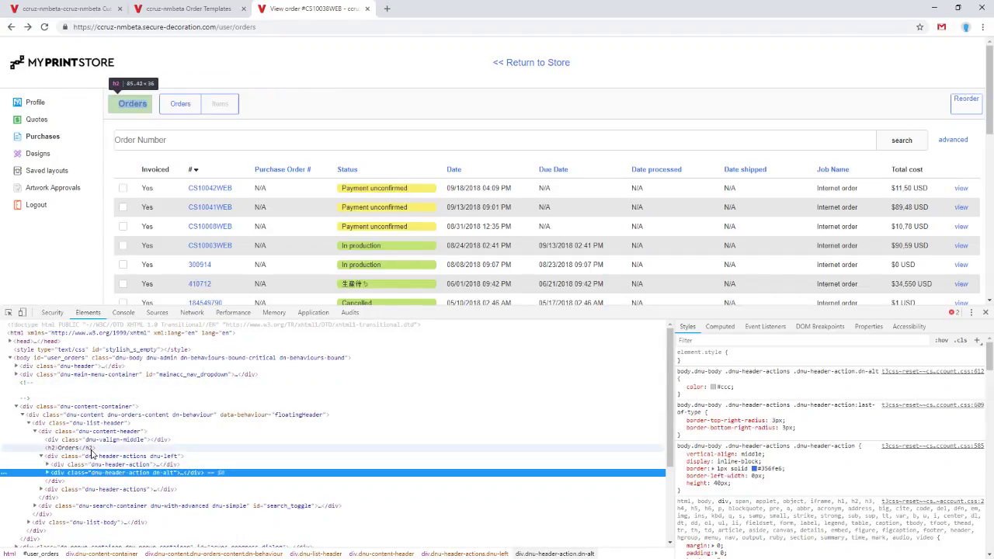
# Add a new style rule for the dnu-header-actions dnu-left div and shorten its selector to .dnu-header-actions
pyautogui.click(94, 457)
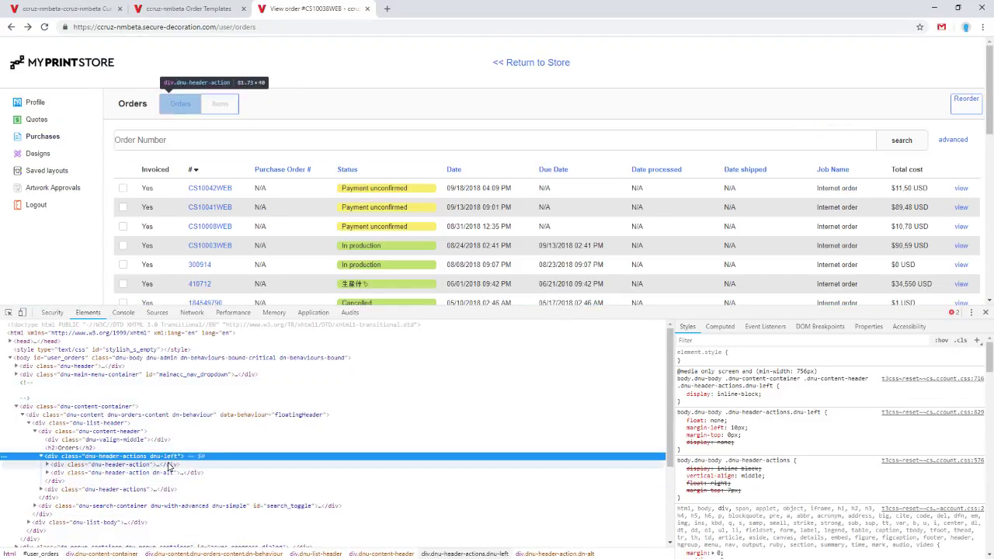
pyautogui.click(979, 342)
pyautogui.press('End')
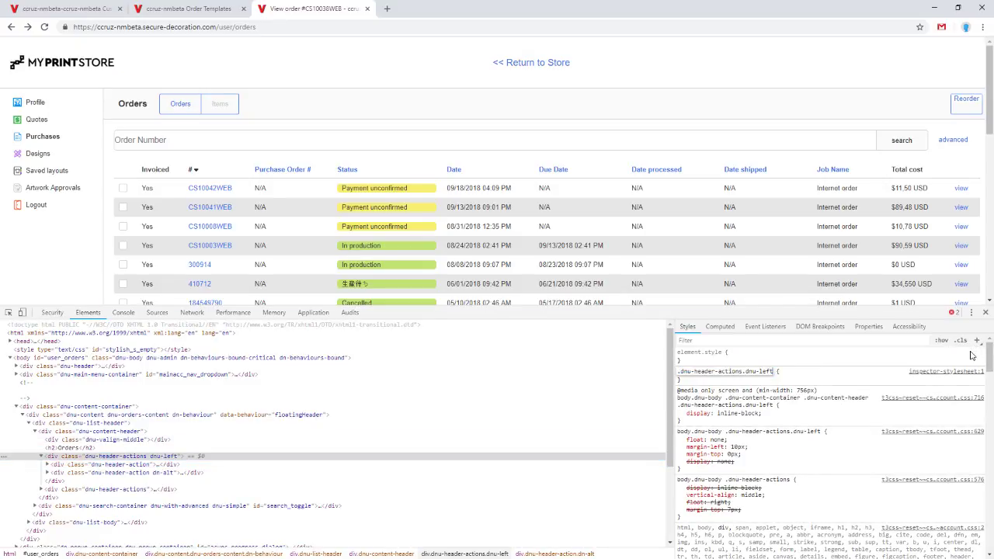
pyautogui.press('BackSpace')
pyautogui.press('BackSpace')
pyautogui.press('BackSpace')
pyautogui.press('BackSpace')
pyautogui.press('BackSpace')
pyautogui.press('BackSpace')
pyautogui.press('BackSpace')
pyautogui.press('BackSpace')
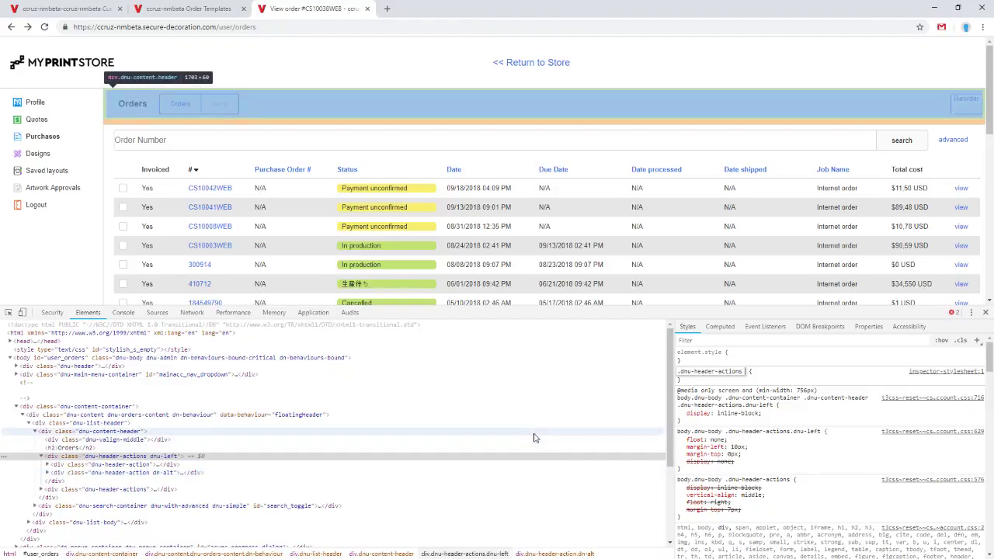
# Extend the new rule's selector to .dnu-header-actions div:nth-child(2)
pyautogui.write('d')
pyautogui.write('iv:')
pyautogui.write('nth')
pyautogui.write('-child')
pyautogui.write('(')
pyautogui.write('1')
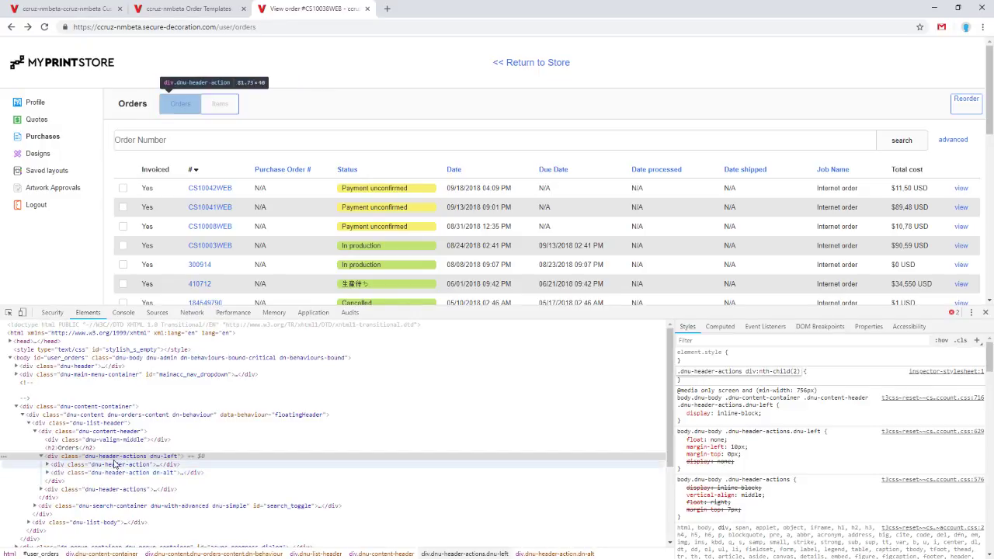
# Give the div:nth-child(2) rule a red background
pyautogui.click(826, 373)
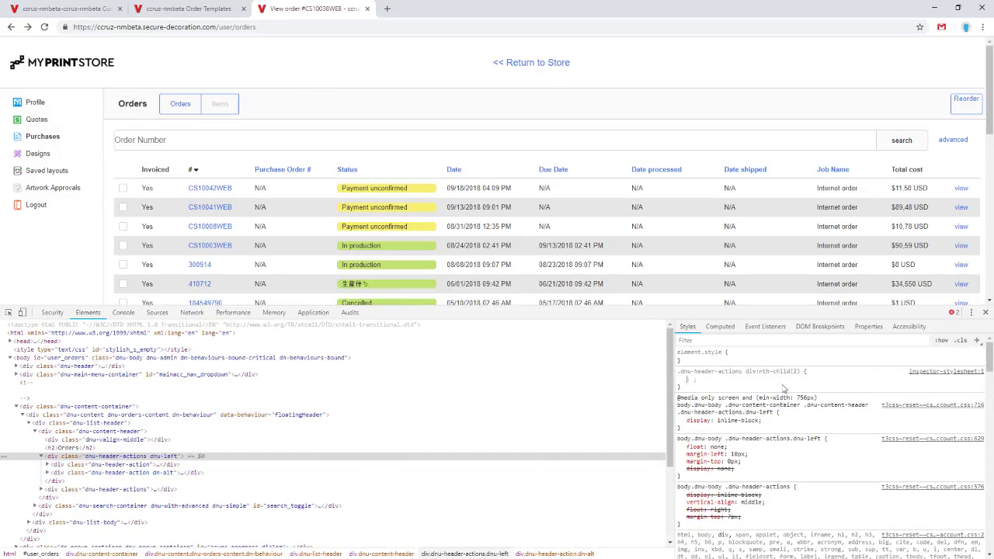
pyautogui.write('background:red;')
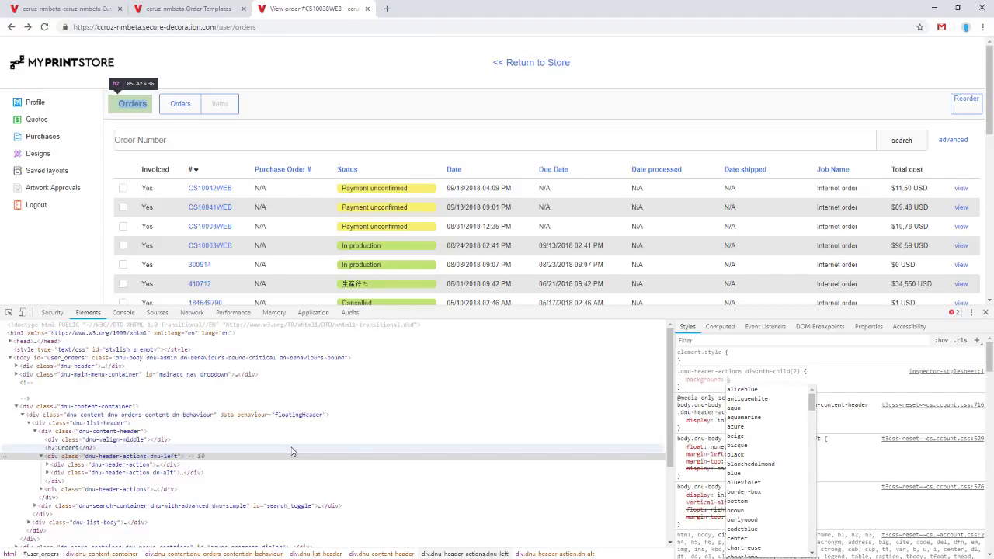
pyautogui.click(847, 389)
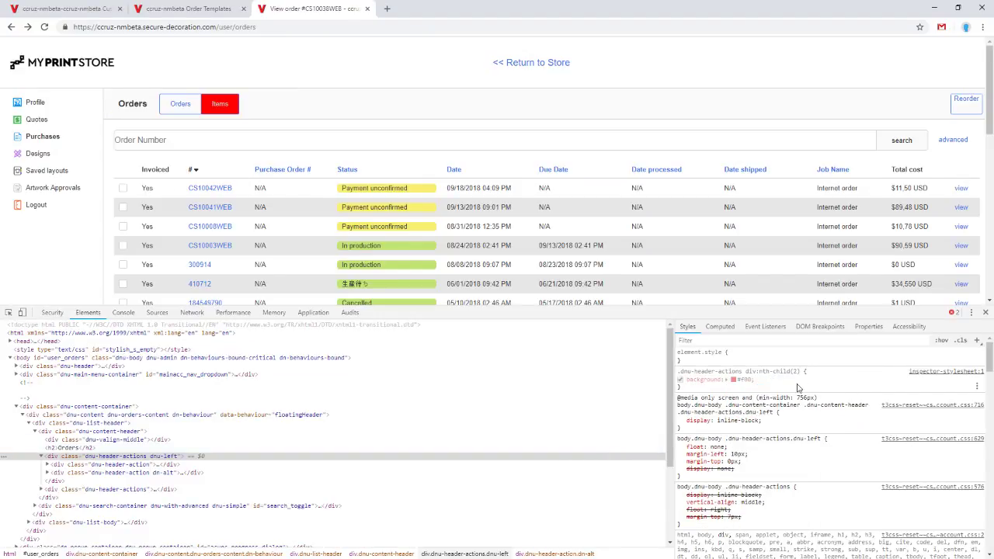
pyautogui.click(779, 370)
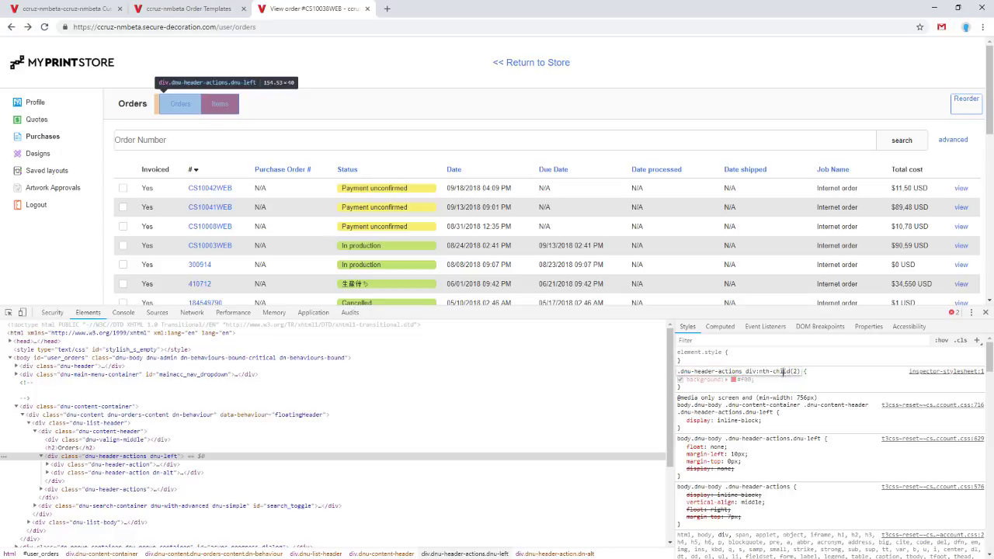
pyautogui.click(808, 386)
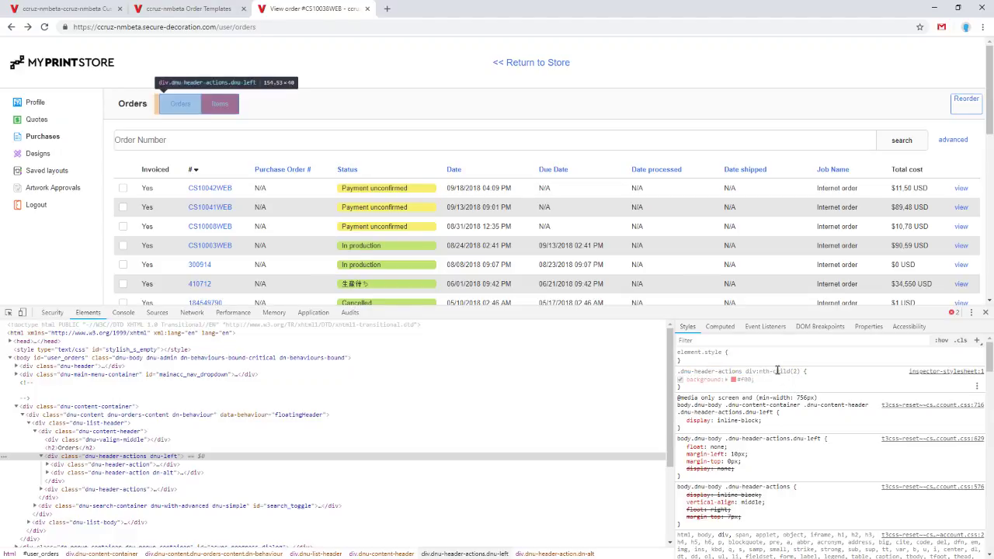
# Expand both header action divs in the markup and select the Items link inside the second one
pyautogui.click(47, 465)
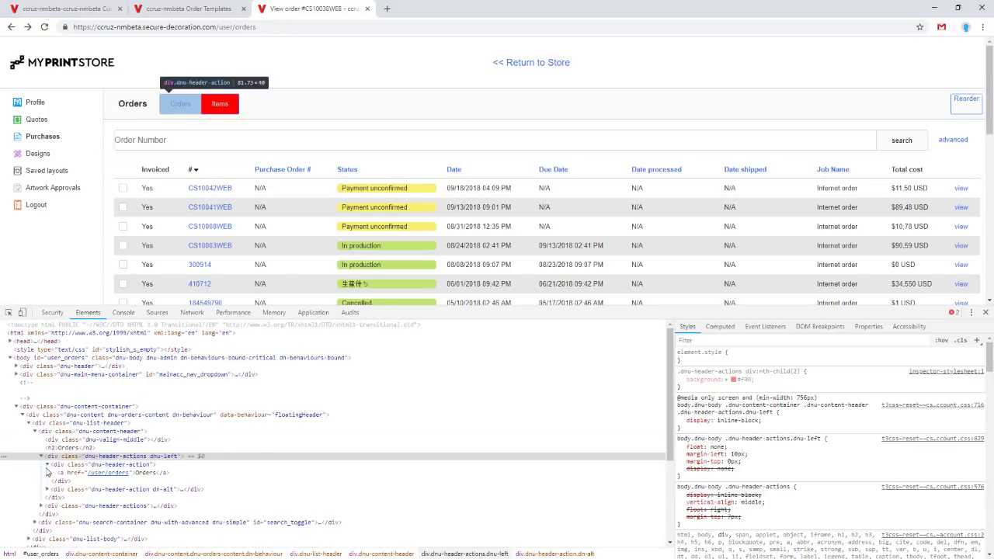
pyautogui.click(71, 475)
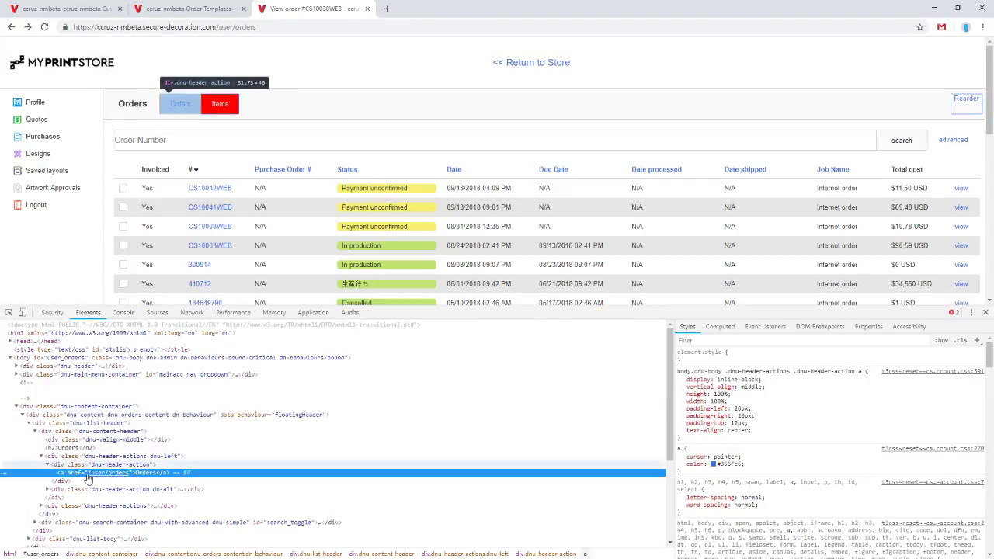
pyautogui.click(47, 489)
pyautogui.click(180, 498)
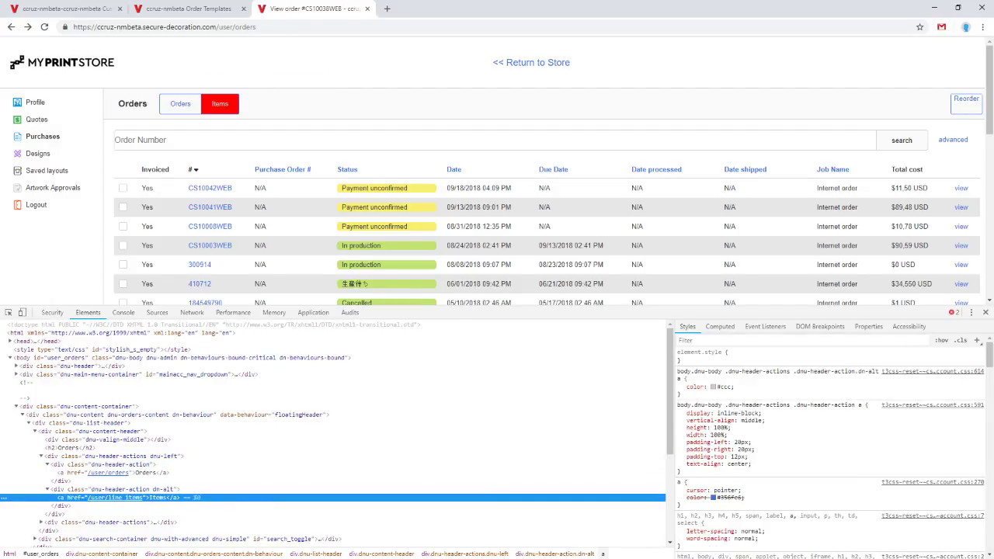
# Add a new style rule for the Items link with the selector a[href="/user/line_items"]
pyautogui.click(977, 340)
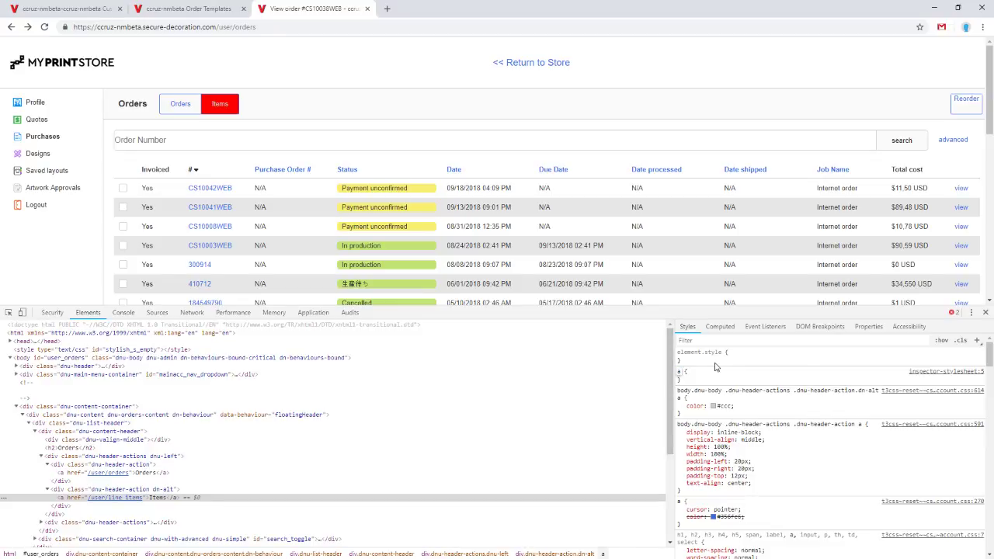
pyautogui.write('[href')
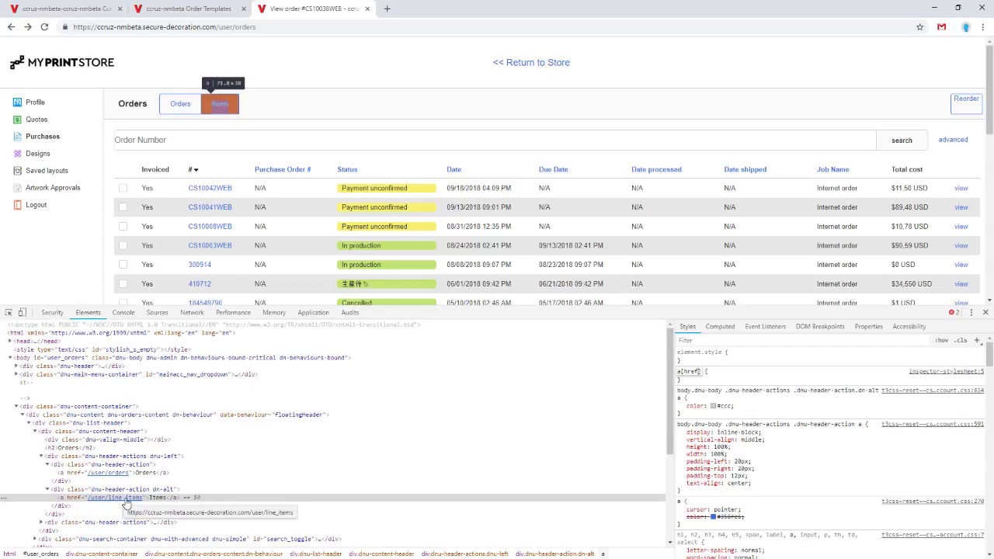
pyautogui.write('*="')
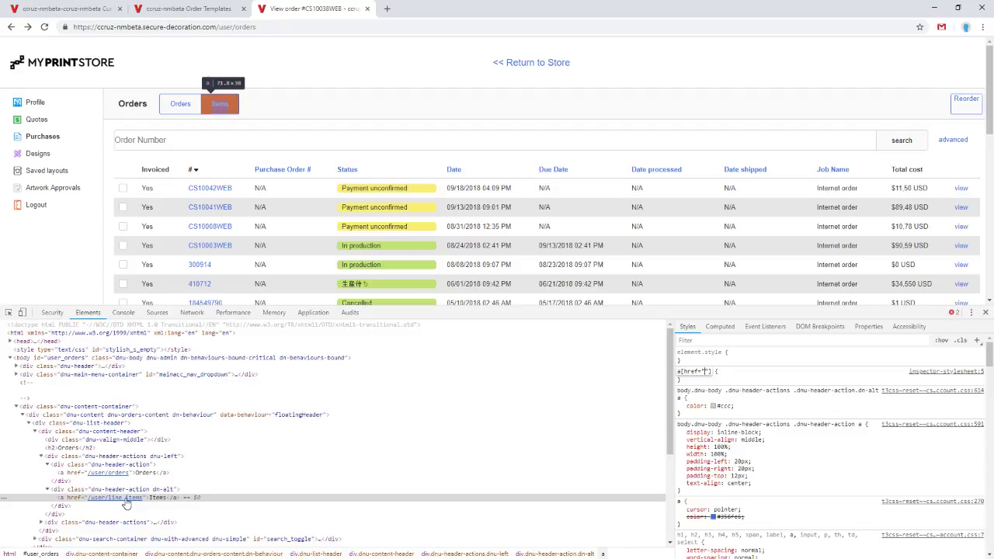
pyautogui.write('/user/line_items')
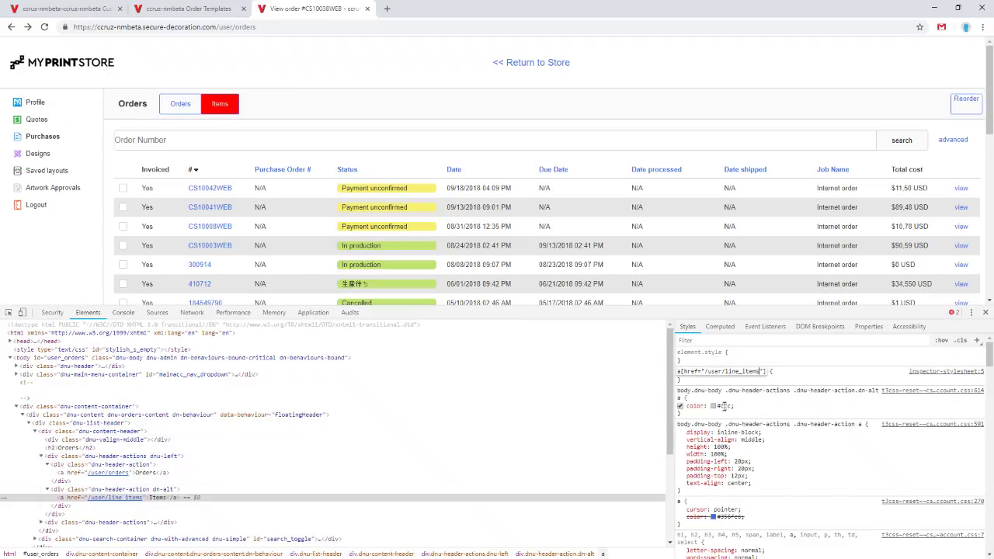
# Set the Items link rule's text color to green and mark it !important
pyautogui.click(792, 371)
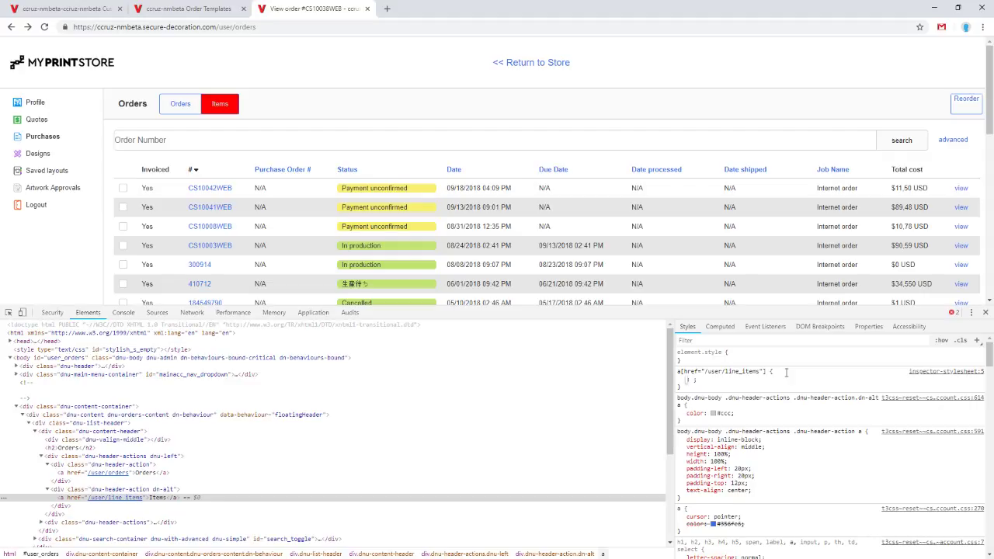
pyautogui.write('color: green;')
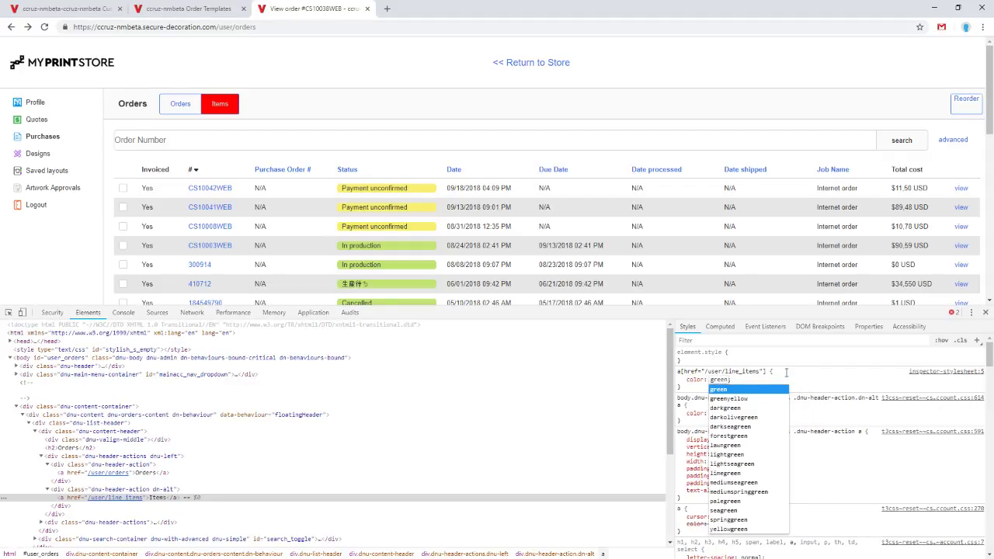
pyautogui.press('Return')
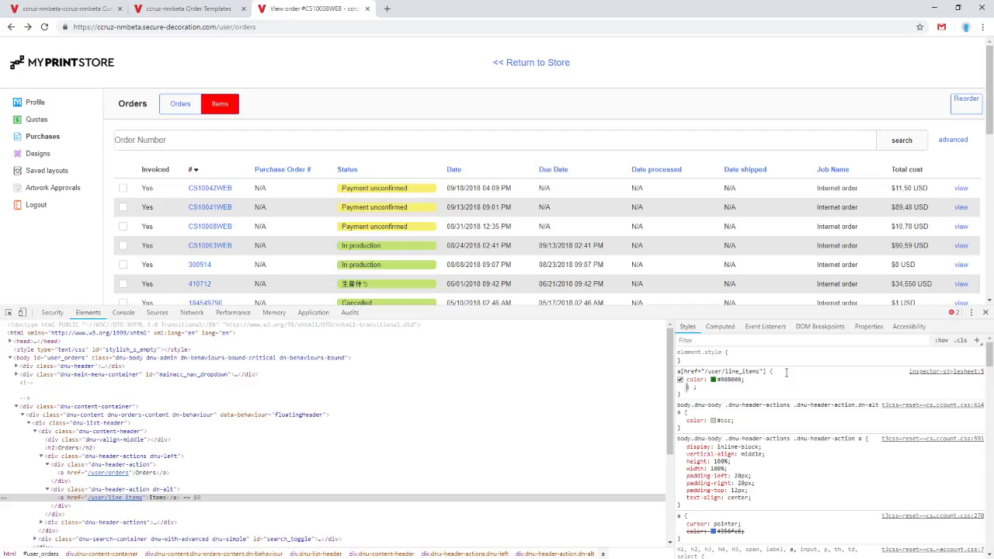
pyautogui.hotkey('shift', 'Tab')
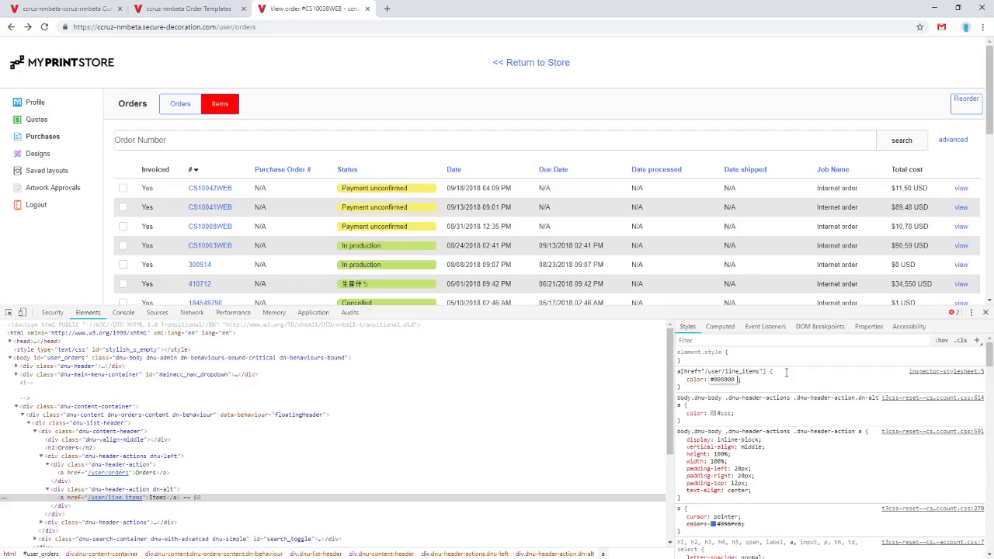
pyautogui.write('!important')
pyautogui.press('Return')
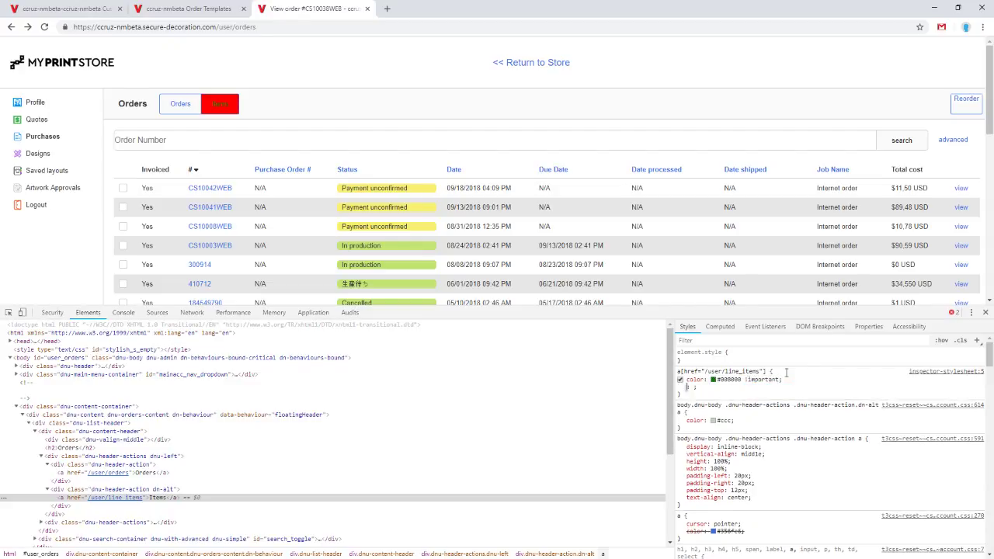
# Change the Items link rule's text color to white, keeping !important
pyautogui.hotkey('shift', 'Tab')
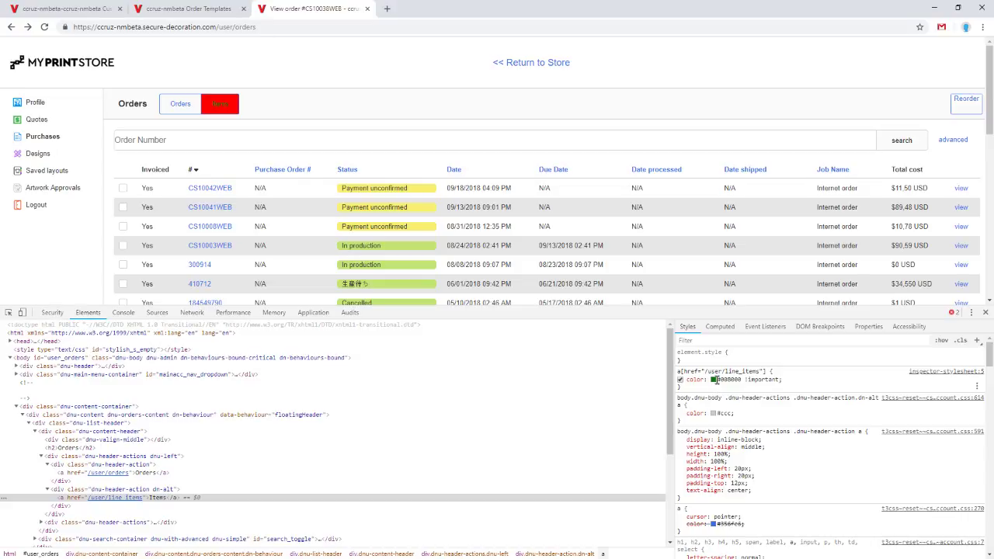
pyautogui.moveTo(738, 379); pyautogui.dragTo(702, 379)
pyautogui.write('white')
pyautogui.click(733, 370)
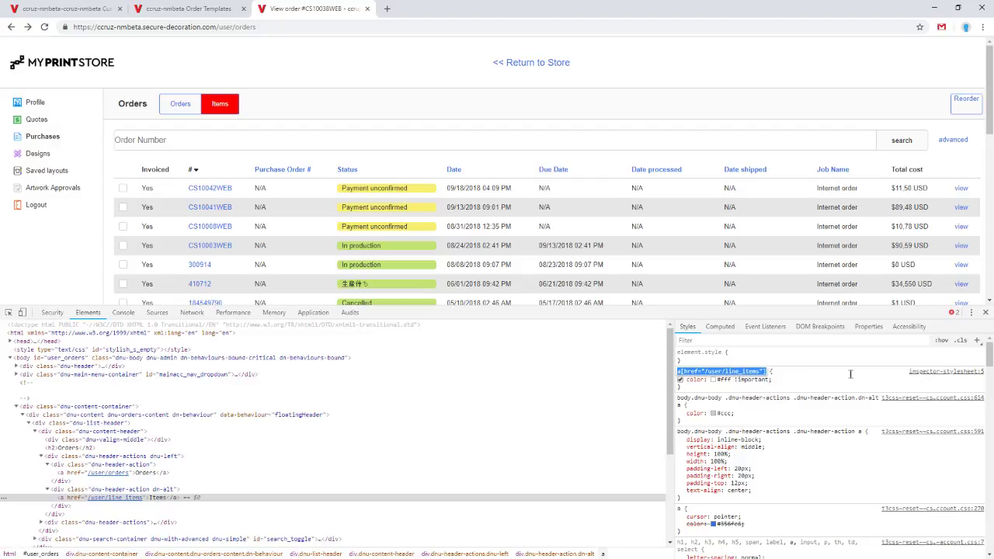
pyautogui.press('Escape')
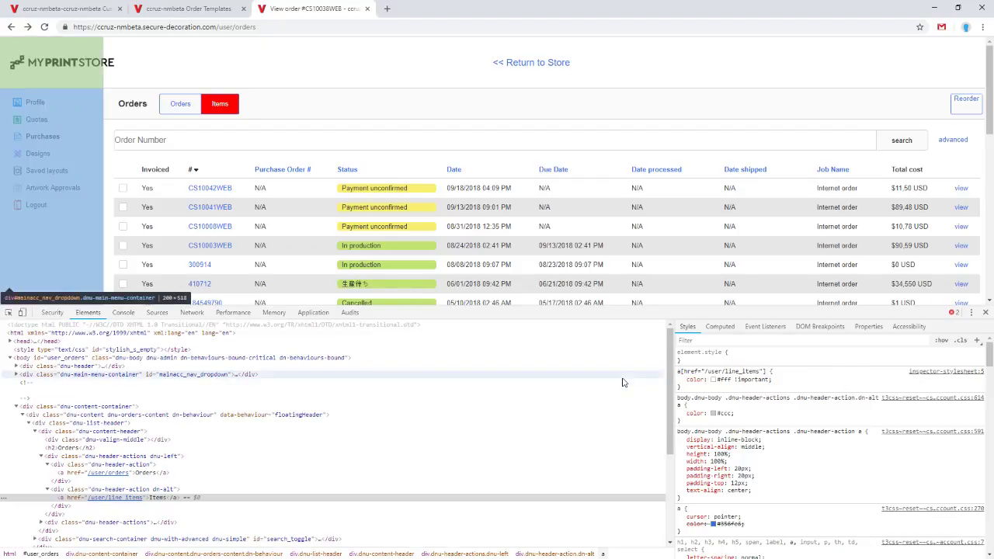
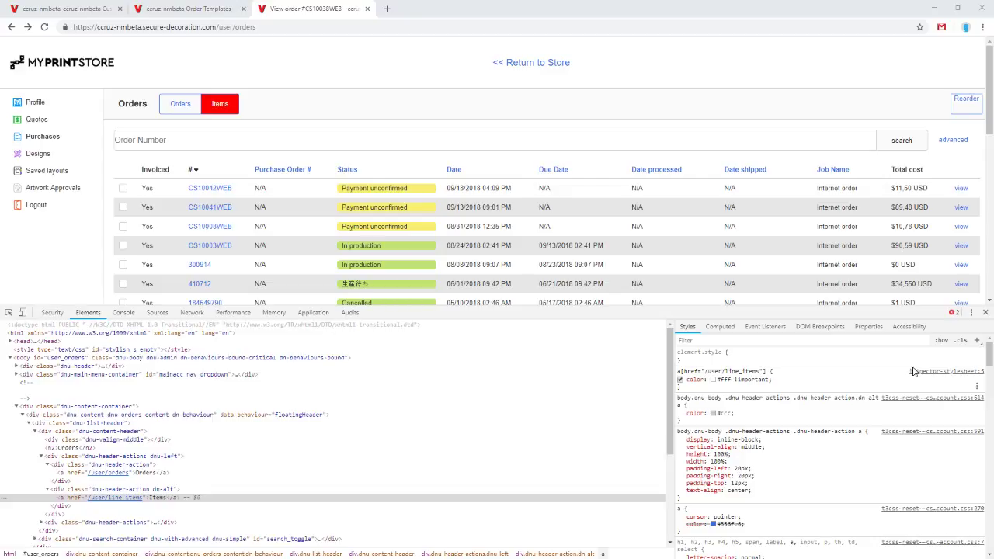
# Close the developer tools and open the Business Hub in a separate tab from the order templates page
pyautogui.click(985, 313)
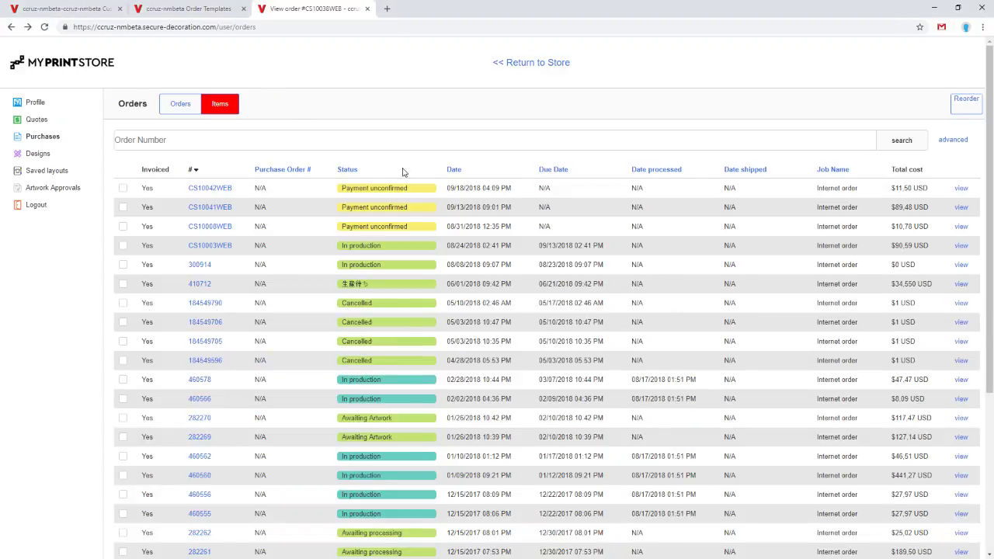
pyautogui.click(164, 8)
pyautogui.click(107, 6)
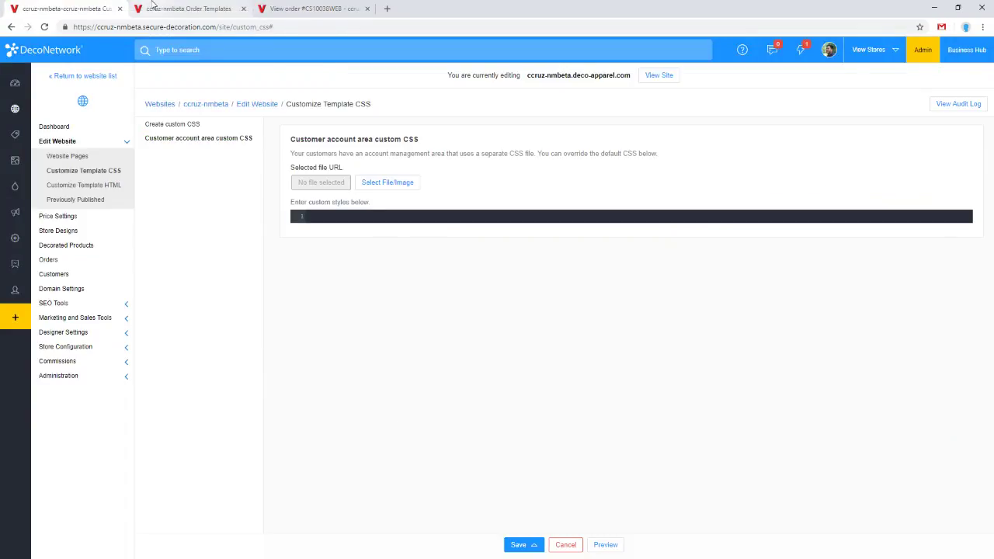
pyautogui.click(187, 8)
pyautogui.middleClick(964, 51)
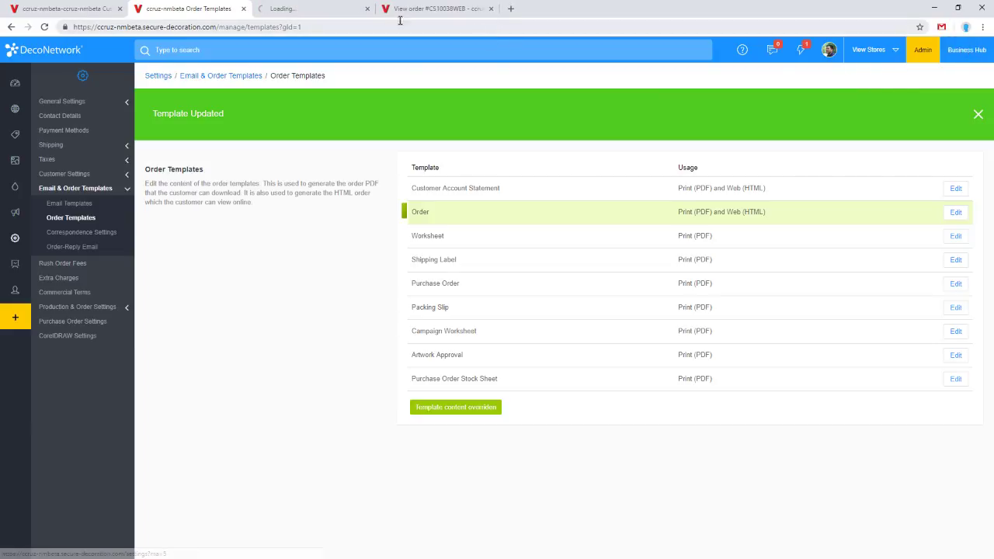
pyautogui.click(289, 8)
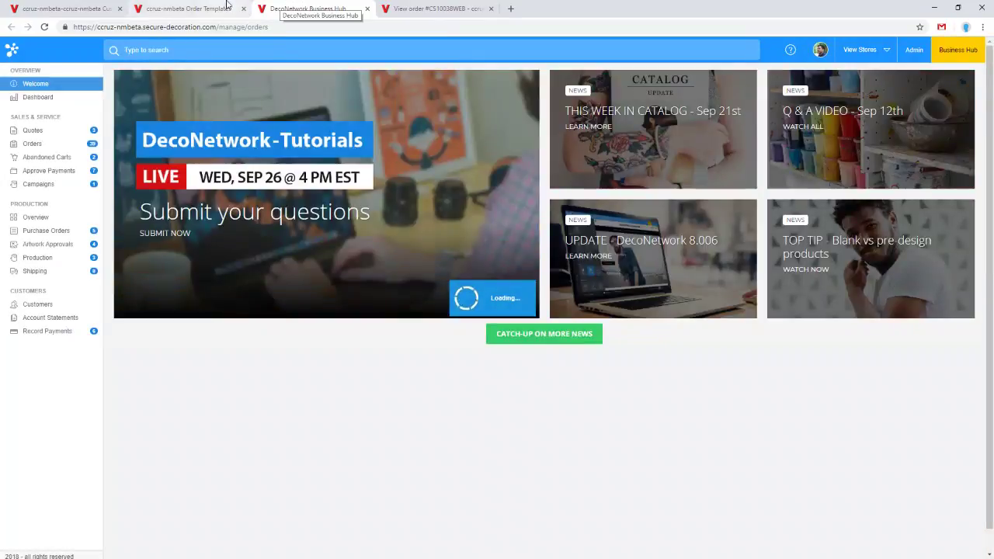
# From the admin product list, open the Soft 100% Cotton - Ladies T-Shirt in a separate tab and show its pricing settings
pyautogui.click(215, 10)
pyautogui.click(15, 136)
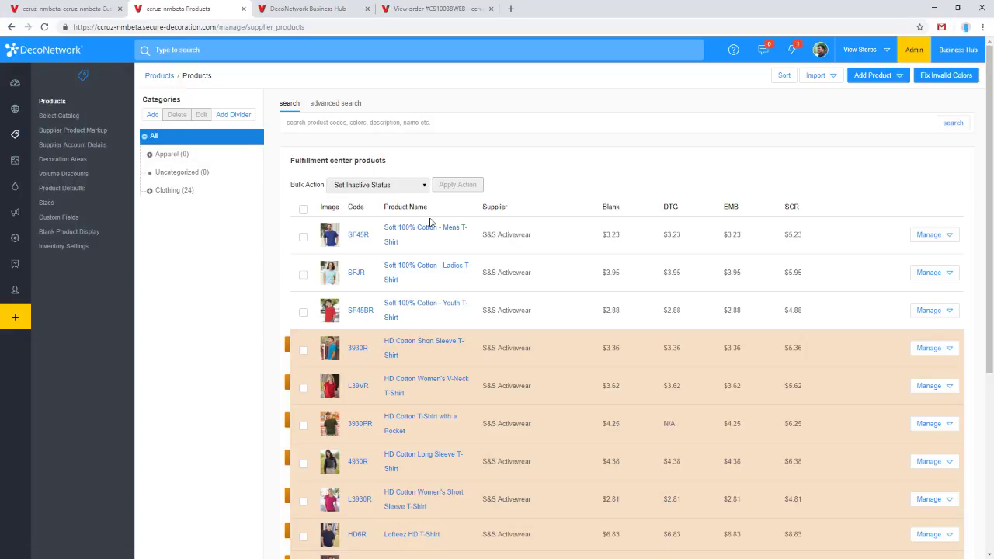
pyautogui.middleClick(440, 265)
pyautogui.moveTo(406, 8); pyautogui.dragTo(327, 17)
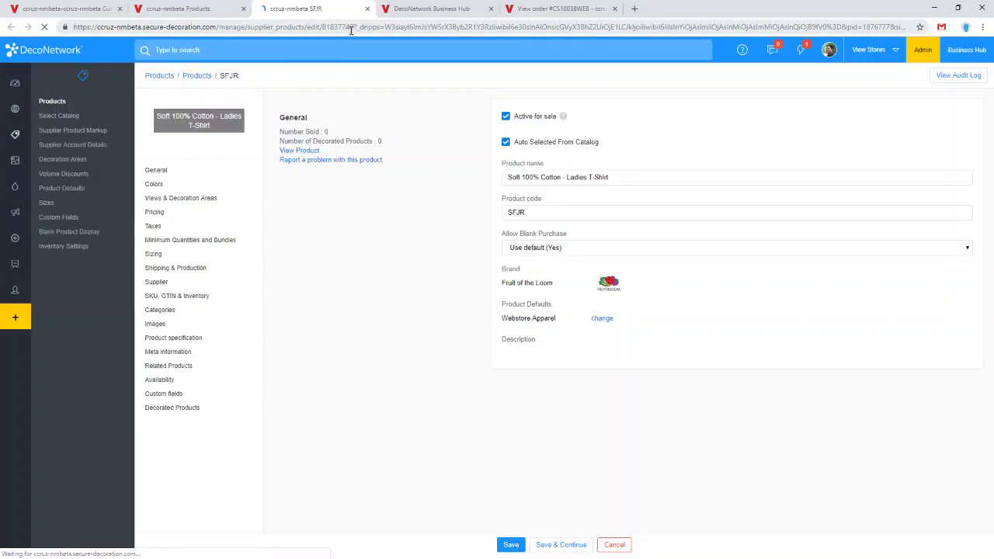
pyautogui.click(171, 213)
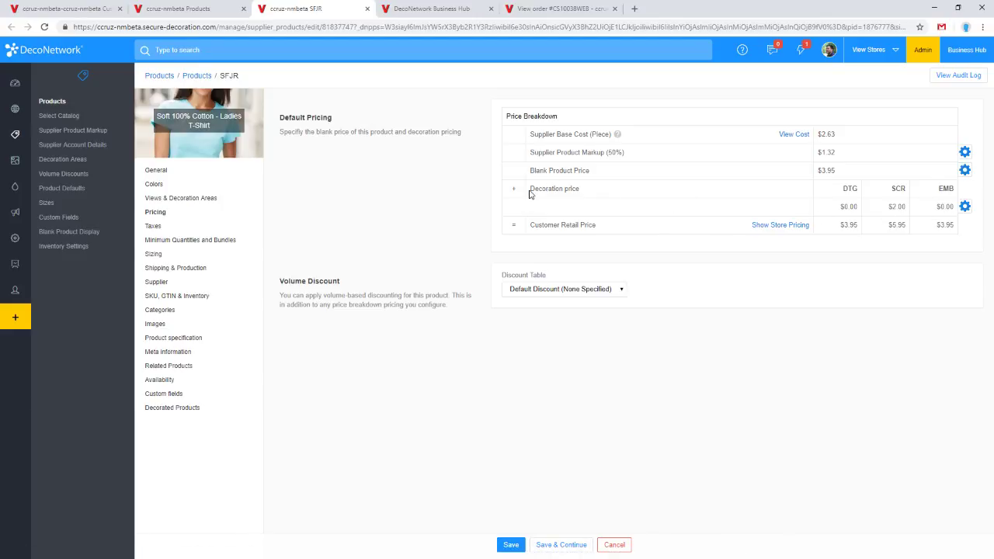
# Switch the T-shirt's decoration price to custom decoration pricing (Advanced) and open the decoration pricing editor
pyautogui.moveTo(536, 189); pyautogui.dragTo(626, 194)
pyautogui.click(965, 207)
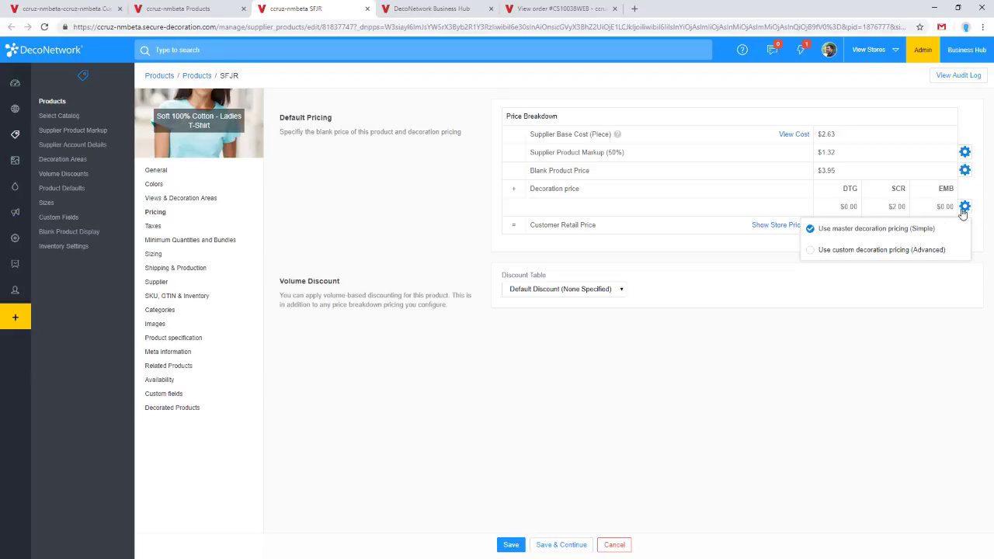
pyautogui.click(870, 250)
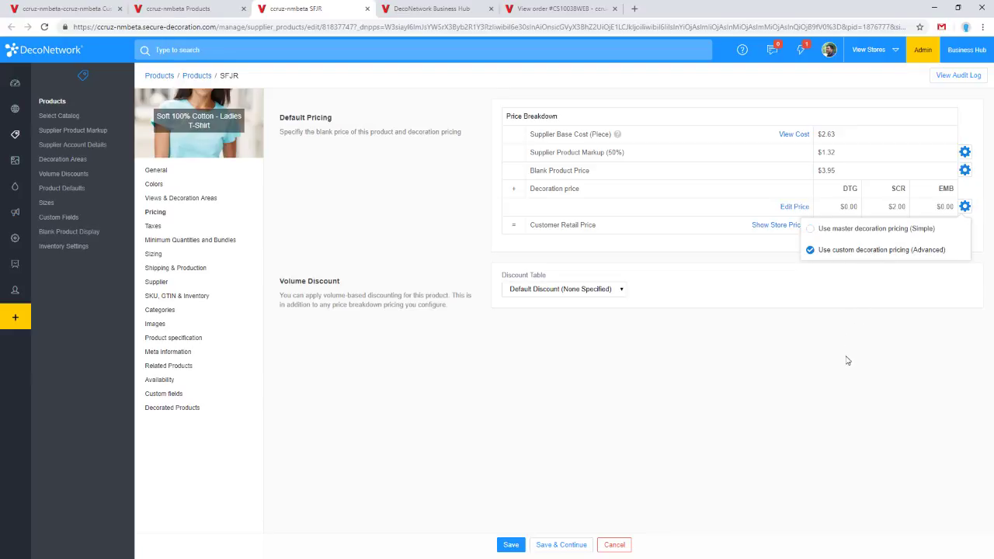
pyautogui.click(866, 301)
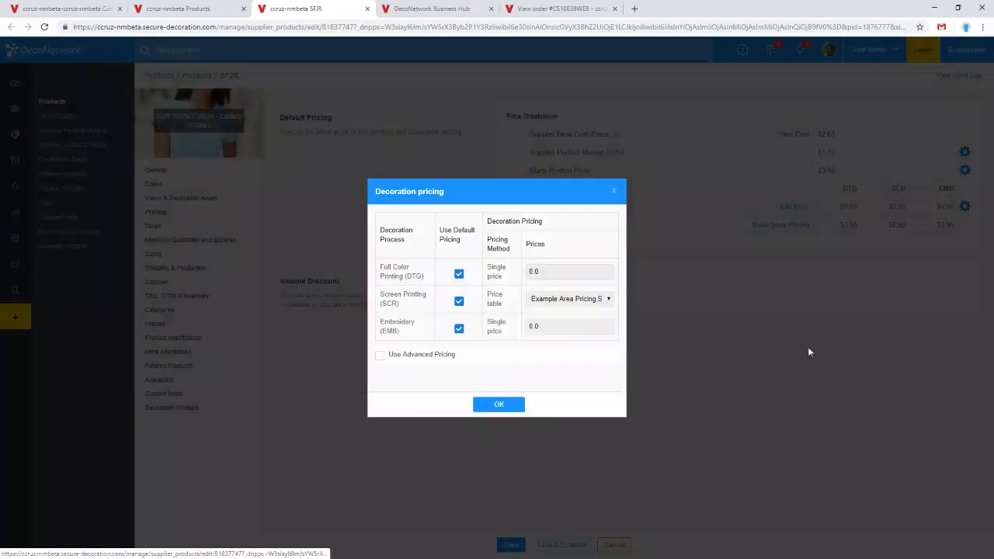
pyautogui.click(796, 206)
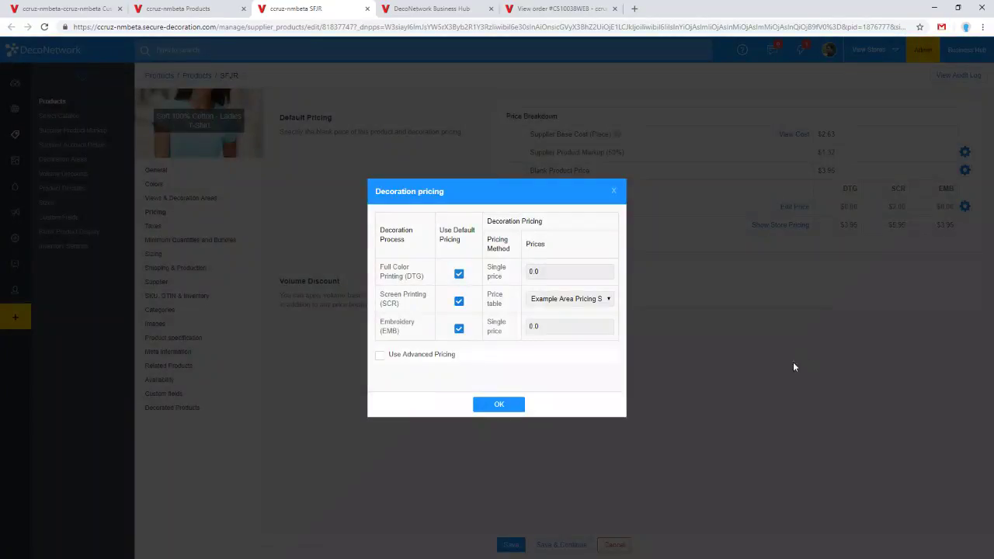
pyautogui.click(459, 272)
pyautogui.click(459, 301)
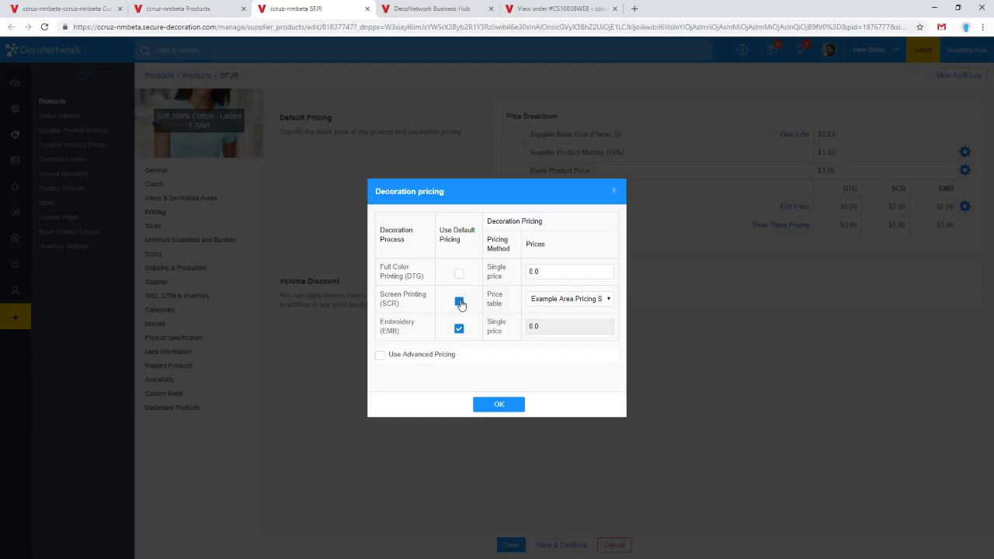
pyautogui.click(459, 301)
pyautogui.click(459, 273)
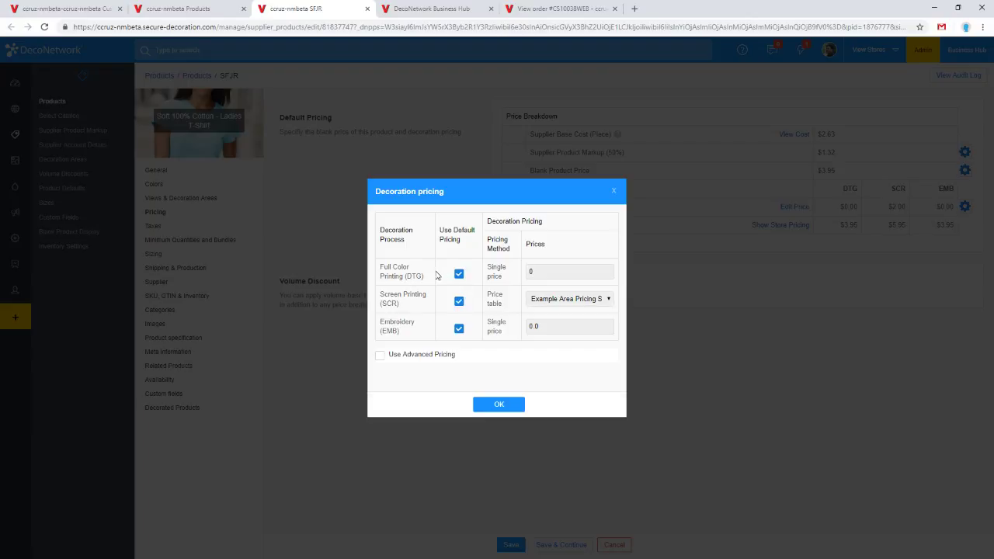
# Override the default pricing for Screen Printing (SCR) with the Example Area Pricing SCR rrp table and confirm the decoration pricing
pyautogui.click(459, 301)
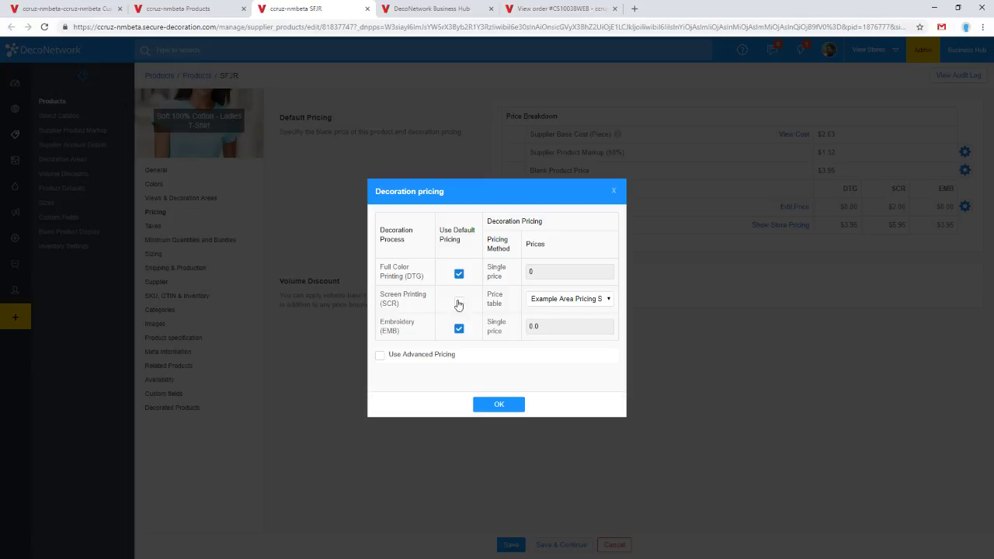
pyautogui.click(572, 303)
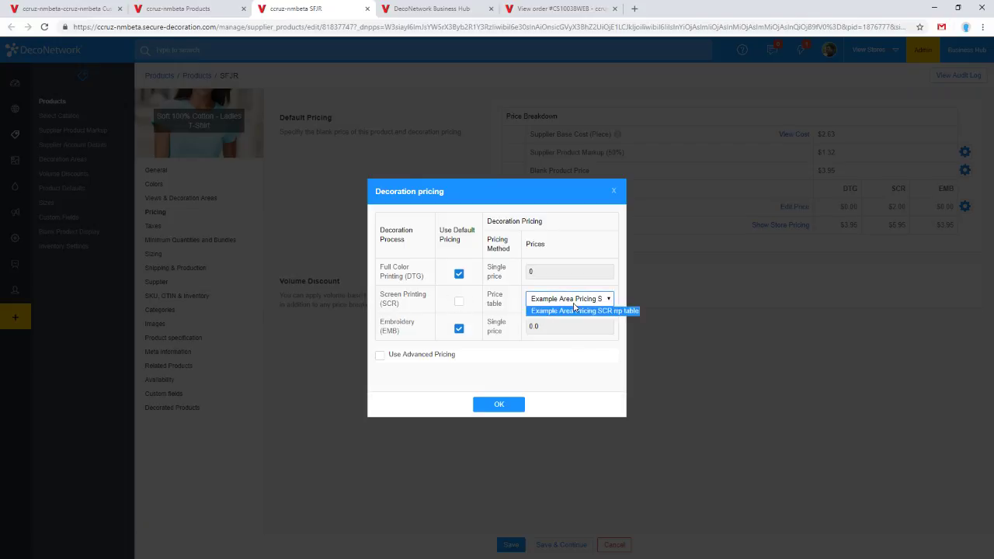
pyautogui.click(576, 314)
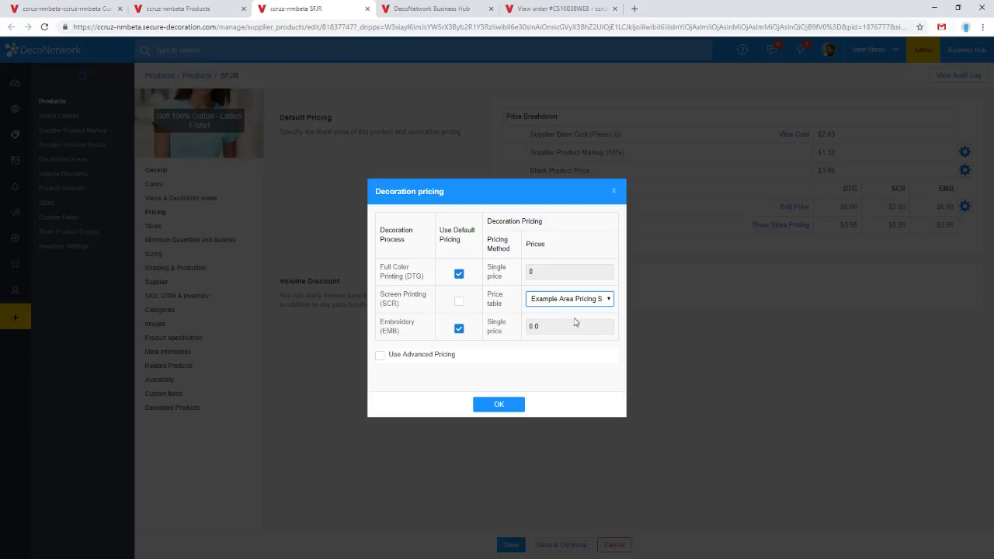
pyautogui.click(499, 404)
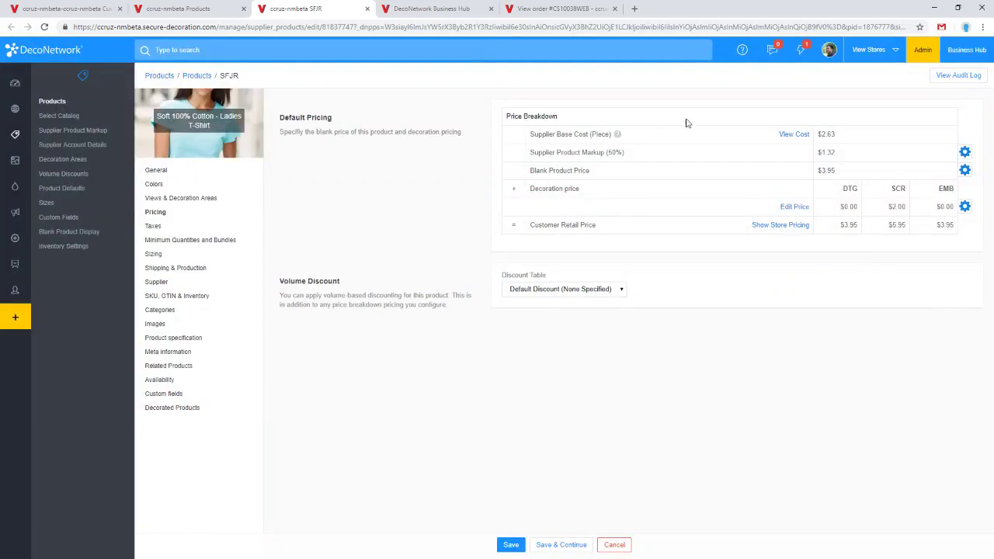
# Open the decoration pricing settings of the Webstore Apparel product default
pyautogui.click(51, 190)
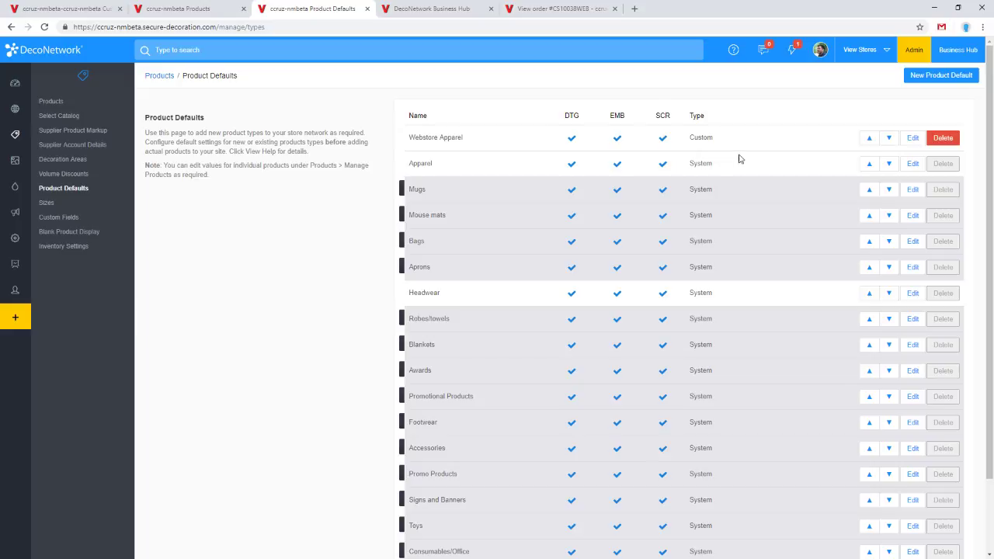
pyautogui.click(913, 138)
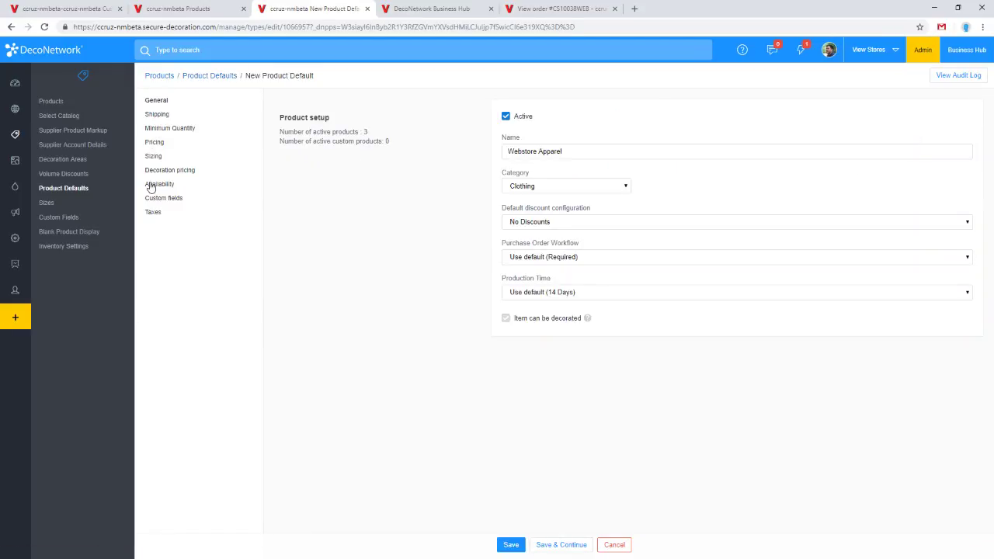
pyautogui.click(168, 173)
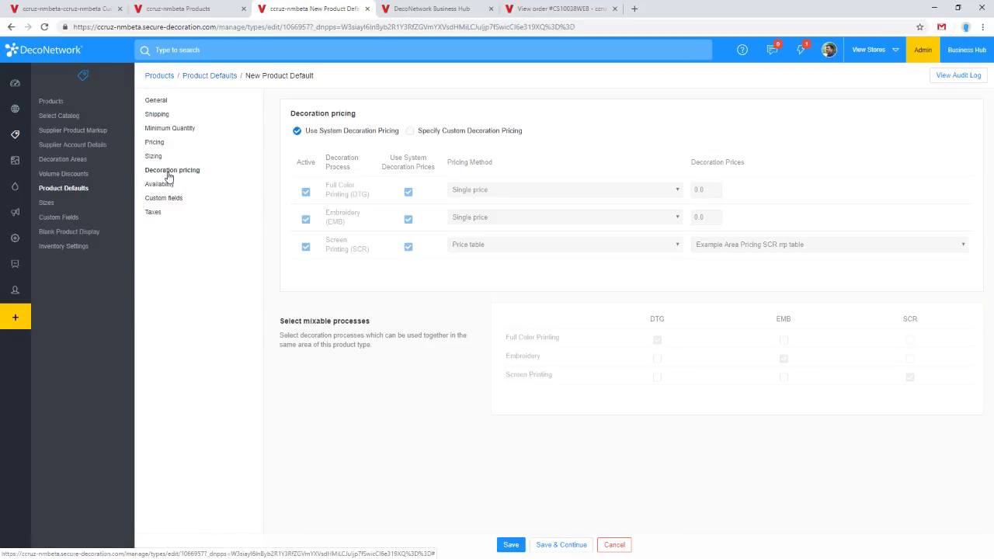
# Specify custom decoration pricing for Webstore Apparel, with Screen Printing (SCR) taken off system prices and using the Example Area Pricing SCR rrp table
pyautogui.click(456, 135)
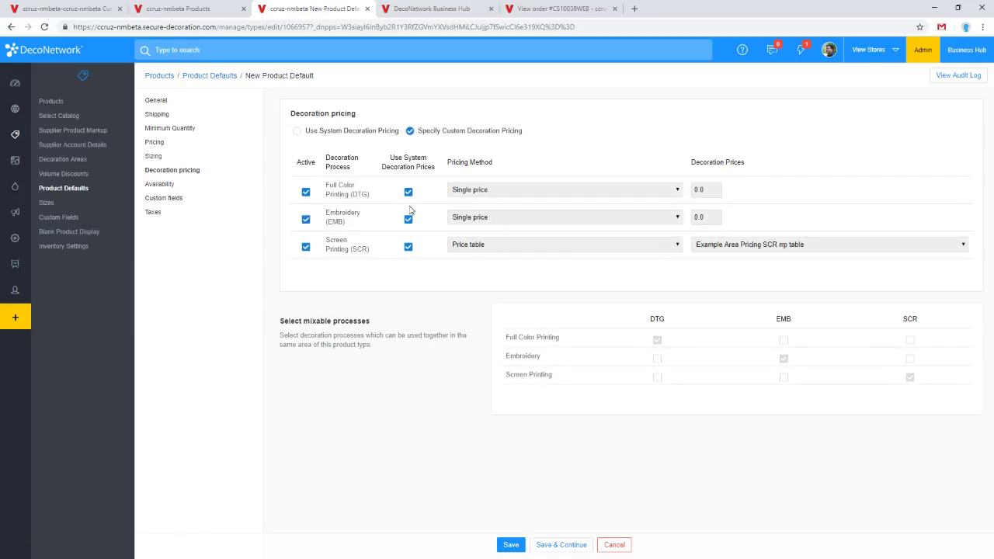
pyautogui.click(408, 248)
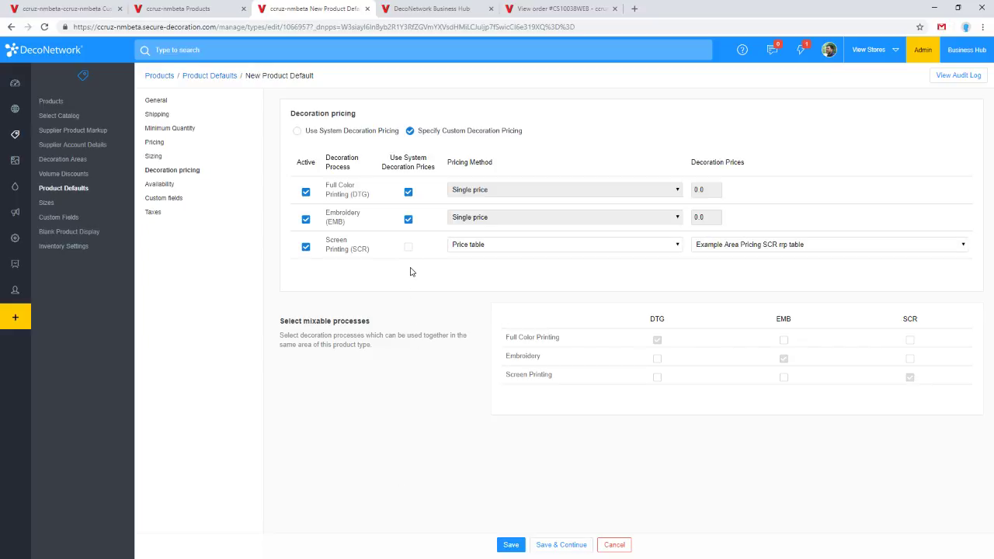
pyautogui.click(744, 245)
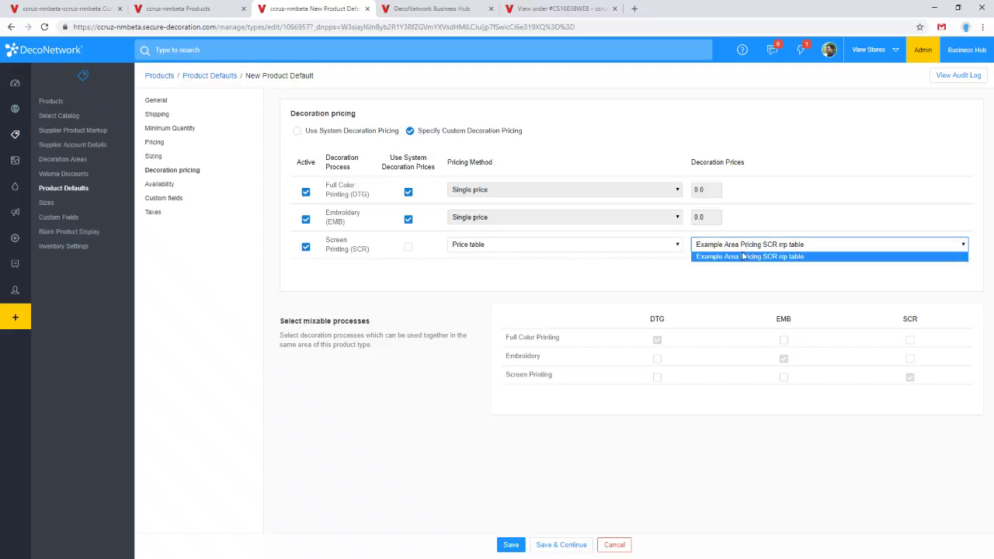
pyautogui.click(745, 258)
pyautogui.click(744, 247)
pyautogui.click(744, 259)
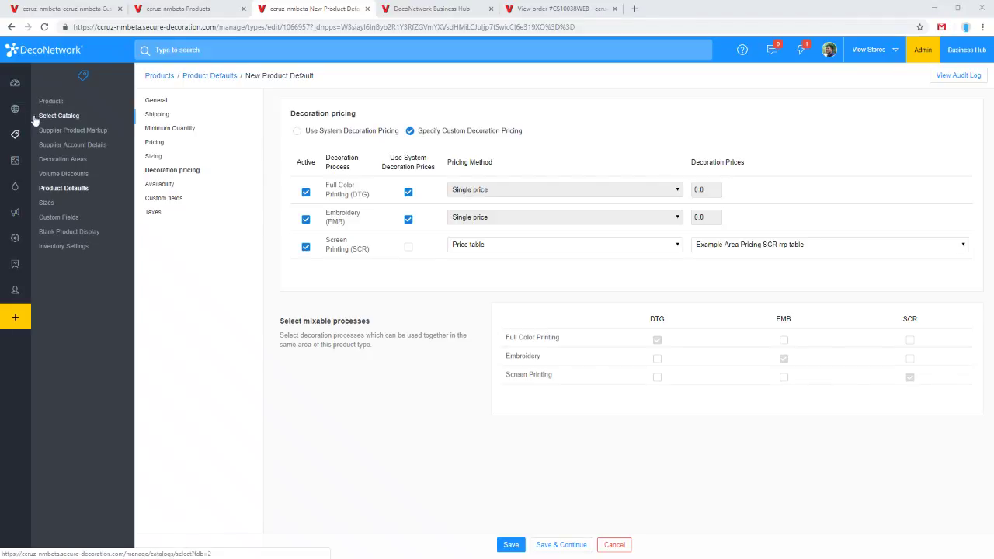
pyautogui.click(30, 110)
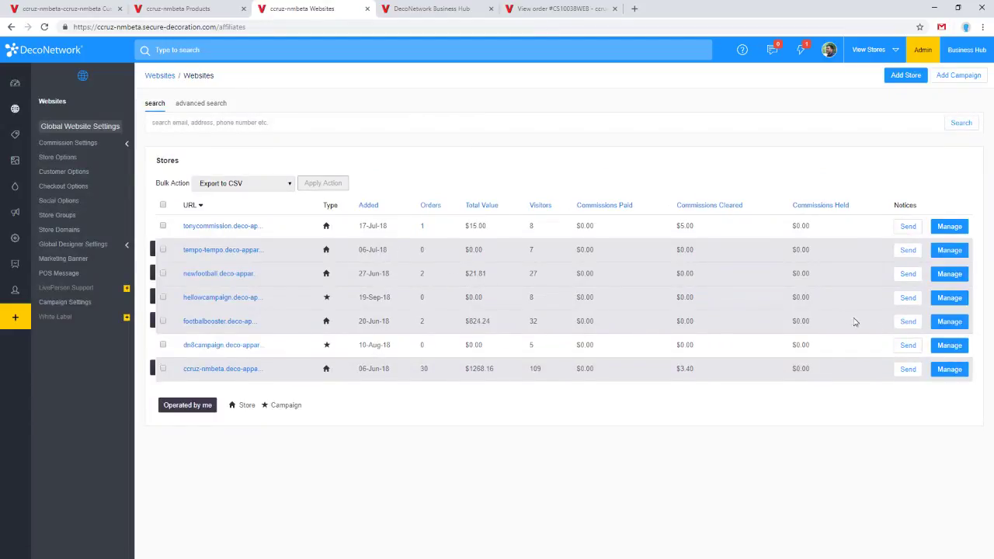
pyautogui.click(941, 371)
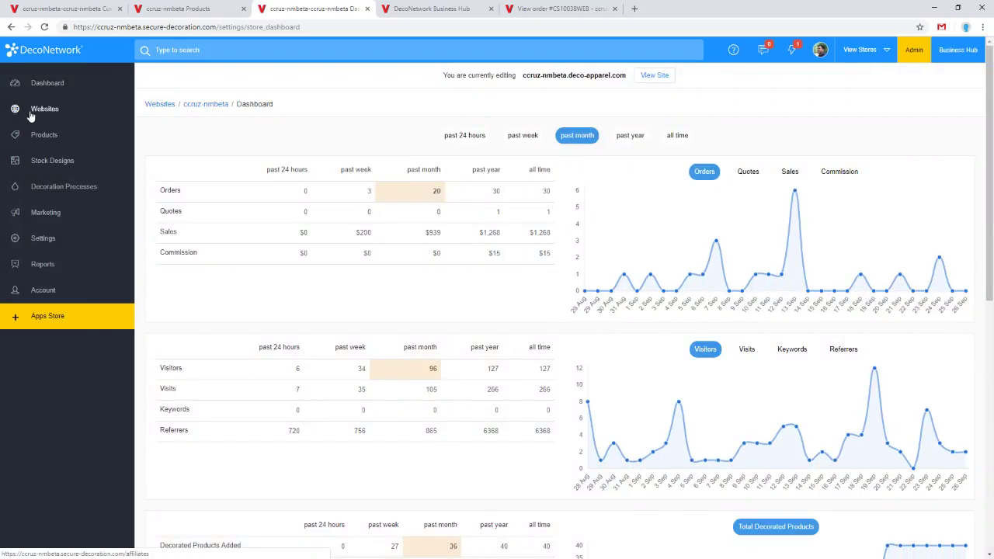
pyautogui.click(33, 116)
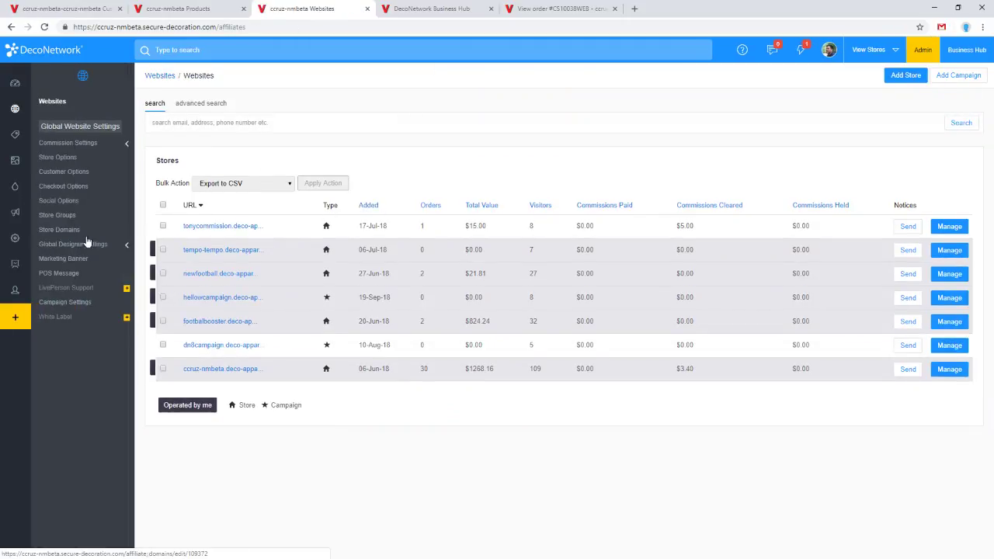
pyautogui.click(12, 240)
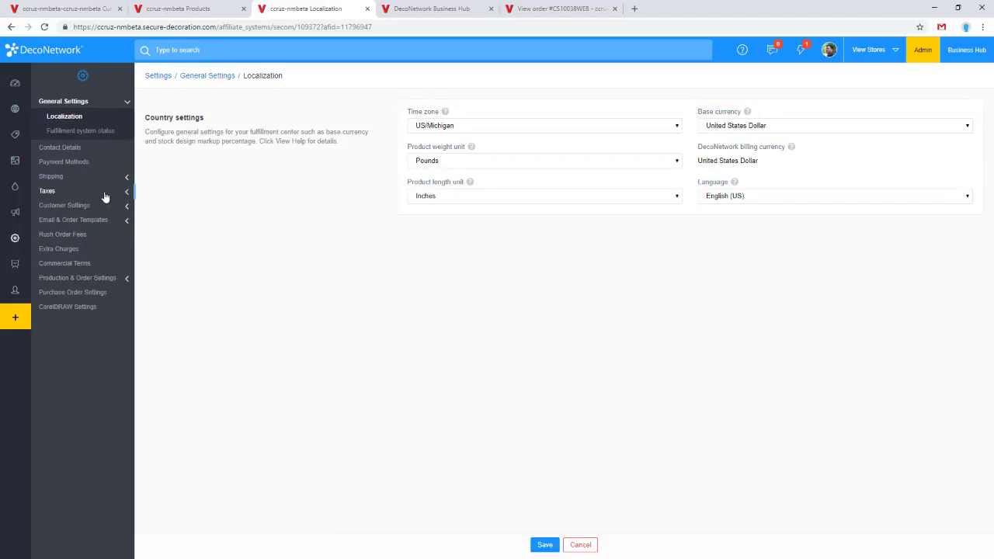
pyautogui.click(124, 206)
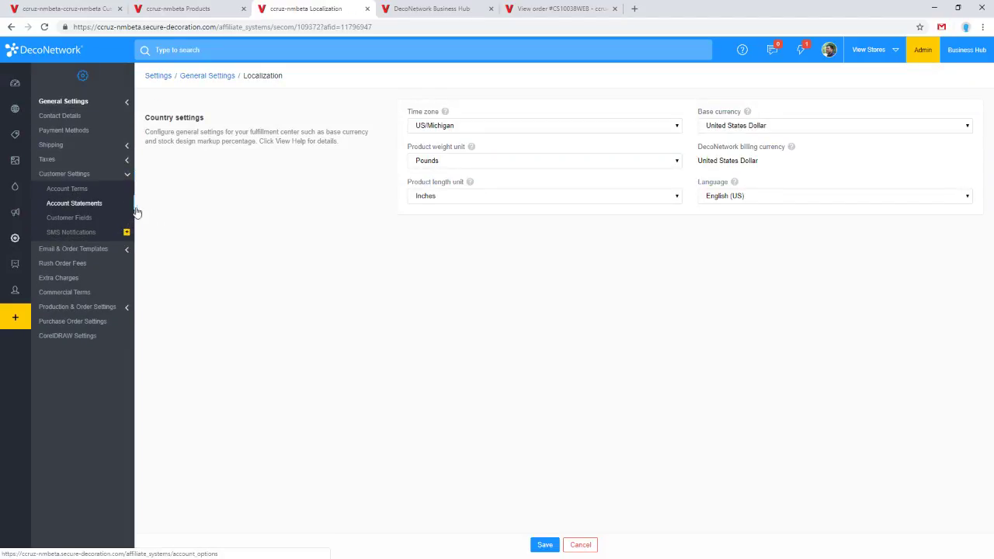
# In the global website Customer Options, require customers to be logged in to view the website, using a generic password
pyautogui.click(40, 108)
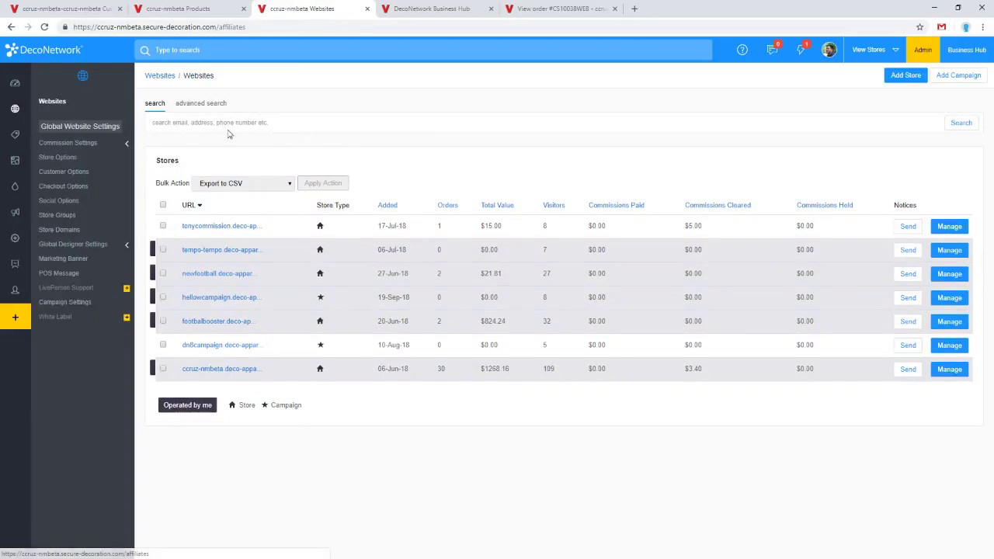
pyautogui.moveTo(23, 124)
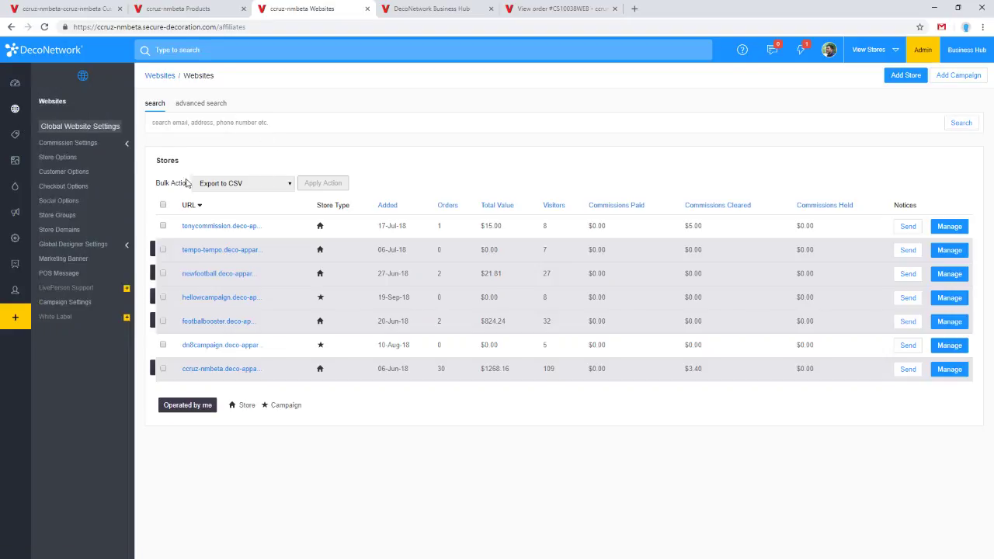
pyautogui.click(84, 171)
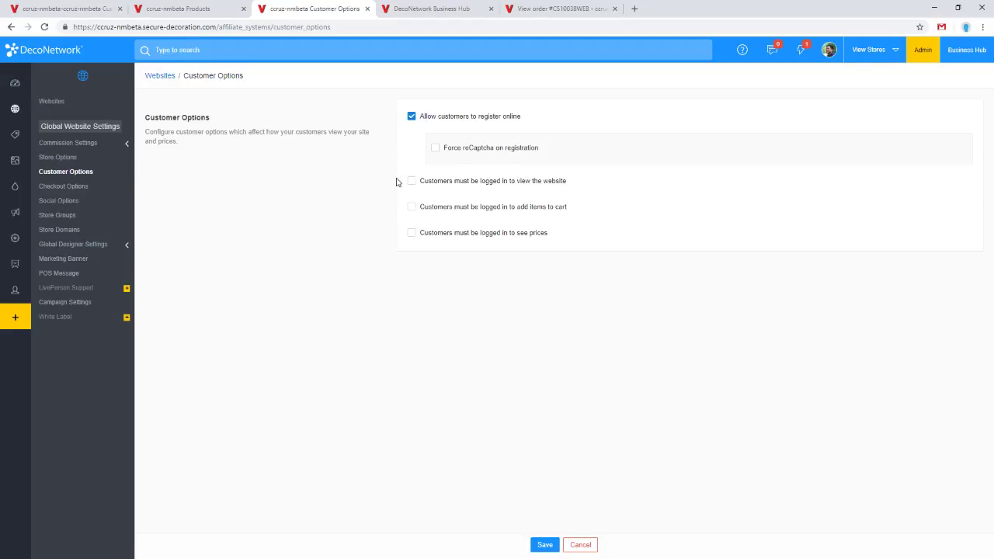
pyautogui.click(424, 183)
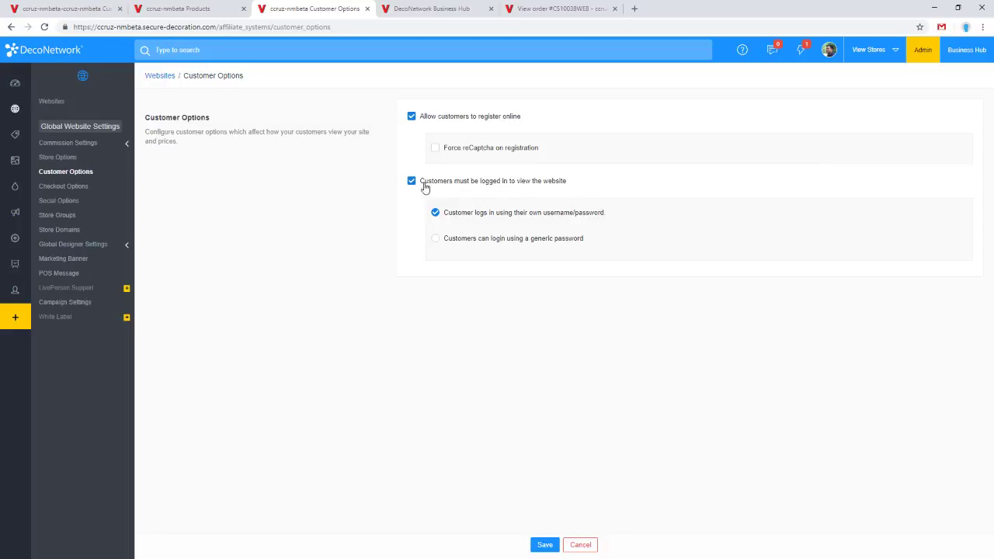
pyautogui.click(469, 240)
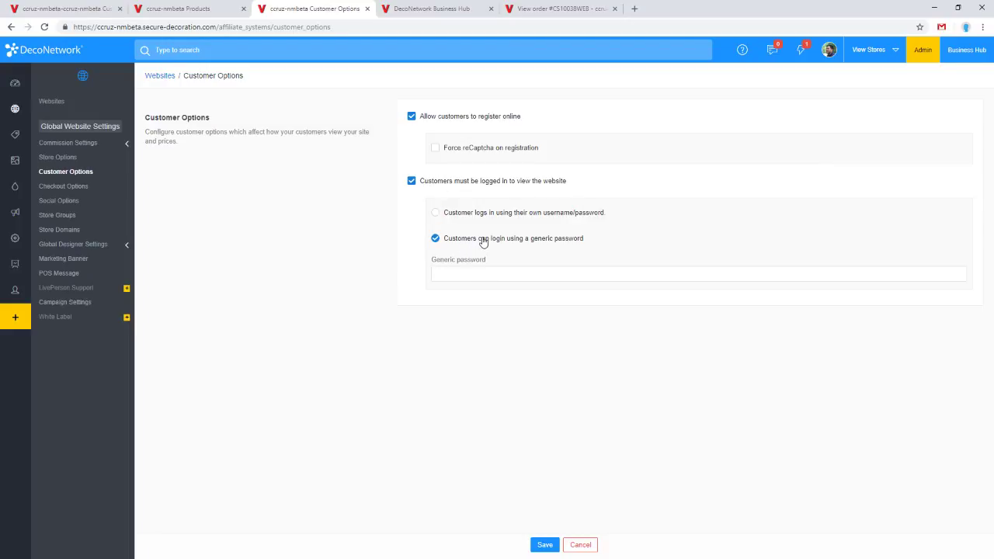
pyautogui.click(489, 276)
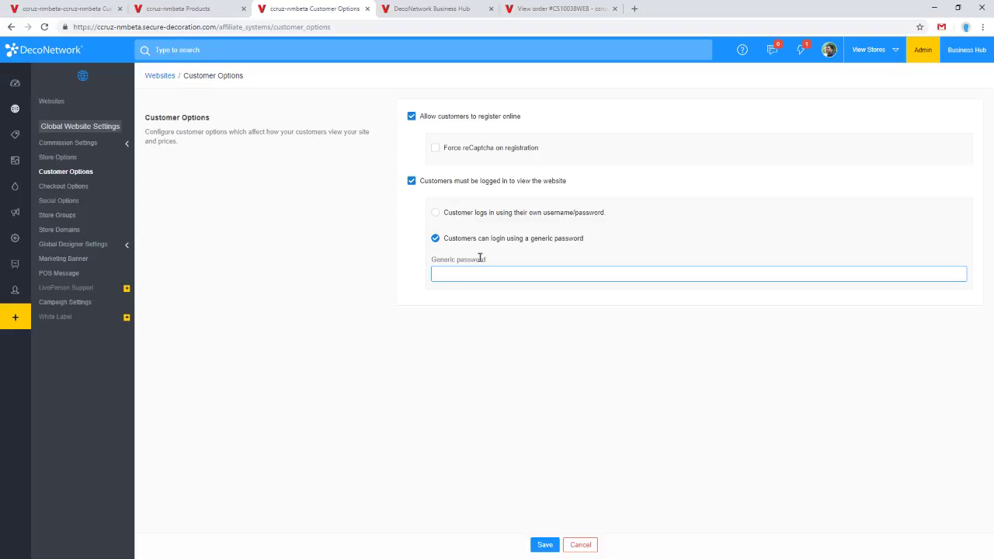
# Remove the requirement that customers be logged in to view the website
pyautogui.moveTo(28, 136)
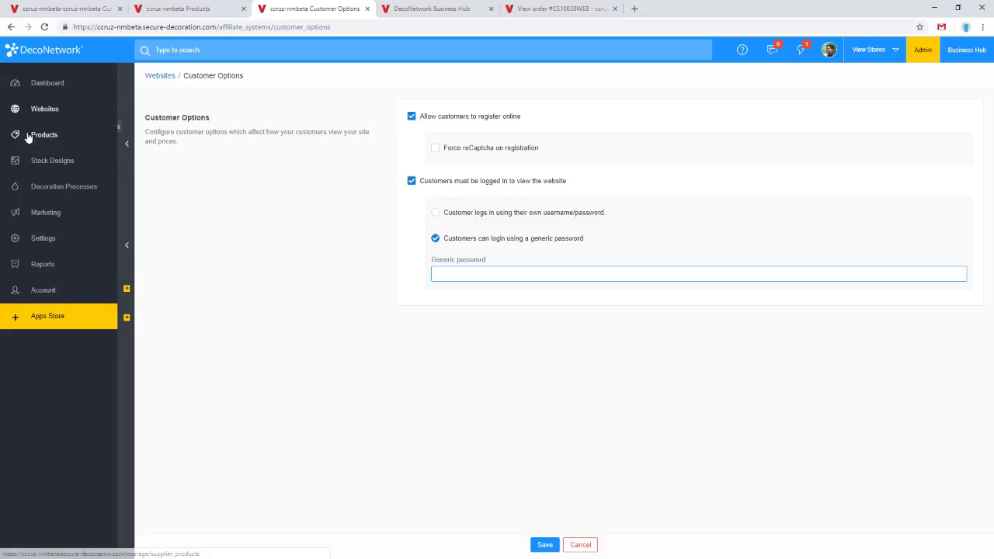
pyautogui.click(290, 176)
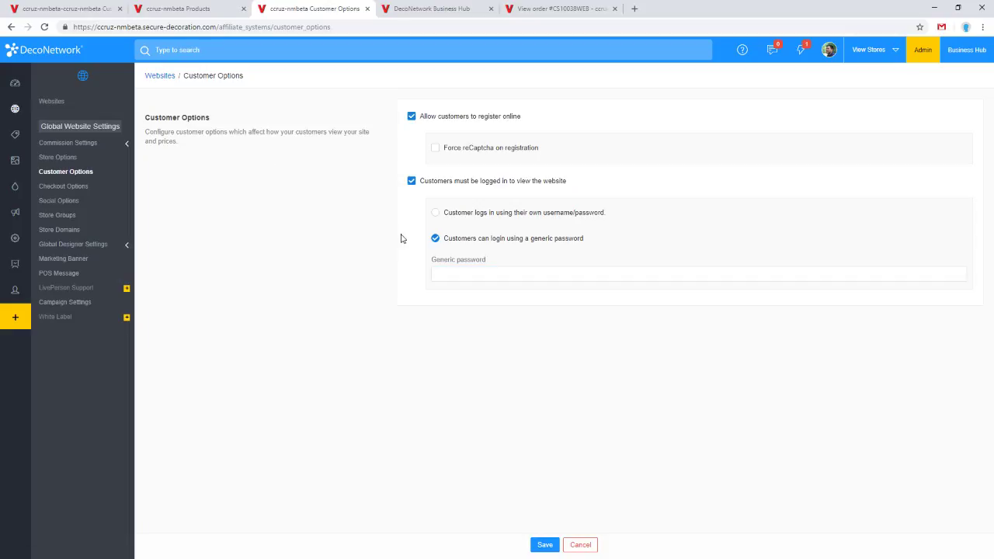
pyautogui.click(414, 182)
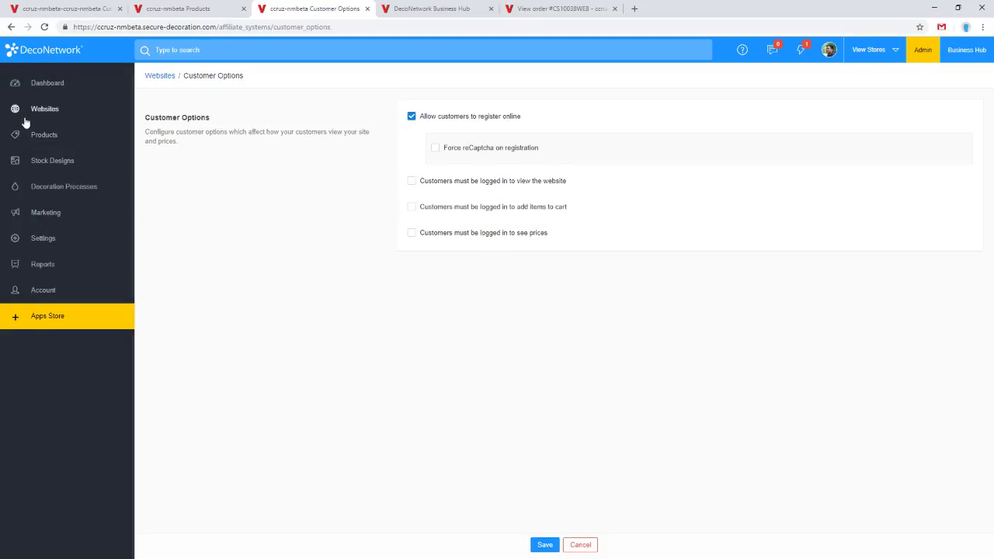
# Open the footbalbooster store's site redirection settings and start editing its redirect link
pyautogui.click(26, 117)
pyautogui.moveTo(99, 197)
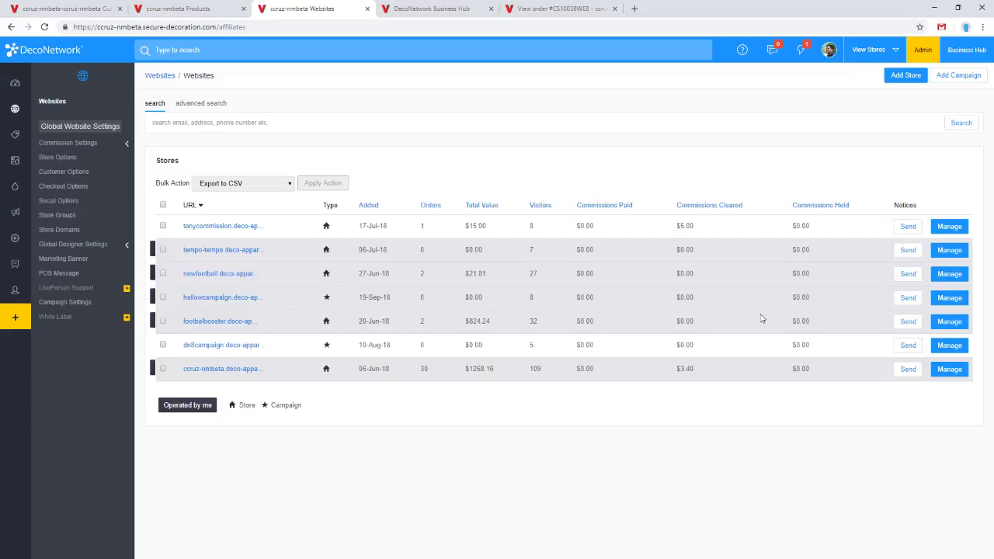
pyautogui.click(951, 322)
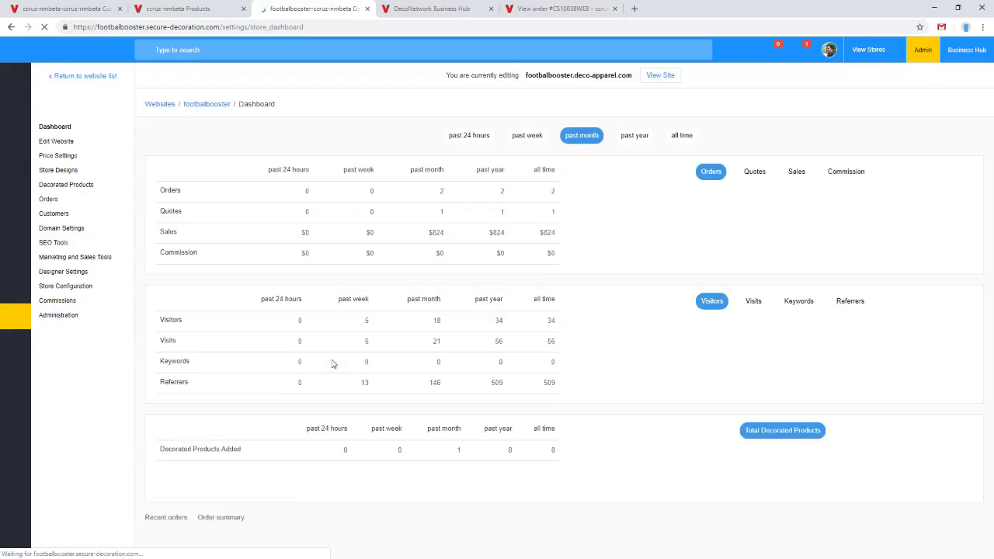
pyautogui.click(87, 320)
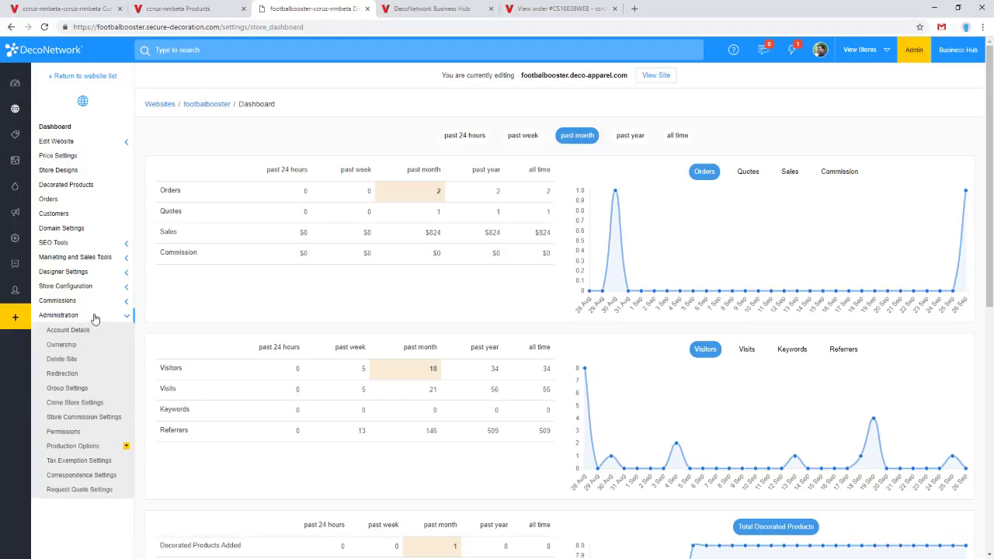
pyautogui.click(62, 374)
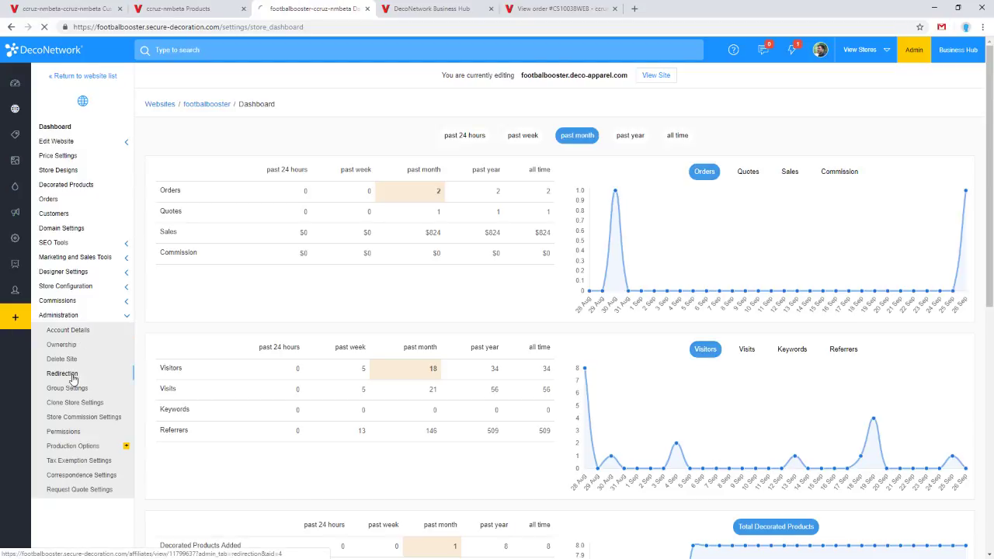
pyautogui.click(535, 151)
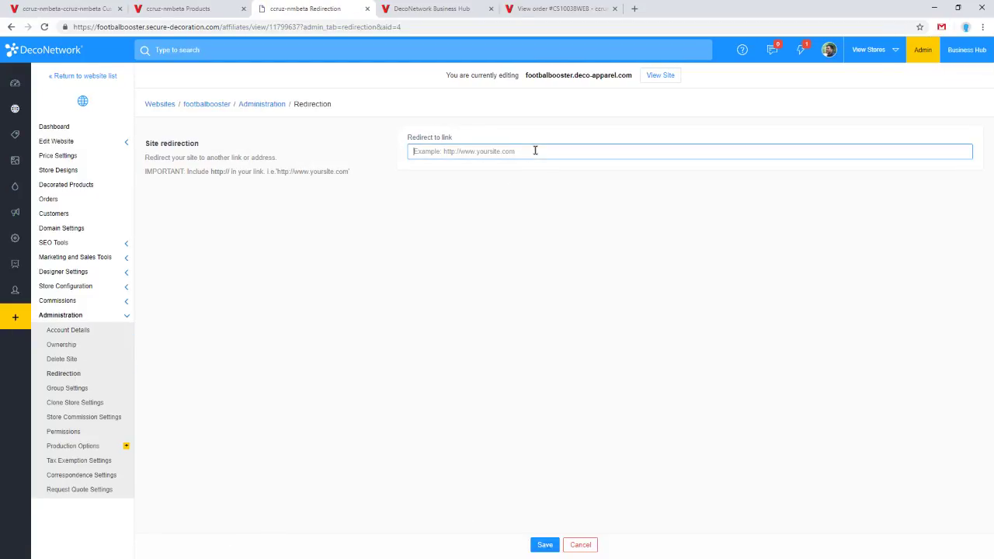